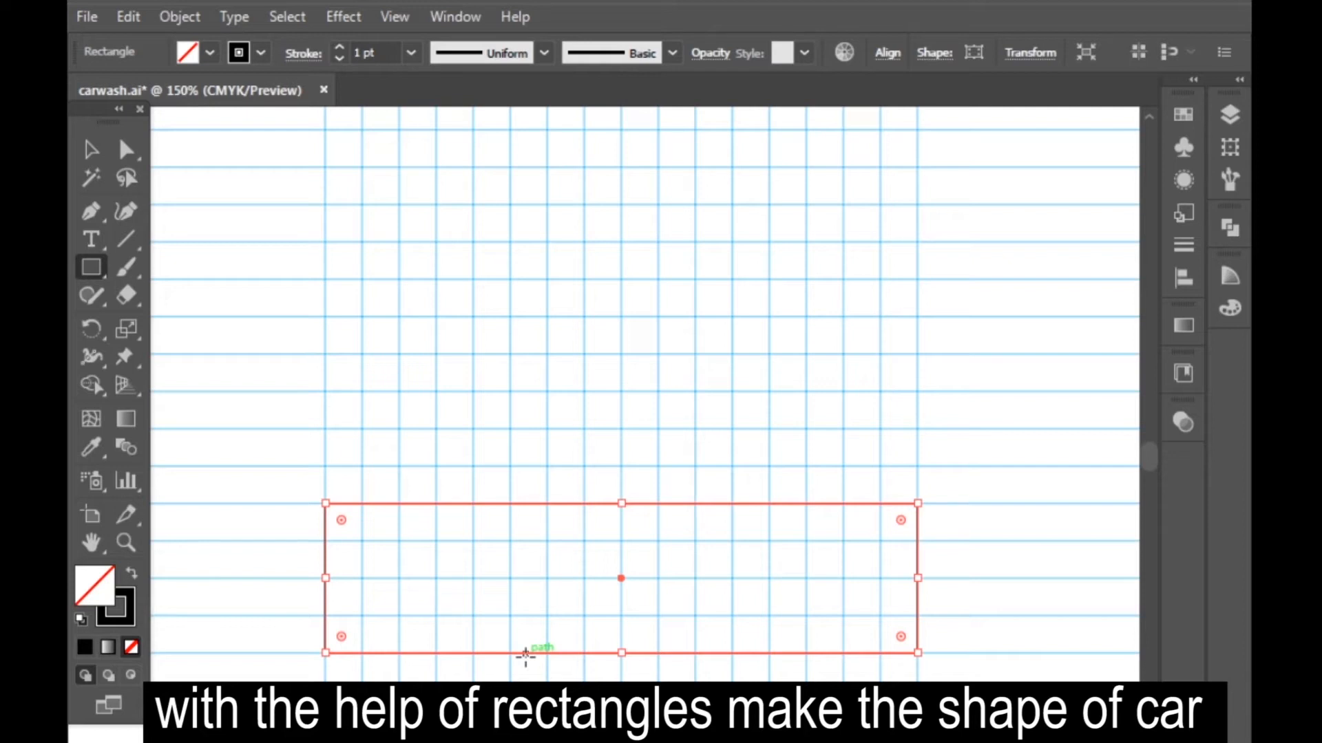
Duplicate the rectangle, resize the copy to 10 by 2 grid squares, and place it centred on the original's upper edge
{"action": "key", "text": "v"}
{"action": "left_click", "coordinate": [642, 485]}
{"action": "left_click", "coordinate": [645, 503]}
{"action": "left_click_drag", "start_coordinate": [643, 505], "coordinate": [658, 579]}
{"action": "left_click_drag", "start_coordinate": [326, 616], "coordinate": [435, 616]}
{"action": "left_click_drag", "start_coordinate": [920, 616], "coordinate": [807, 617]}
{"action": "left_click_drag", "start_coordinate": [612, 615], "coordinate": [619, 464]}
{"action": "scroll", "coordinate": [561, 516], "scroll_direction": "up", "scroll_amount": 2}
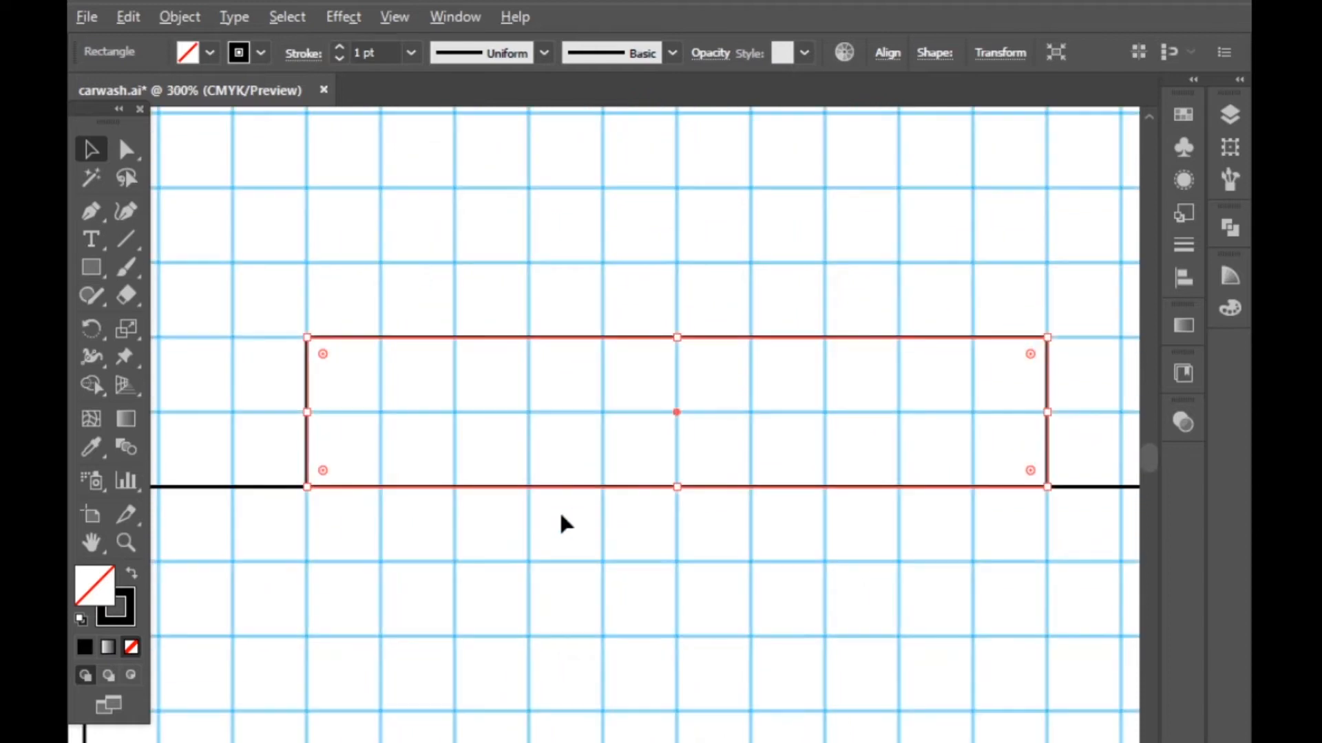
{"action": "scroll", "coordinate": [560, 516], "scroll_direction": "down", "scroll_amount": 2}
{"action": "left_click", "coordinate": [642, 565]}
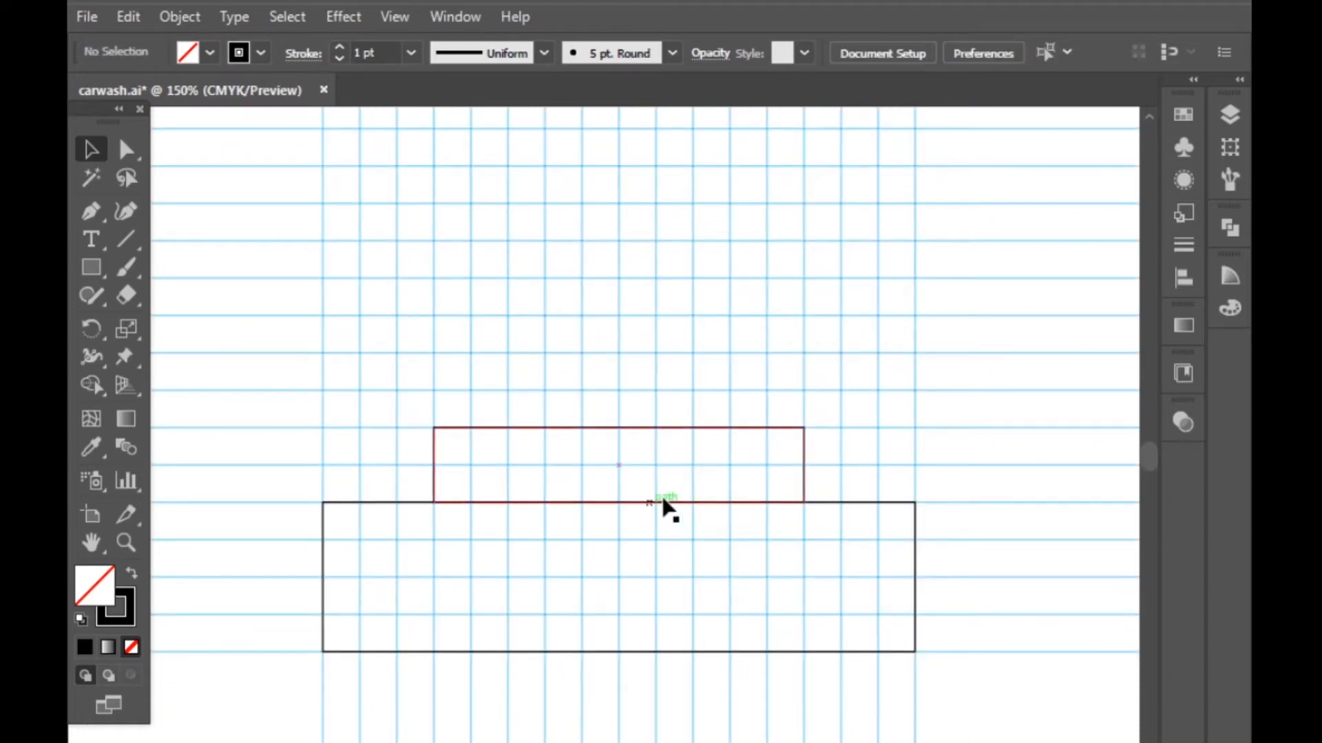
Narrow the upper rectangle by one grid column on each side so it spans 8 columns
{"action": "left_click", "coordinate": [434, 471]}
{"action": "left_click_drag", "start_coordinate": [434, 471], "coordinate": [472, 467]}
{"action": "left_click_drag", "start_coordinate": [803, 465], "coordinate": [767, 464]}
{"action": "left_click", "coordinate": [819, 458]}
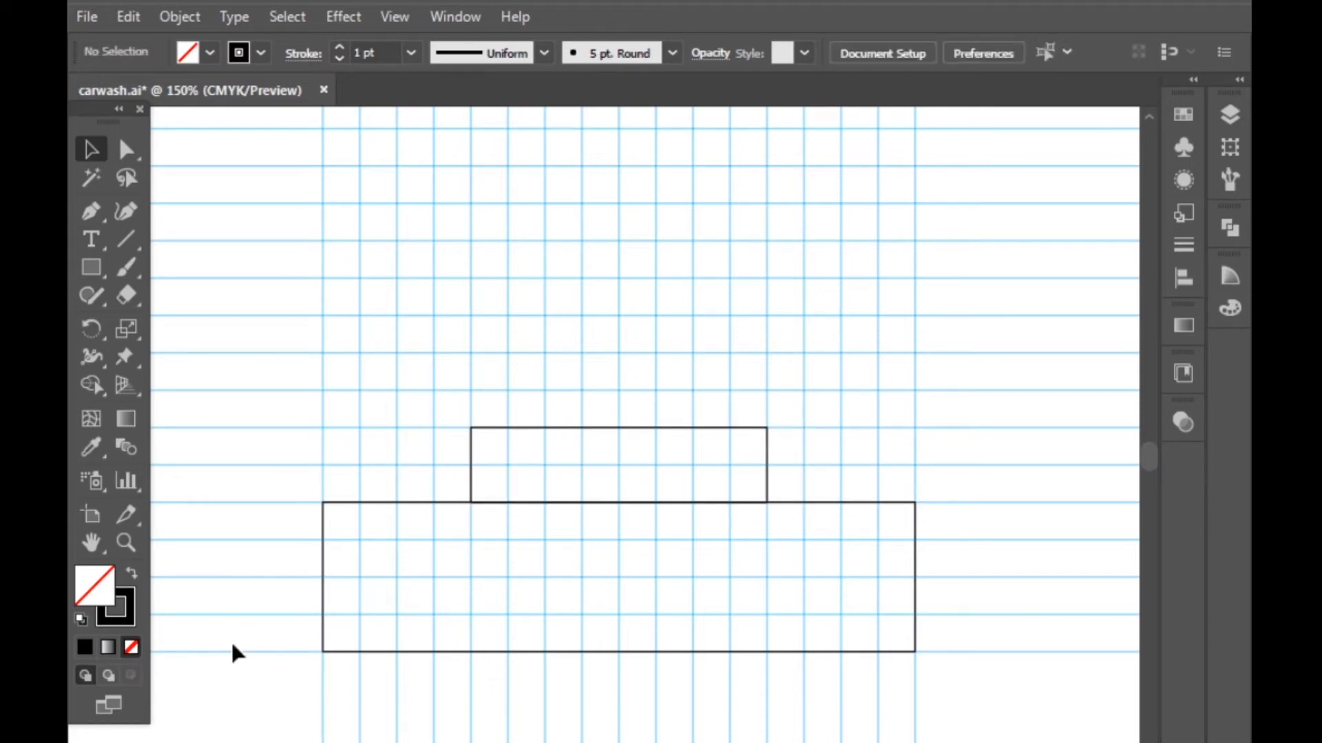
Draw the car's front outline with the Pen tool, curving from the hood to the left edge and down to the base
{"action": "left_click", "coordinate": [90, 211]}
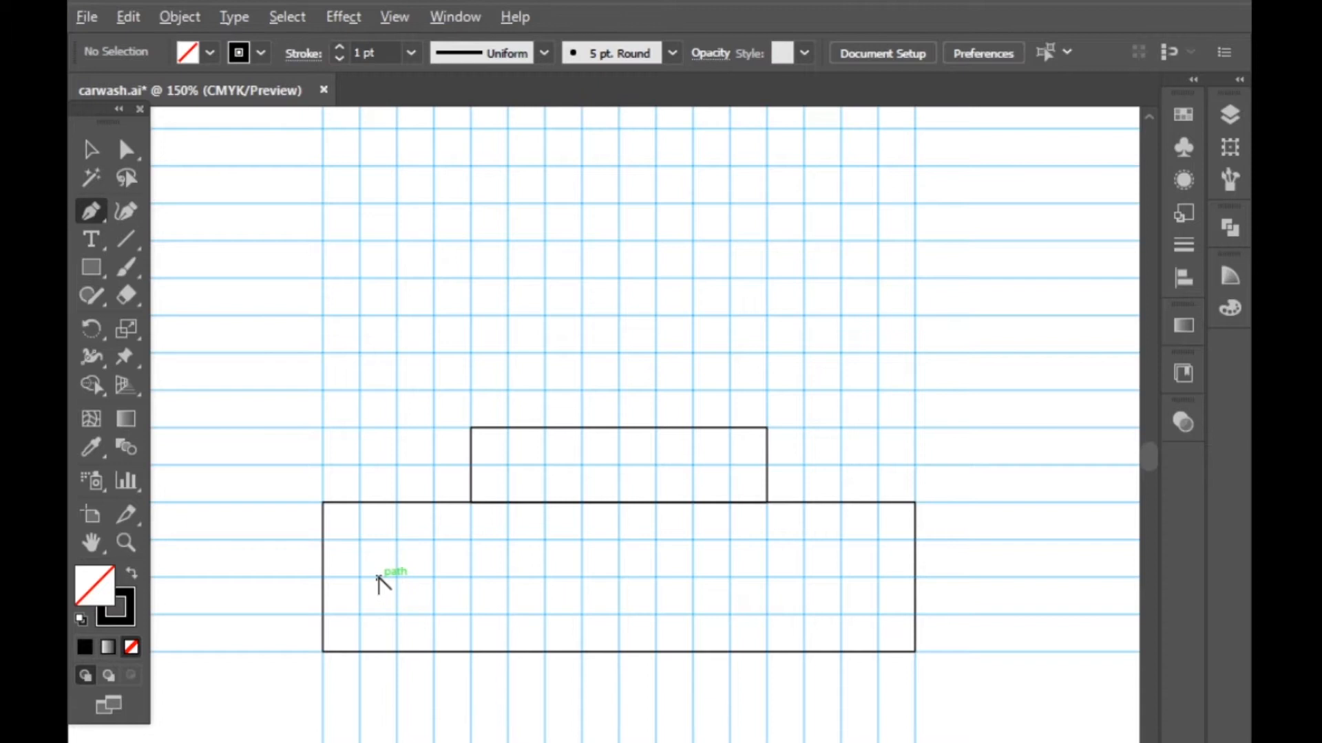
{"action": "scroll", "coordinate": [379, 578], "scroll_direction": "up", "scroll_amount": 1}
{"action": "left_click", "coordinate": [451, 500]}
{"action": "scroll", "coordinate": [451, 499], "scroll_direction": "up", "scroll_amount": 1}
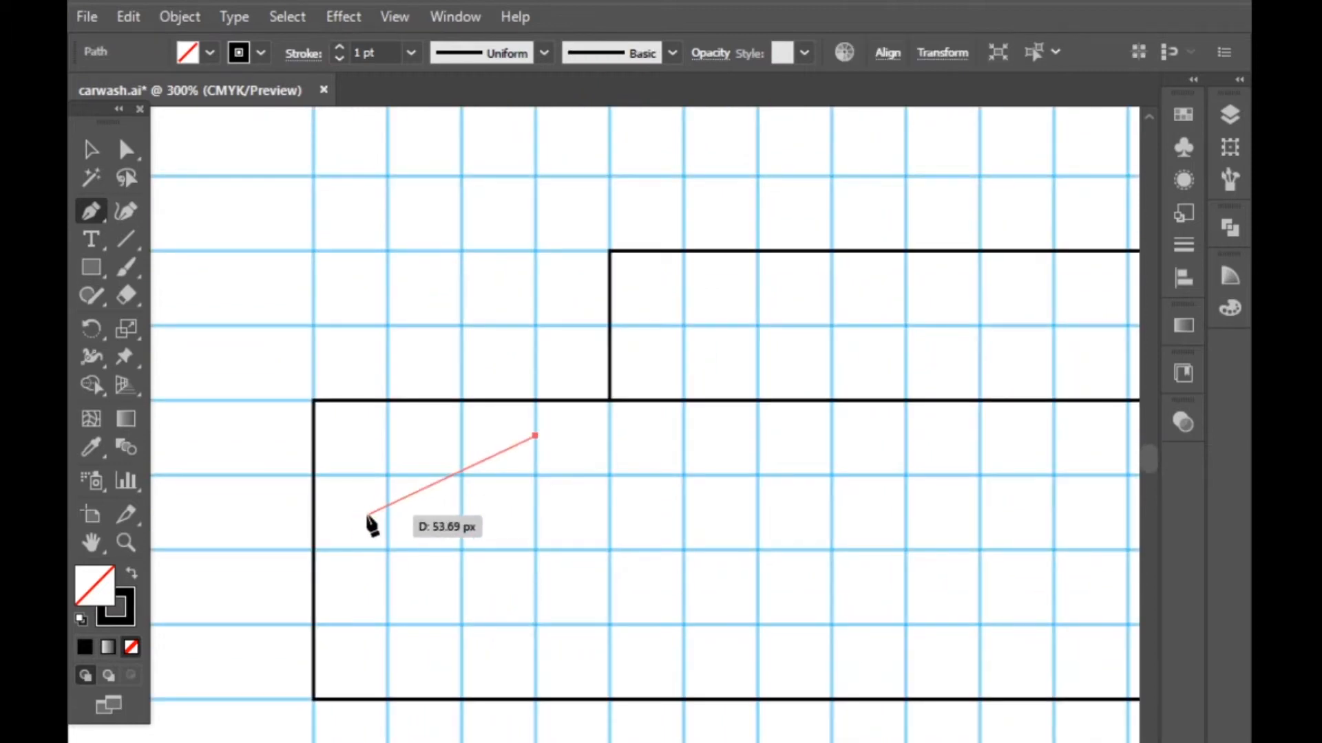
{"action": "left_click_drag", "start_coordinate": [315, 549], "coordinate": [277, 623]}
{"action": "left_click", "coordinate": [314, 550]}
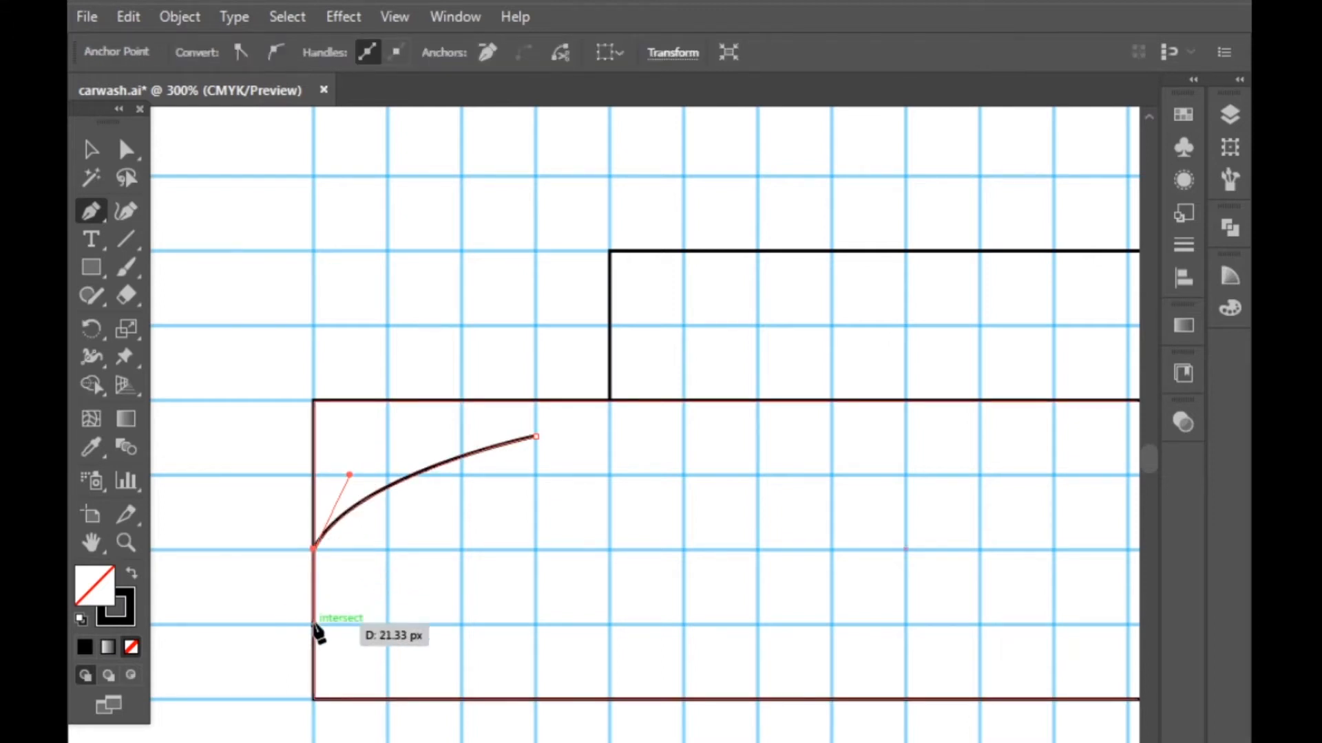
{"action": "left_click", "coordinate": [315, 624]}
{"action": "left_click_drag", "start_coordinate": [388, 701], "coordinate": [462, 700]}
Try rounding the corner anchor on the car's front outline, and undo the rounding
{"action": "left_click", "coordinate": [126, 149]}
{"action": "left_click", "coordinate": [315, 550]}
{"action": "left_click_drag", "start_coordinate": [333, 556], "coordinate": [446, 592]}
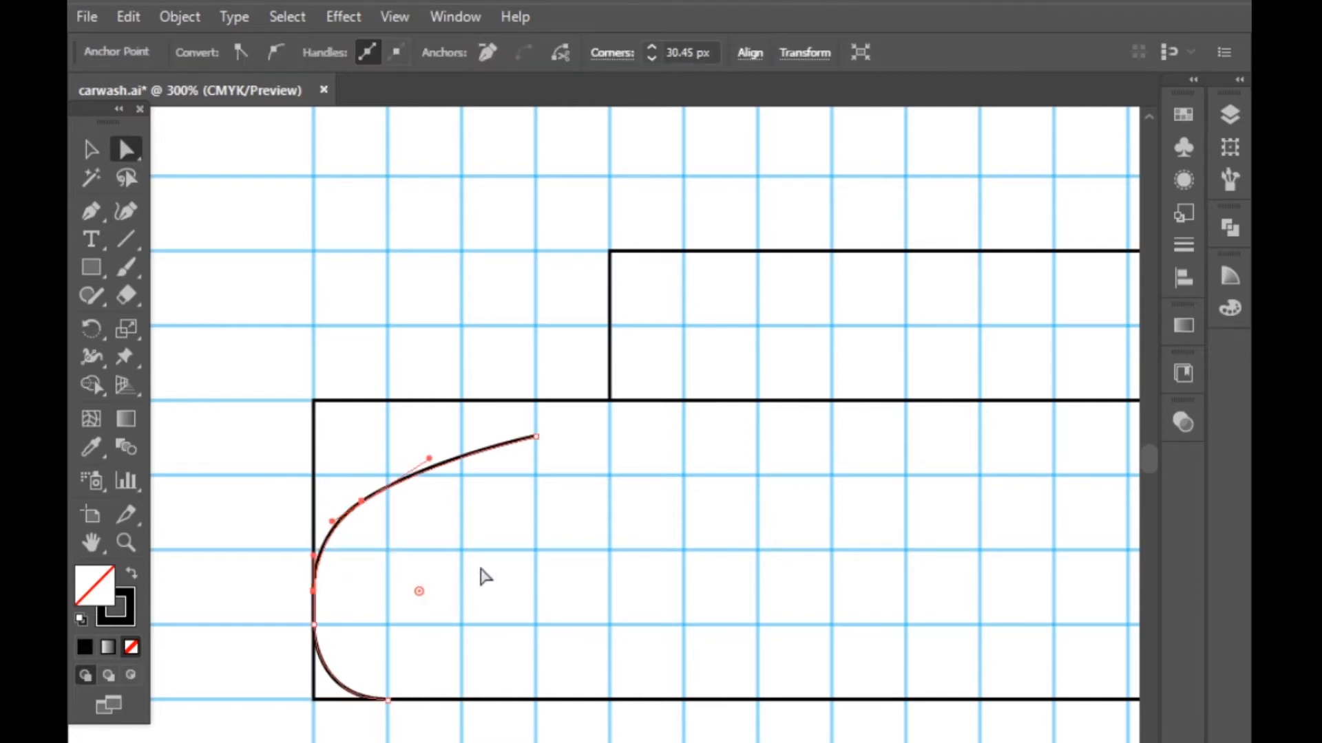
{"action": "left_click", "coordinate": [516, 541]}
{"action": "scroll", "coordinate": [278, 629], "scroll_direction": "down", "scroll_amount": 2}
{"action": "key", "text": "ctrl+z"}
{"action": "key", "text": "ctrl+z"}
{"action": "left_click", "coordinate": [333, 632]}
Draw the car's rear outline with the Pen tool, curving along the large rectangle's right edge and down to its base
{"action": "left_click", "coordinate": [92, 211]}
{"action": "scroll", "coordinate": [917, 670], "scroll_direction": "up", "scroll_amount": 2}
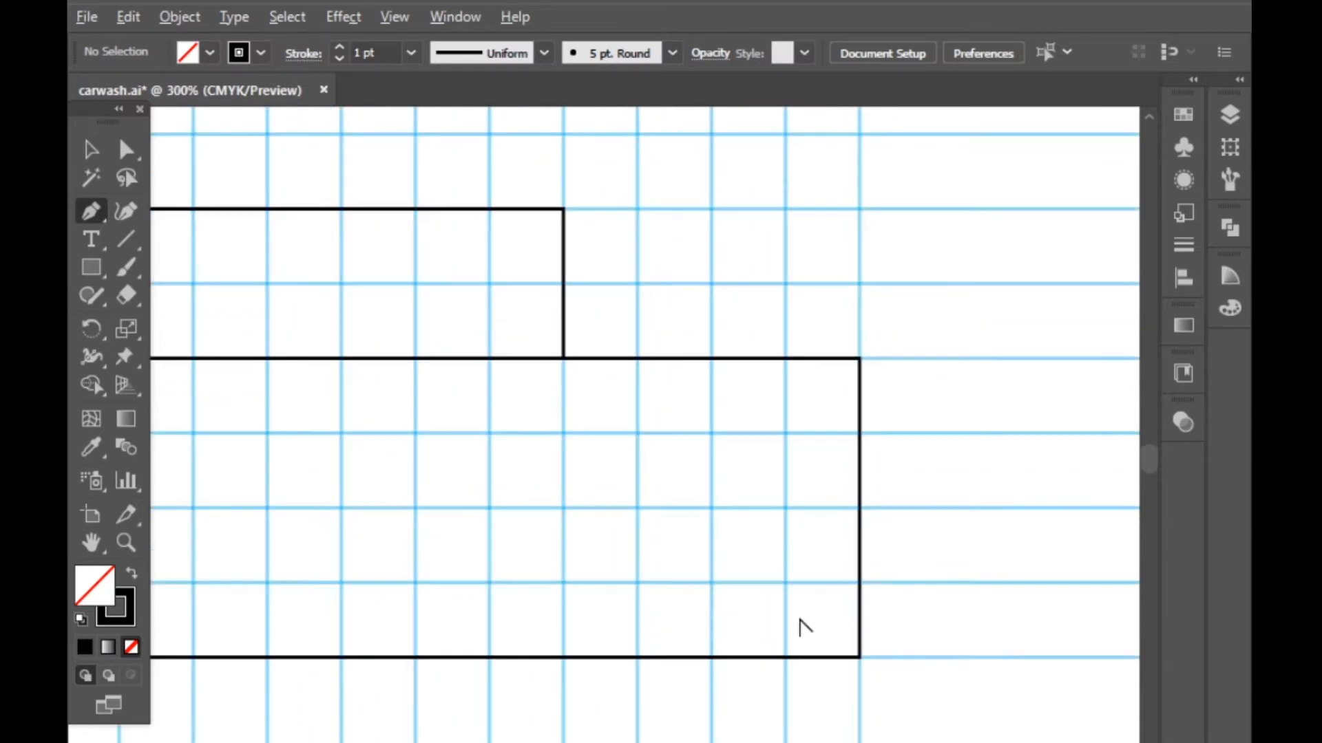
{"action": "left_click", "coordinate": [637, 358]}
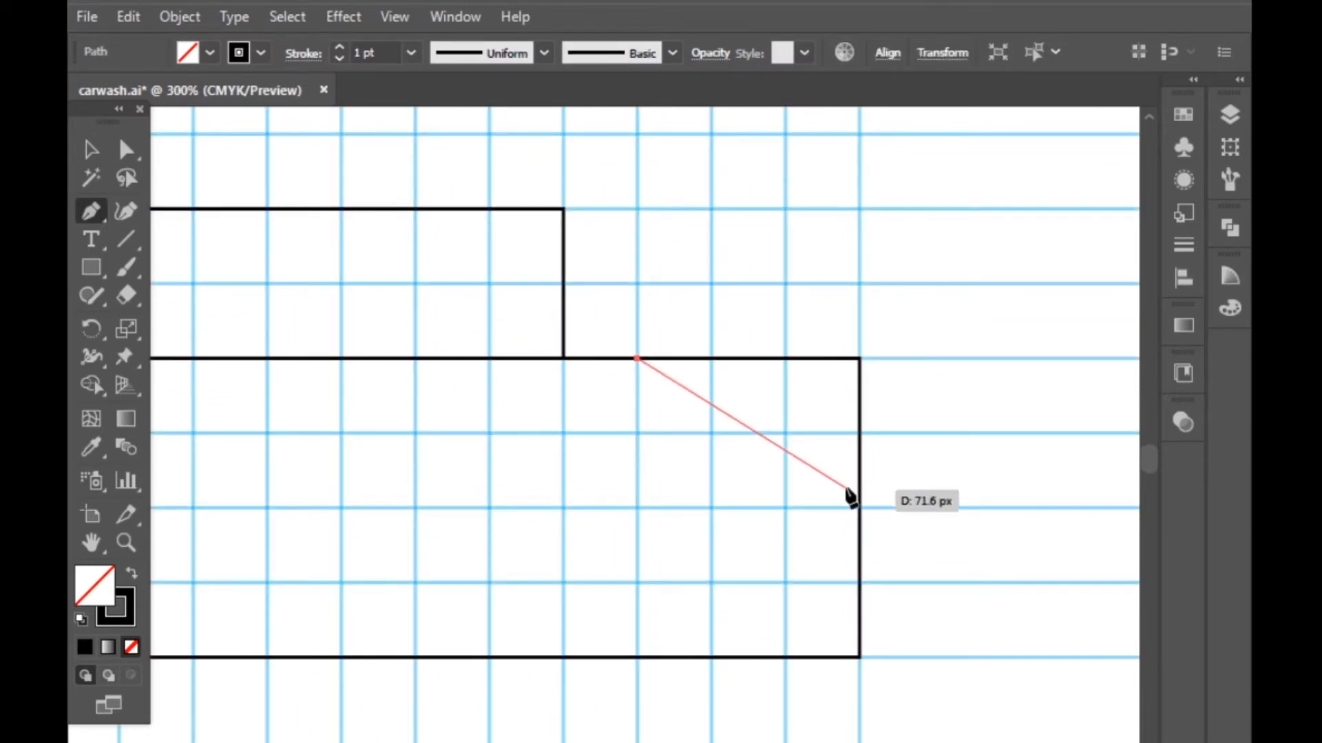
{"action": "left_click_drag", "start_coordinate": [861, 434], "coordinate": [859, 508]}
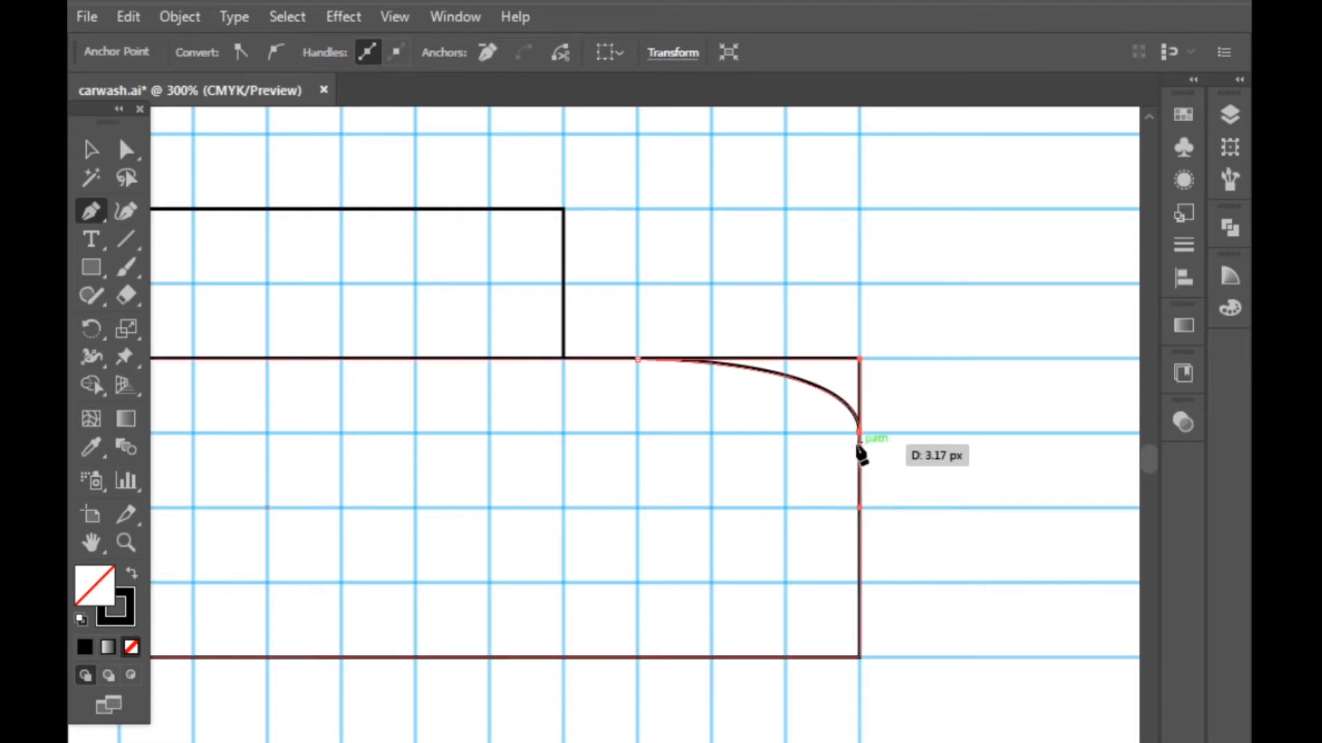
{"action": "left_click", "coordinate": [859, 584]}
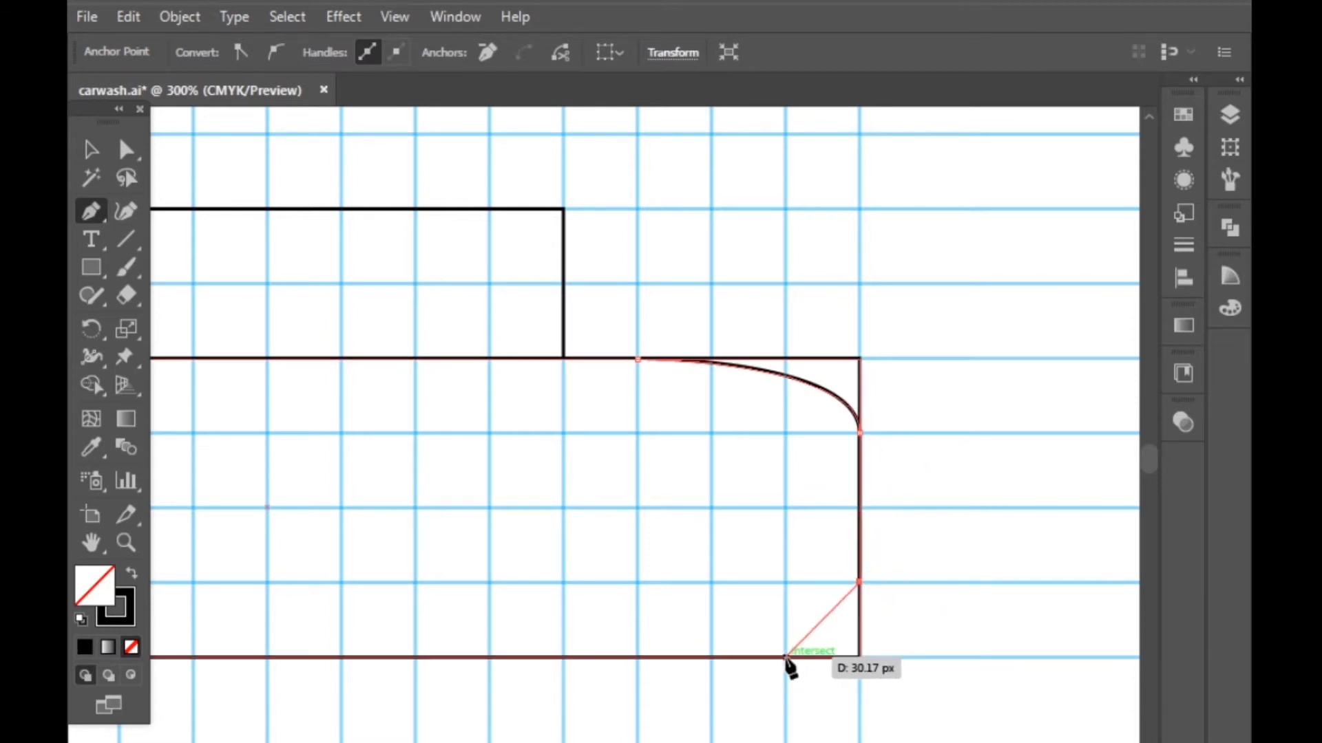
{"action": "left_click_drag", "start_coordinate": [786, 659], "coordinate": [712, 660]}
{"action": "left_click", "coordinate": [100, 154]}
{"action": "left_click", "coordinate": [950, 281]}
Join the front and rear outlines with a gentle curve along the body's top, and round the hood joint
{"action": "scroll", "coordinate": [948, 344], "scroll_direction": "down", "scroll_amount": 3}
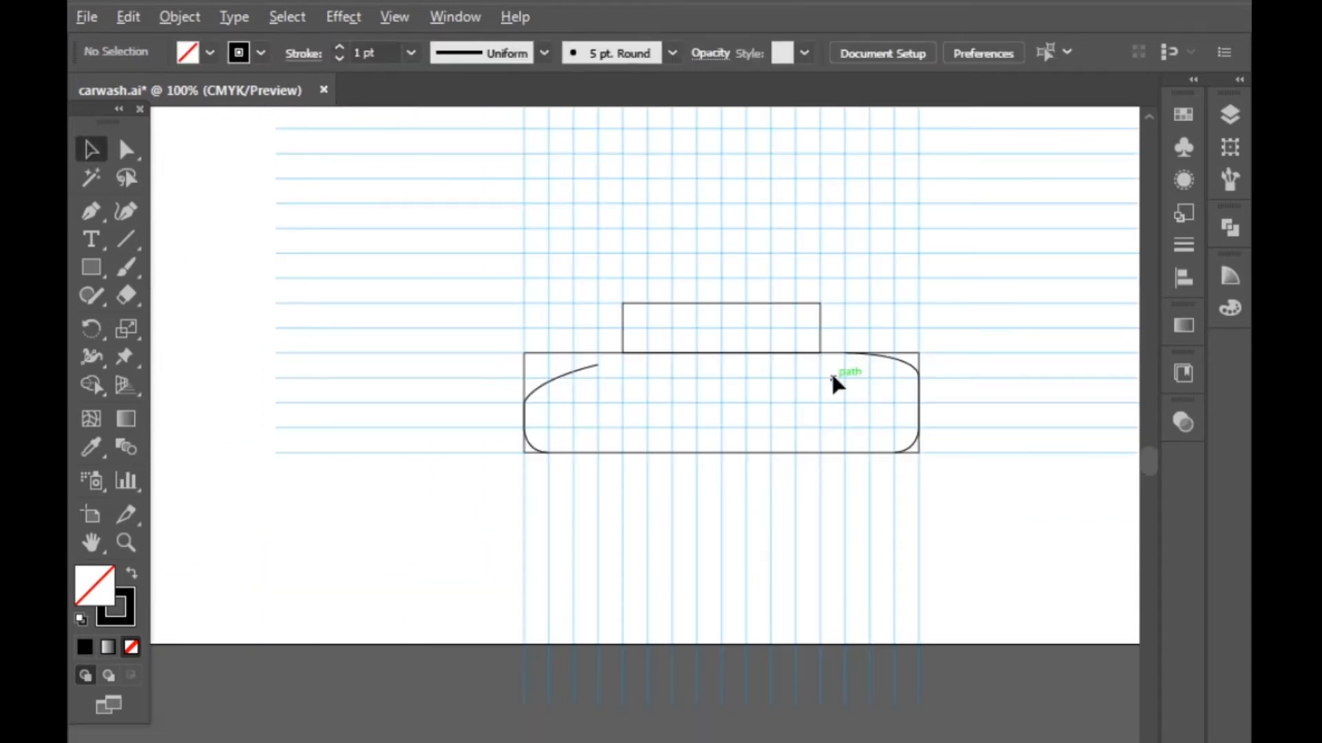
{"action": "scroll", "coordinate": [764, 373], "scroll_direction": "up", "scroll_amount": 2}
{"action": "scroll", "coordinate": [690, 381], "scroll_direction": "up", "scroll_amount": 2}
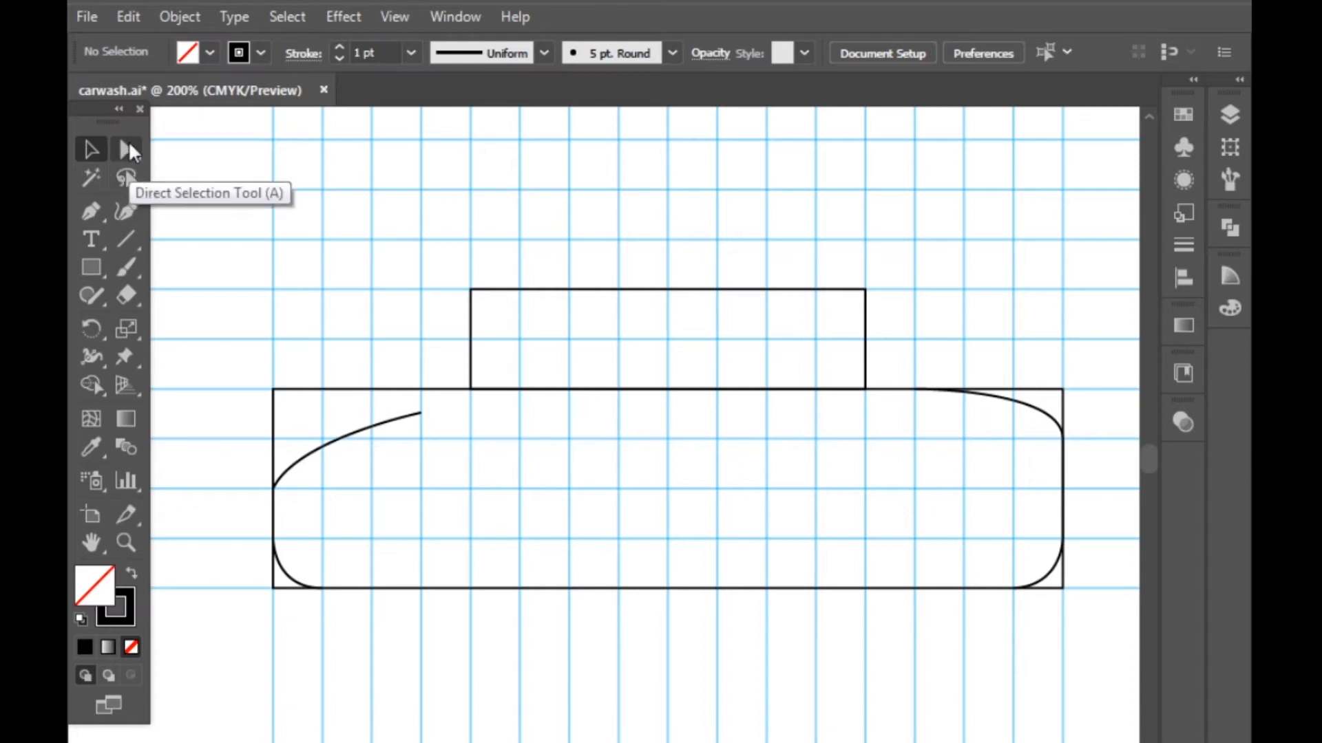
{"action": "left_click", "coordinate": [92, 212]}
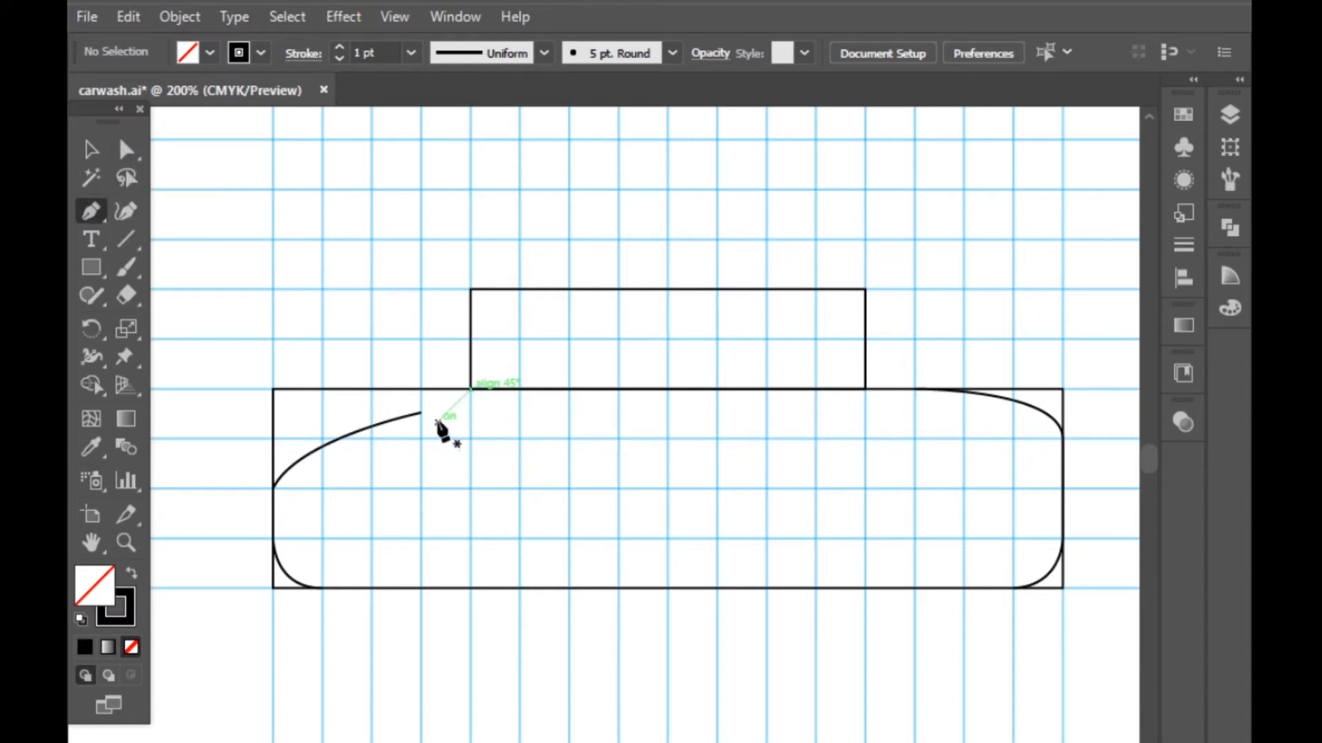
{"action": "left_click", "coordinate": [420, 413]}
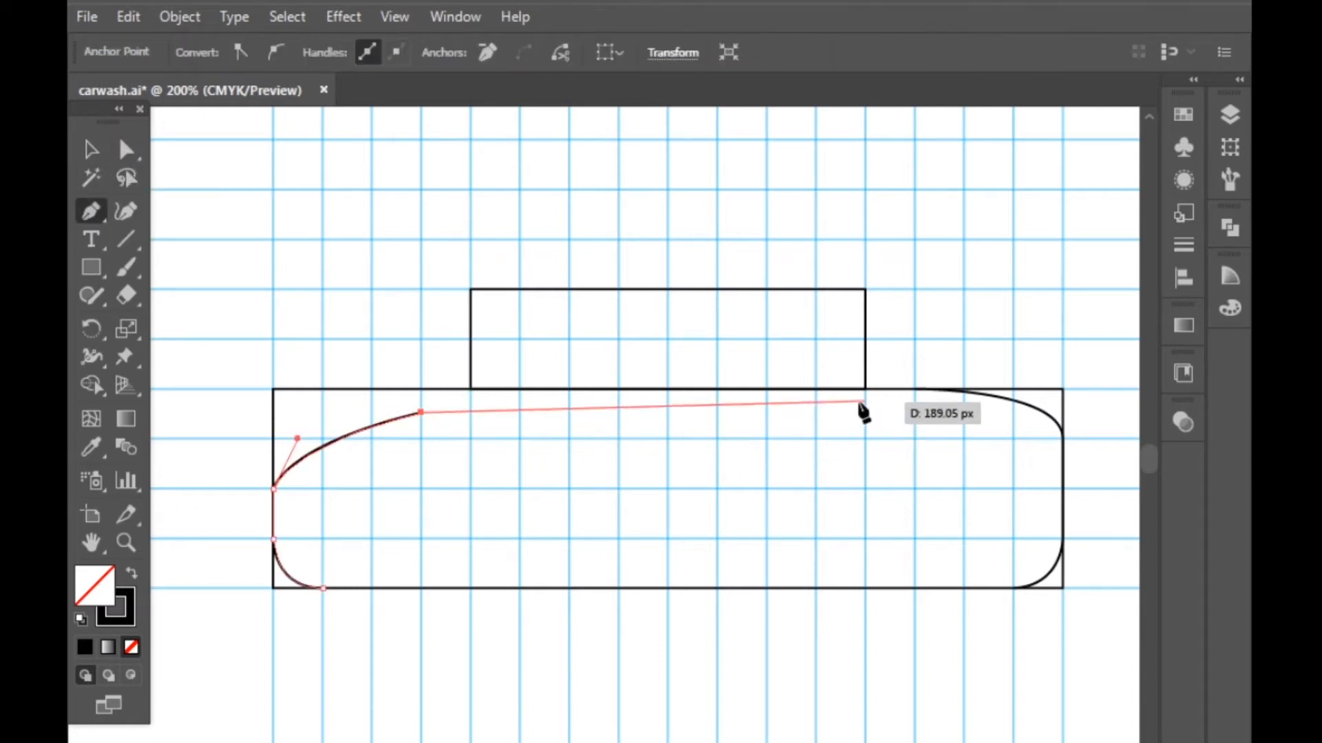
{"action": "left_click", "coordinate": [913, 391]}
{"action": "left_click_drag", "start_coordinate": [913, 392], "coordinate": [1115, 342]}
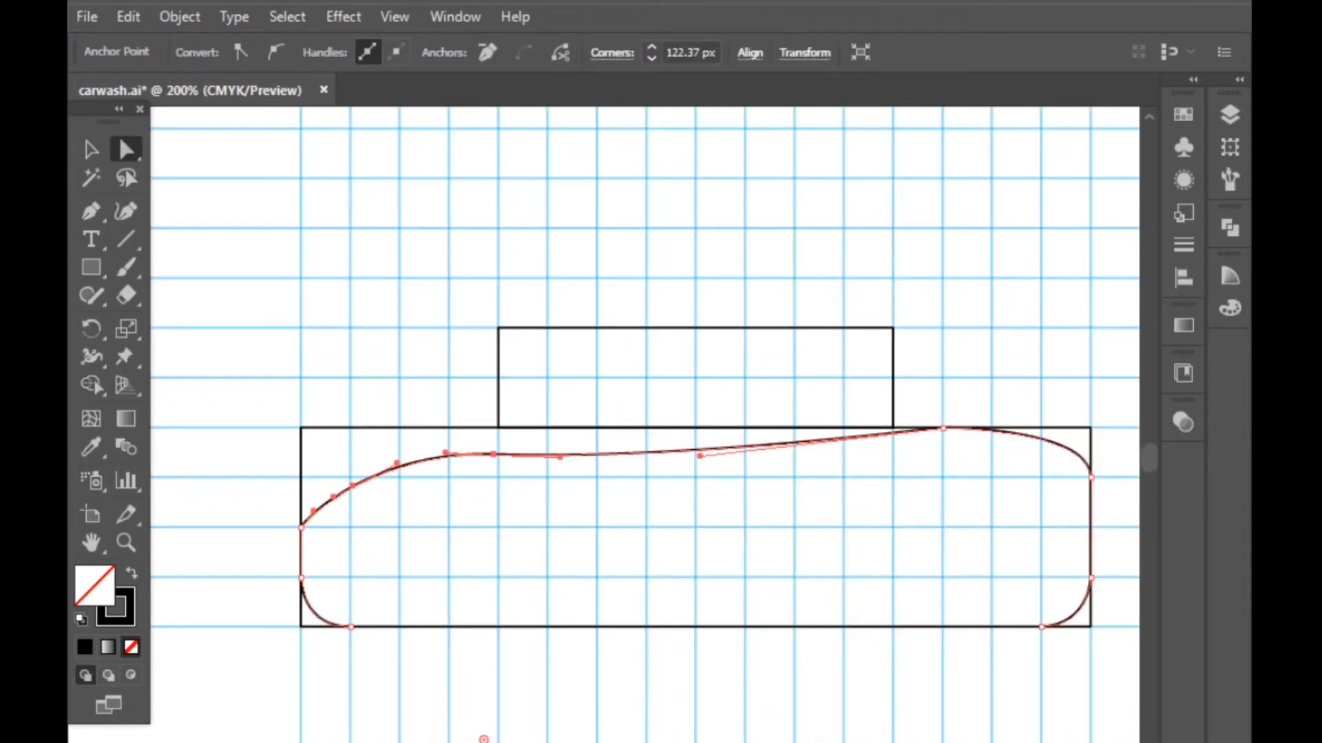
Round the nose corner by about 28 px and smooth the joint at the rear top of the body outline
{"action": "left_click", "coordinate": [404, 584]}
{"action": "left_click", "coordinate": [302, 528]}
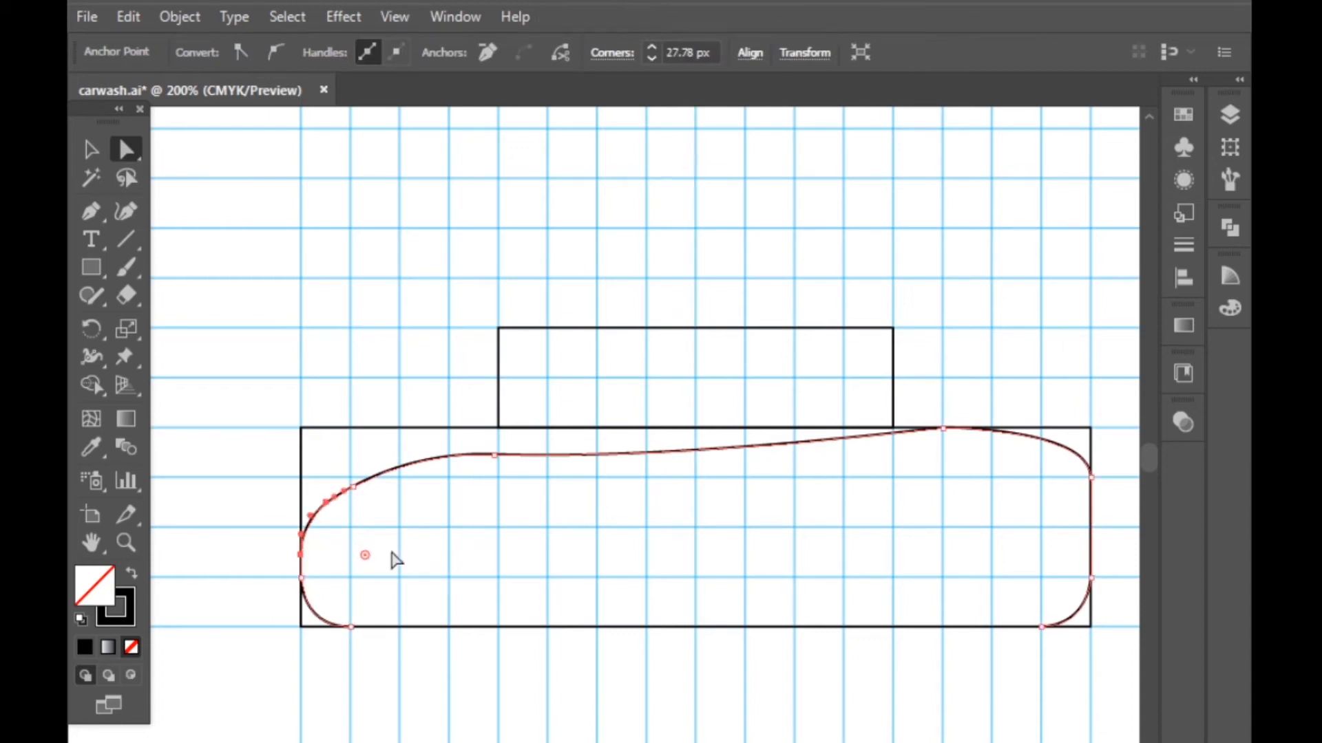
{"action": "left_click", "coordinate": [256, 601]}
{"action": "scroll", "coordinate": [256, 601], "scroll_direction": "down", "scroll_amount": 1}
{"action": "scroll", "coordinate": [791, 500], "scroll_direction": "up", "scroll_amount": 2}
{"action": "left_click", "coordinate": [755, 457]}
{"action": "left_click_drag", "start_coordinate": [757, 485], "coordinate": [796, 720]}
{"action": "left_click", "coordinate": [796, 720]}
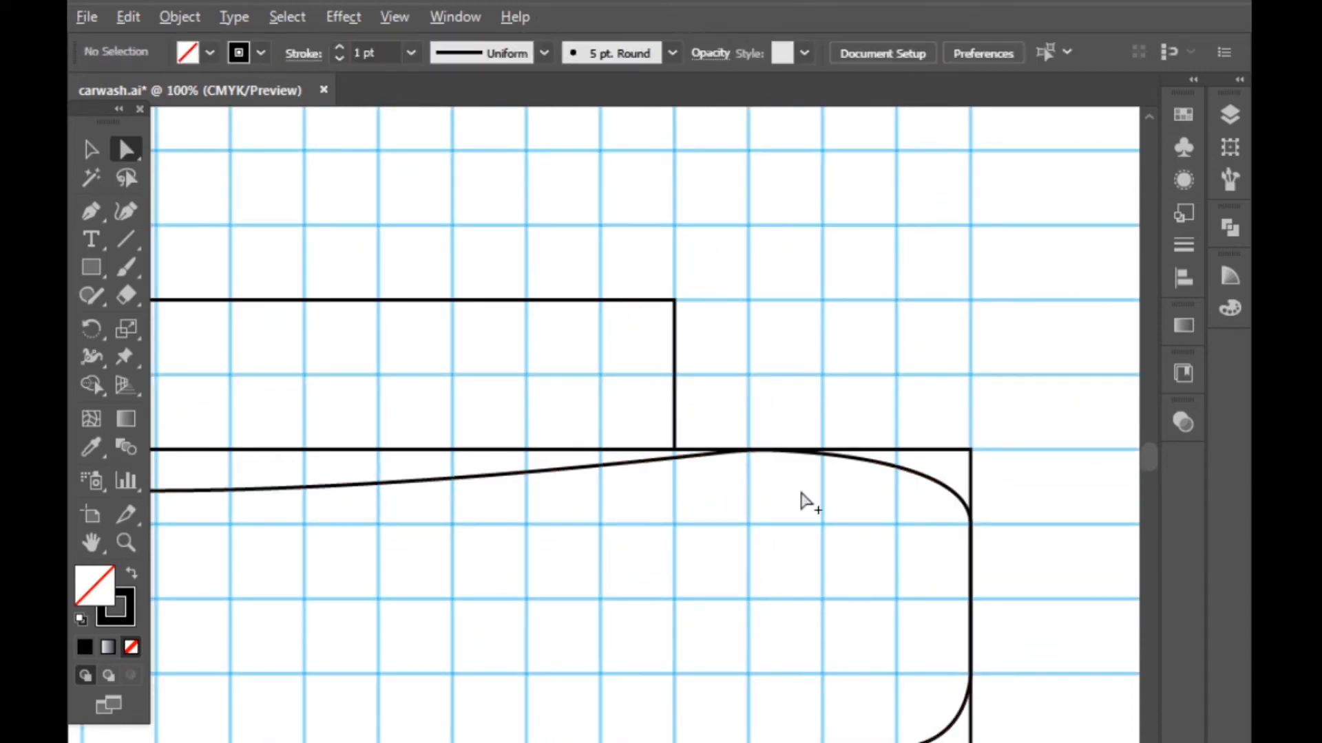
Nudge the upper anchor of the car's rear edge slightly inward so the rear slants
{"action": "scroll", "coordinate": [856, 508], "scroll_direction": "down", "scroll_amount": 2}
{"action": "scroll", "coordinate": [871, 506], "scroll_direction": "up", "scroll_amount": 3}
{"action": "left_click", "coordinate": [871, 502]}
{"action": "left_click_drag", "start_coordinate": [871, 504], "coordinate": [858, 504]}
{"action": "left_click", "coordinate": [889, 503]}
{"action": "scroll", "coordinate": [968, 487], "scroll_direction": "down", "scroll_amount": 3}
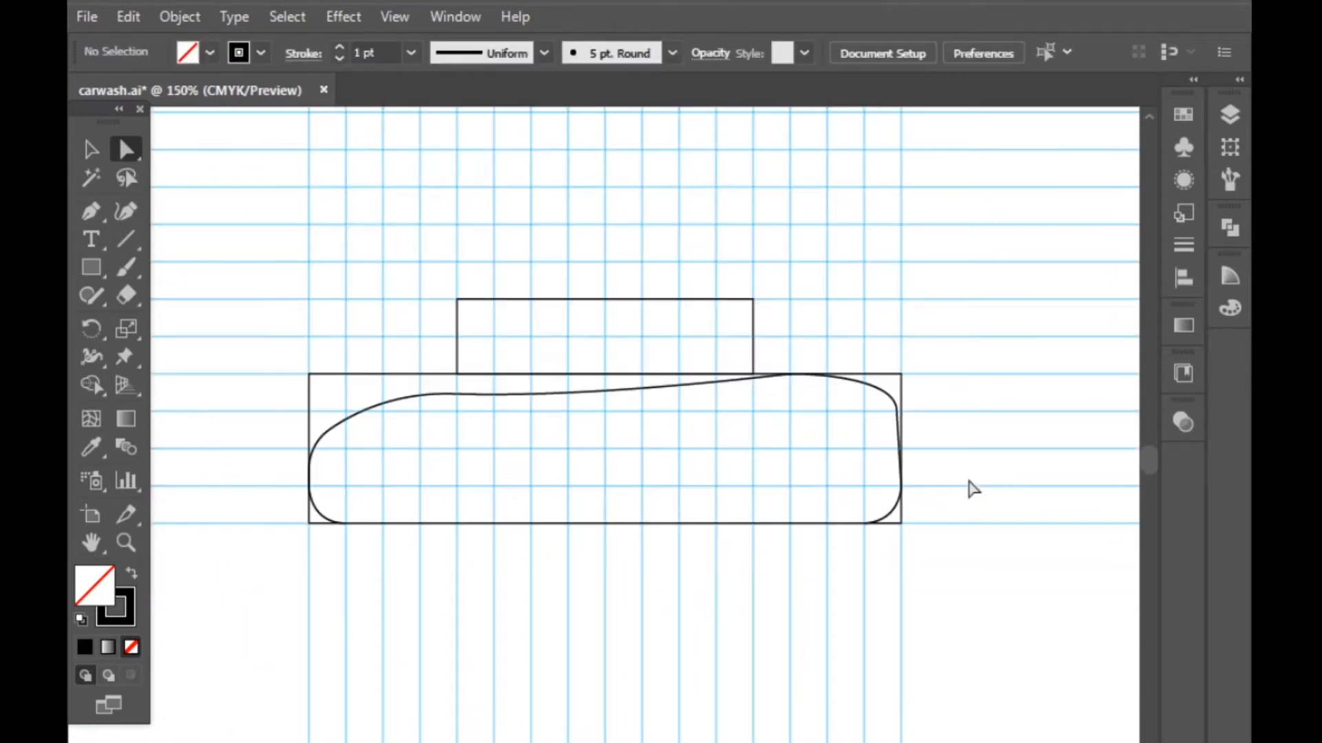
Draw a curved roofline with the Pen tool from above the hood to the rear top, and steepen its front with the handle
{"action": "left_click", "coordinate": [89, 213]}
{"action": "scroll", "coordinate": [636, 394], "scroll_direction": "up", "scroll_amount": 2}
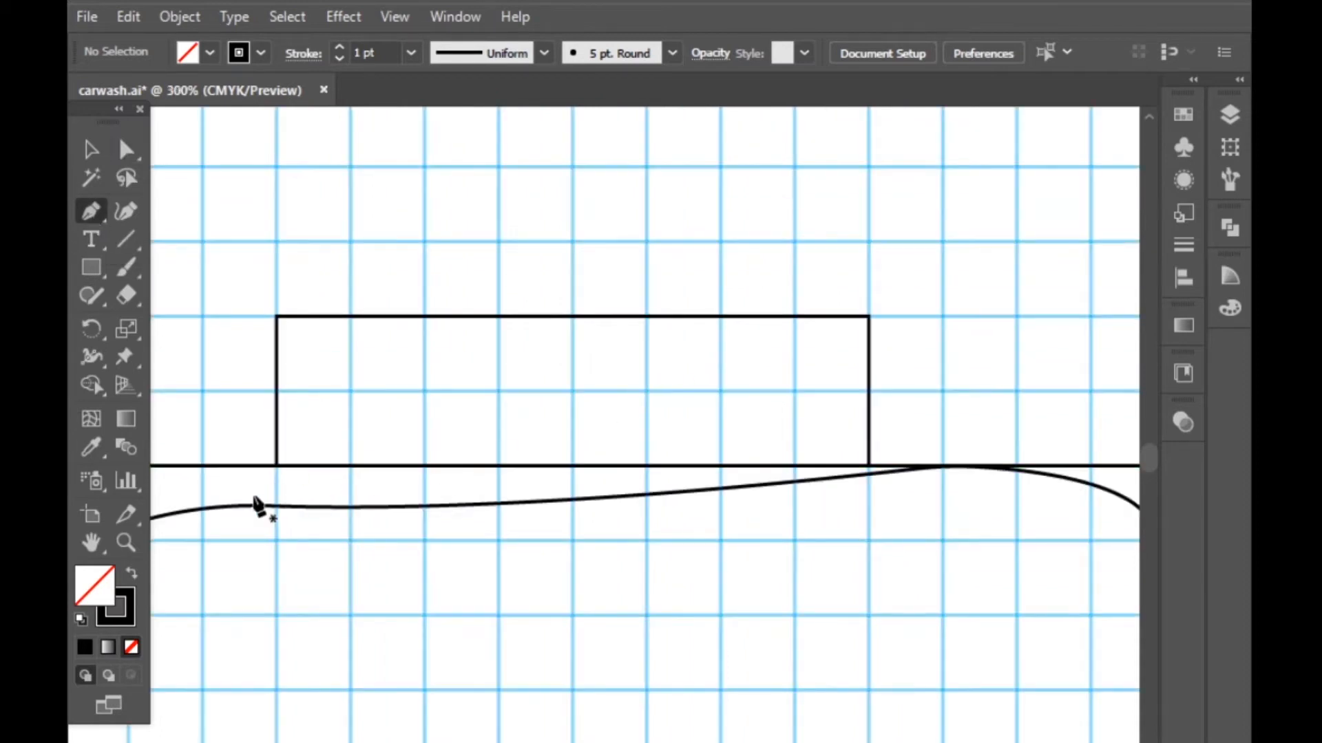
{"action": "left_click", "coordinate": [262, 495]}
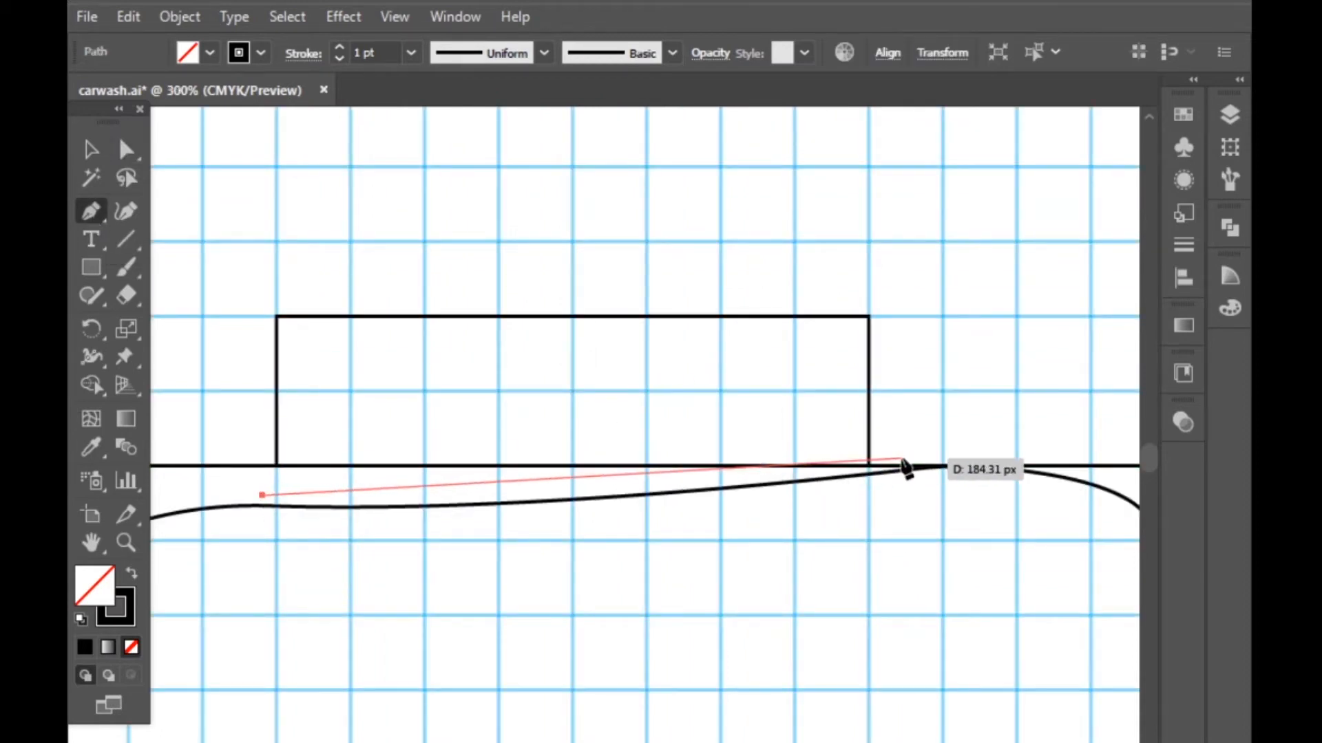
{"action": "left_click_drag", "start_coordinate": [909, 461], "coordinate": [1106, 547]}
{"action": "left_click", "coordinate": [127, 150]}
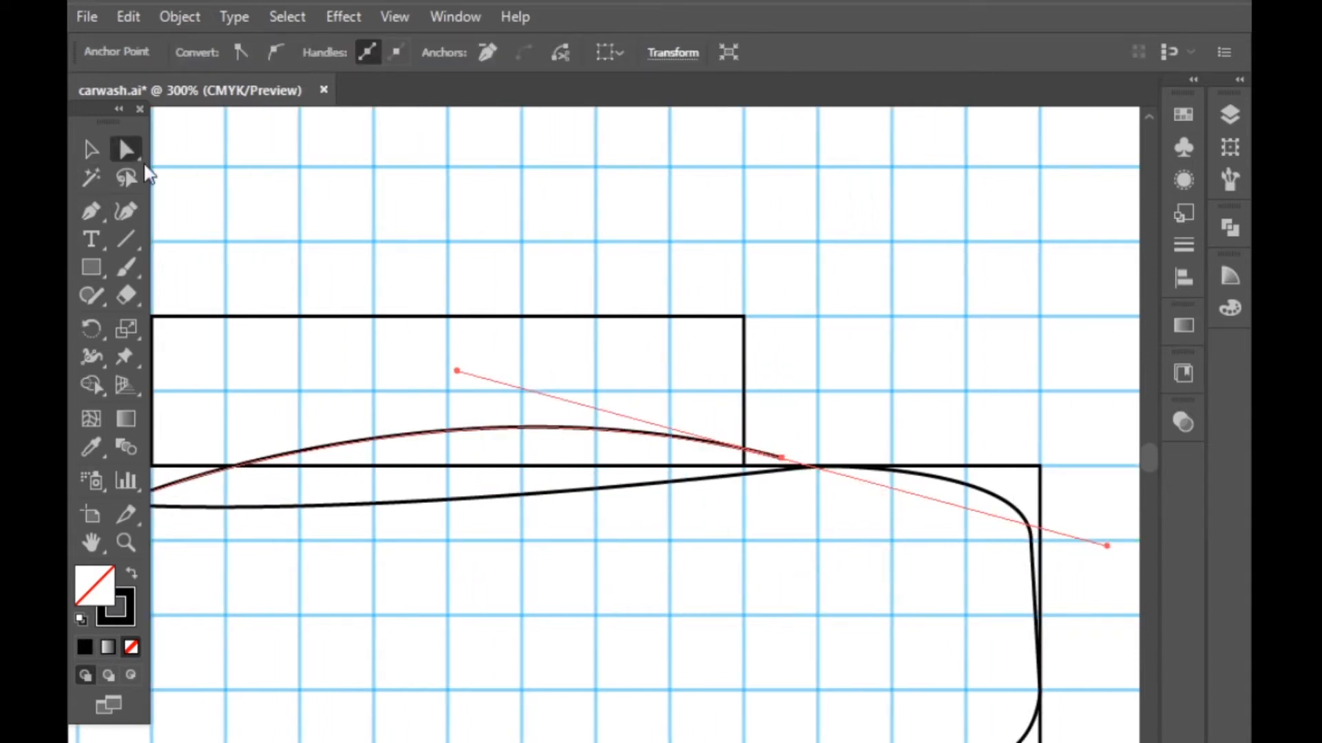
{"action": "scroll", "coordinate": [482, 381], "scroll_direction": "down", "scroll_amount": 1}
{"action": "left_click_drag", "start_coordinate": [468, 373], "coordinate": [415, 319]}
{"action": "scroll", "coordinate": [625, 348], "scroll_direction": "down", "scroll_amount": 3}
{"action": "scroll", "coordinate": [773, 422], "scroll_direction": "up", "scroll_amount": 2}
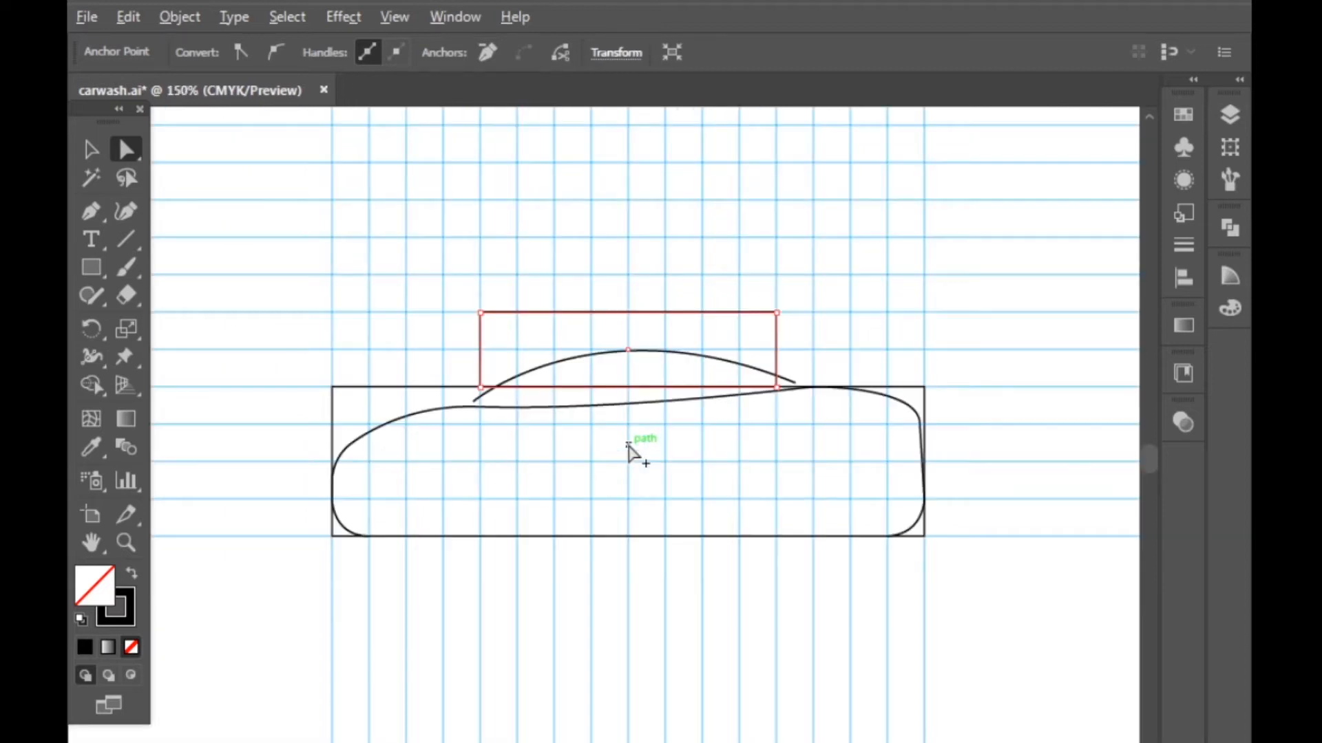
{"action": "scroll", "coordinate": [561, 550], "scroll_direction": "up", "scroll_amount": 2}
{"action": "scroll", "coordinate": [390, 331], "scroll_direction": "down", "scroll_amount": 1}
{"action": "left_click", "coordinate": [91, 150]}
{"action": "left_click", "coordinate": [275, 275]}
Draw a front wheel circle about 2.5 grid squares wide on the car's baseline, and delete the large construction rectangle
{"action": "left_click", "coordinate": [92, 268]}
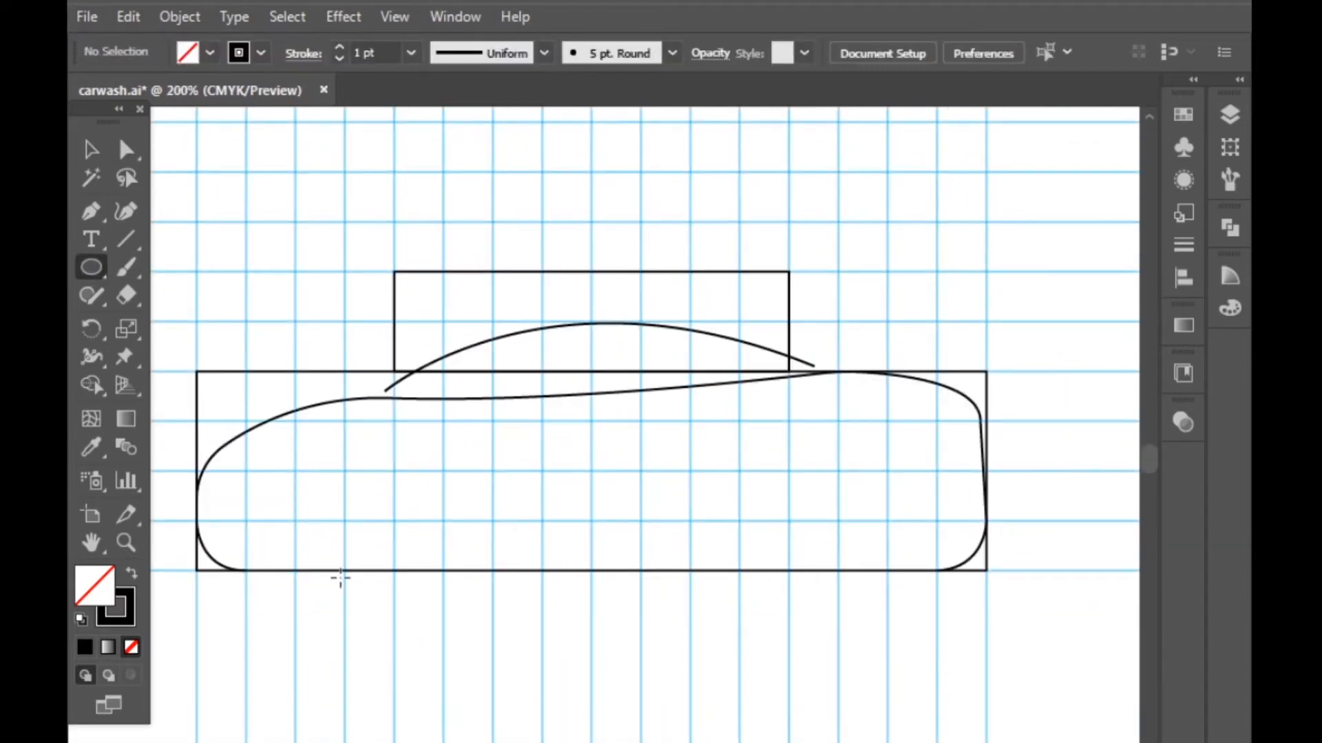
{"action": "left_click_drag", "start_coordinate": [270, 529], "coordinate": [394, 630]}
{"action": "left_click", "coordinate": [91, 150]}
{"action": "left_click", "coordinate": [440, 571]}
{"action": "key", "text": "Delete"}
{"action": "scroll", "coordinate": [413, 634], "scroll_direction": "down", "scroll_amount": 4}
{"action": "scroll", "coordinate": [333, 635], "scroll_direction": "up", "scroll_amount": 3}
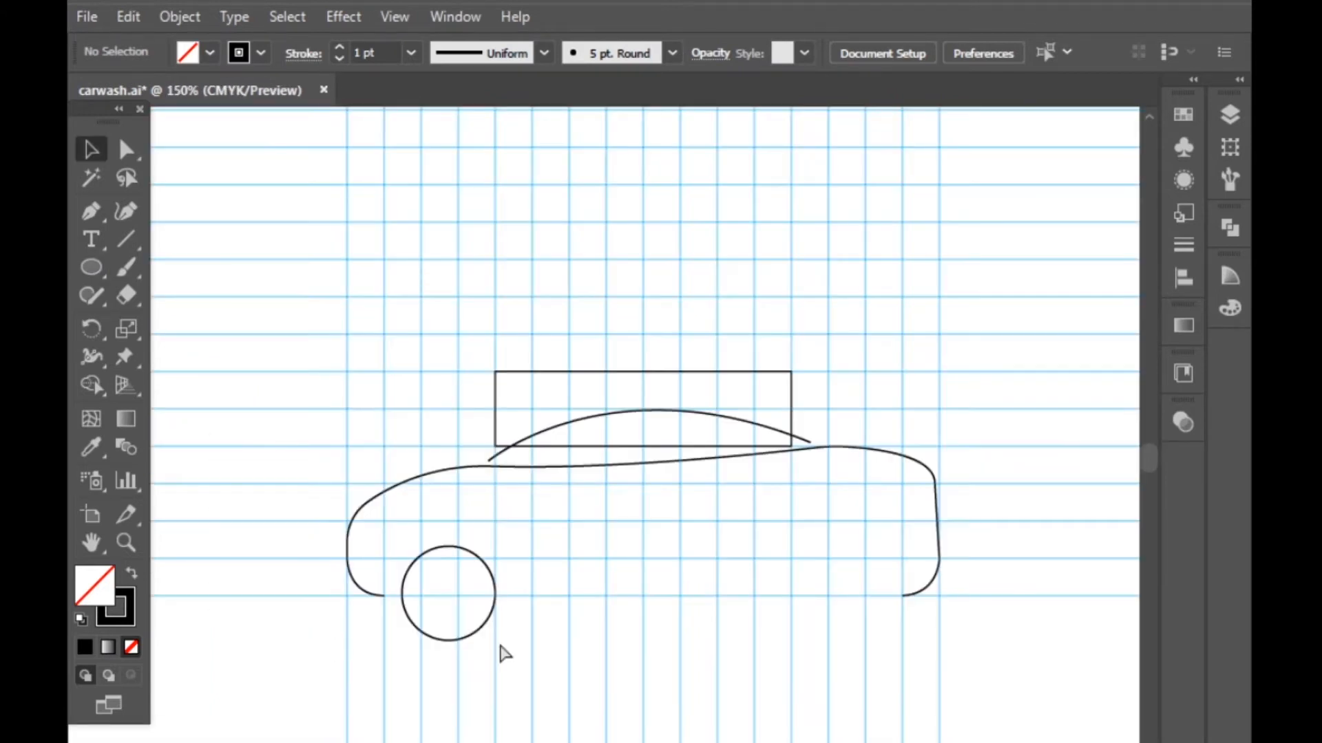
Copy the front wheel horizontally to the rear wheel position while working in outline view, and restore the preview
{"action": "key", "text": "ctrl+y"}
{"action": "scroll", "coordinate": [434, 628], "scroll_direction": "up", "scroll_amount": 4}
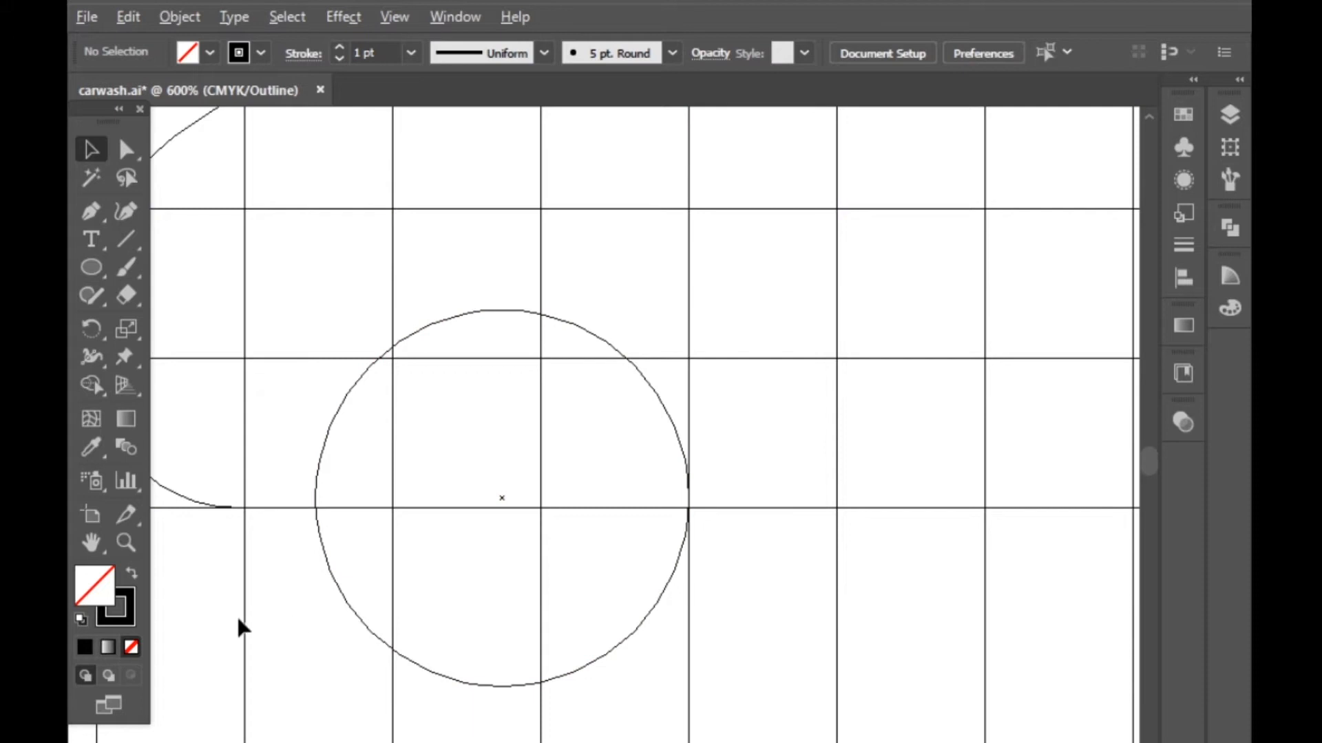
{"action": "scroll", "coordinate": [234, 619], "scroll_direction": "down", "scroll_amount": 4}
{"action": "left_click_drag", "start_coordinate": [320, 583], "coordinate": [832, 576]}
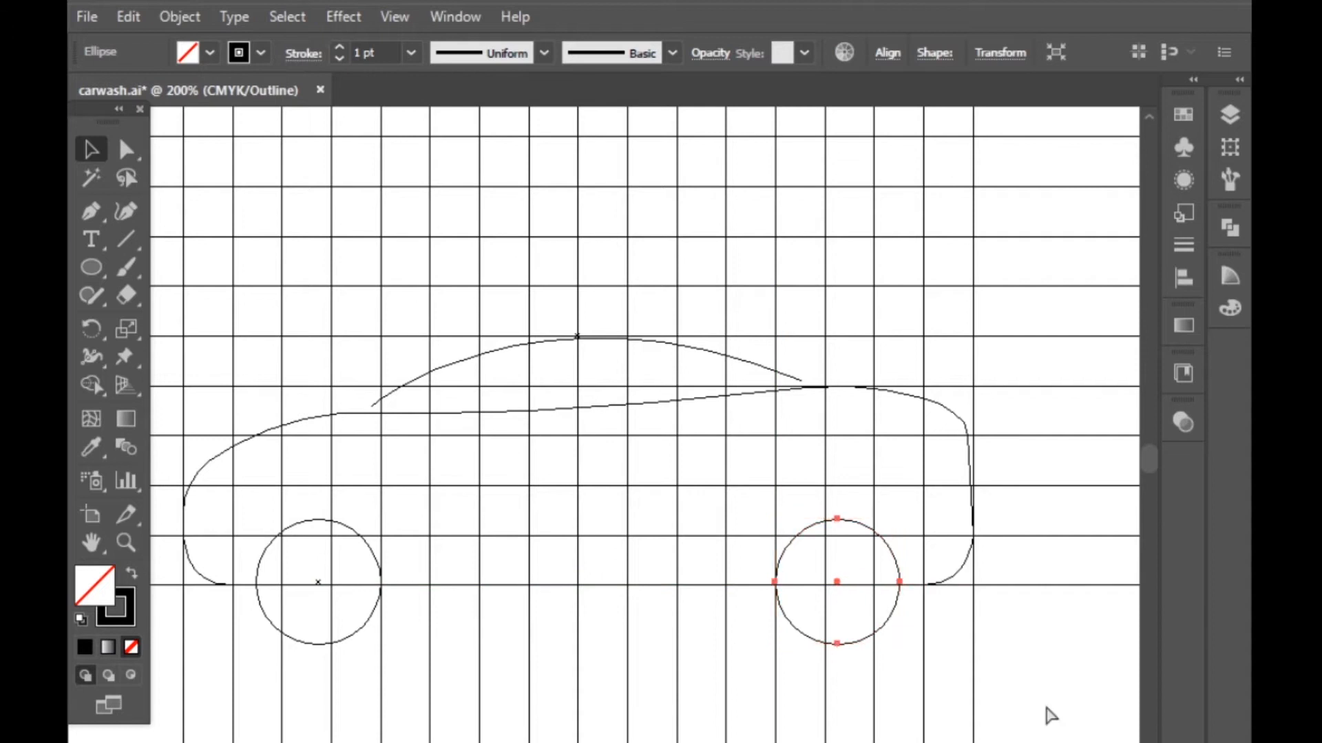
{"action": "key", "text": "ctrl+y"}
{"action": "left_click", "coordinate": [1058, 714]}
Draw a straight horizontal base line between the wheels with the Pen tool, leaving about half a grid square at each end
{"action": "scroll", "coordinate": [681, 628], "scroll_direction": "down", "scroll_amount": 2}
{"action": "scroll", "coordinate": [730, 616], "scroll_direction": "down", "scroll_amount": 3}
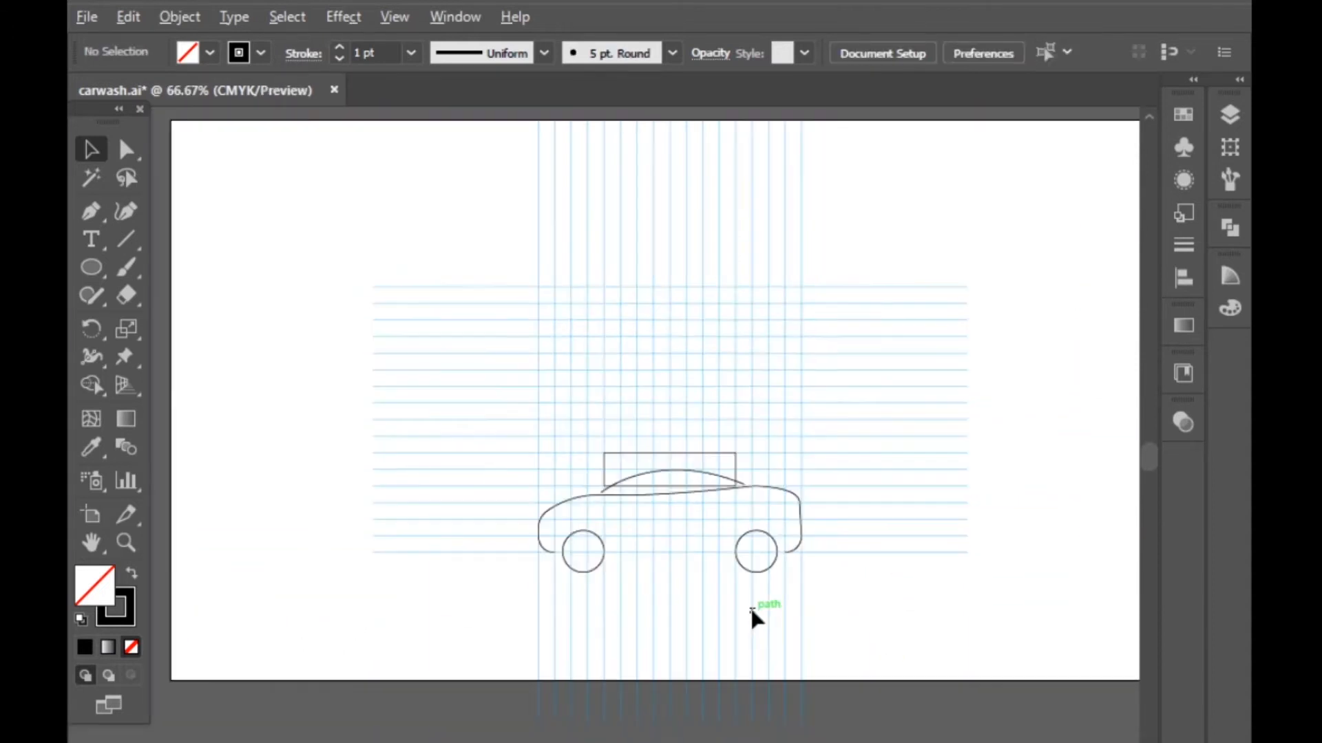
{"action": "scroll", "coordinate": [752, 611], "scroll_direction": "up", "scroll_amount": 2}
{"action": "scroll", "coordinate": [666, 604], "scroll_direction": "up", "scroll_amount": 4}
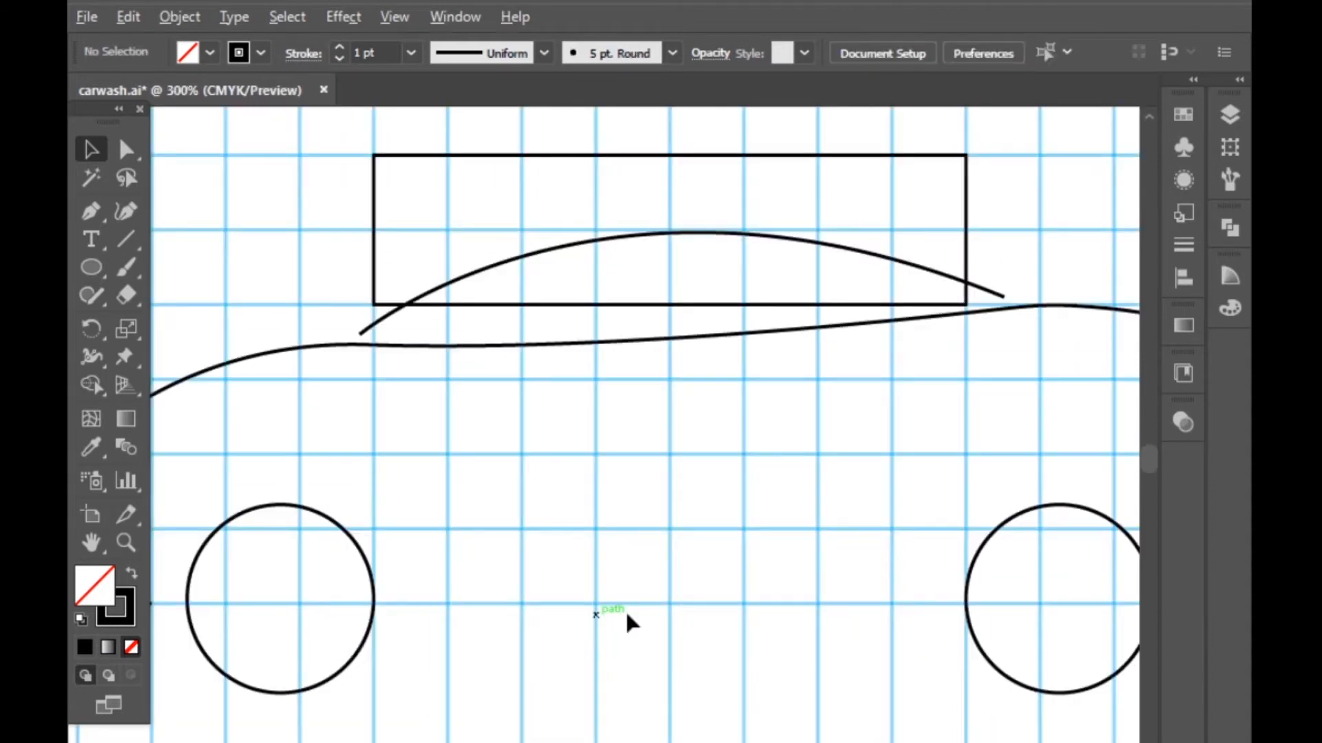
{"action": "left_click", "coordinate": [92, 215]}
{"action": "scroll", "coordinate": [451, 606], "scroll_direction": "down", "scroll_amount": 1}
{"action": "scroll", "coordinate": [433, 605], "scroll_direction": "up", "scroll_amount": 1}
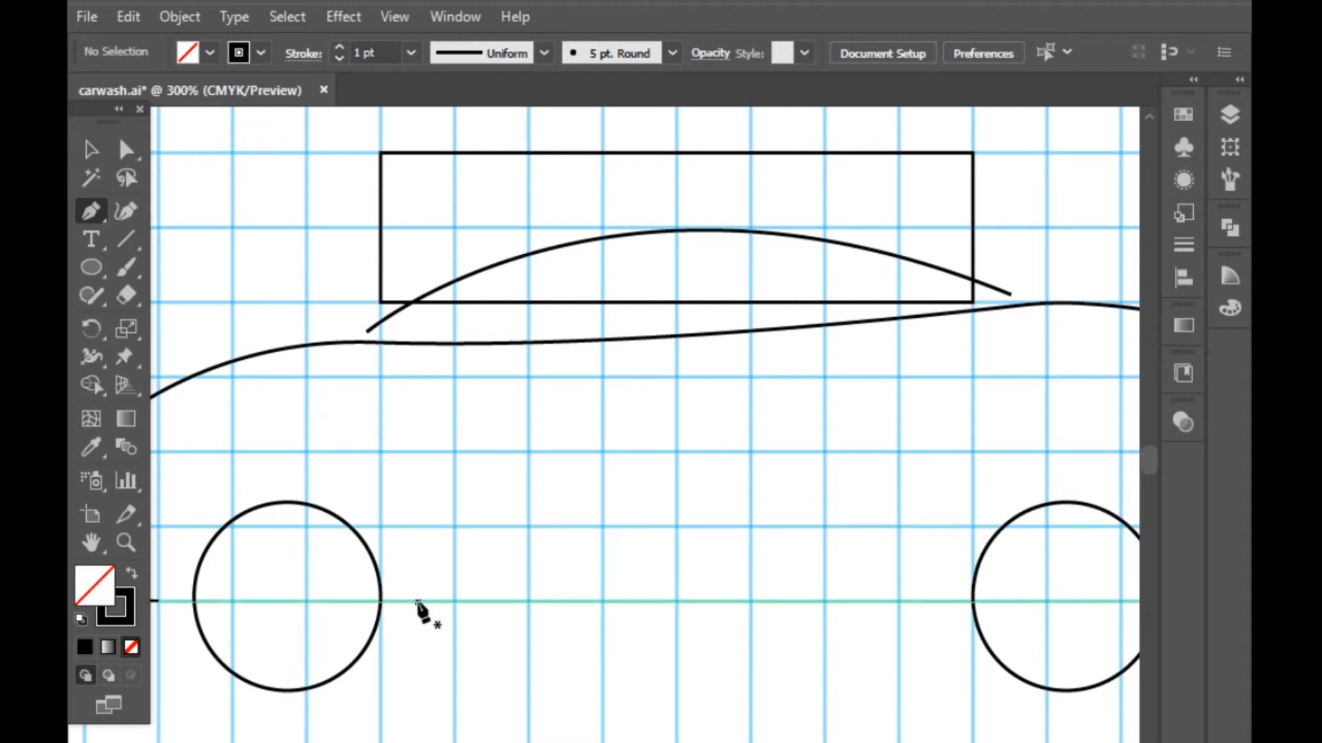
{"action": "left_click", "coordinate": [417, 602]}
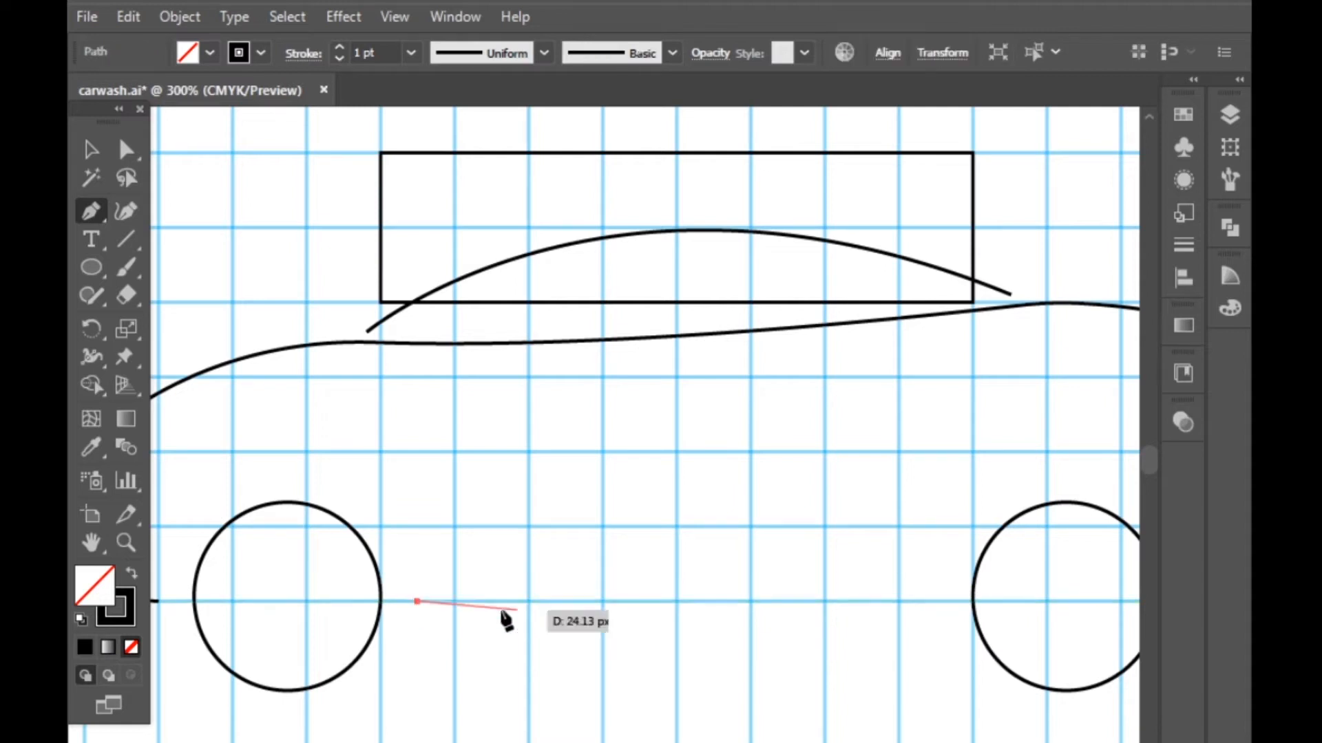
{"action": "left_click", "coordinate": [932, 602]}
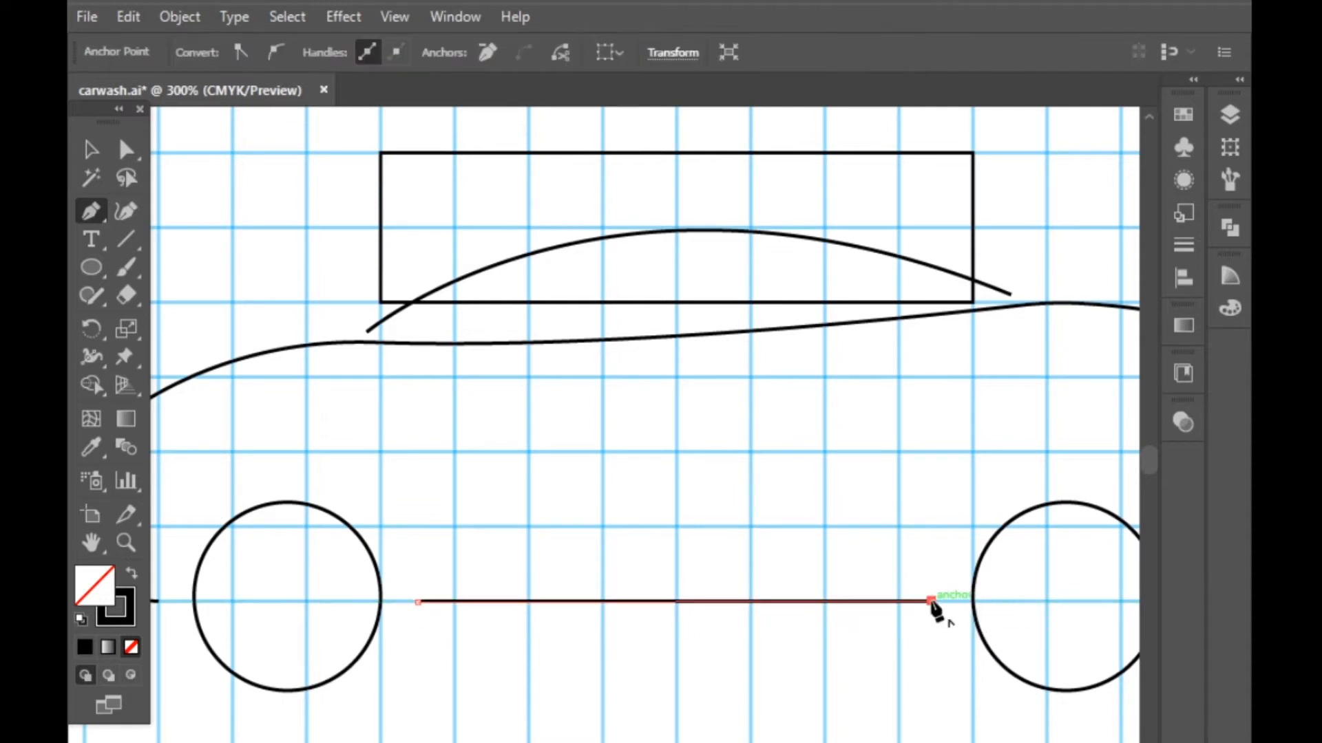
{"action": "left_click", "coordinate": [91, 150]}
{"action": "left_click", "coordinate": [851, 658]}
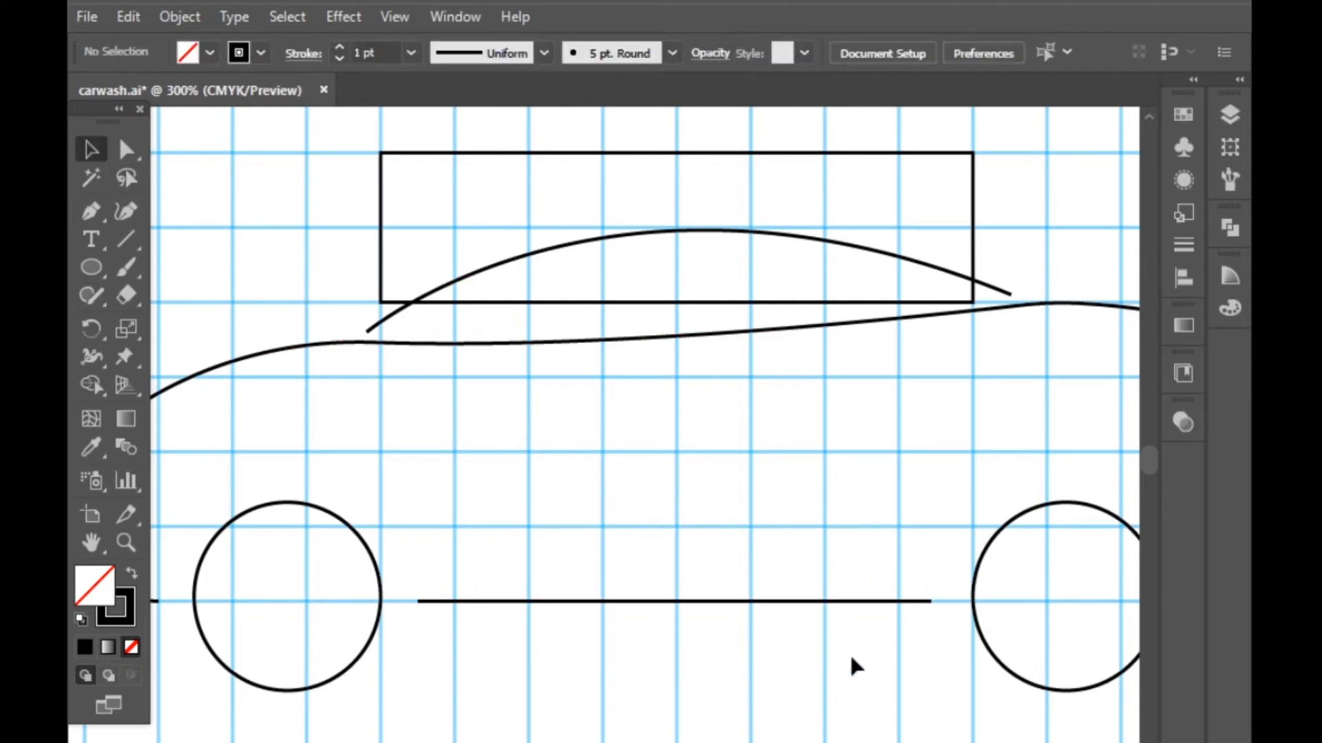
Delete the upper construction rectangle around the roofline
{"action": "scroll", "coordinate": [602, 642], "scroll_direction": "down", "scroll_amount": 3}
{"action": "scroll", "coordinate": [699, 585], "scroll_direction": "down", "scroll_amount": 1}
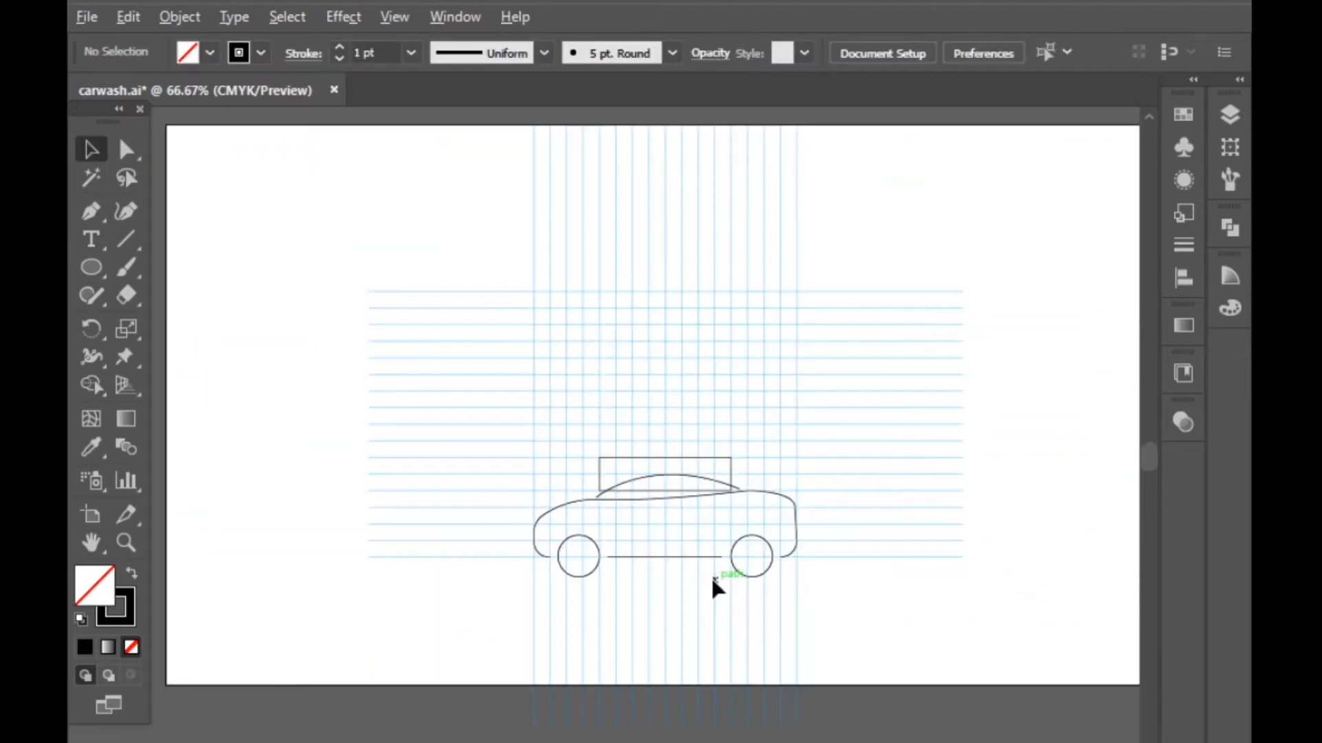
{"action": "scroll", "coordinate": [661, 513], "scroll_direction": "up", "scroll_amount": 2}
{"action": "left_click", "coordinate": [733, 399]}
{"action": "left_click", "coordinate": [606, 527]}
{"action": "scroll", "coordinate": [692, 510], "scroll_direction": "down", "scroll_amount": 1}
{"action": "scroll", "coordinate": [634, 466], "scroll_direction": "up", "scroll_amount": 3}
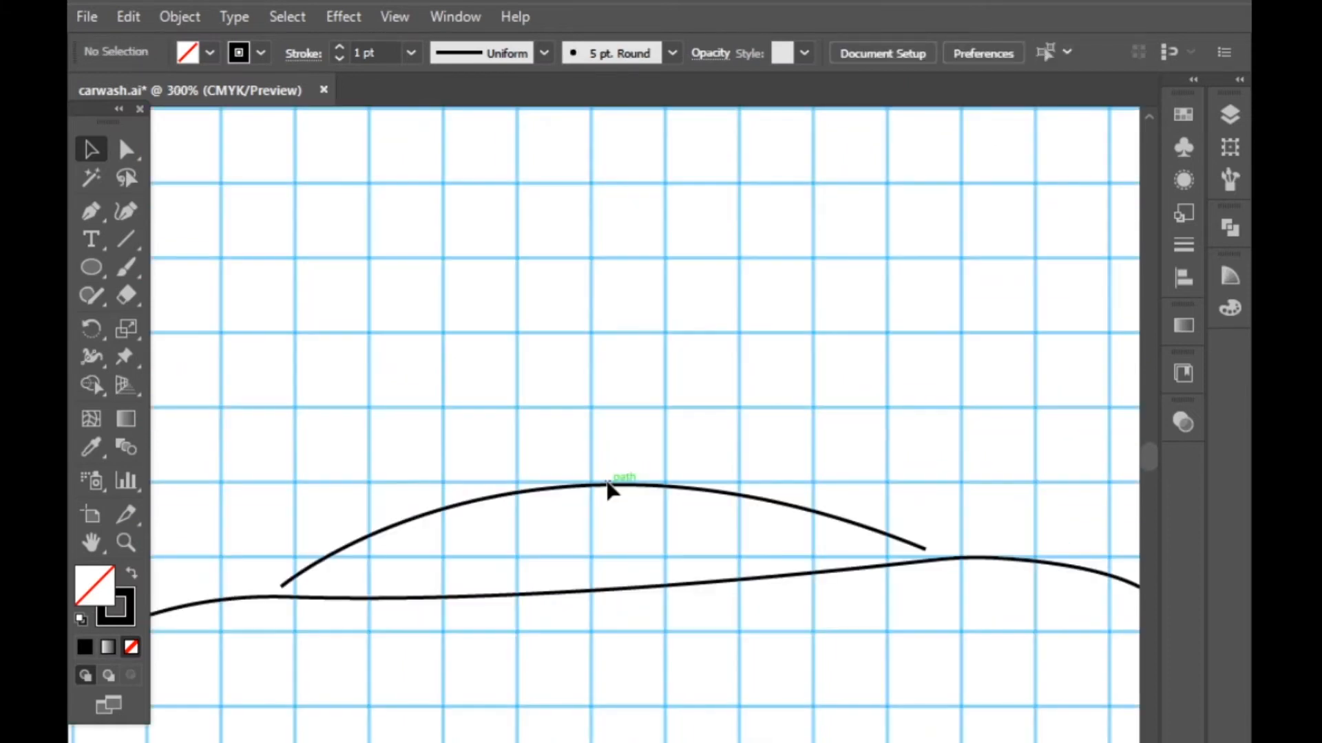
Draw a wavy S-curve about eight grid squares wide across the car's side between the wheels with the Pen tool
{"action": "scroll", "coordinate": [542, 489], "scroll_direction": "down", "scroll_amount": 3}
{"action": "scroll", "coordinate": [807, 621], "scroll_direction": "up", "scroll_amount": 1}
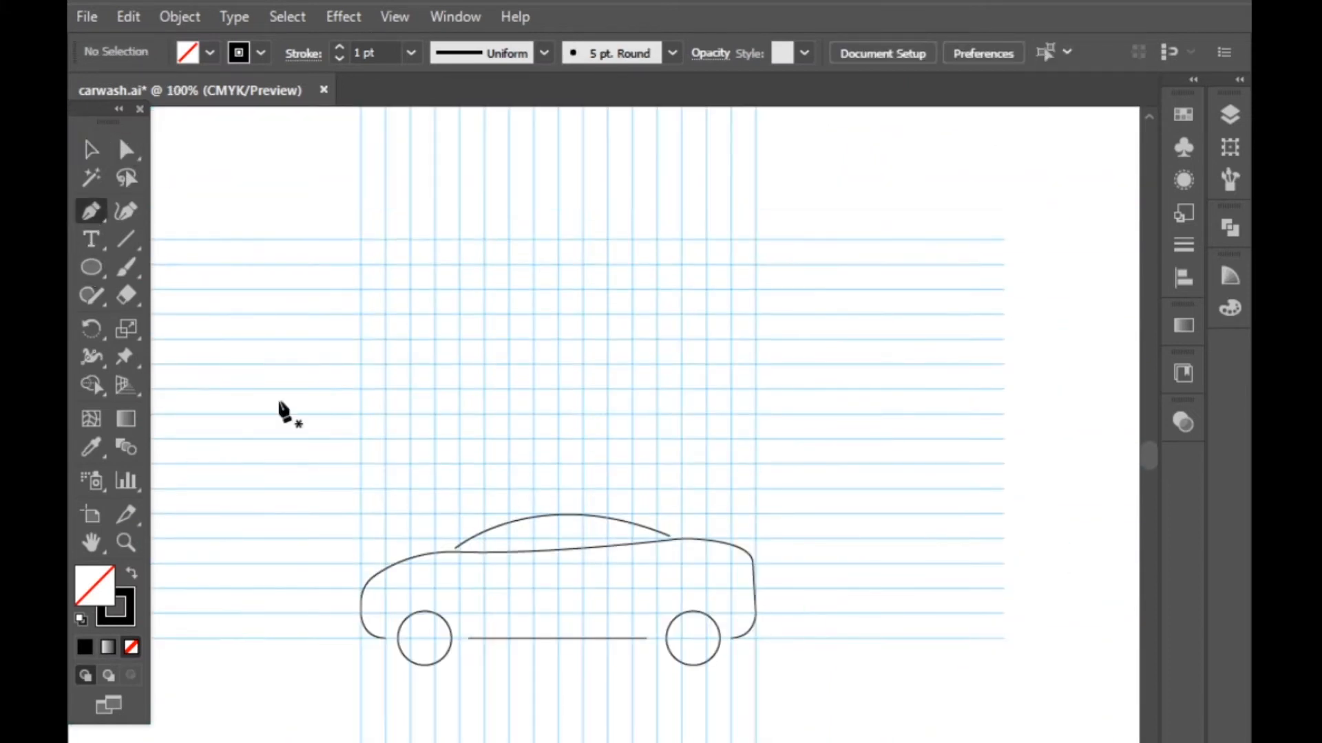
{"action": "scroll", "coordinate": [496, 620], "scroll_direction": "up", "scroll_amount": 1}
{"action": "left_click", "coordinate": [441, 573]}
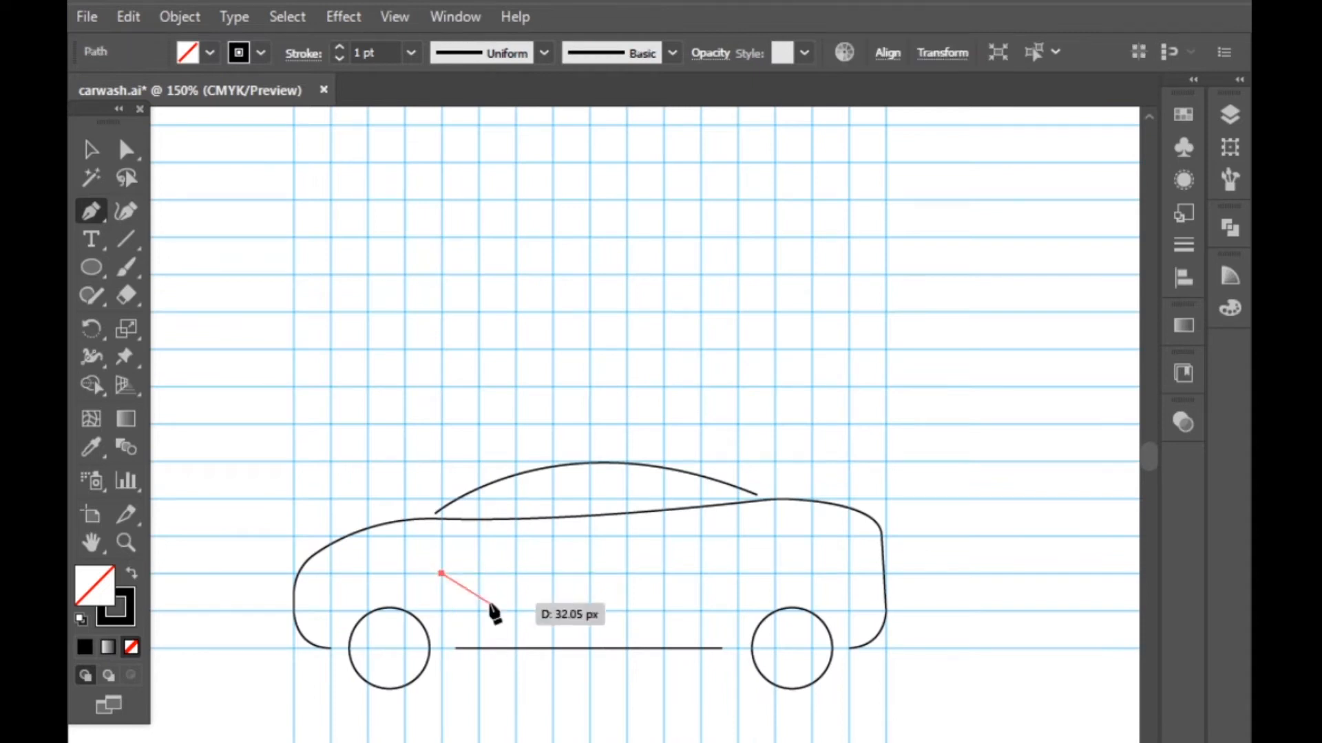
{"action": "left_click_drag", "start_coordinate": [589, 573], "coordinate": [668, 599]}
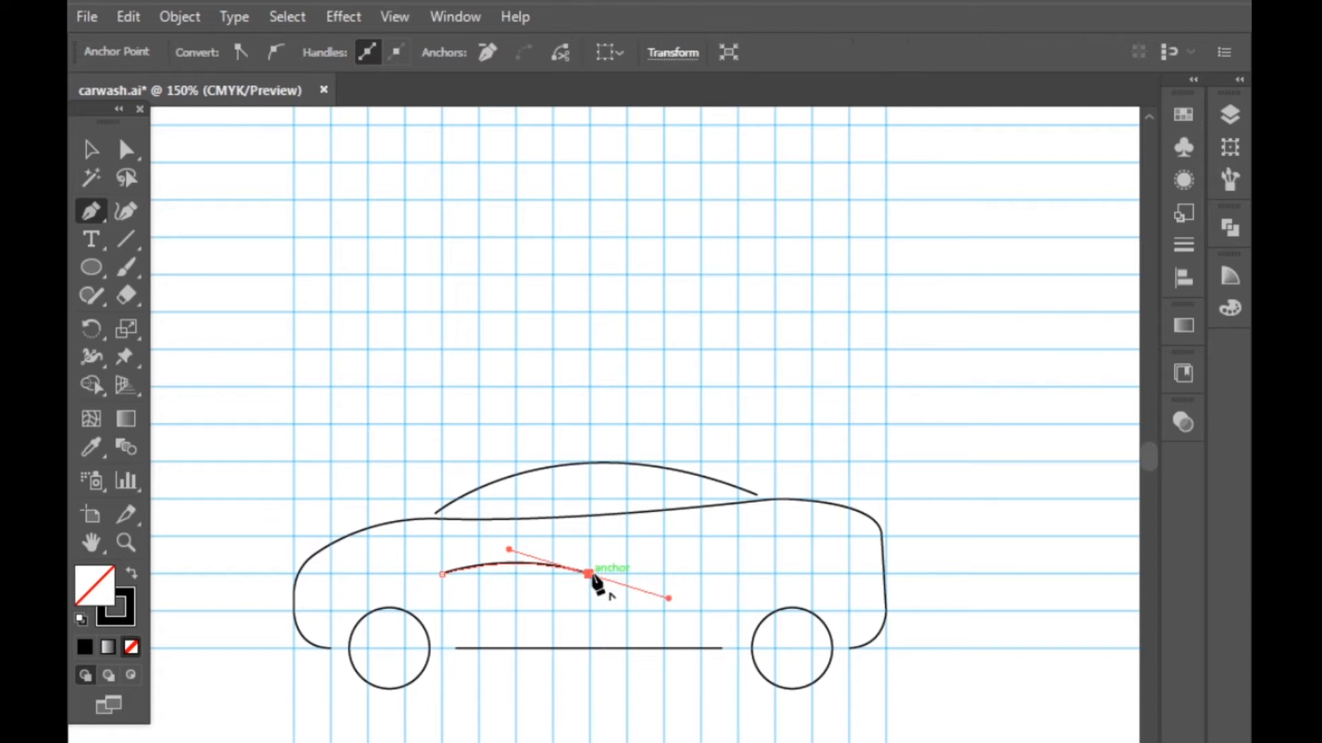
{"action": "left_click", "coordinate": [589, 573]}
{"action": "left_click_drag", "start_coordinate": [737, 573], "coordinate": [799, 547]}
{"action": "key", "text": "v"}
{"action": "left_click", "coordinate": [602, 690]}
Try rotating the side curve slightly counterclockwise, and undo the rotation
{"action": "left_click", "coordinate": [673, 589]}
{"action": "left_click_drag", "start_coordinate": [748, 597], "coordinate": [763, 575]}
{"action": "left_click", "coordinate": [909, 403]}
{"action": "left_click", "coordinate": [654, 577]}
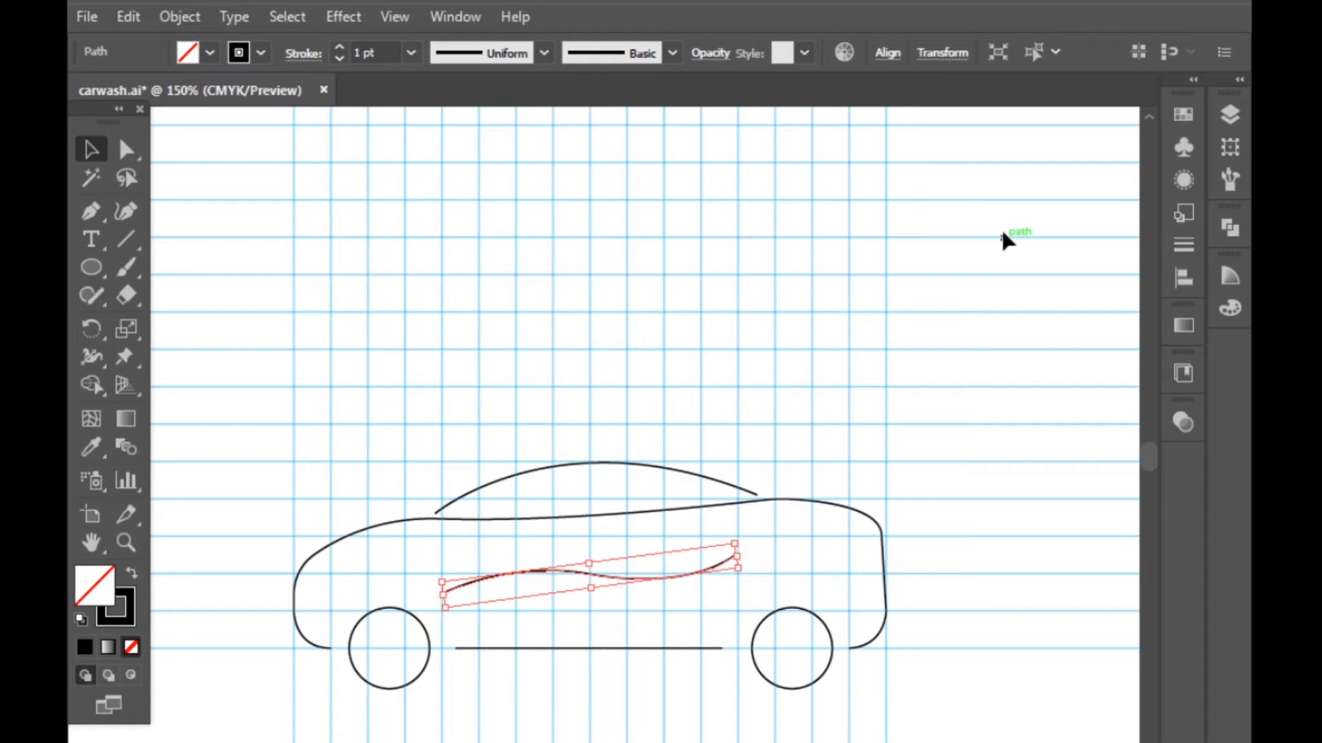
{"action": "key", "text": "ctrl+z"}
Flip the side curve horizontally and place it back on the car's side between the wheels
{"action": "left_click", "coordinate": [966, 53]}
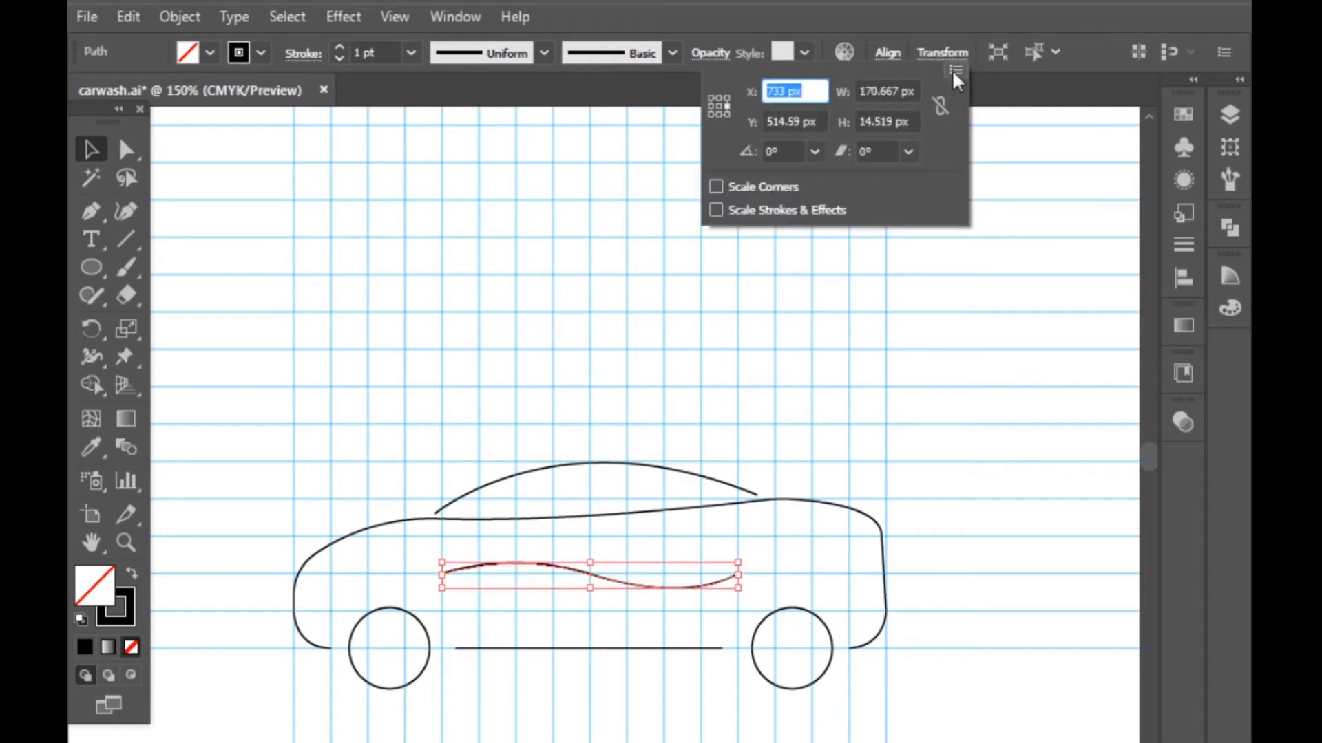
{"action": "left_click", "coordinate": [954, 72]}
{"action": "left_click", "coordinate": [767, 78]}
{"action": "left_click", "coordinate": [941, 563]}
{"action": "left_click", "coordinate": [937, 571]}
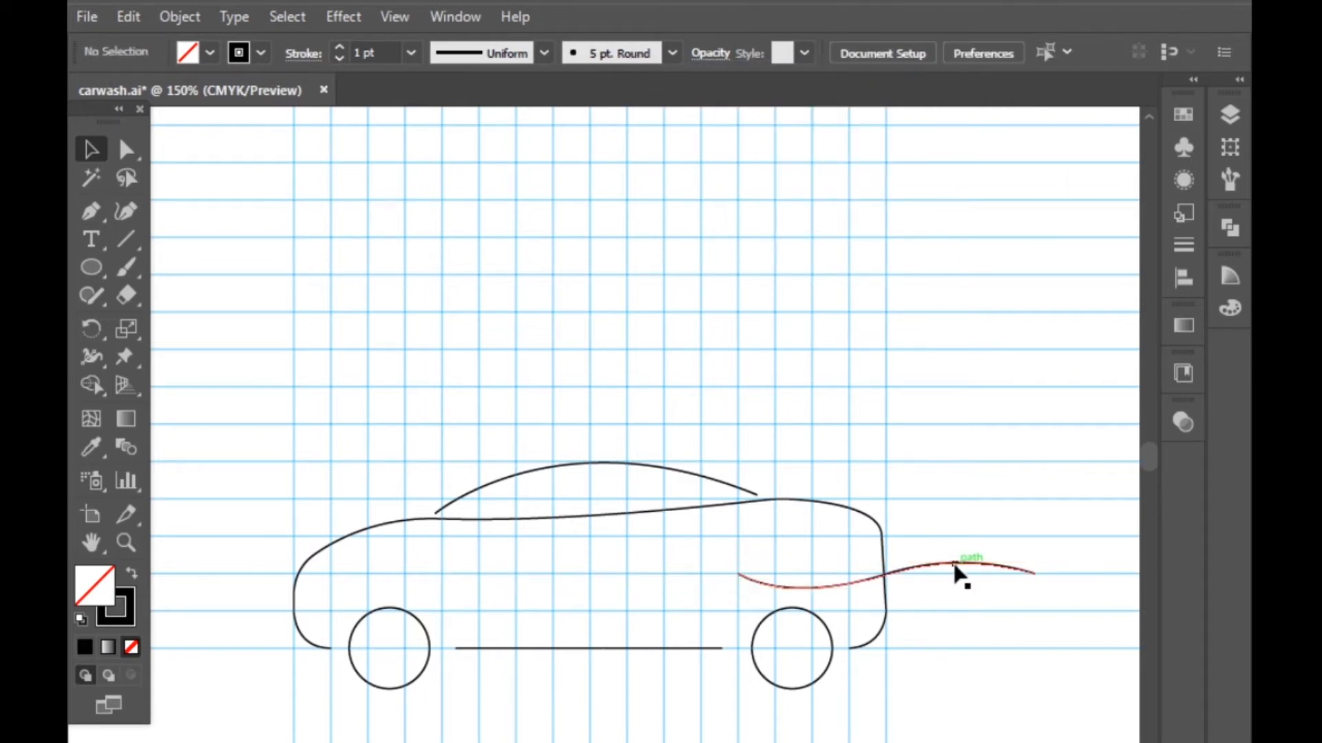
{"action": "left_click_drag", "start_coordinate": [937, 566], "coordinate": [655, 574]}
{"action": "left_click", "coordinate": [1102, 539]}
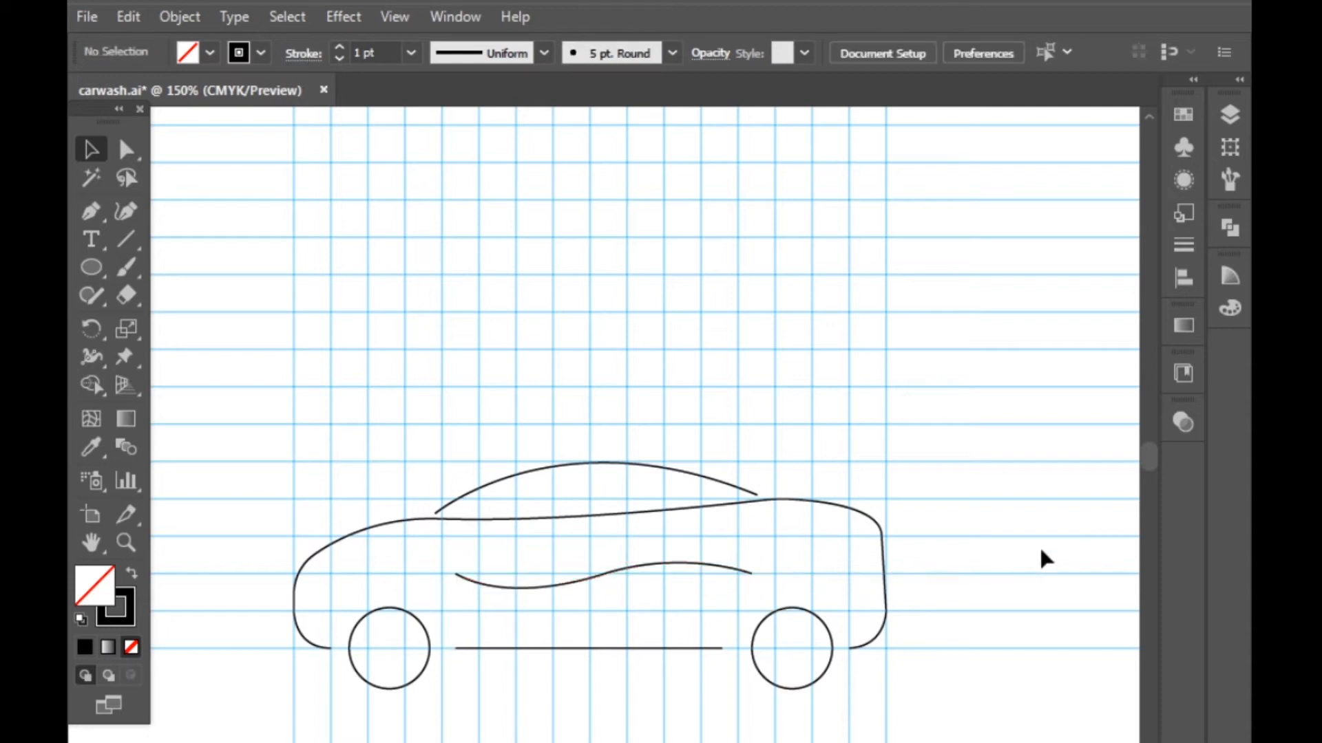
Rotate the mirrored side curve slightly counterclockwise so its rear end sits higher than its front end
{"action": "left_click", "coordinate": [723, 571]}
{"action": "left_click_drag", "start_coordinate": [767, 582], "coordinate": [746, 603]}
{"action": "left_click", "coordinate": [1050, 570]}
{"action": "scroll", "coordinate": [881, 591], "scroll_direction": "down", "scroll_amount": 3}
{"action": "scroll", "coordinate": [870, 573], "scroll_direction": "up", "scroll_amount": 3}
{"action": "left_click", "coordinate": [680, 611]}
{"action": "left_click", "coordinate": [1073, 585]}
{"action": "scroll", "coordinate": [1073, 585], "scroll_direction": "down", "scroll_amount": 2}
{"action": "scroll", "coordinate": [1092, 554], "scroll_direction": "up", "scroll_amount": 3}
{"action": "scroll", "coordinate": [861, 587], "scroll_direction": "down", "scroll_amount": 2}
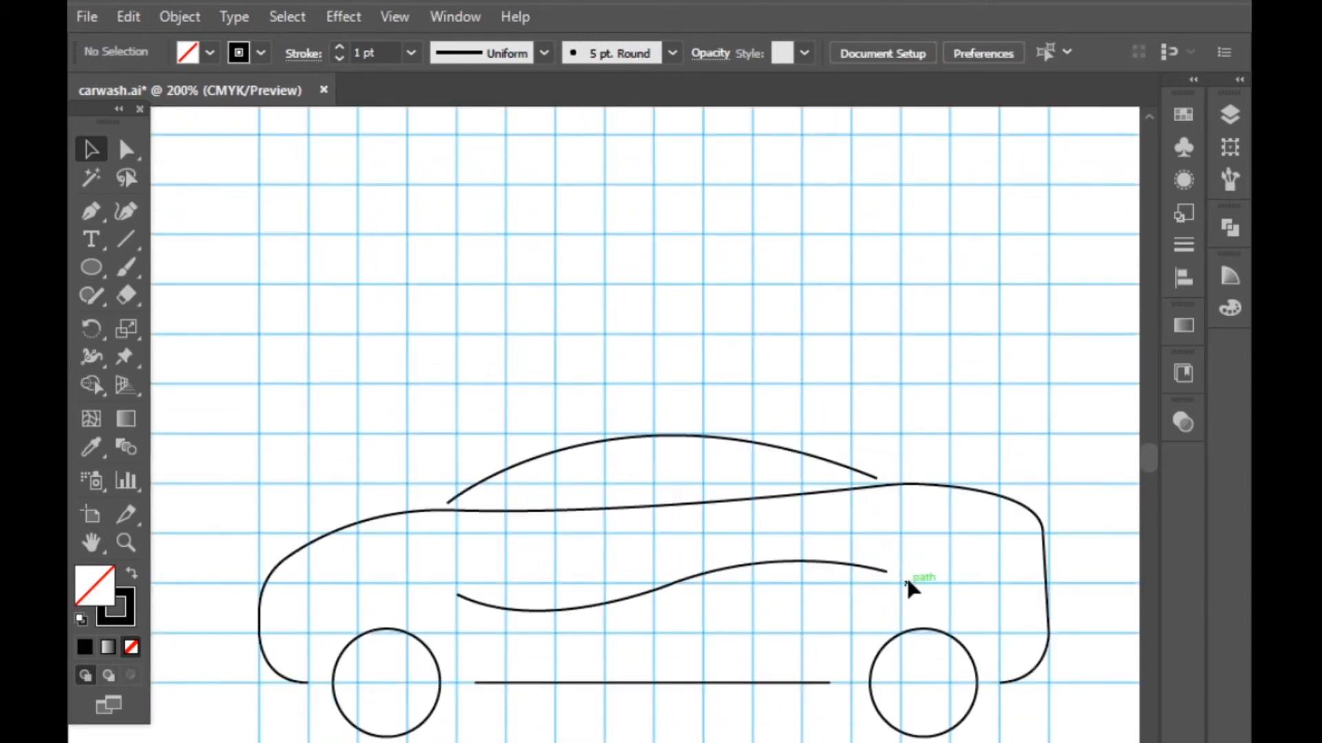
Nudge the side curve one step up and two steps to the left
{"action": "left_click", "coordinate": [695, 584]}
{"action": "key", "text": "Up"}
{"action": "key", "text": "Left"}
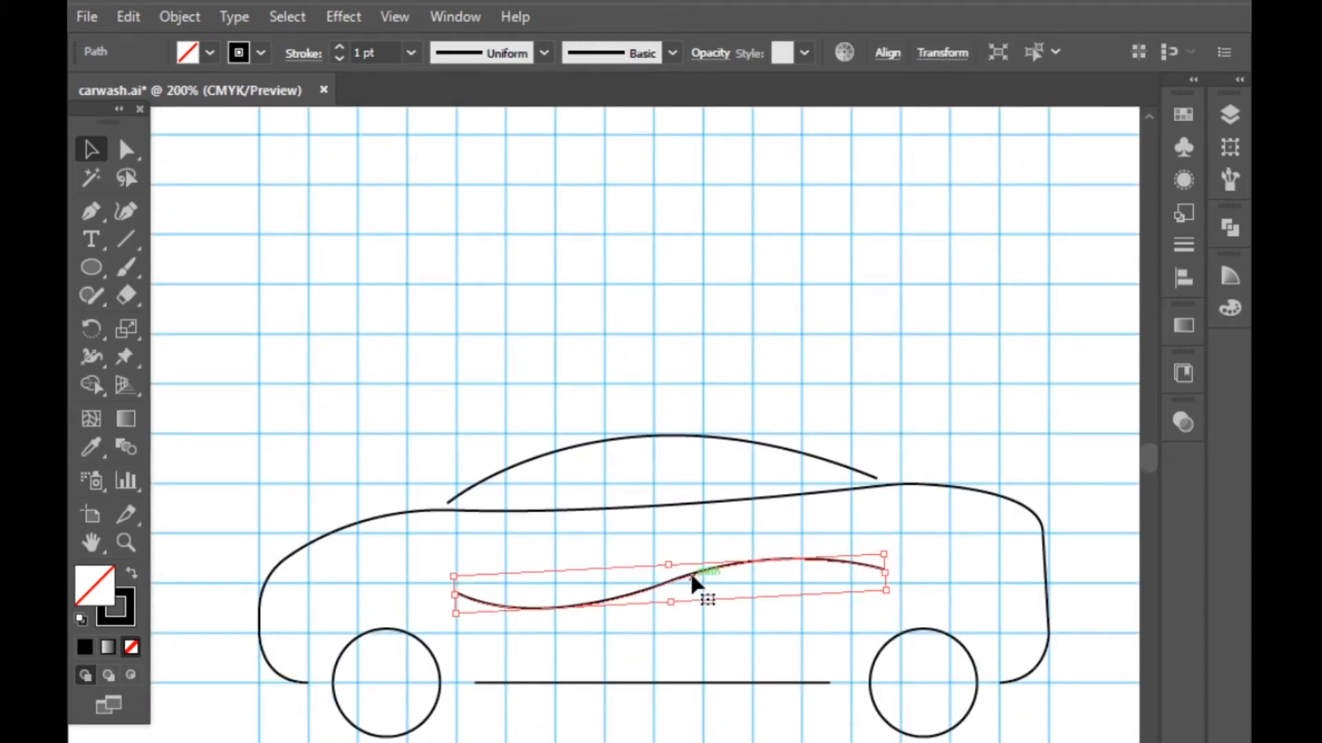
{"action": "key", "text": "Left"}
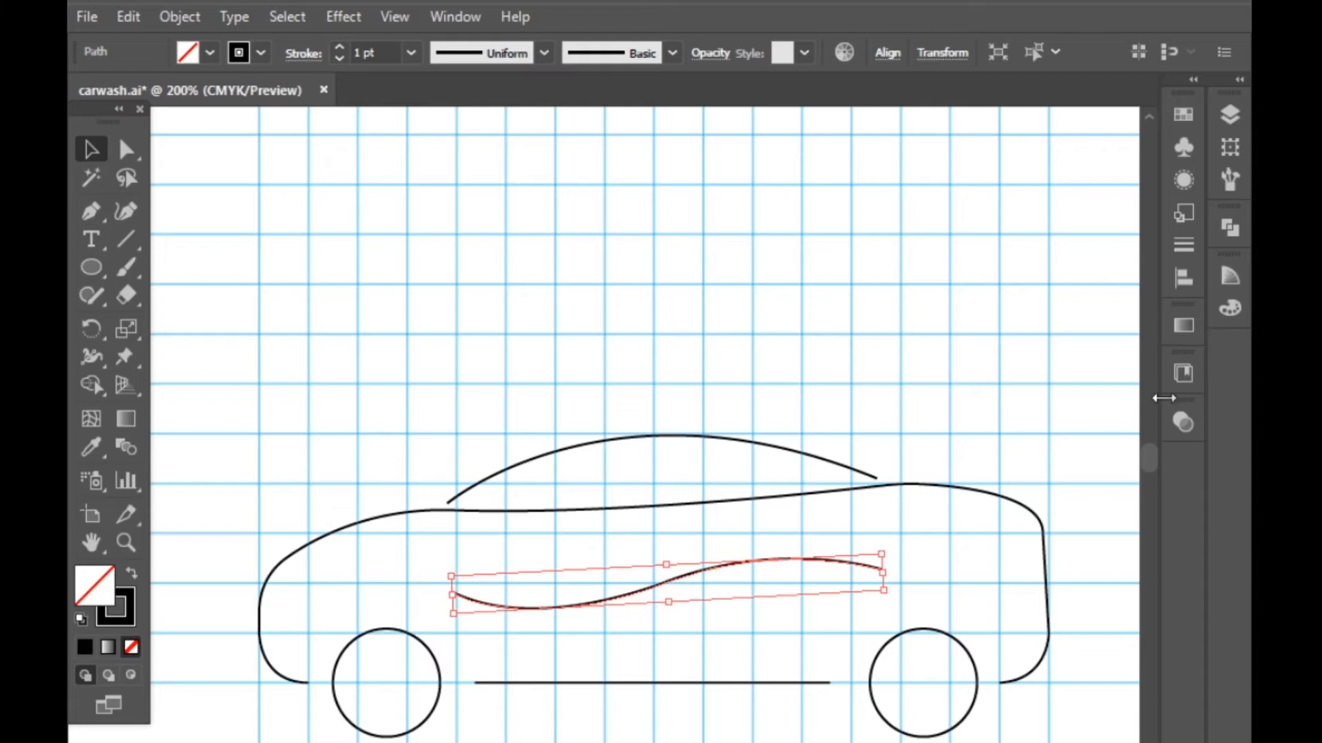
{"action": "left_click", "coordinate": [1061, 425]}
{"action": "left_click", "coordinate": [652, 681]}
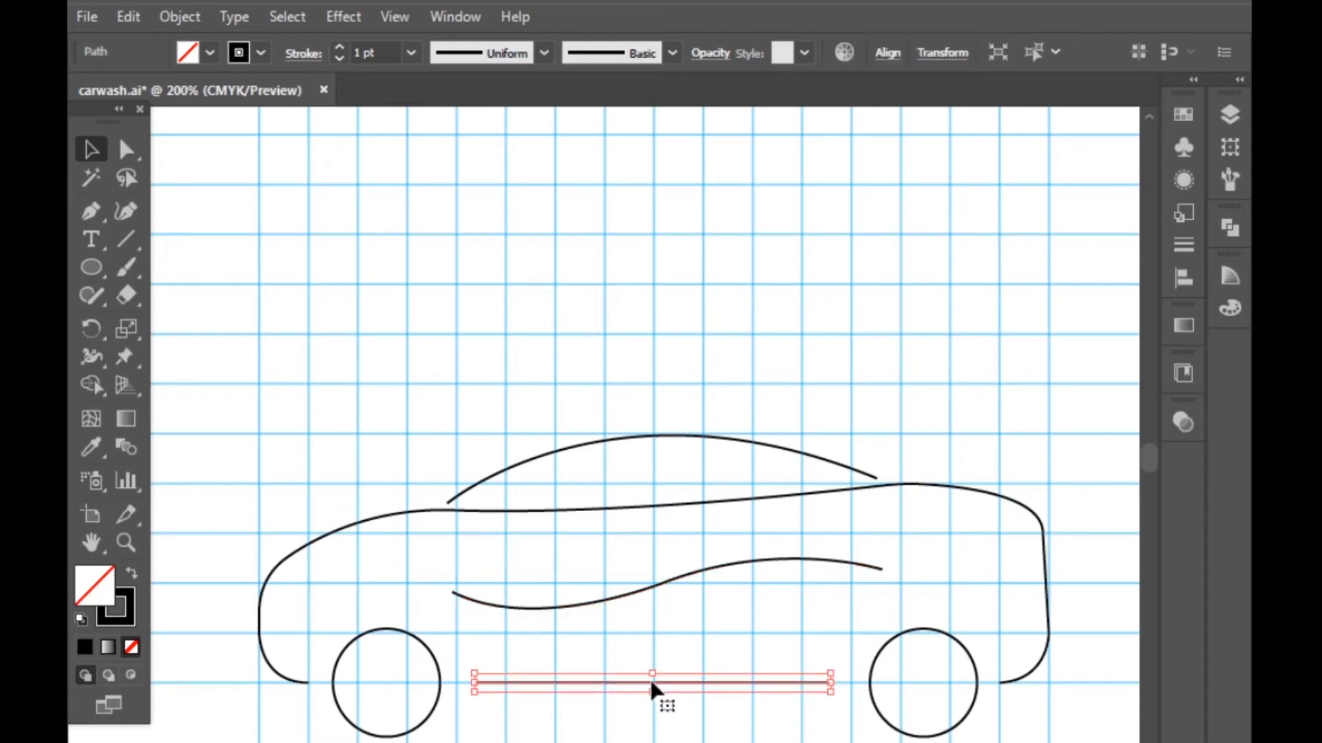
{"action": "left_click", "coordinate": [499, 399]}
Nudge the roof arc two steps upward from the car body
{"action": "left_click", "coordinate": [585, 446]}
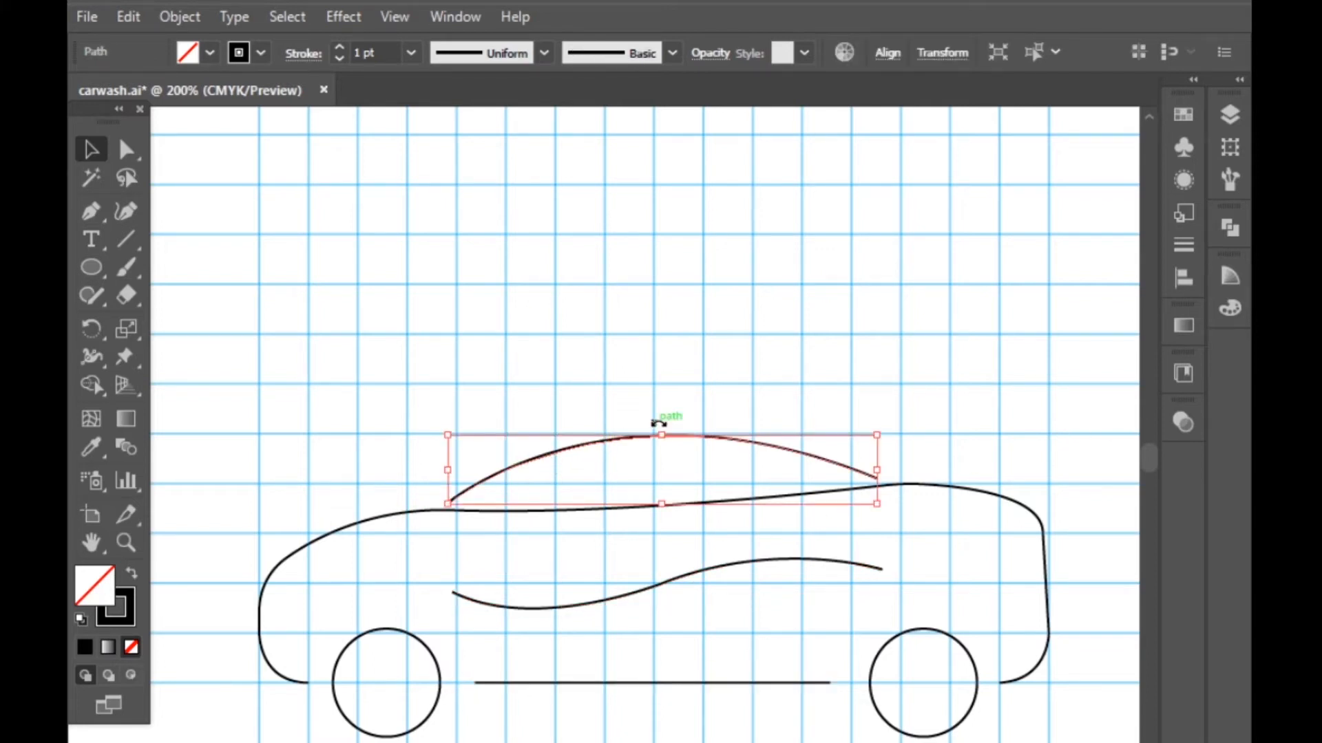
{"action": "key", "text": "Up"}
{"action": "key", "text": "Up"}
{"action": "left_click", "coordinate": [617, 383]}
{"action": "scroll", "coordinate": [820, 495], "scroll_direction": "down", "scroll_amount": 2}
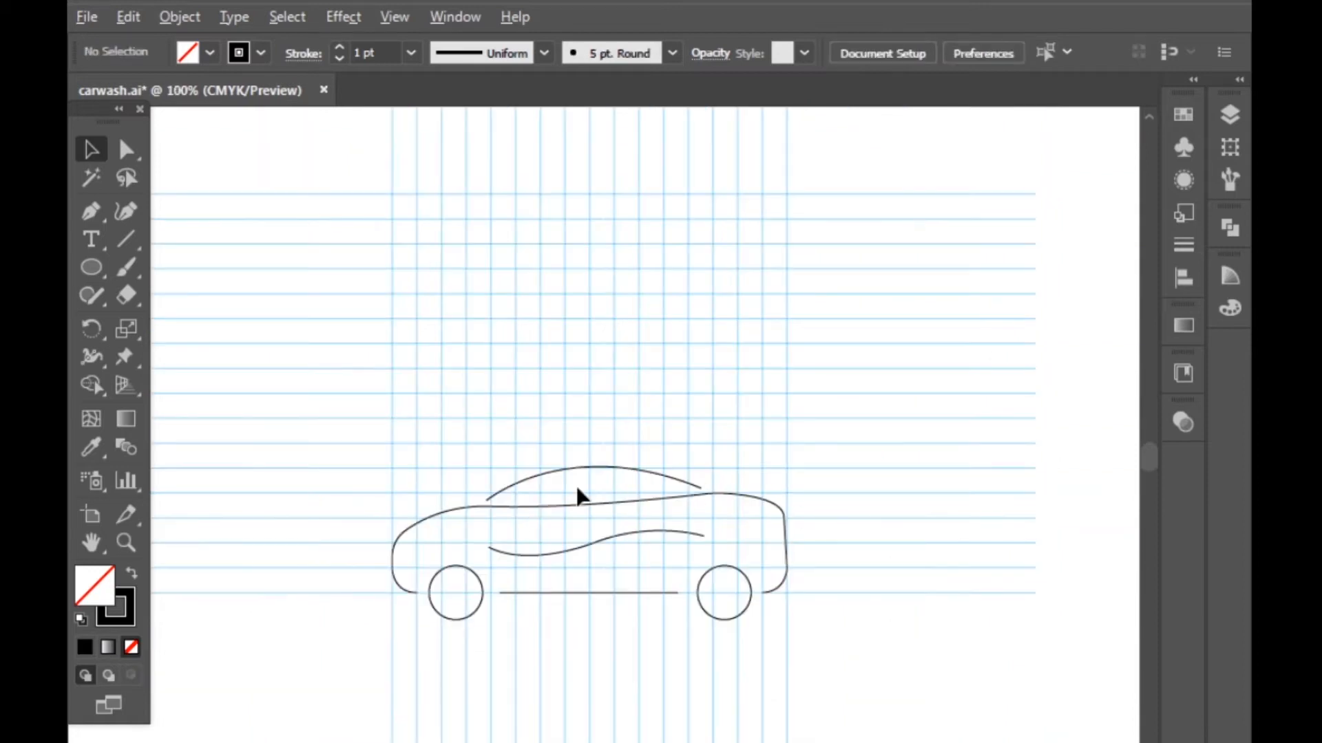
Select the whole car drawing, thicken its strokes and convert them into black filled outline shapes
{"action": "scroll", "coordinate": [579, 485], "scroll_direction": "up", "scroll_amount": 3}
{"action": "left_click", "coordinate": [121, 157]}
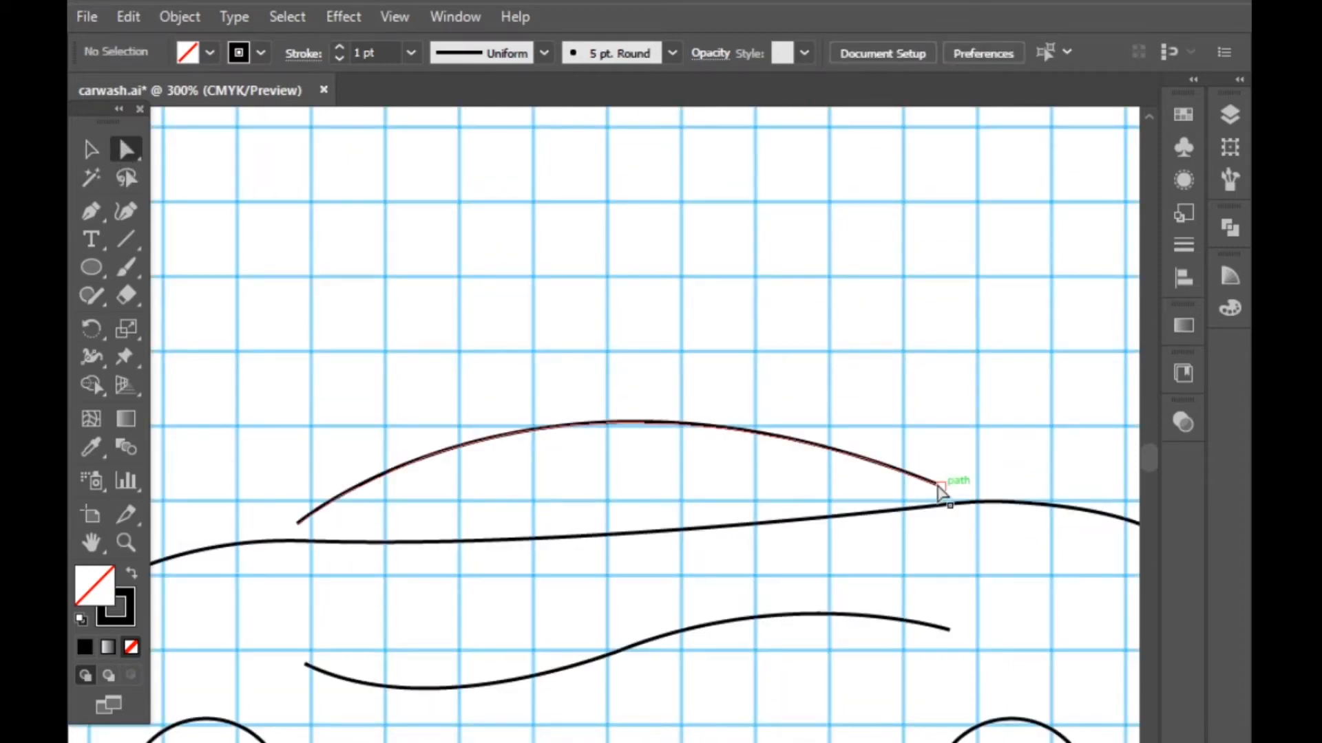
{"action": "left_click", "coordinate": [84, 154]}
{"action": "left_click", "coordinate": [513, 429]}
{"action": "scroll", "coordinate": [514, 428], "scroll_direction": "down", "scroll_amount": 2}
{"action": "mouse_move", "coordinate": [224, 387]}
{"action": "left_mouse_down"}
{"action": "mouse_move", "coordinate": [254, 436]}
{"action": "mouse_move", "coordinate": [931, 714]}
{"action": "left_mouse_up"}
{"action": "left_click", "coordinate": [338, 48]}
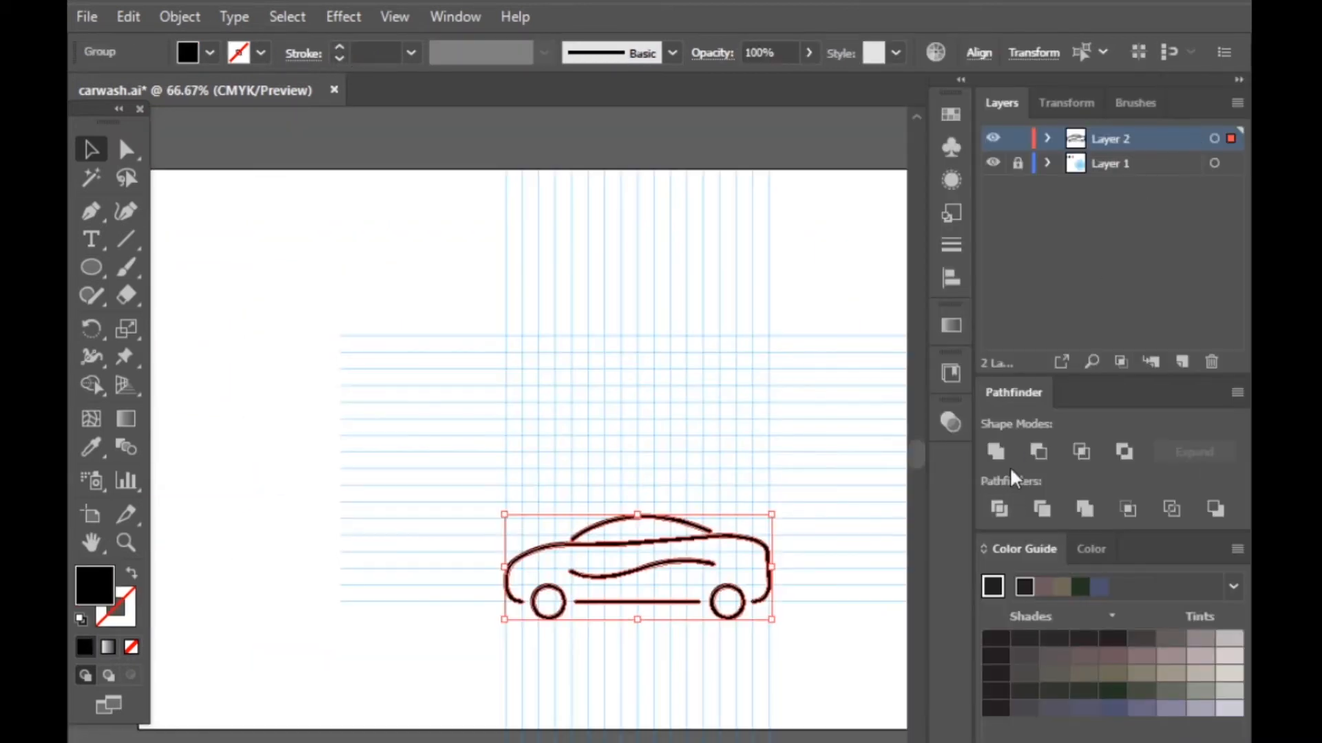
{"action": "left_click", "coordinate": [782, 478]}
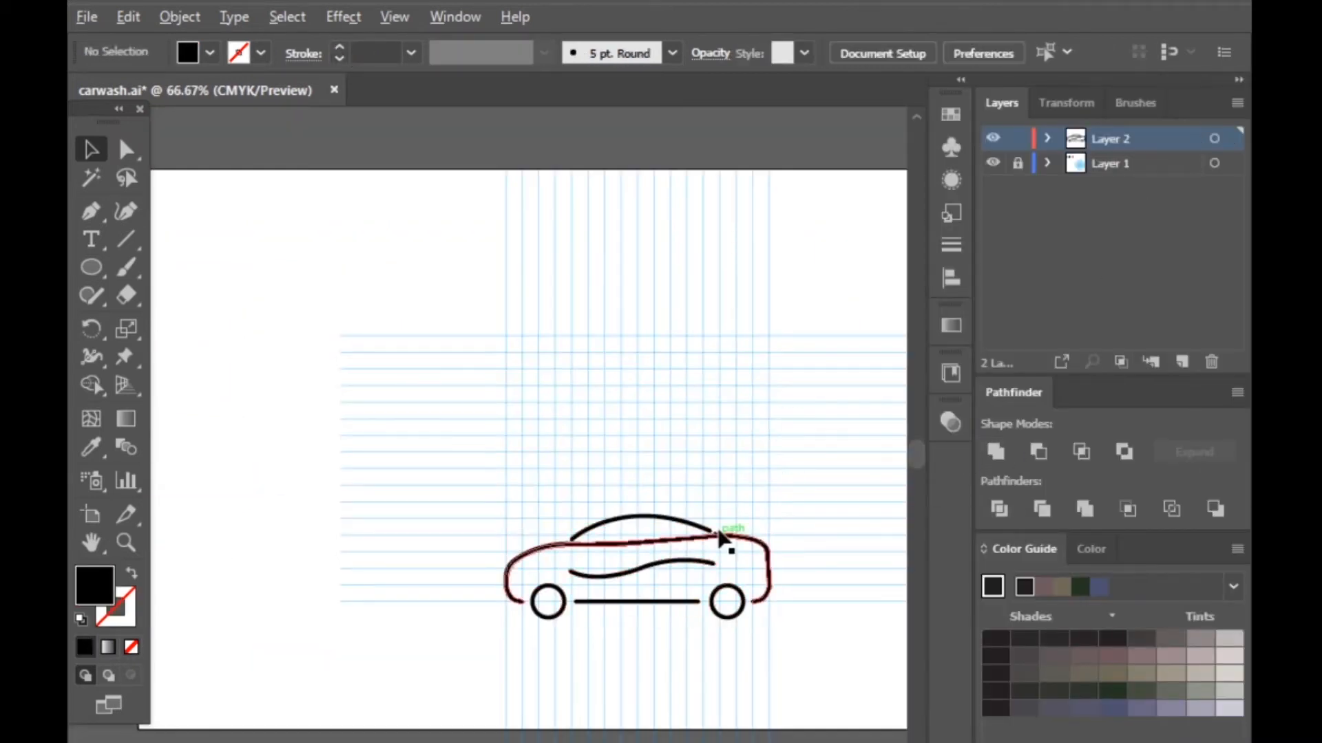
Recolor the whole car group with the pink sampled from the reference artwork outside the artboard using the Eyedropper
{"action": "scroll", "coordinate": [681, 545], "scroll_direction": "up", "scroll_amount": 3}
{"action": "left_click", "coordinate": [525, 467]}
{"action": "left_click", "coordinate": [91, 447]}
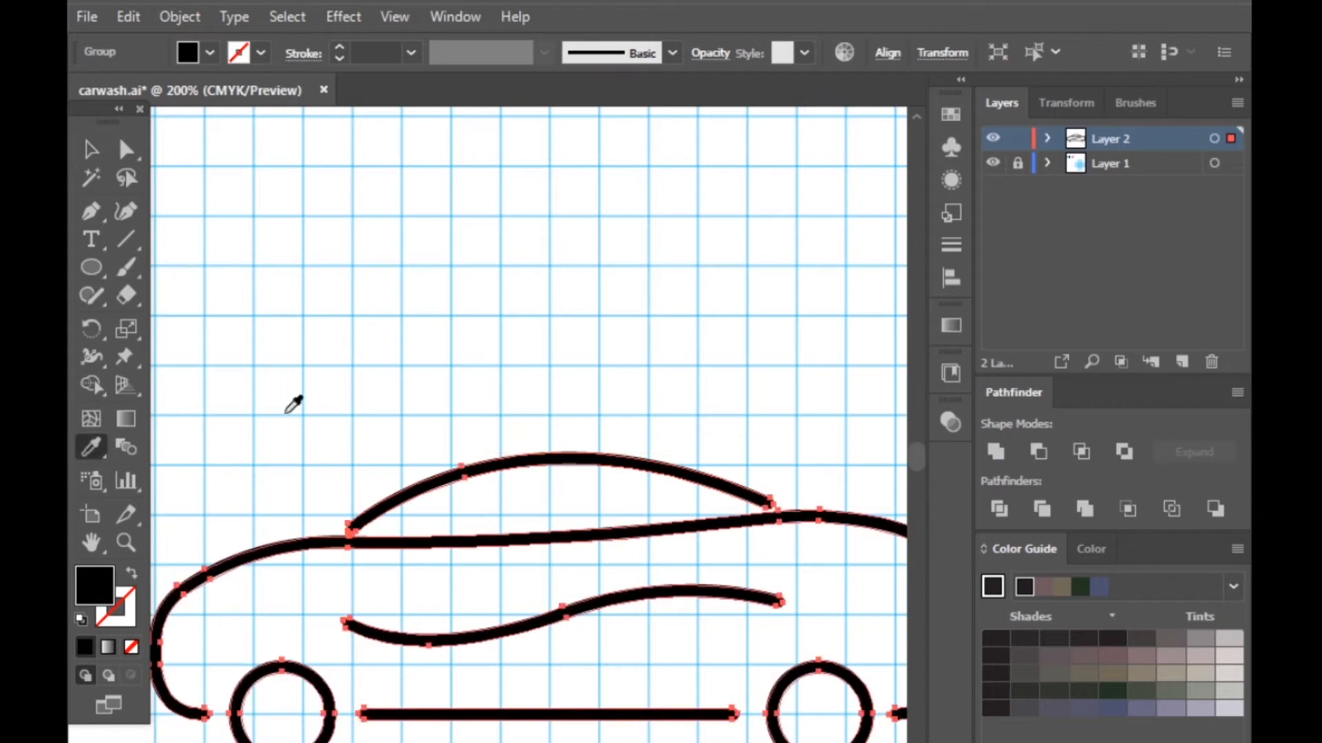
{"action": "scroll", "coordinate": [348, 378], "scroll_direction": "up", "scroll_amount": 3}
{"action": "scroll", "coordinate": [347, 377], "scroll_direction": "down", "scroll_amount": 6}
{"action": "left_click", "coordinate": [183, 150]}
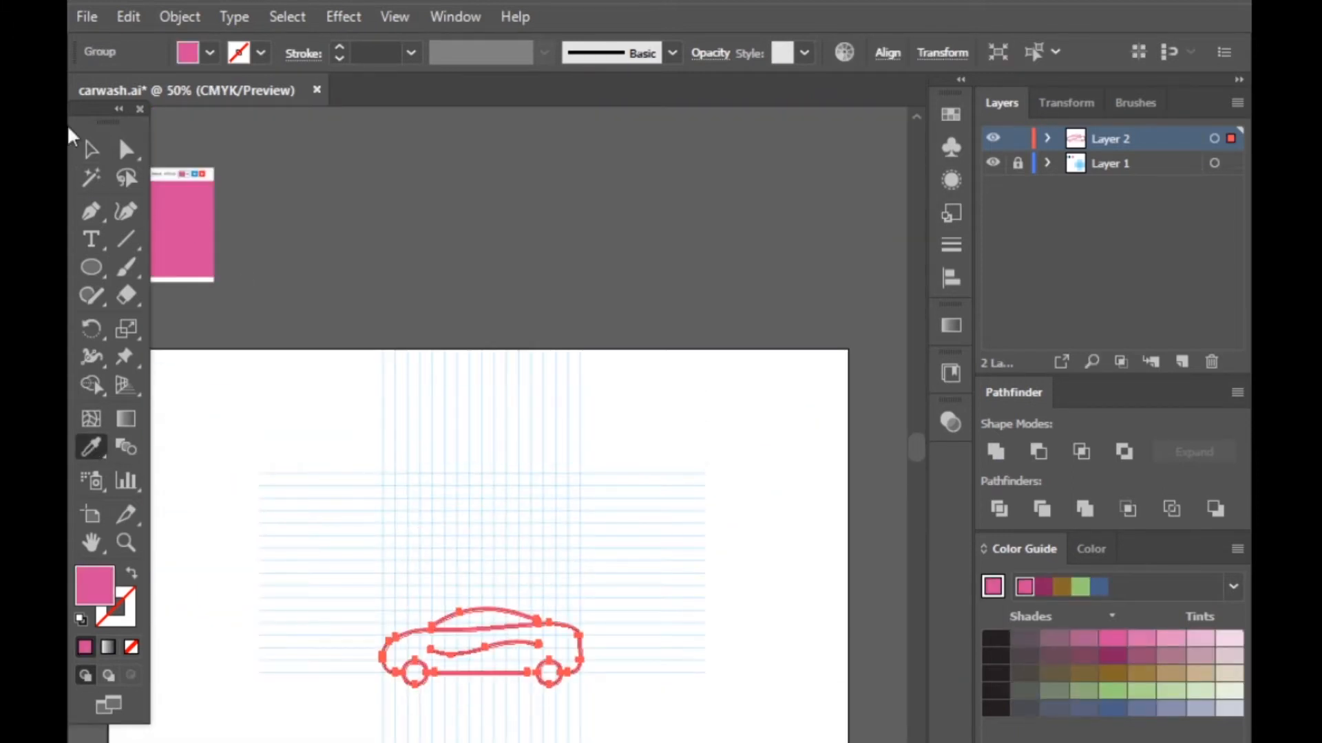
{"action": "key", "text": "v"}
Create an inward offset path of the pink car shapes with Miter joins and a miter limit of 4, leaving a thin rim
{"action": "scroll", "coordinate": [472, 677], "scroll_direction": "up", "scroll_amount": 3}
{"action": "scroll", "coordinate": [489, 551], "scroll_direction": "up", "scroll_amount": 6}
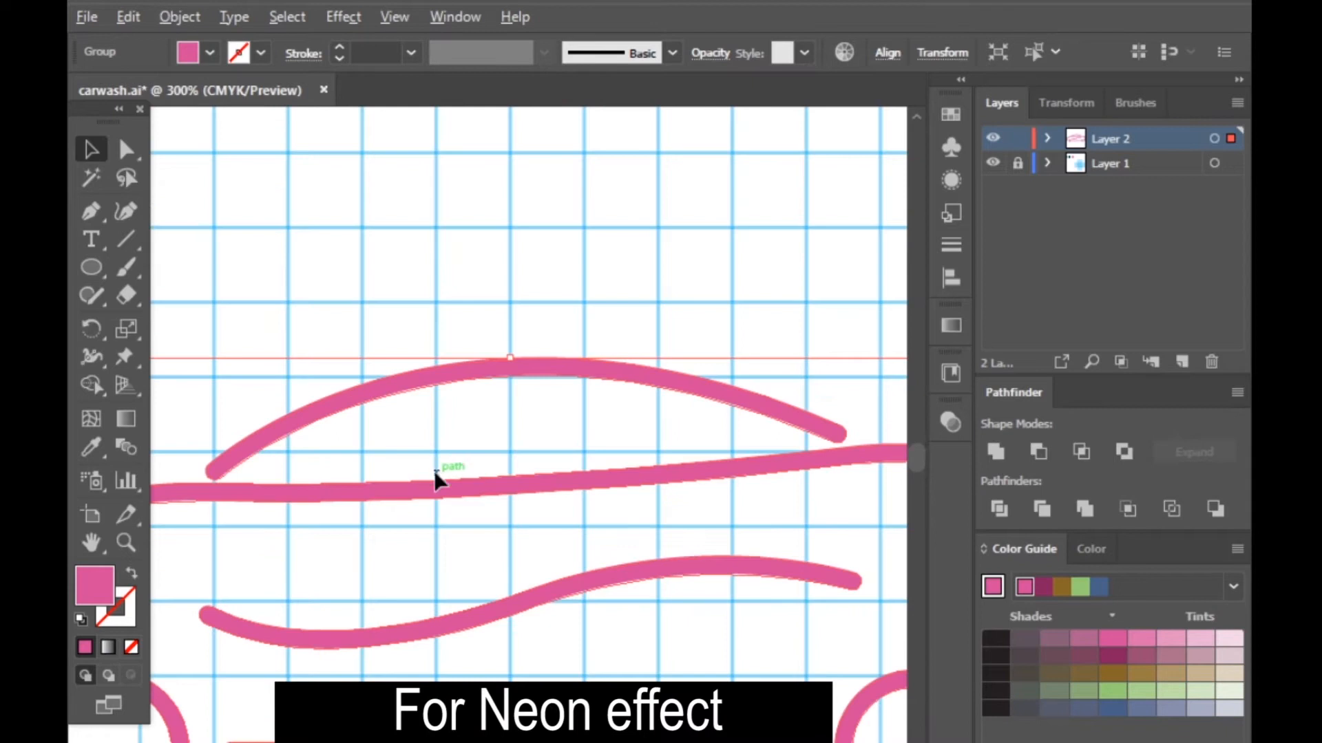
{"action": "left_click", "coordinate": [181, 17]}
{"action": "mouse_move", "coordinate": [331, 544]}
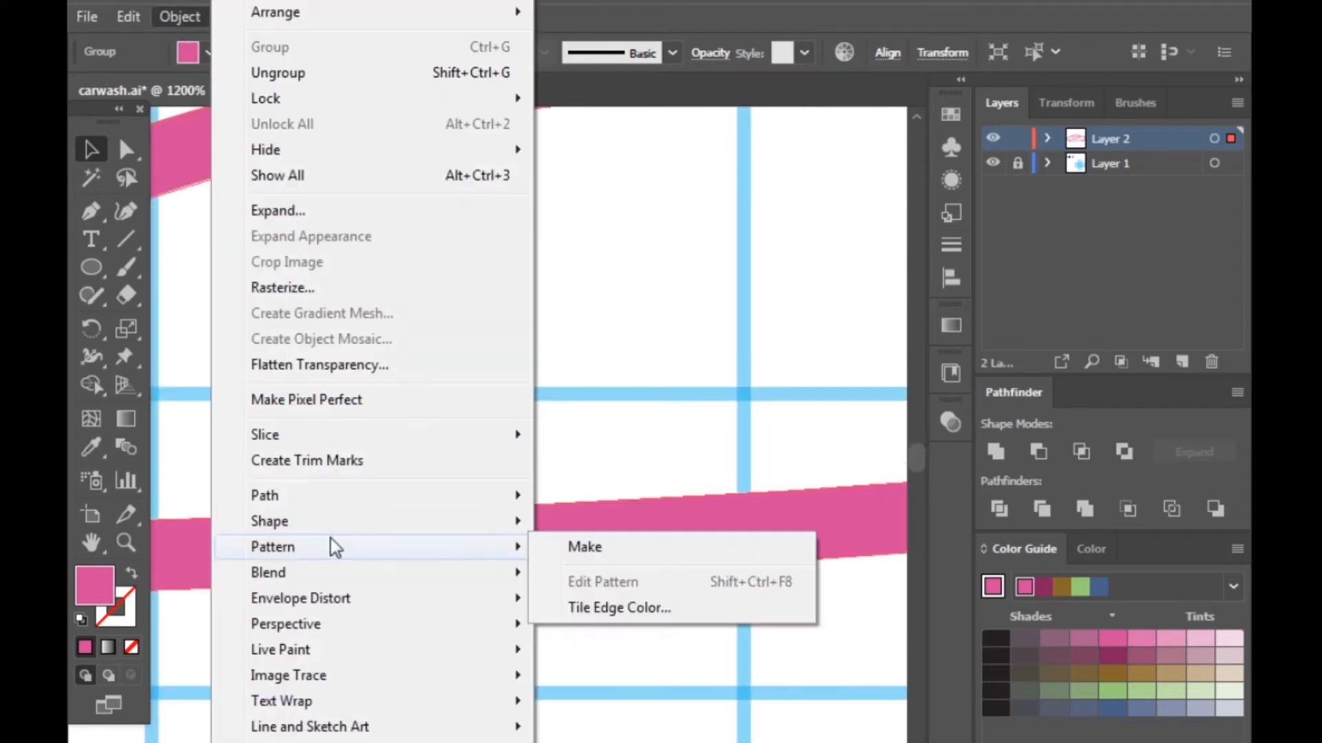
{"action": "mouse_move", "coordinate": [303, 496]}
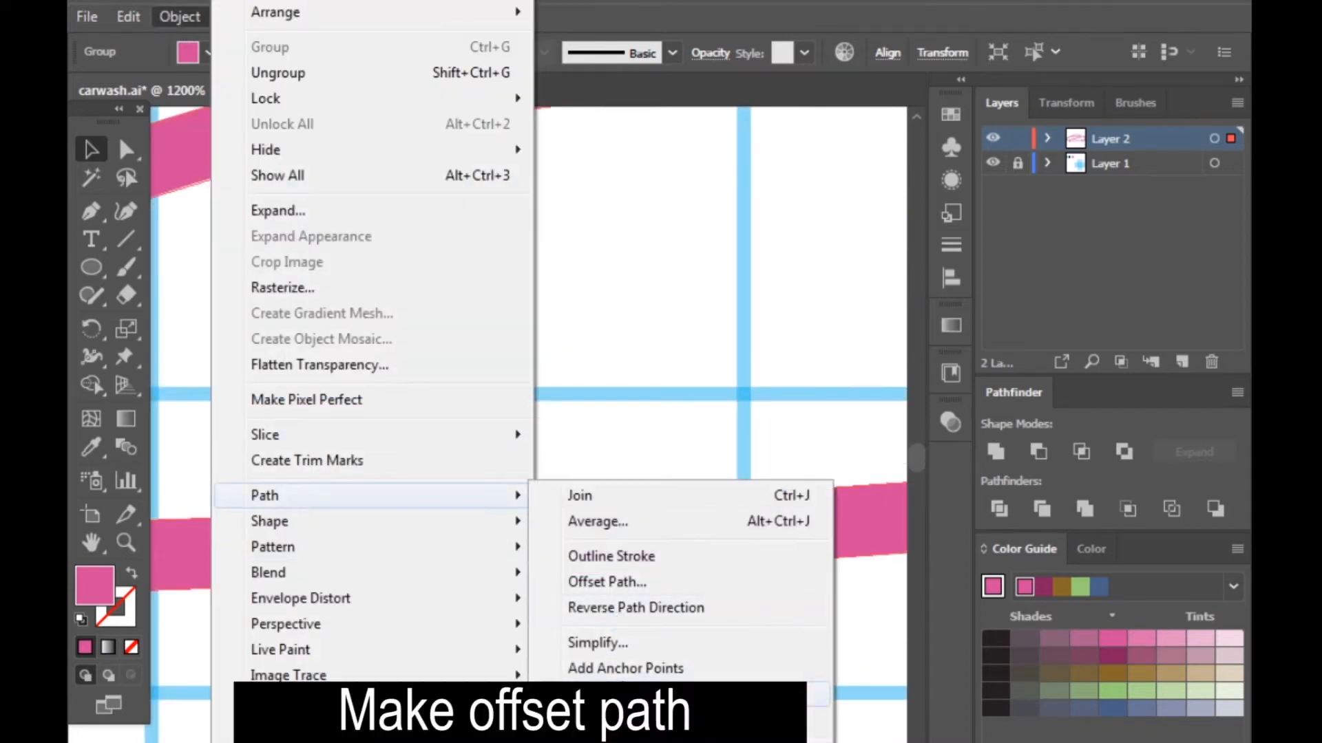
{"action": "left_click", "coordinate": [607, 582]}
{"action": "left_click", "coordinate": [891, 469]}
{"action": "left_click", "coordinate": [1013, 343]}
{"action": "type", "text": "4"}
{"action": "key", "text": "Down"}
{"action": "key", "text": "Down"}
{"action": "key", "text": "Down"}
{"action": "key", "text": "Down"}
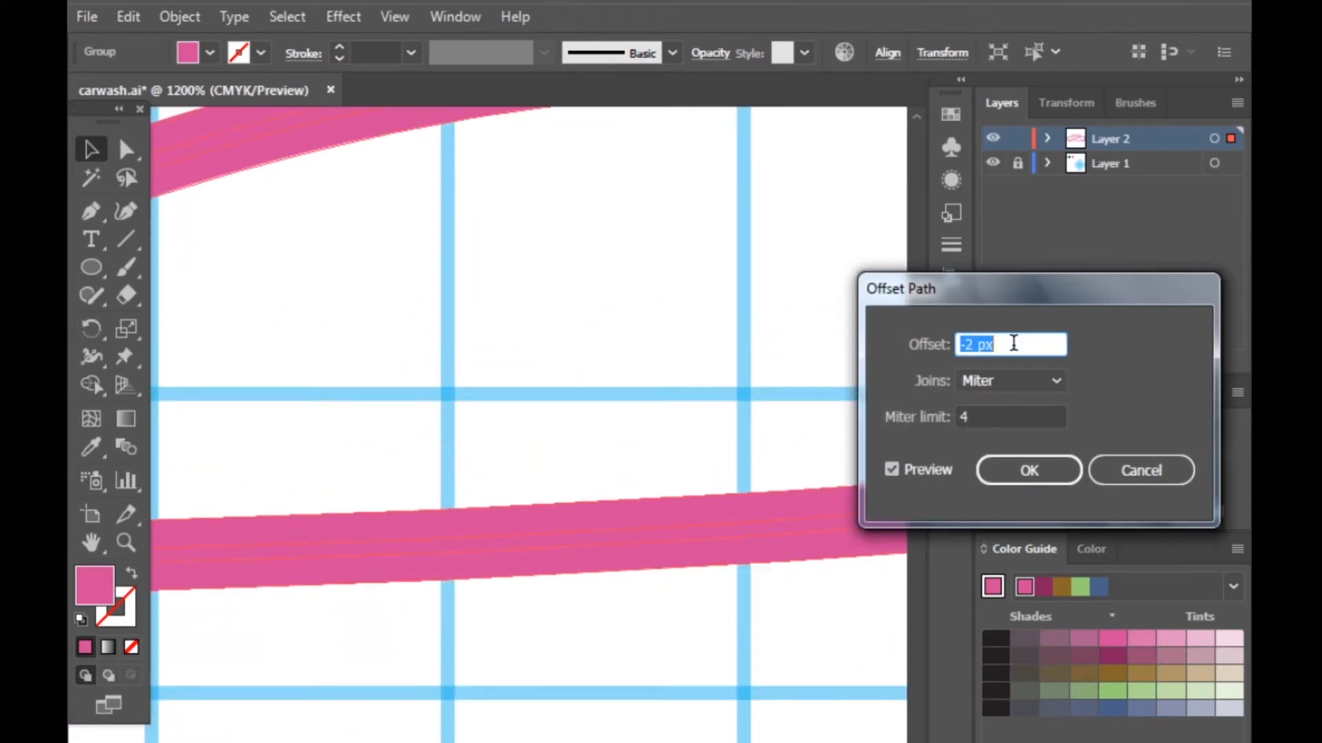
{"action": "left_click", "coordinate": [1030, 471]}
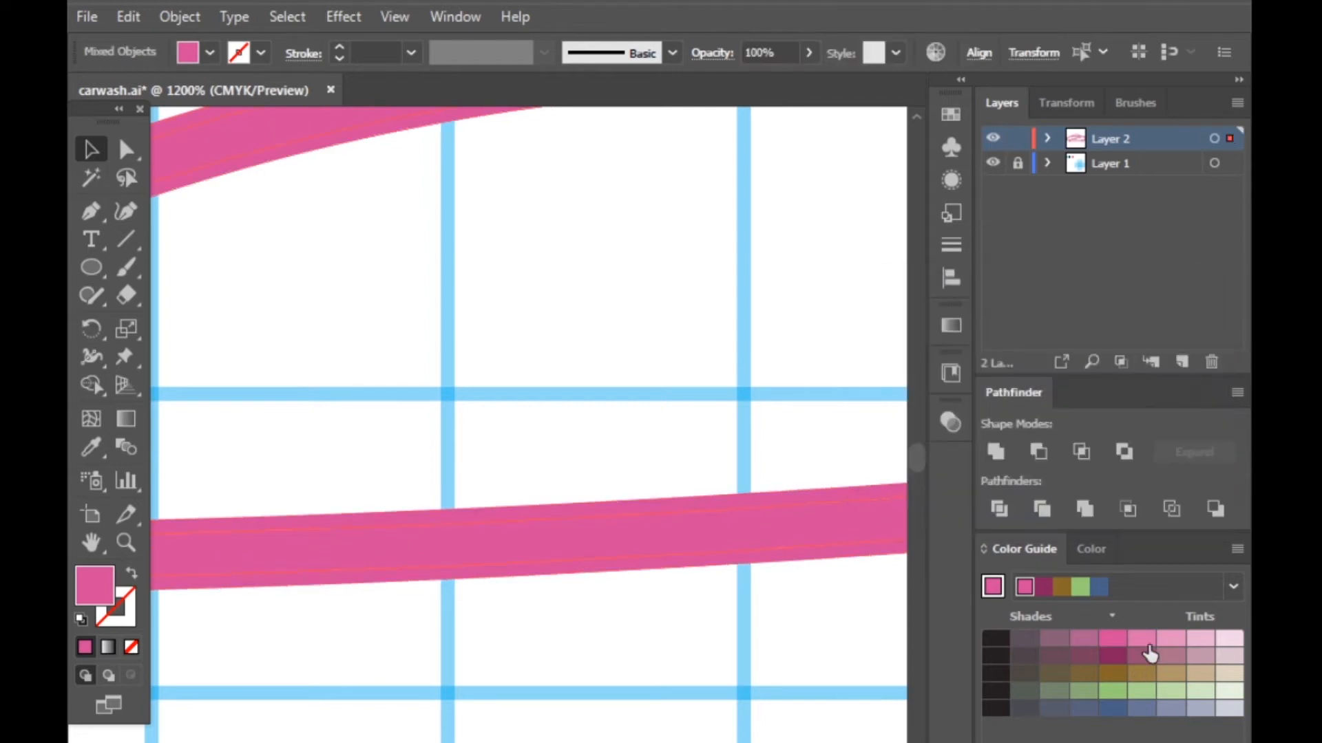
Fill the inner offset shapes with a light pink tint of the original color
{"action": "left_click", "coordinate": [1171, 639]}
{"action": "left_click", "coordinate": [1200, 639]}
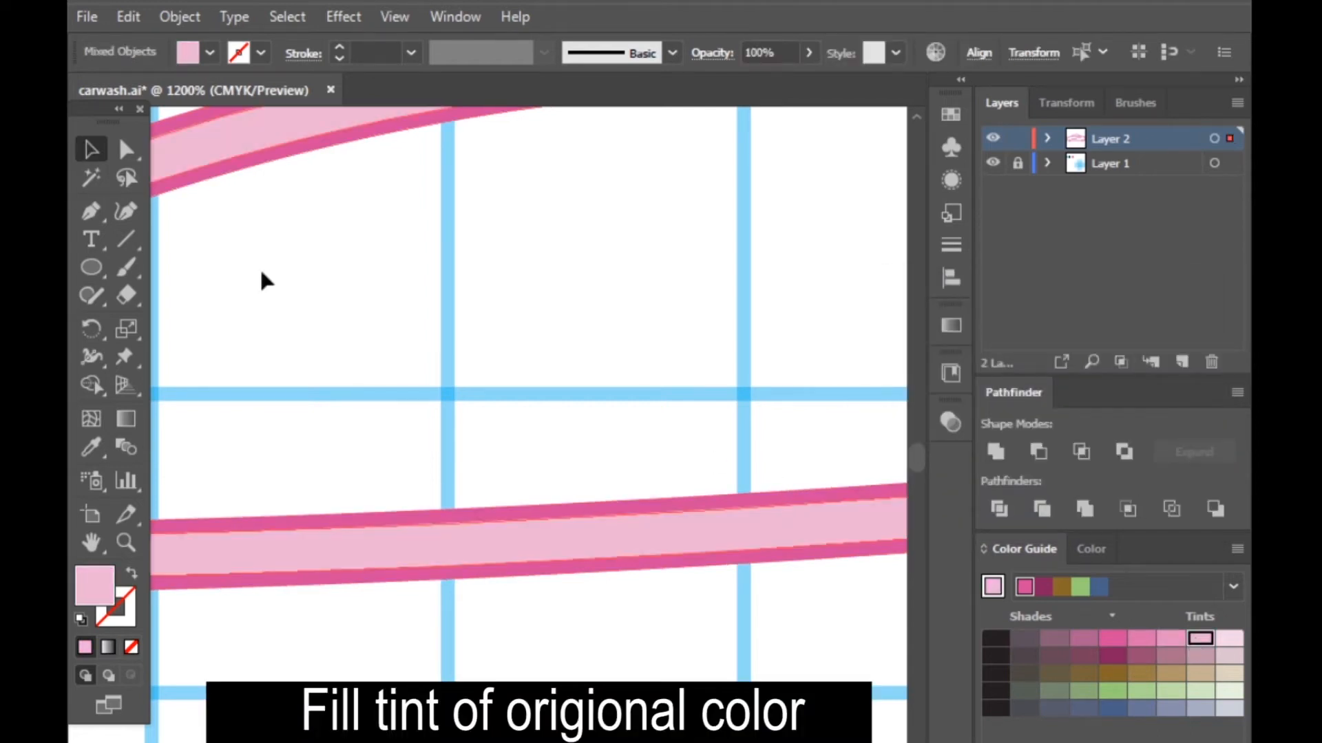
{"action": "key", "text": "ctrl+shift+a"}
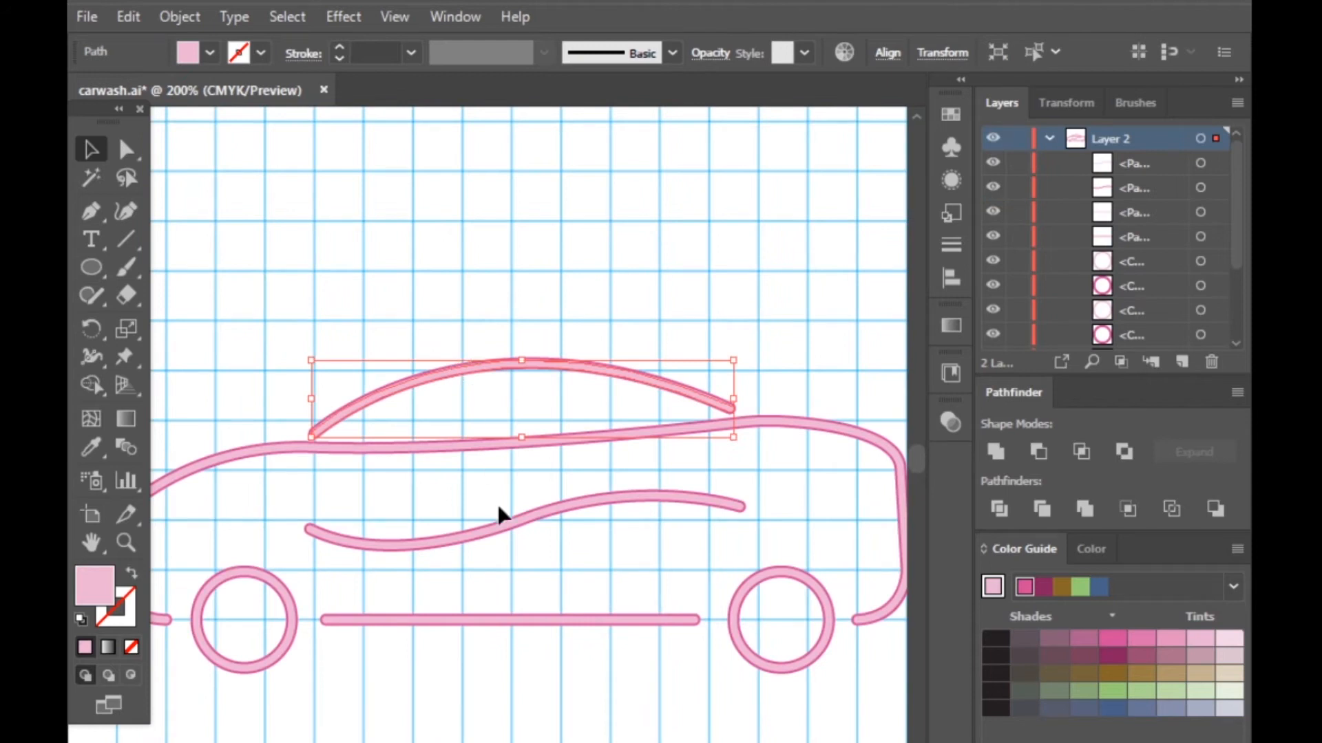
Select all the light pink inner shapes of the roof, body, side curve, base line and wheels, and group them
{"action": "left_click", "coordinate": [490, 447], "text": "shift"}
{"action": "left_click", "coordinate": [530, 519], "text": "shift"}
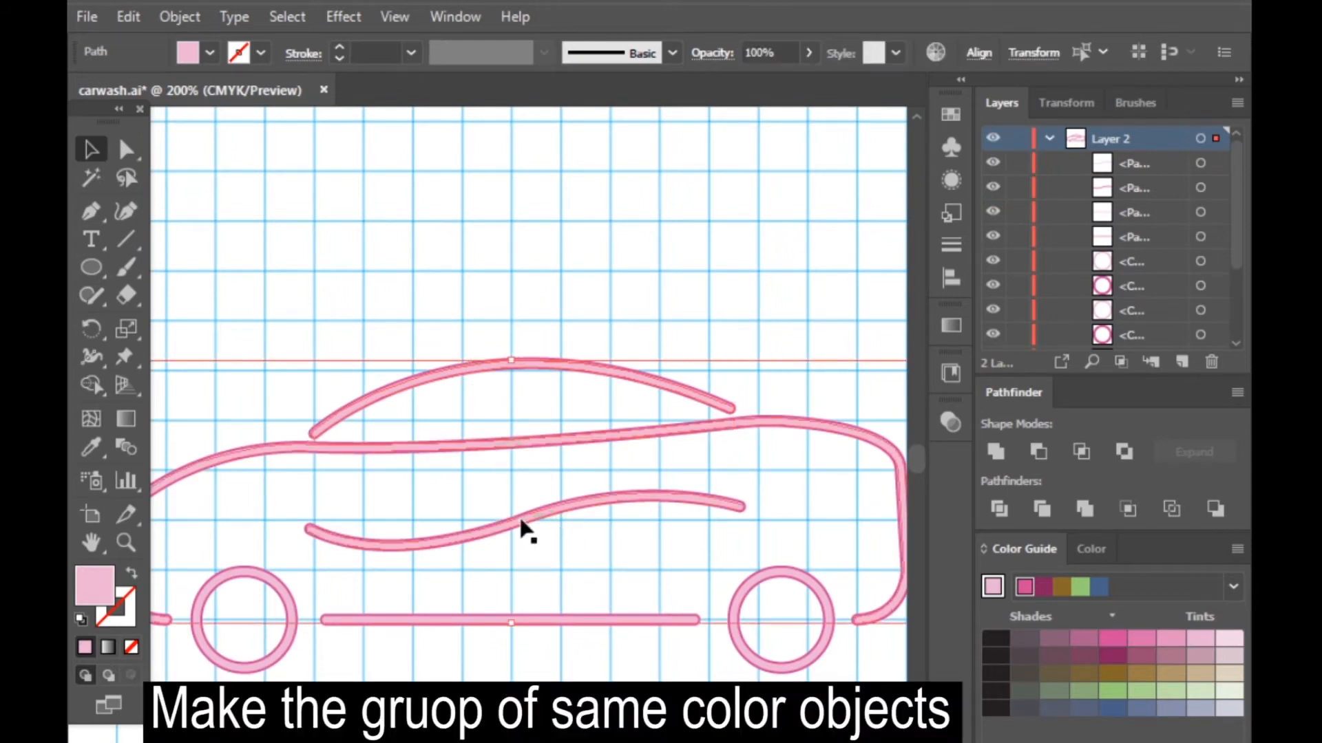
{"action": "left_click", "coordinate": [530, 620], "text": "shift"}
{"action": "left_click", "coordinate": [294, 620], "text": "shift"}
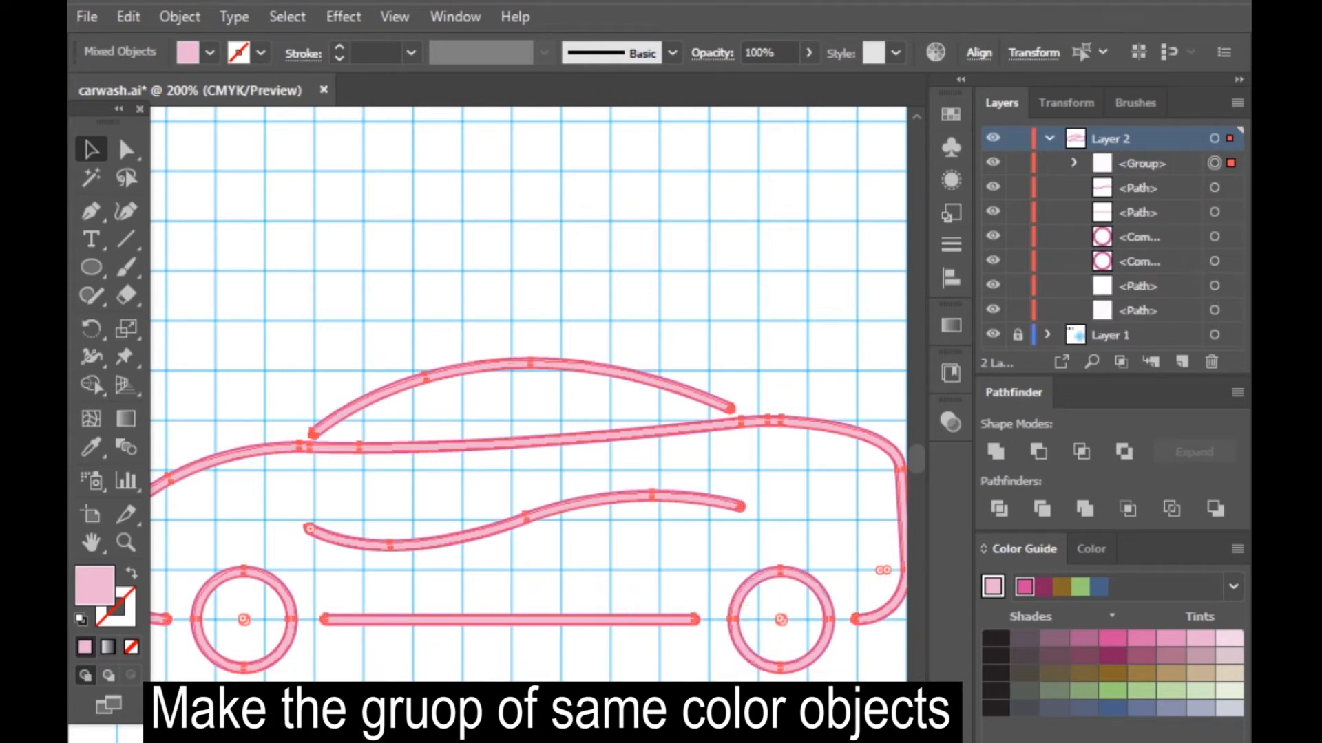
{"action": "key", "text": "ctrl+g"}
{"action": "left_click", "coordinate": [526, 728]}
{"action": "scroll", "coordinate": [456, 378], "scroll_direction": "up", "scroll_amount": 5}
{"action": "left_click", "coordinate": [473, 345]}
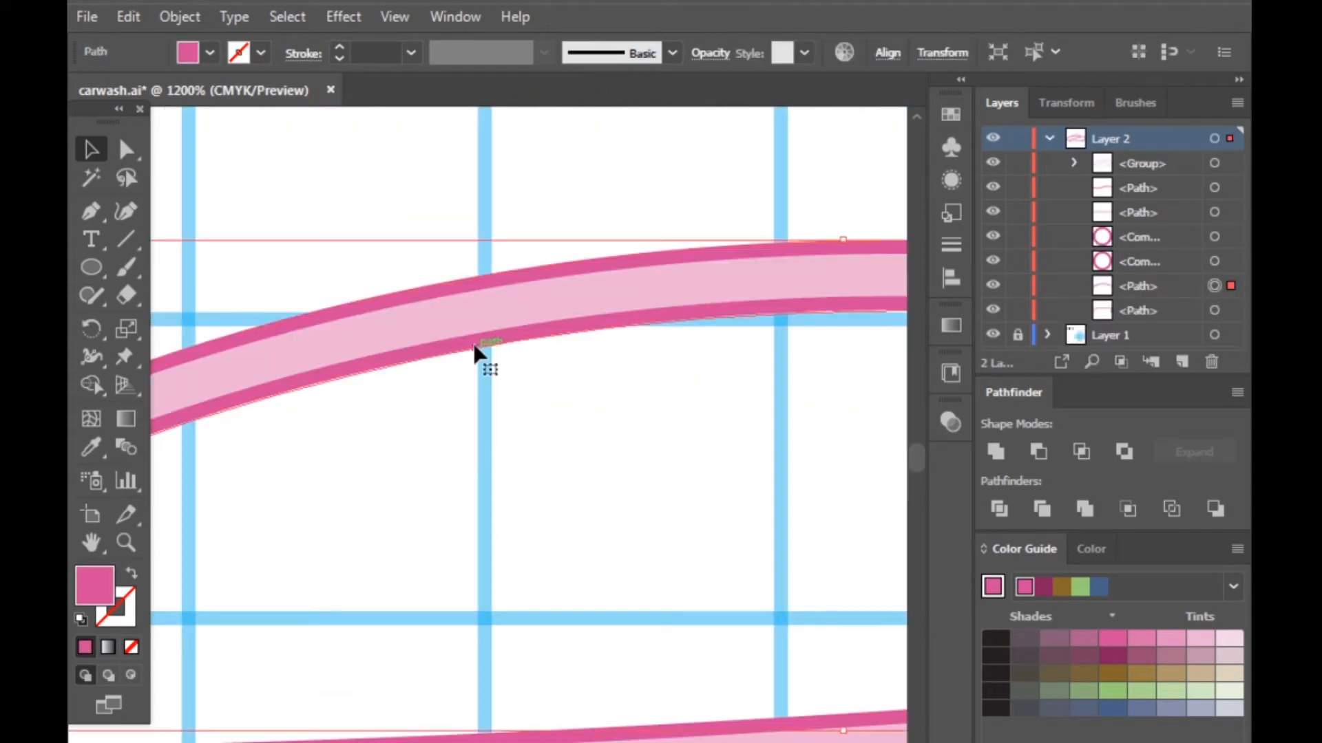
{"action": "scroll", "coordinate": [560, 601], "scroll_direction": "down", "scroll_amount": 3}
{"action": "scroll", "coordinate": [569, 537], "scroll_direction": "down", "scroll_amount": 3}
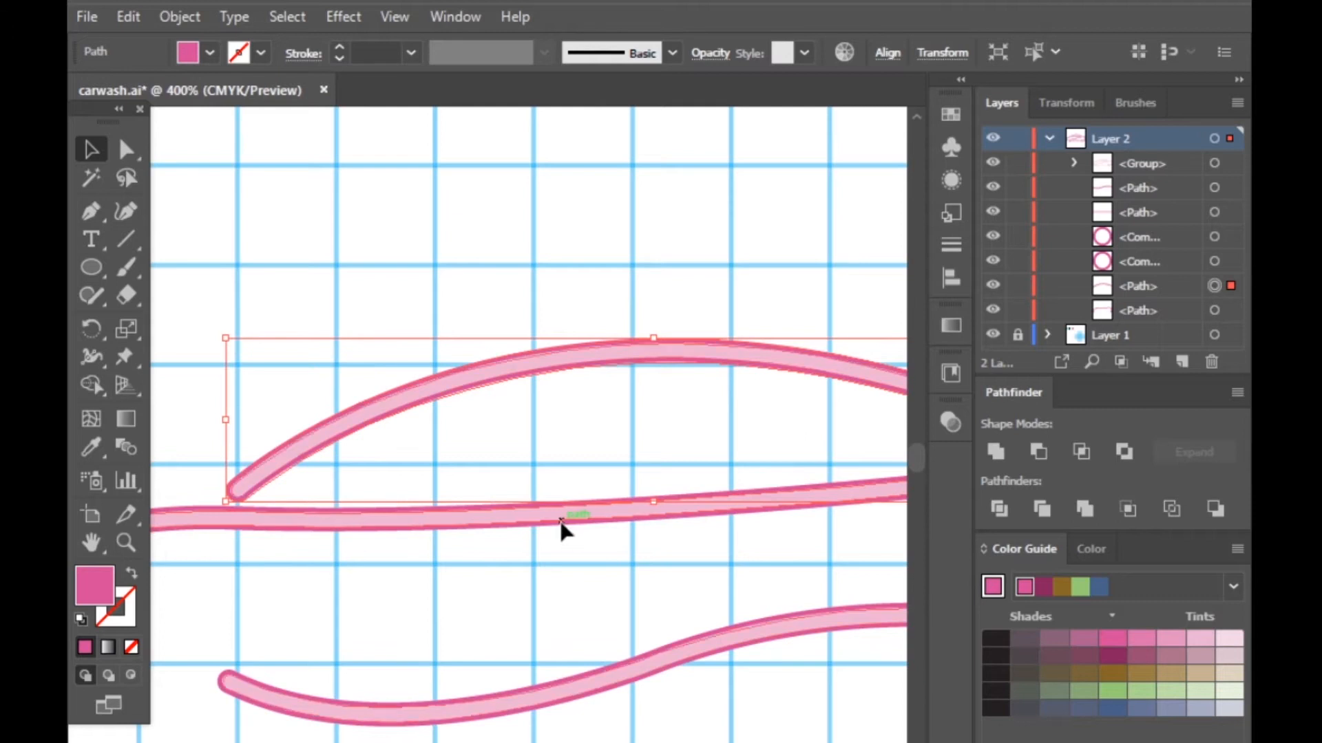
{"action": "left_click", "coordinate": [560, 522], "text": "shift"}
{"action": "scroll", "coordinate": [559, 522], "scroll_direction": "up", "scroll_amount": 4}
{"action": "left_click", "coordinate": [558, 524]}
Select the darker pink outer shapes of the roof arc and the car body together
{"action": "scroll", "coordinate": [523, 447], "scroll_direction": "up", "scroll_amount": 3}
{"action": "scroll", "coordinate": [514, 420], "scroll_direction": "down", "scroll_amount": 1}
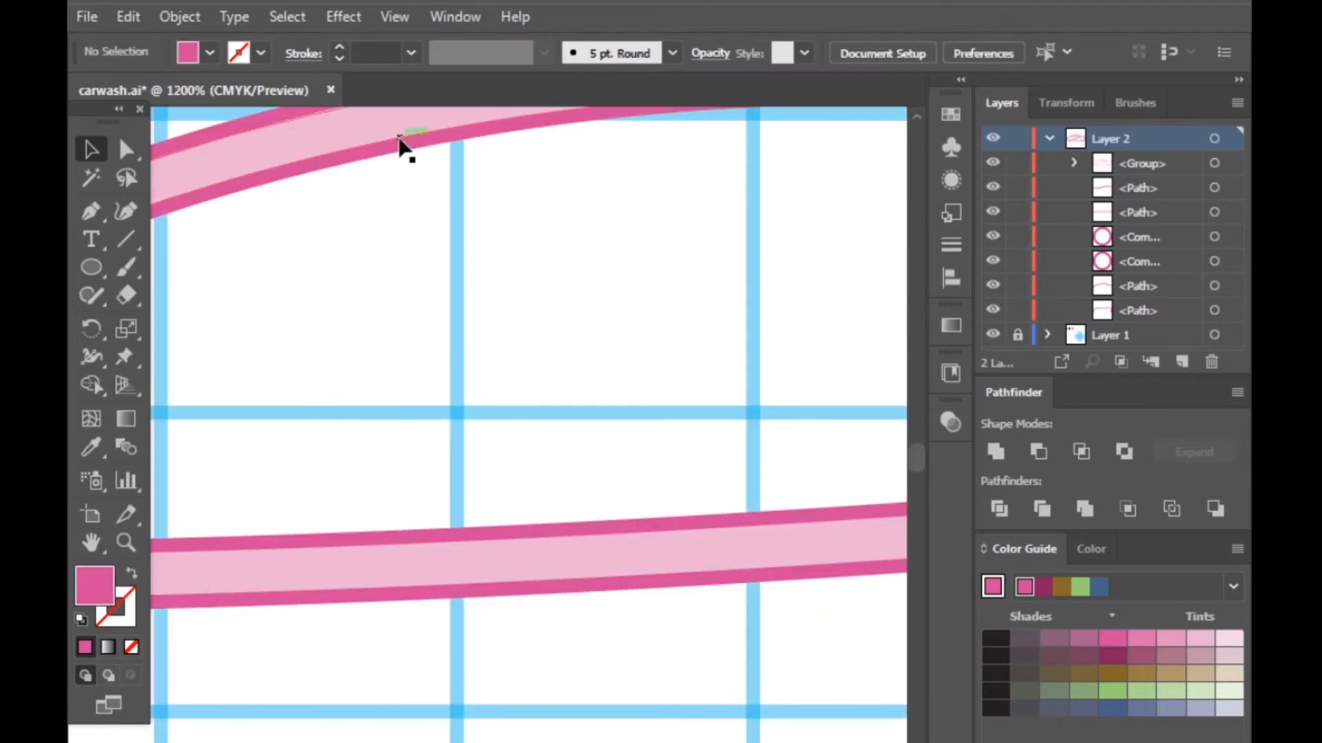
{"action": "left_click", "coordinate": [552, 525]}
{"action": "left_click", "coordinate": [568, 599], "text": "shift"}
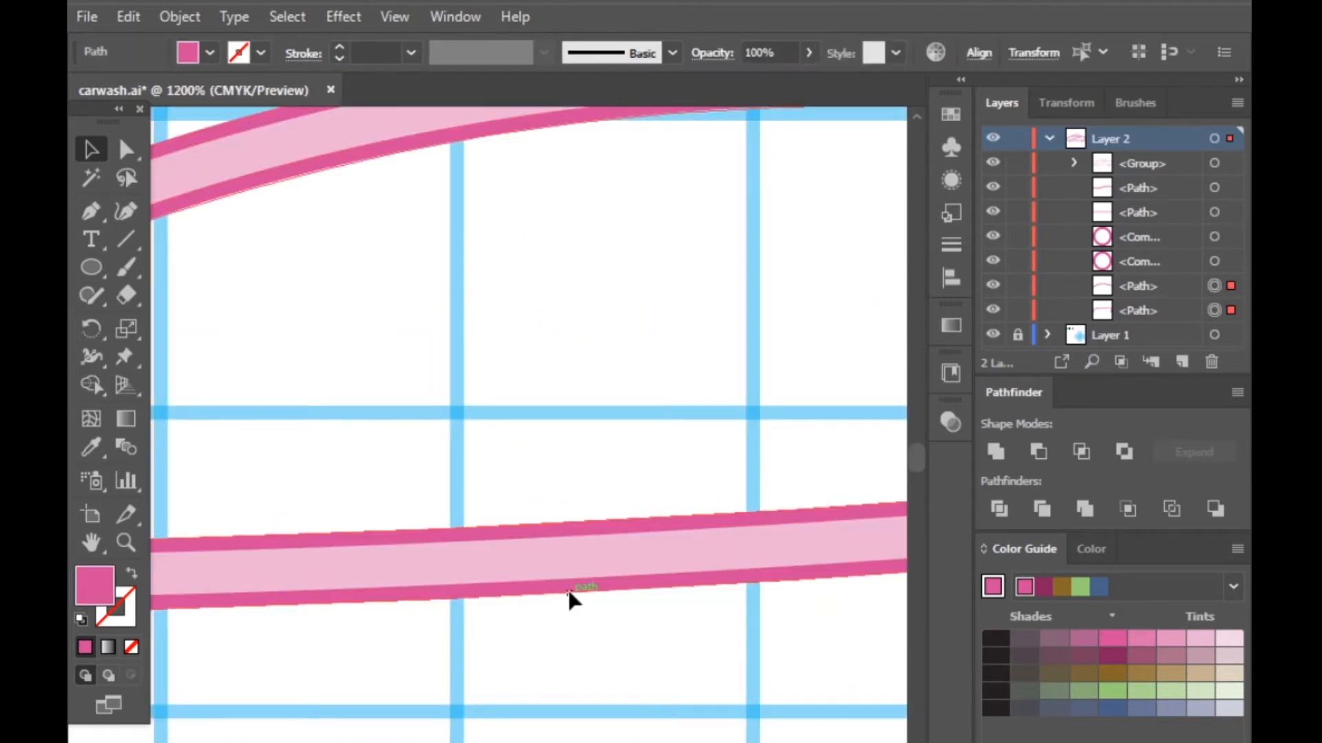
{"action": "scroll", "coordinate": [606, 619], "scroll_direction": "down", "scroll_amount": 4}
{"action": "scroll", "coordinate": [559, 607], "scroll_direction": "down", "scroll_amount": 2}
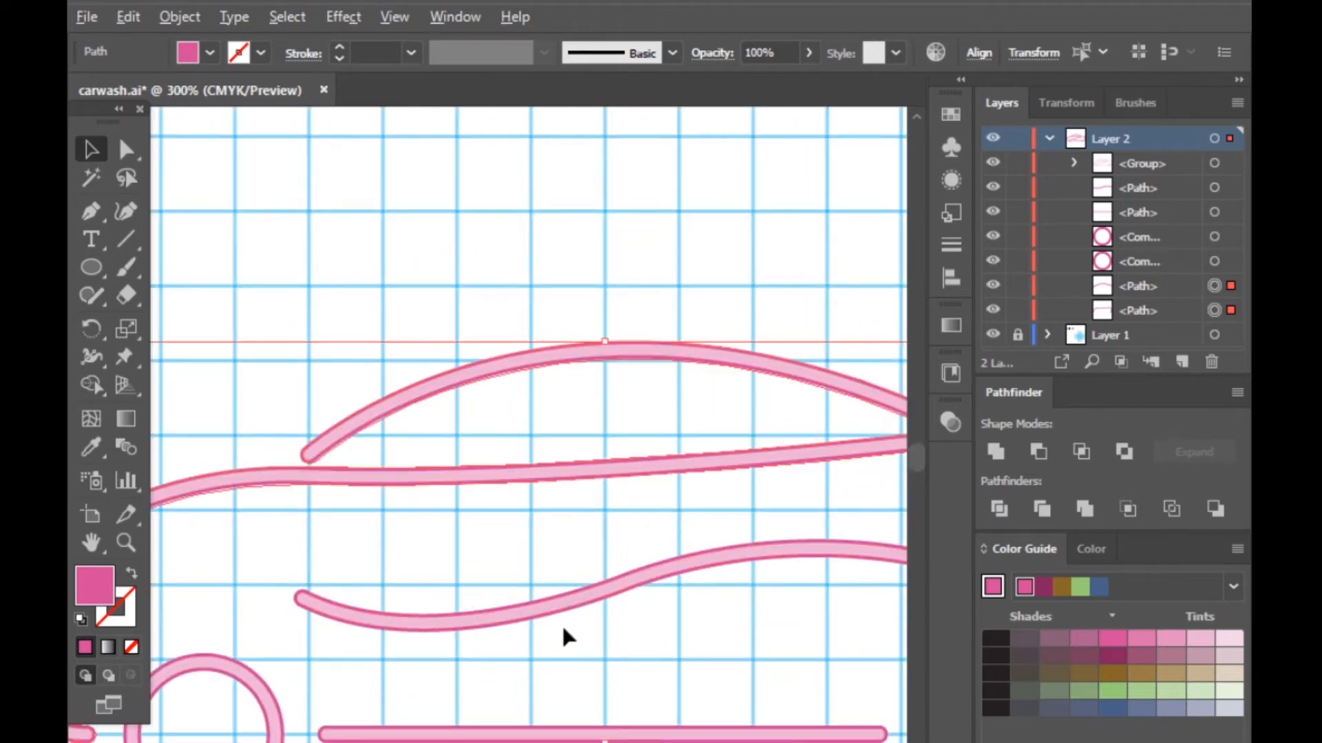
Add the darker pink outer shapes of the side curve and the straight base line to the selection
{"action": "scroll", "coordinate": [566, 629], "scroll_direction": "up", "scroll_amount": 5}
{"action": "left_click", "coordinate": [540, 563], "text": "shift"}
{"action": "scroll", "coordinate": [543, 647], "scroll_direction": "down", "scroll_amount": 4}
{"action": "scroll", "coordinate": [544, 658], "scroll_direction": "down", "scroll_amount": 3}
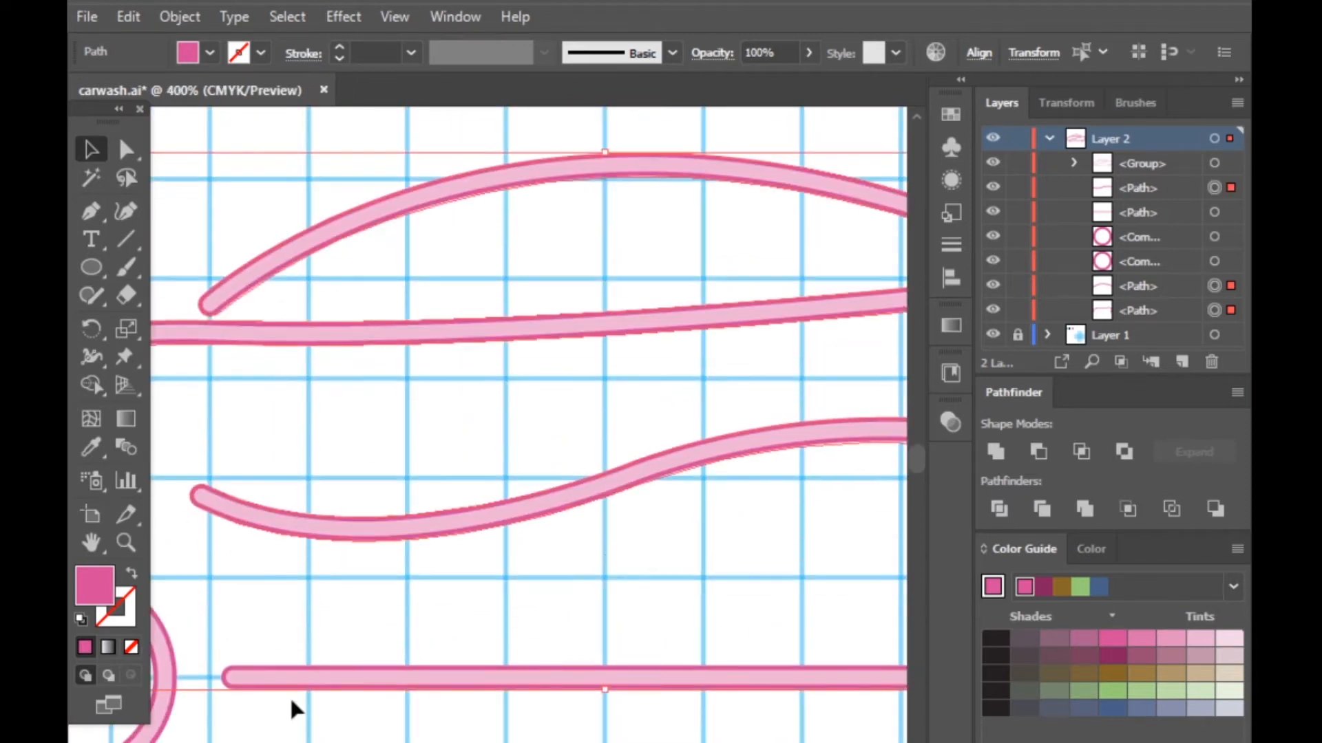
{"action": "scroll", "coordinate": [496, 697], "scroll_direction": "up", "scroll_amount": 4}
{"action": "left_click", "coordinate": [574, 657], "text": "shift"}
{"action": "scroll", "coordinate": [581, 665], "scroll_direction": "down", "scroll_amount": 4}
Add the darker pink outer rings of both wheels to the selection and group all the selected shapes
{"action": "scroll", "coordinate": [230, 685], "scroll_direction": "up", "scroll_amount": 4}
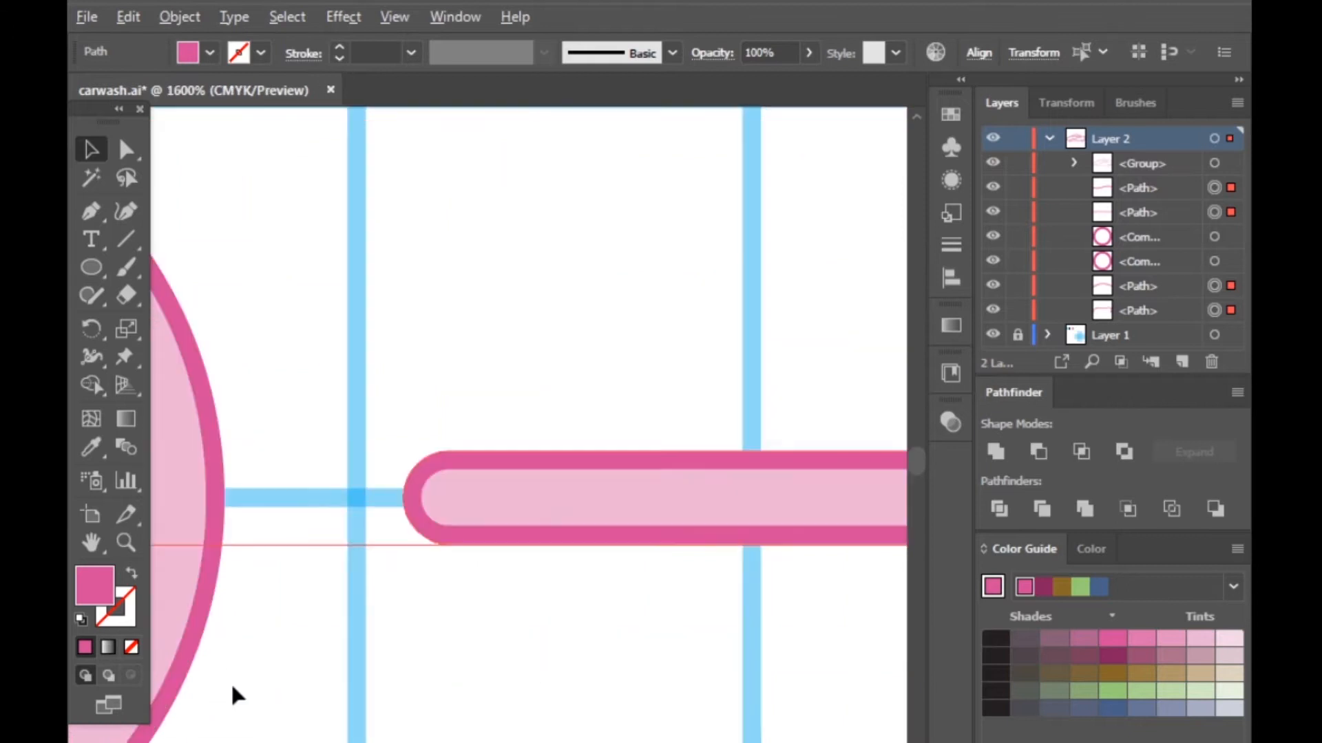
{"action": "left_click", "coordinate": [215, 620], "text": "shift"}
{"action": "scroll", "coordinate": [276, 651], "scroll_direction": "down", "scroll_amount": 4}
{"action": "scroll", "coordinate": [788, 684], "scroll_direction": "down", "scroll_amount": 2}
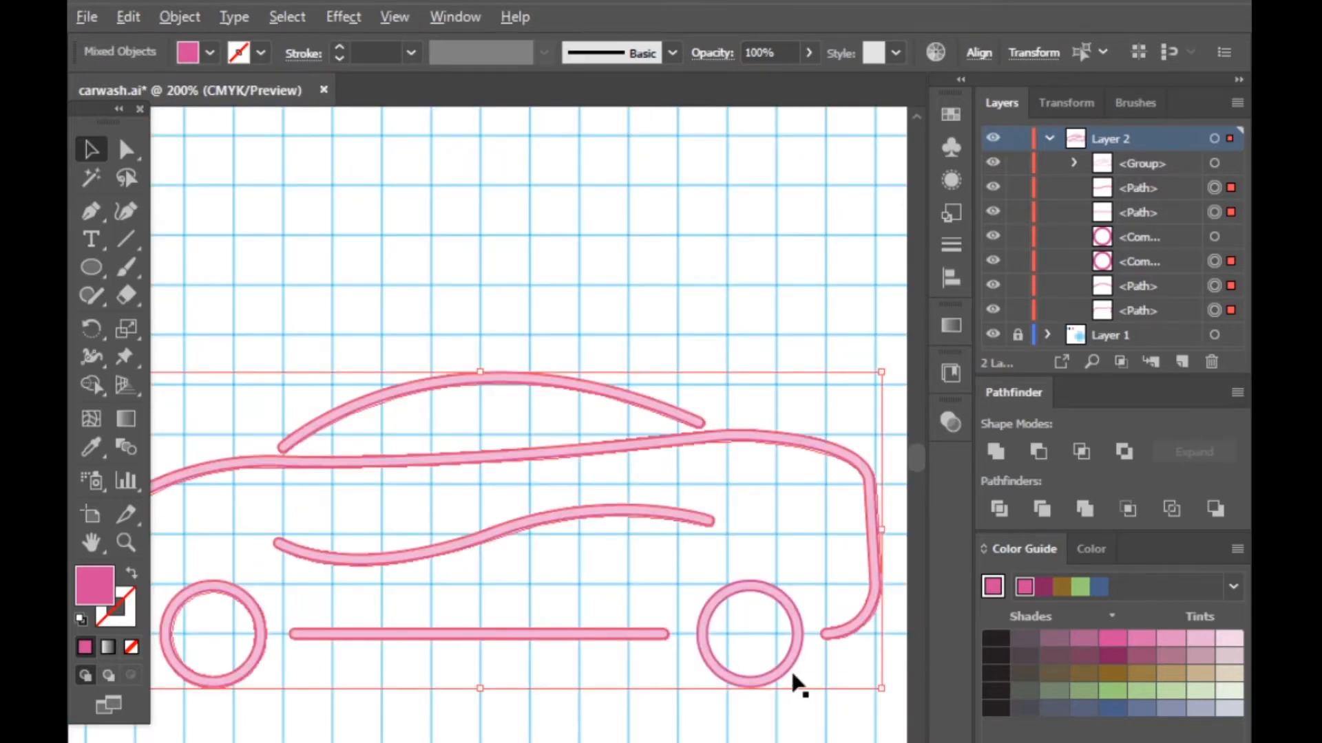
{"action": "scroll", "coordinate": [787, 628], "scroll_direction": "up", "scroll_amount": 4}
{"action": "left_click", "coordinate": [783, 649], "text": "shift"}
{"action": "scroll", "coordinate": [526, 598], "scroll_direction": "down", "scroll_amount": 4}
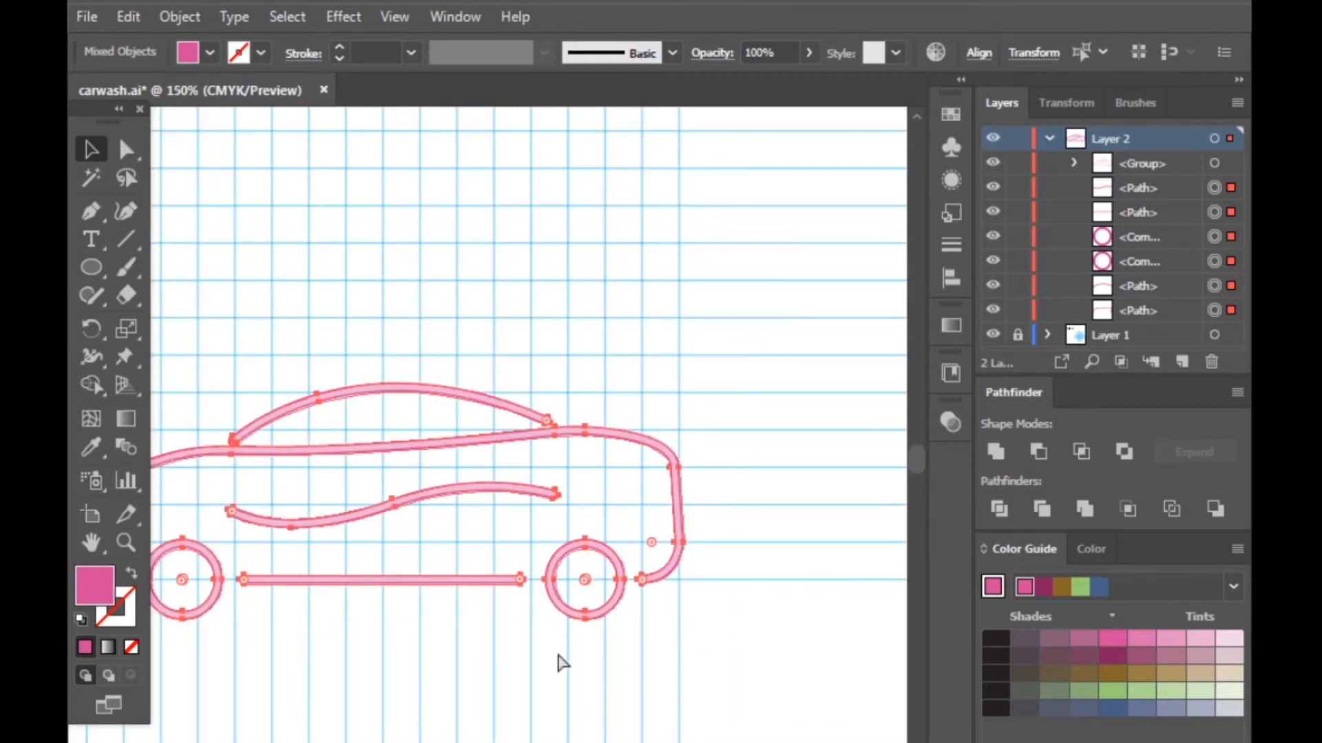
{"action": "key", "text": "ctrl+g"}
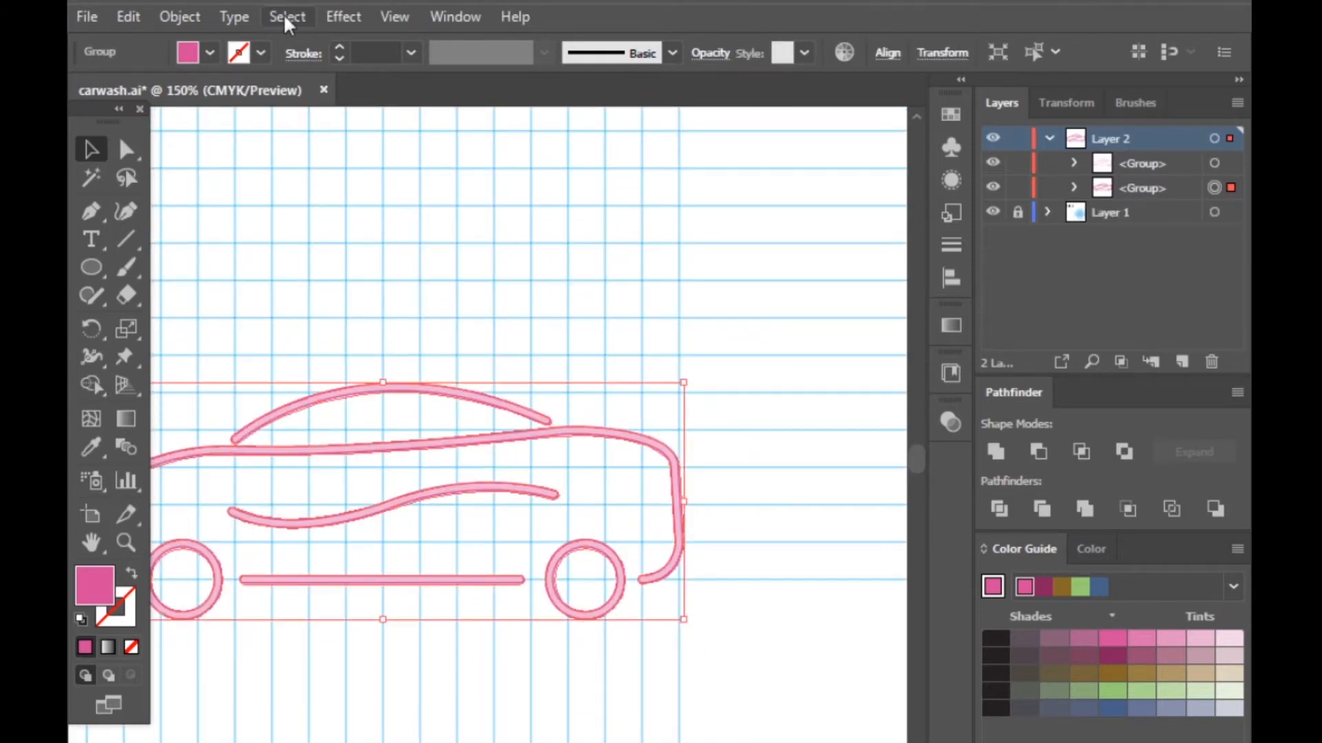
Apply a Gaussian Blur with a radius of 2.7 pixels to the darker pink group
{"action": "left_click", "coordinate": [342, 16]}
{"action": "mouse_move", "coordinate": [417, 406]}
{"action": "left_click", "coordinate": [660, 412]}
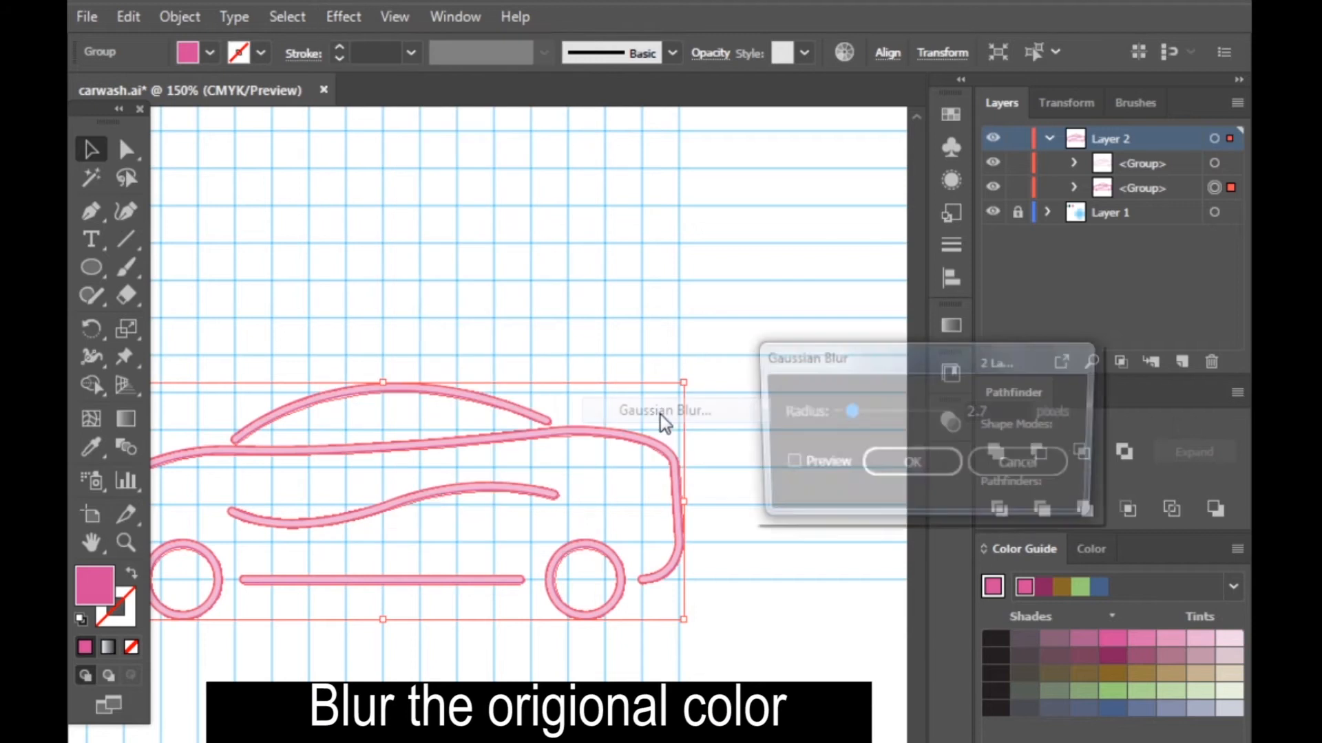
{"action": "left_click", "coordinate": [902, 474]}
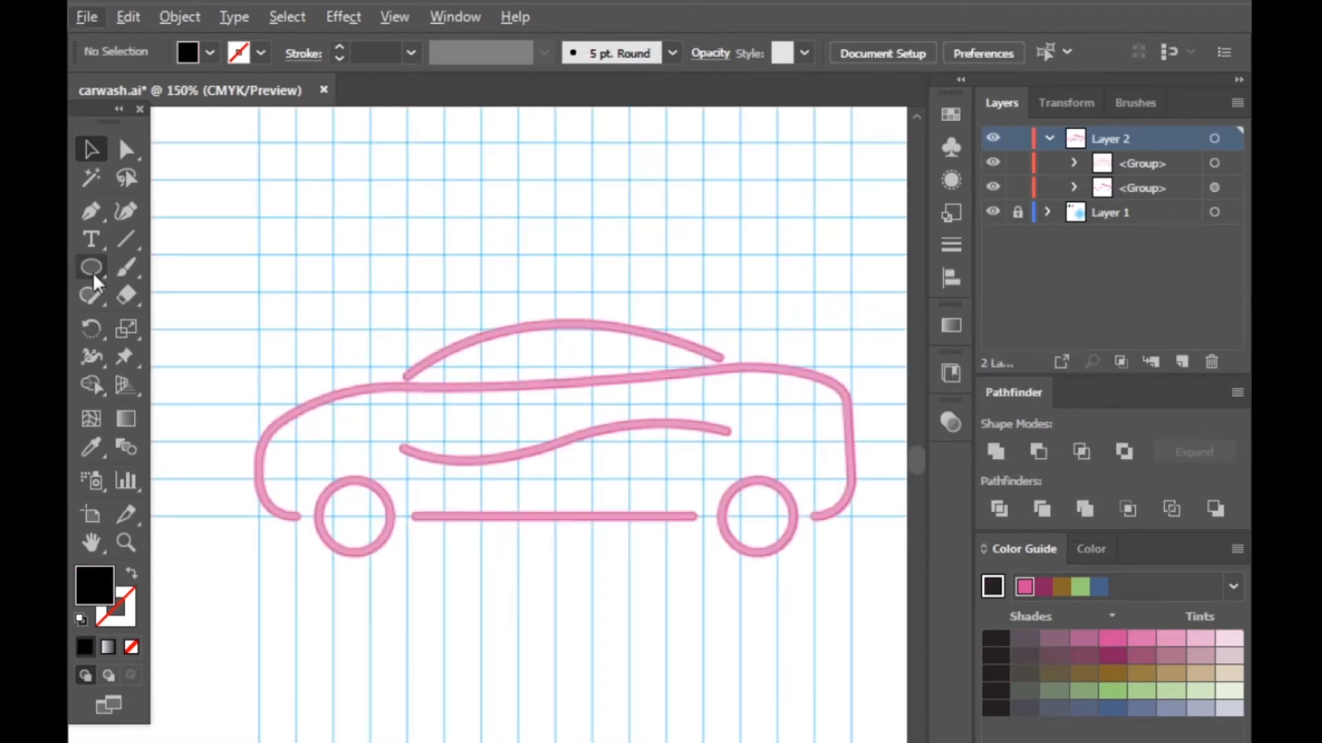
Draw a large circle over the car with a black stroke and no fill
{"action": "left_click", "coordinate": [91, 267]}
{"action": "mouse_move", "coordinate": [237, 282]}
{"action": "left_mouse_down"}
{"action": "mouse_move", "coordinate": [585, 561]}
{"action": "mouse_move", "coordinate": [749, 729]}
{"action": "left_mouse_up"}
{"action": "left_click", "coordinate": [131, 573]}
{"action": "left_click", "coordinate": [91, 149]}
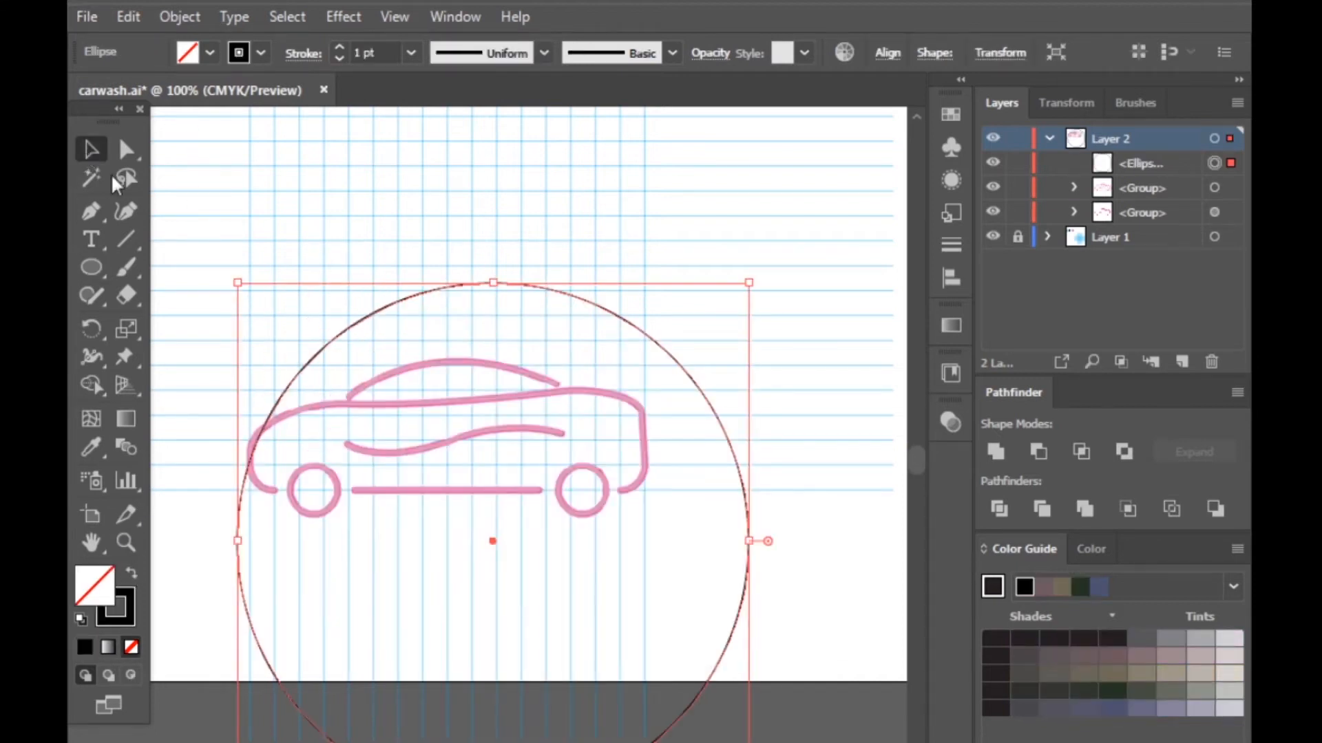
Set the circle's stroke weight to 5 pt and position the circle so that it encloses the whole car
{"action": "left_click", "coordinate": [338, 46]}
{"action": "left_click", "coordinate": [339, 46]}
{"action": "left_click", "coordinate": [339, 46]}
{"action": "left_click", "coordinate": [339, 46]}
{"action": "left_click_drag", "start_coordinate": [734, 625], "coordinate": [689, 576]}
{"action": "key", "text": "ctrl+minus"}
{"action": "left_click", "coordinate": [275, 406]}
Draw a rectangle wider than the circle across its lower part, with the upper edge just below the wheels
{"action": "left_click_drag", "start_coordinate": [97, 271], "coordinate": [172, 266]}
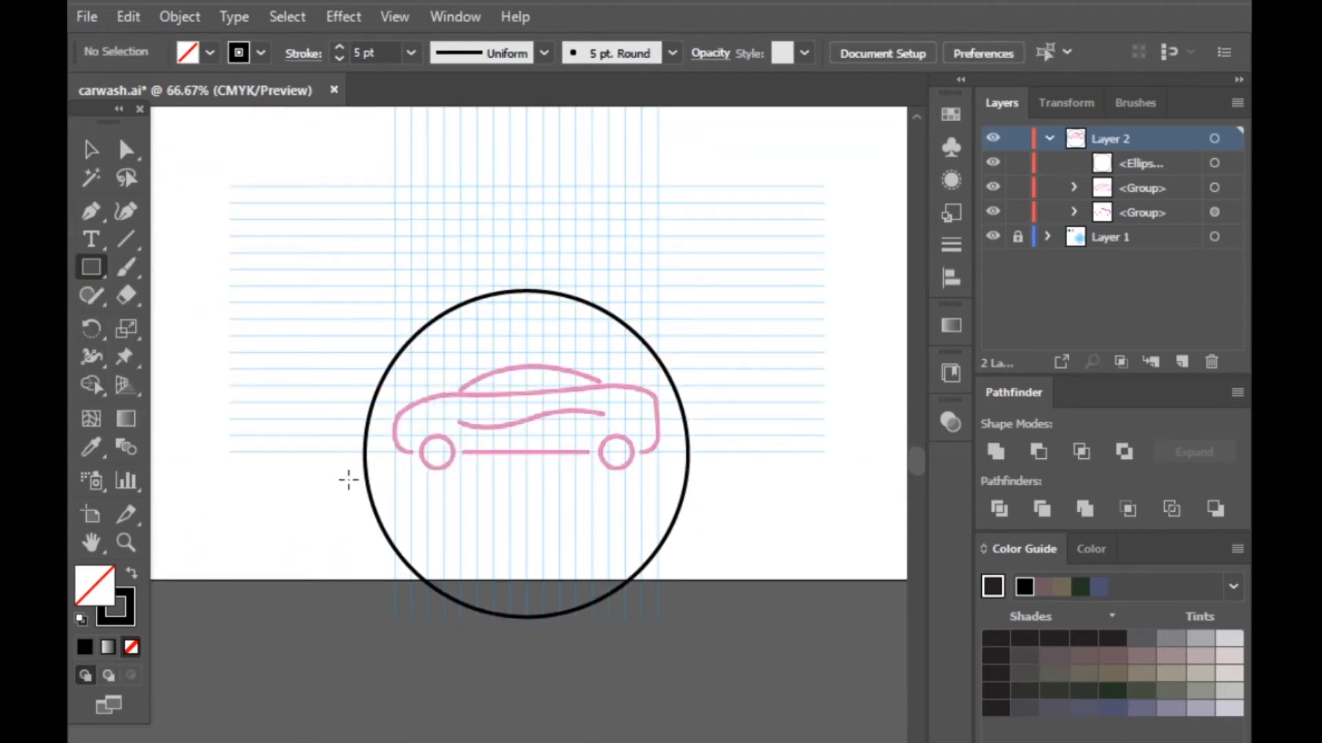
{"action": "left_click_drag", "start_coordinate": [348, 480], "coordinate": [647, 572]}
{"action": "scroll", "coordinate": [443, 578], "scroll_direction": "up", "scroll_amount": 2}
{"action": "scroll", "coordinate": [486, 613], "scroll_direction": "down", "scroll_amount": 1}
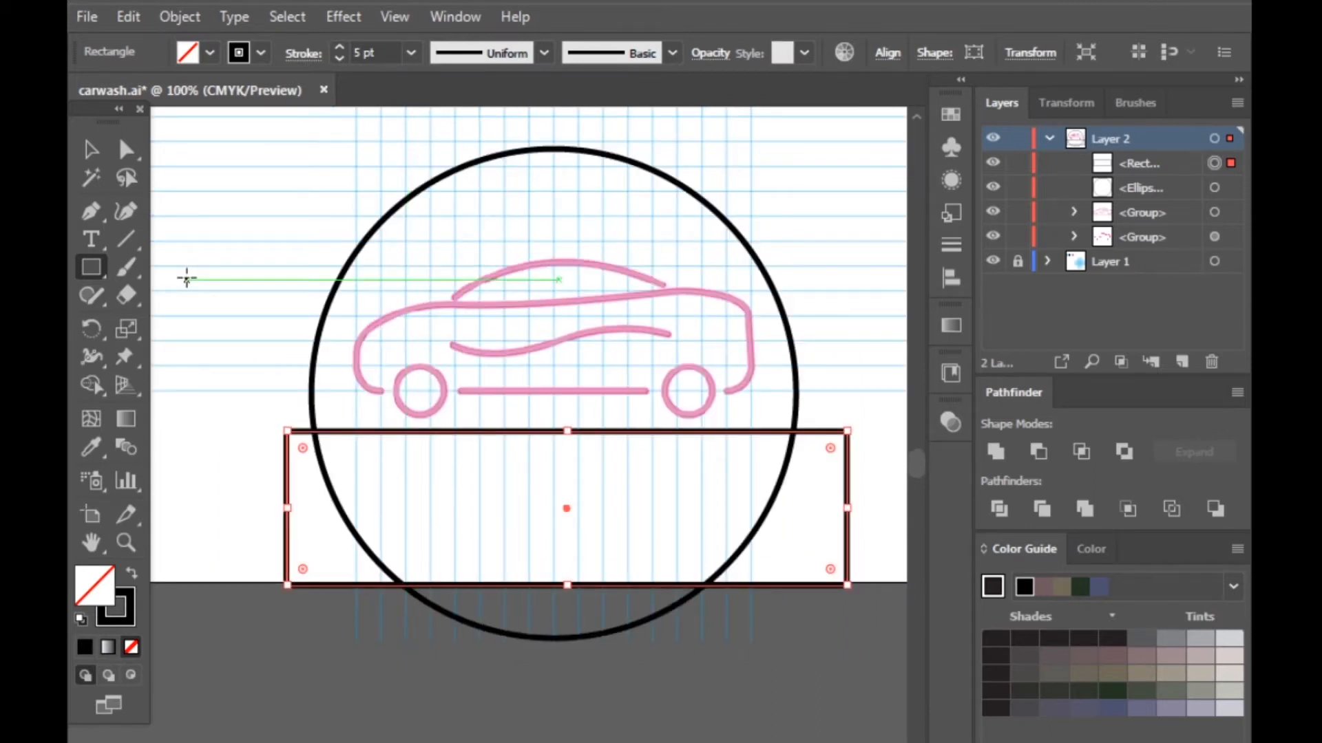
Give the rectangle a black fill and no stroke
{"action": "left_click", "coordinate": [84, 149]}
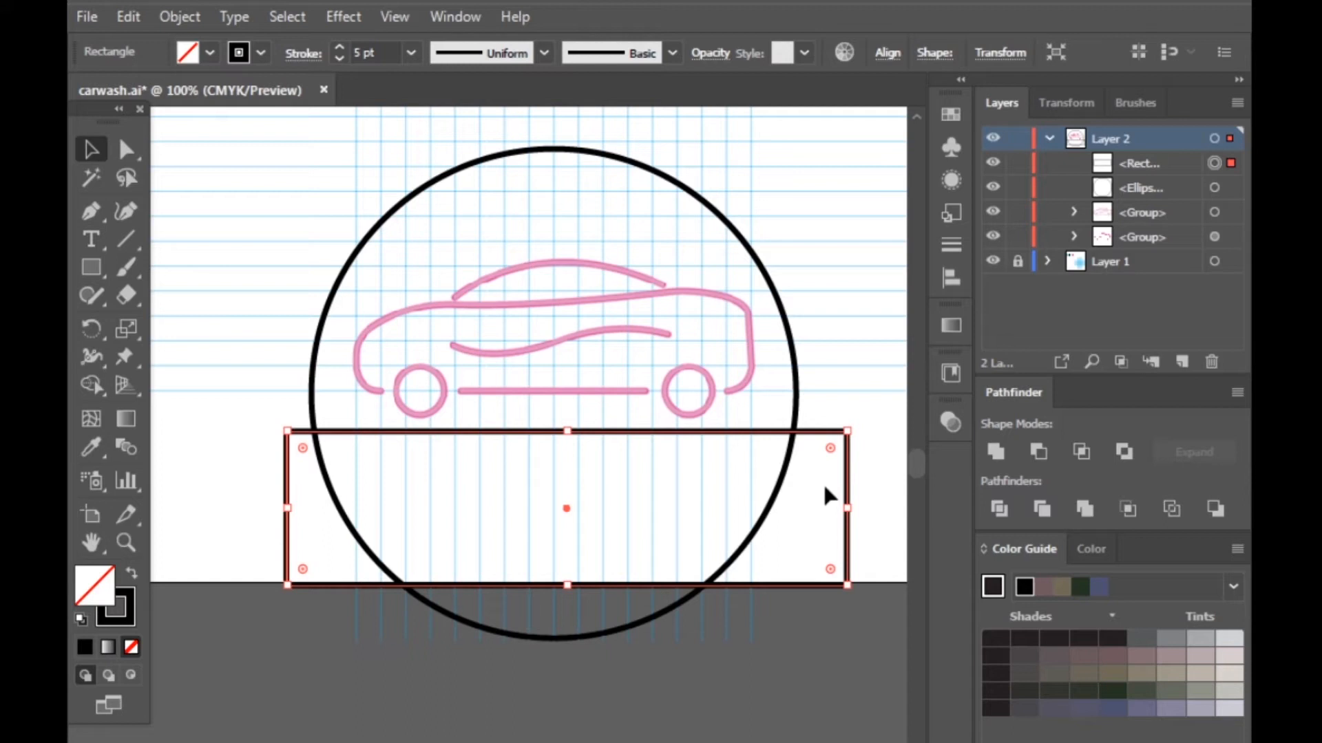
{"action": "left_click", "coordinate": [793, 356], "text": "shift"}
{"action": "left_click", "coordinate": [869, 518]}
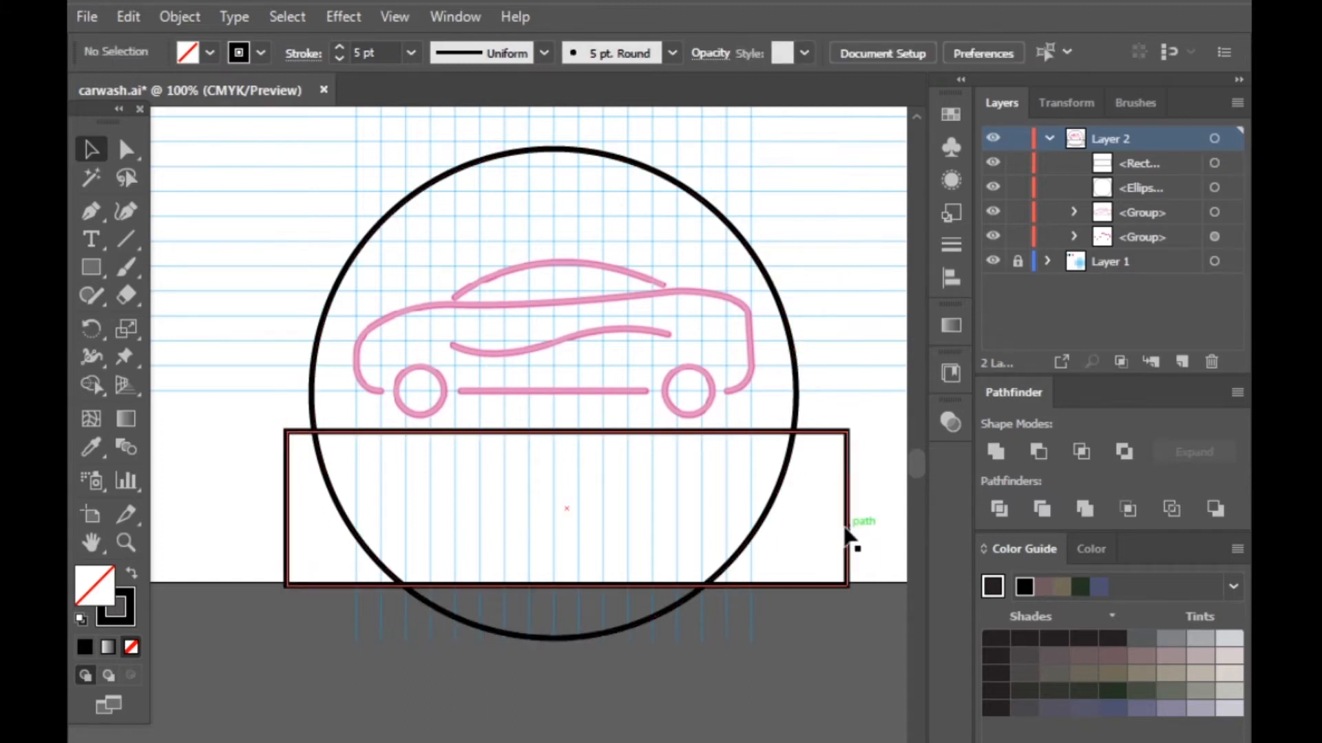
{"action": "left_click", "coordinate": [847, 530]}
{"action": "left_click", "coordinate": [128, 575]}
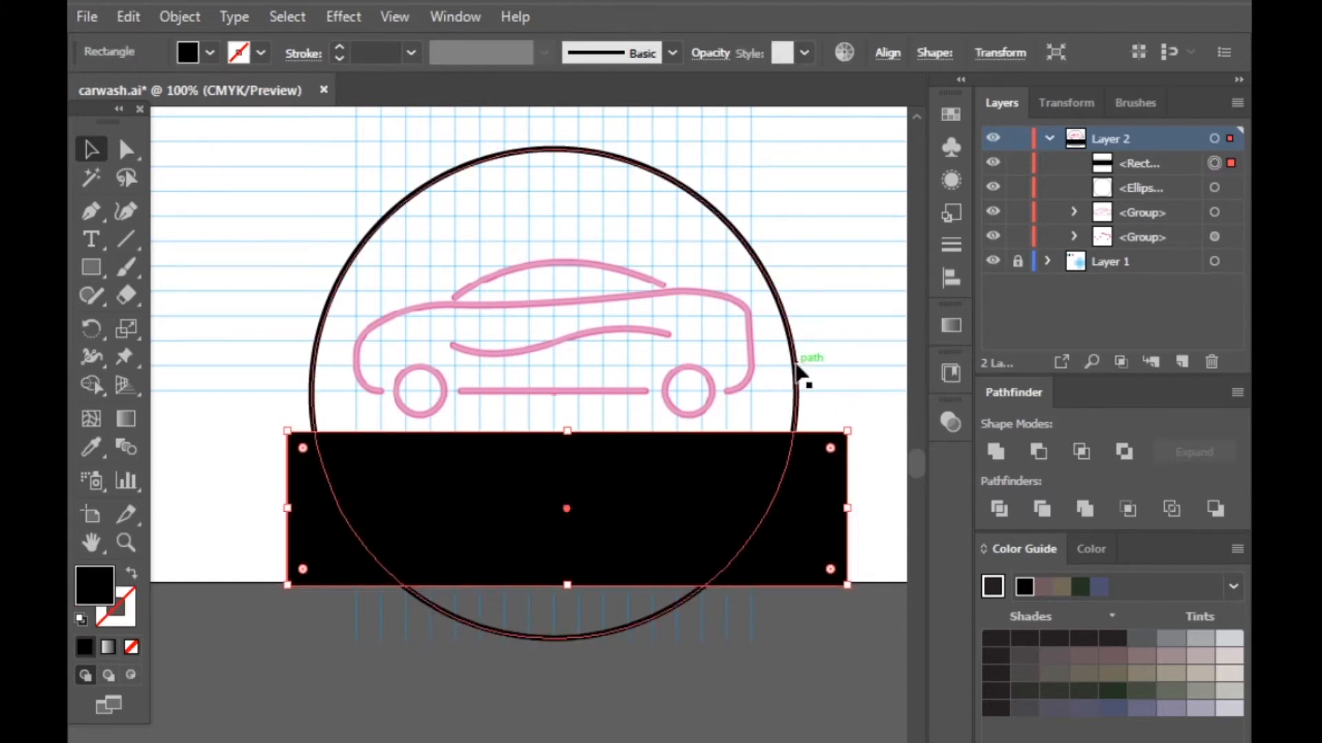
Subtract the black rectangle from the circle with Minus Front, leaving a dome outline around the car
{"action": "left_click", "coordinate": [797, 370], "text": "shift"}
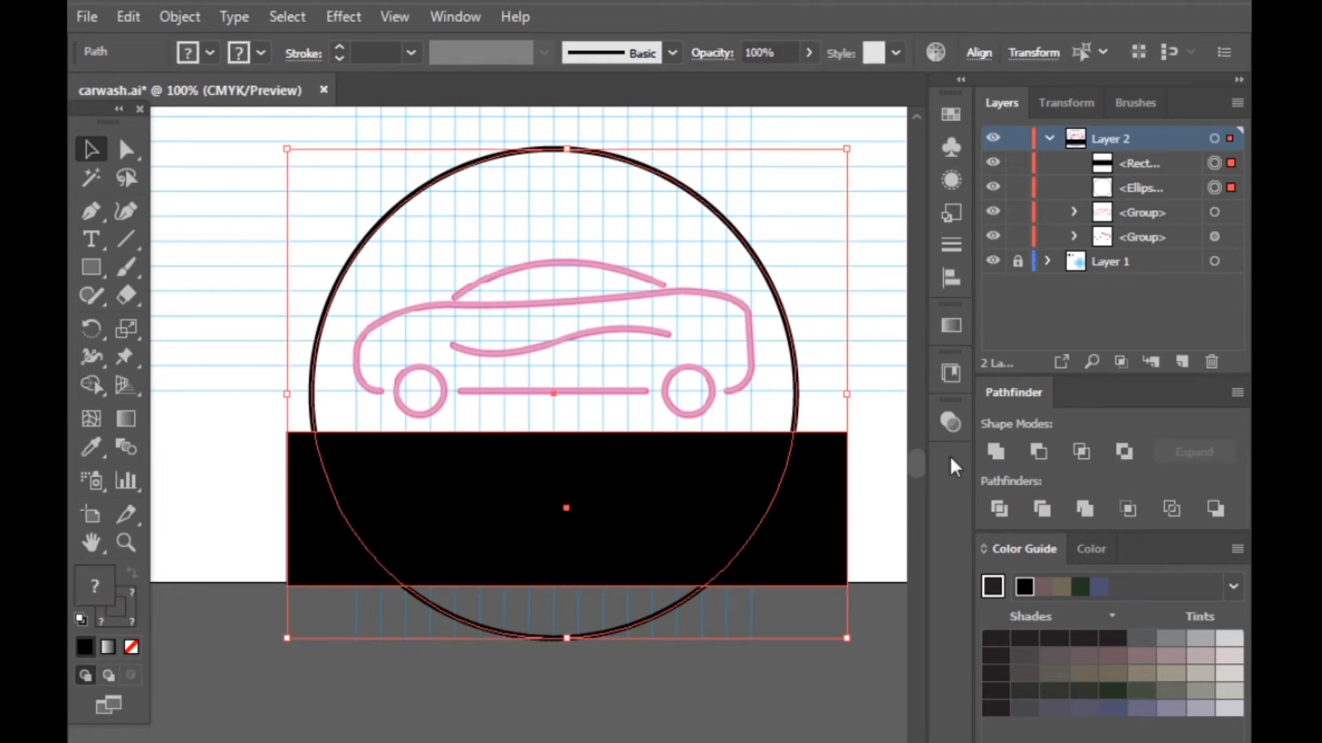
{"action": "left_click", "coordinate": [1039, 451]}
{"action": "left_click", "coordinate": [833, 489]}
{"action": "key", "text": "ctrl+plus"}
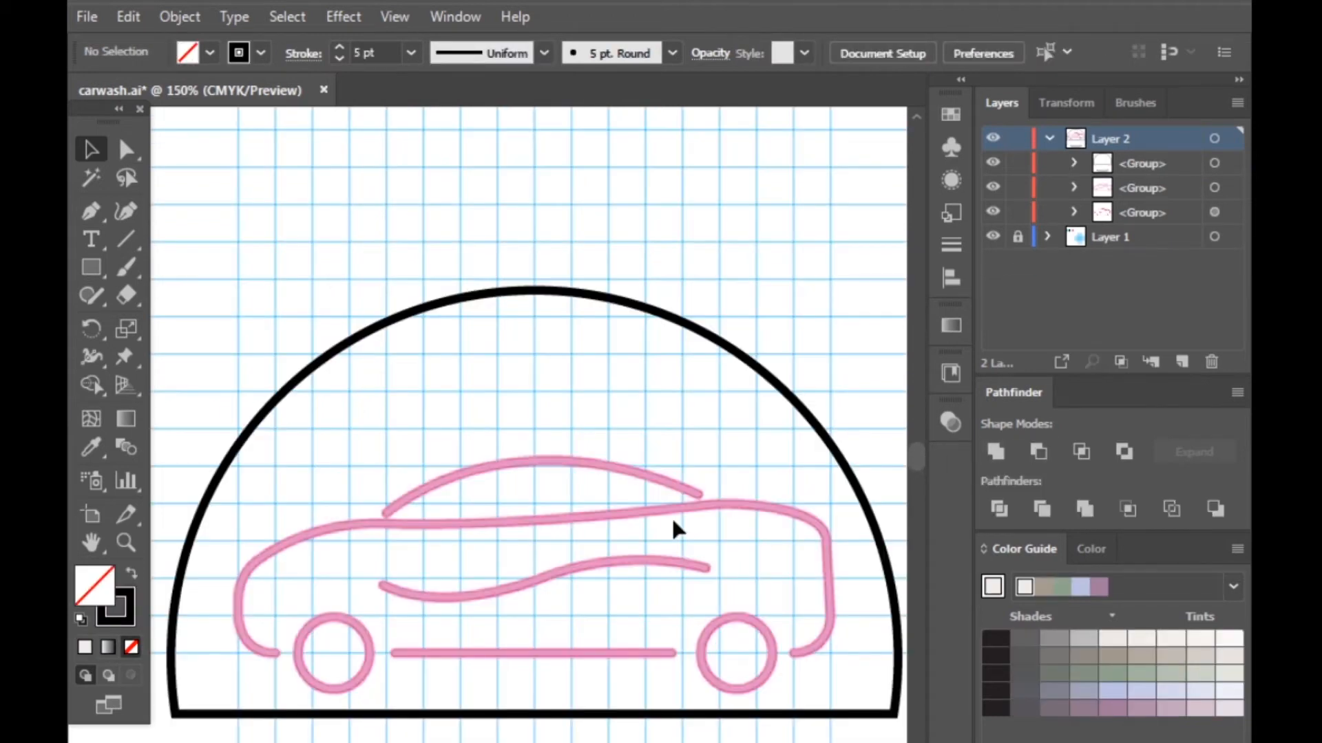
Add an anchor point on the dome's arc a short distance left of its topmost anchor
{"action": "left_click", "coordinate": [124, 150]}
{"action": "left_click", "coordinate": [540, 292]}
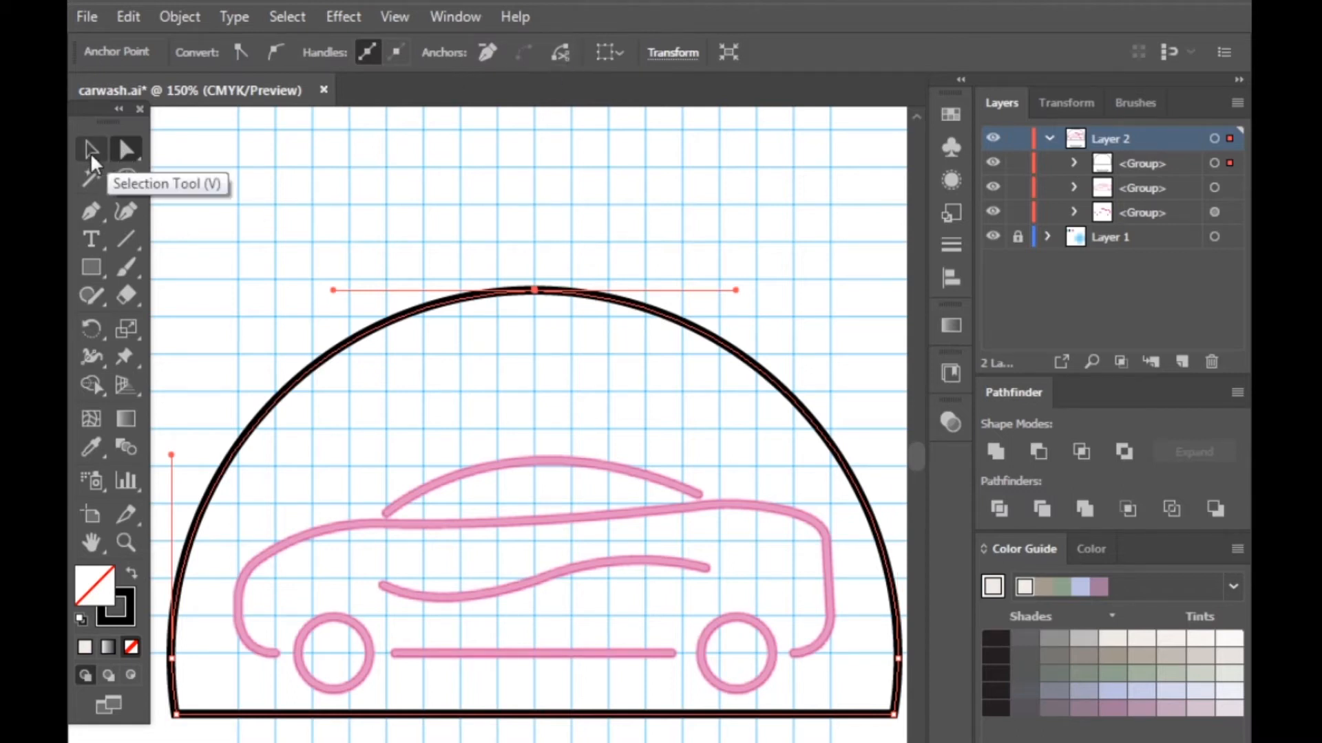
{"action": "left_click", "coordinate": [91, 211]}
{"action": "scroll", "coordinate": [480, 301], "scroll_direction": "up", "scroll_amount": 3}
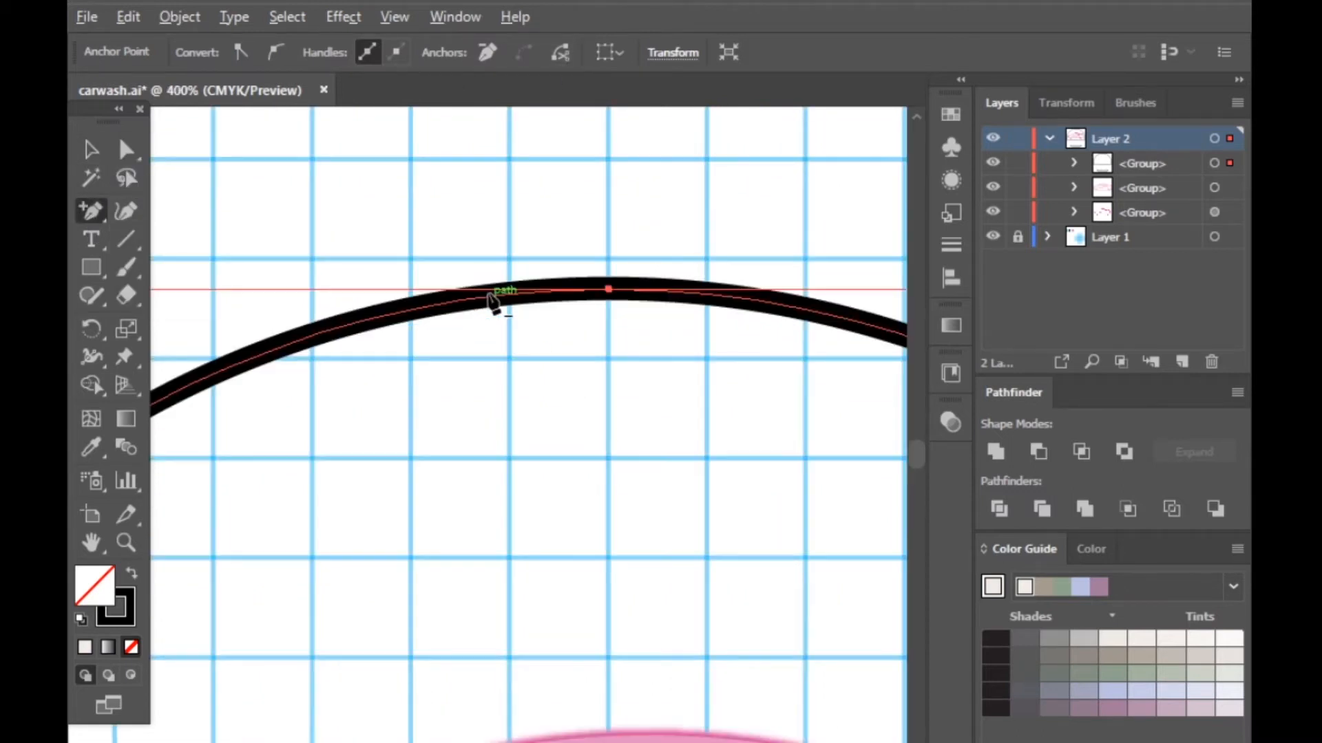
{"action": "left_click", "coordinate": [461, 300]}
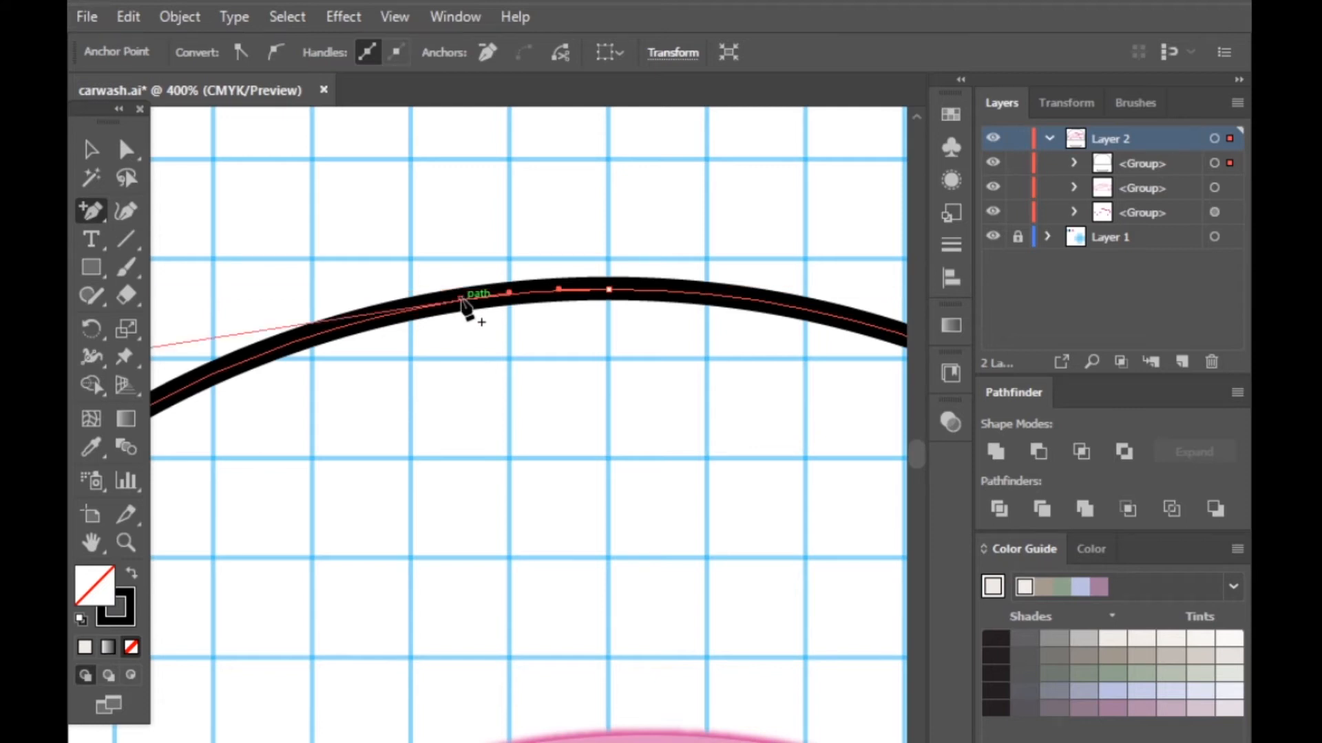
Delete the short arc segment between the added point and the dome's topmost anchor to open a gap
{"action": "left_click", "coordinate": [126, 149]}
{"action": "left_click", "coordinate": [560, 354]}
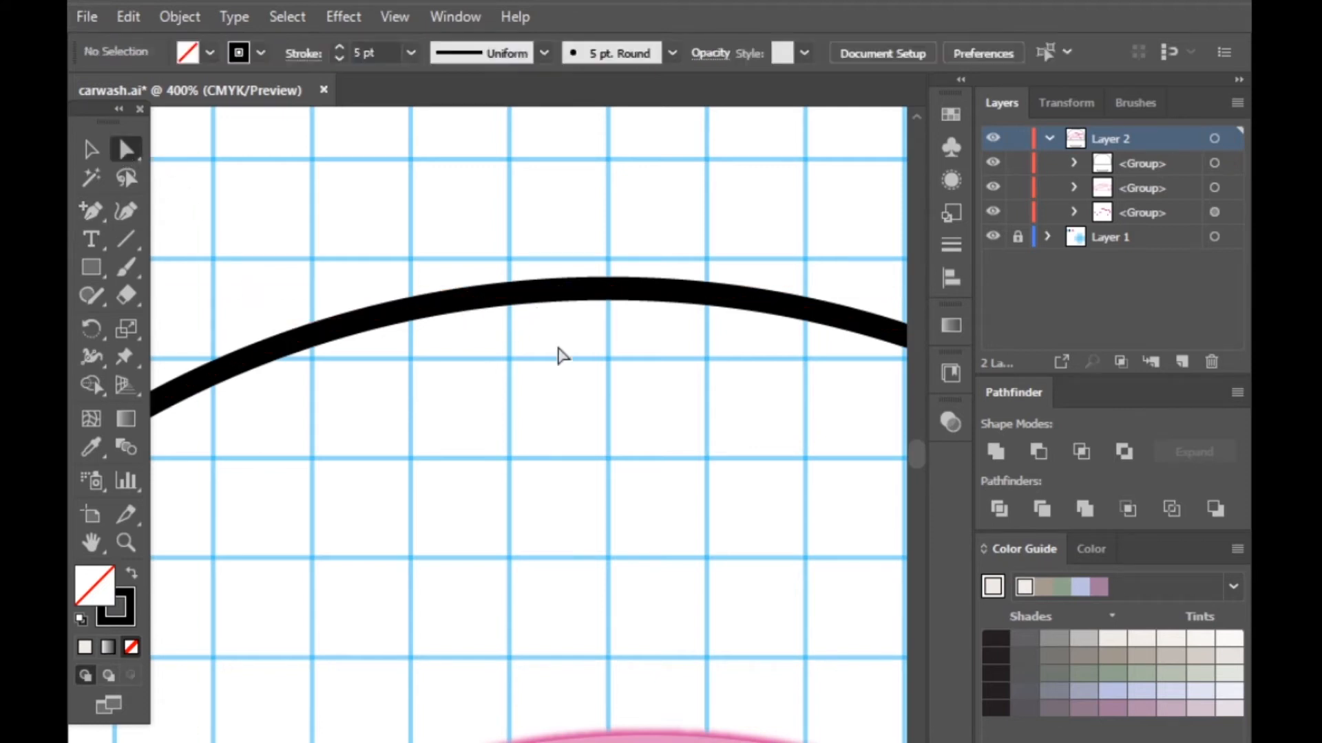
{"action": "left_click", "coordinate": [531, 297]}
{"action": "key", "text": "Delete"}
{"action": "left_click", "coordinate": [535, 354]}
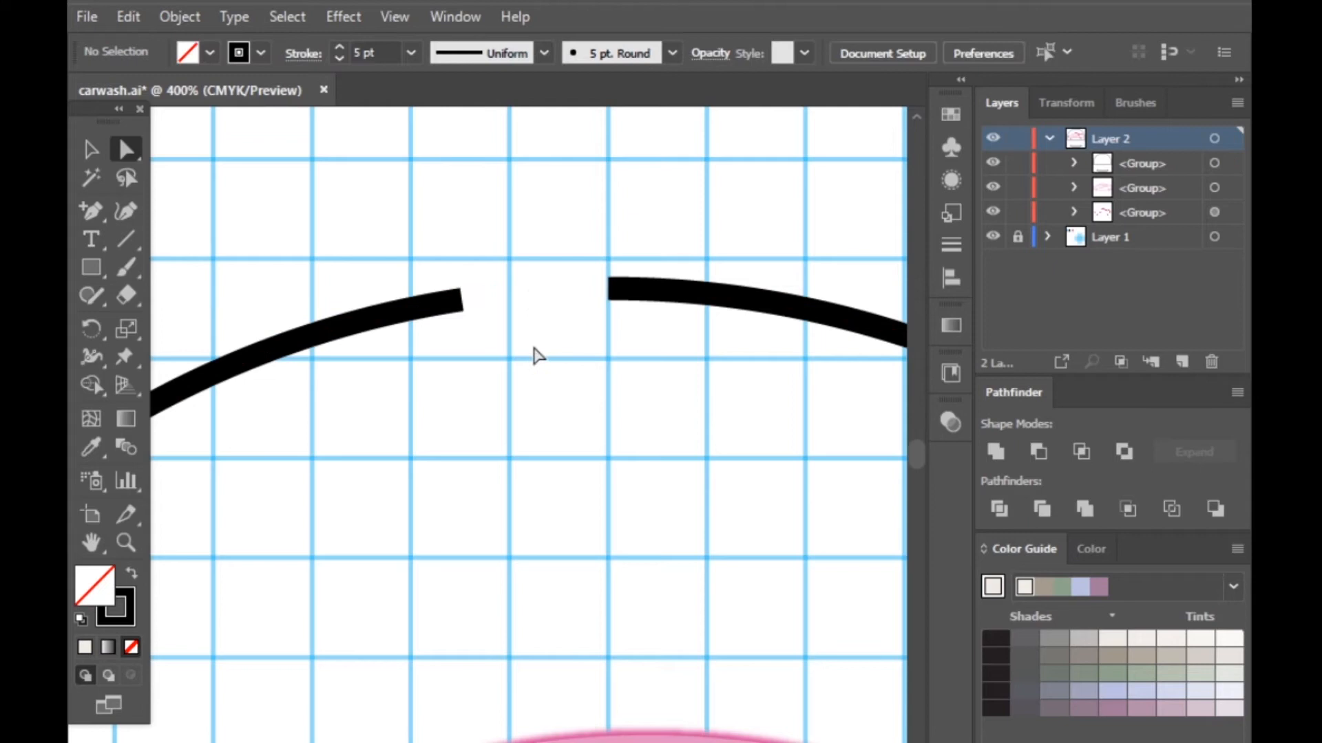
Cut the dome's path at its lower-left corner anchor
{"action": "scroll", "coordinate": [679, 369], "scroll_direction": "down", "scroll_amount": 3}
{"action": "scroll", "coordinate": [475, 530], "scroll_direction": "down", "scroll_amount": 1}
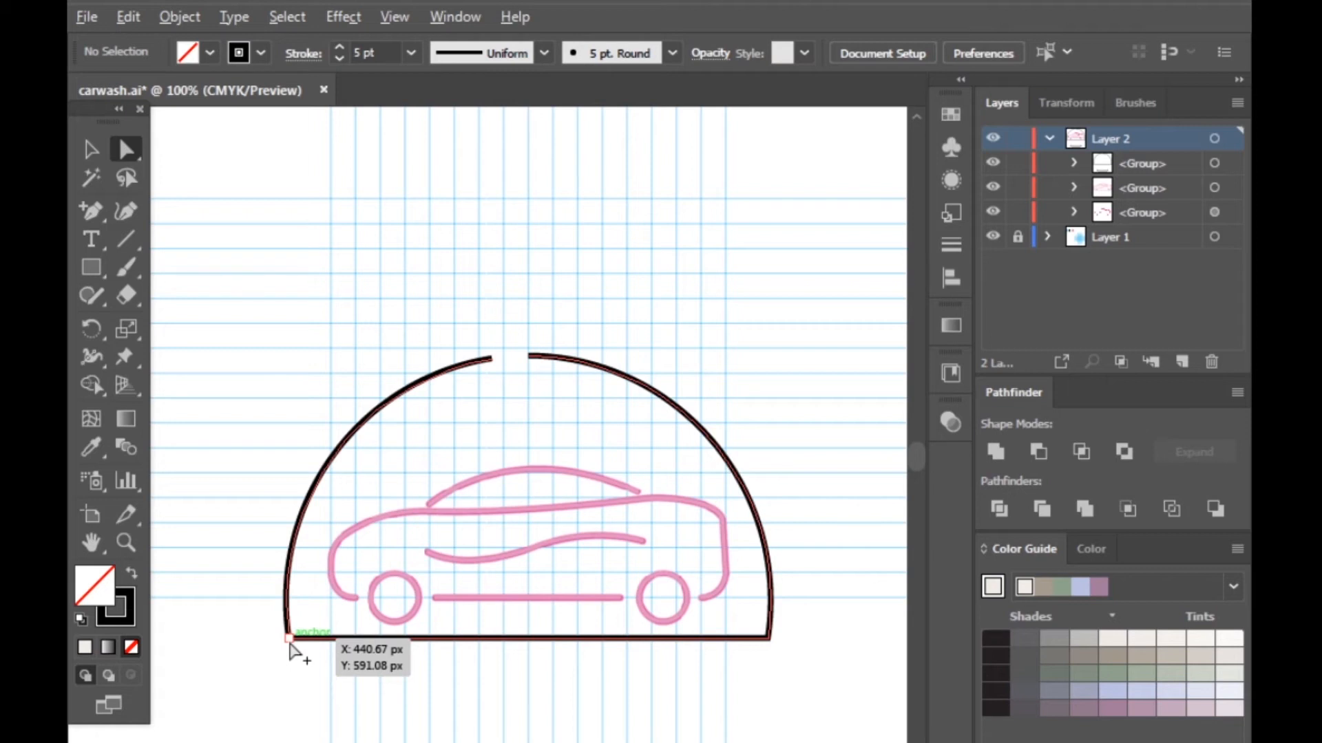
{"action": "scroll", "coordinate": [289, 644], "scroll_direction": "up", "scroll_amount": 3}
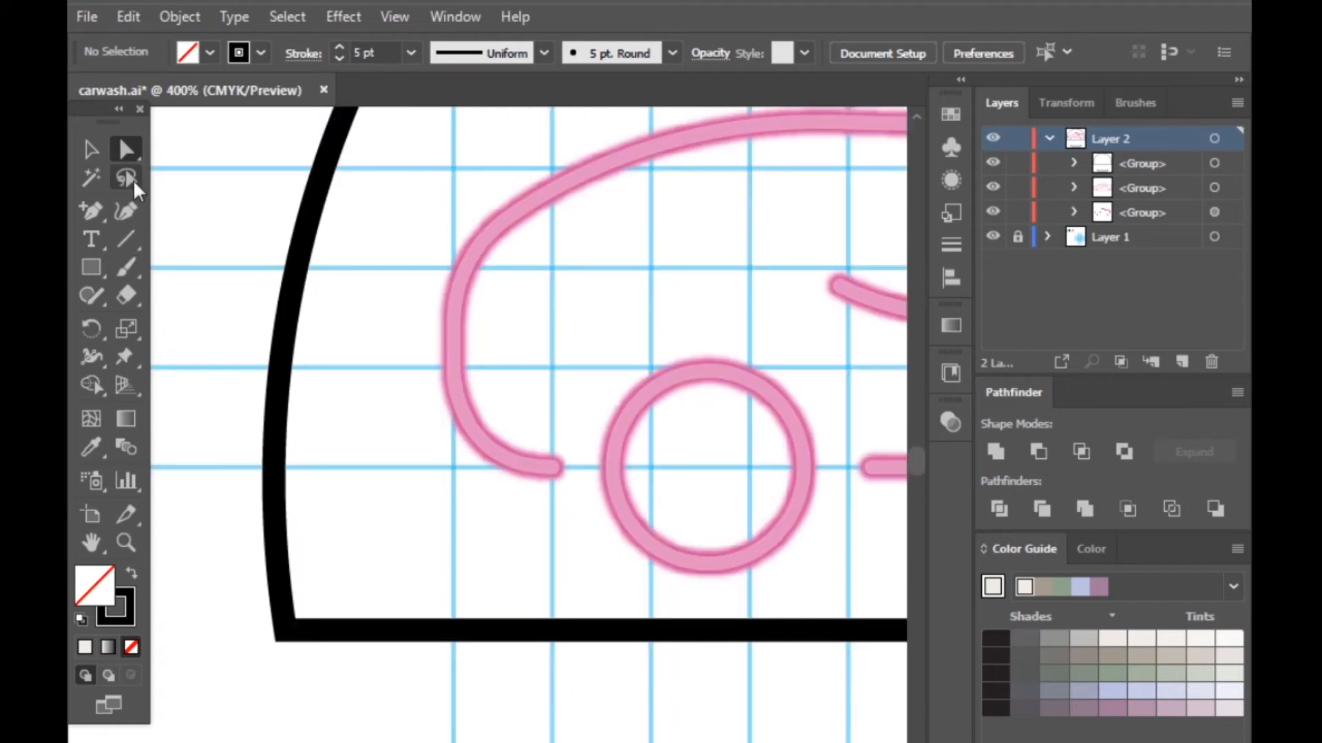
{"action": "left_click", "coordinate": [285, 631]}
{"action": "left_click", "coordinate": [560, 52]}
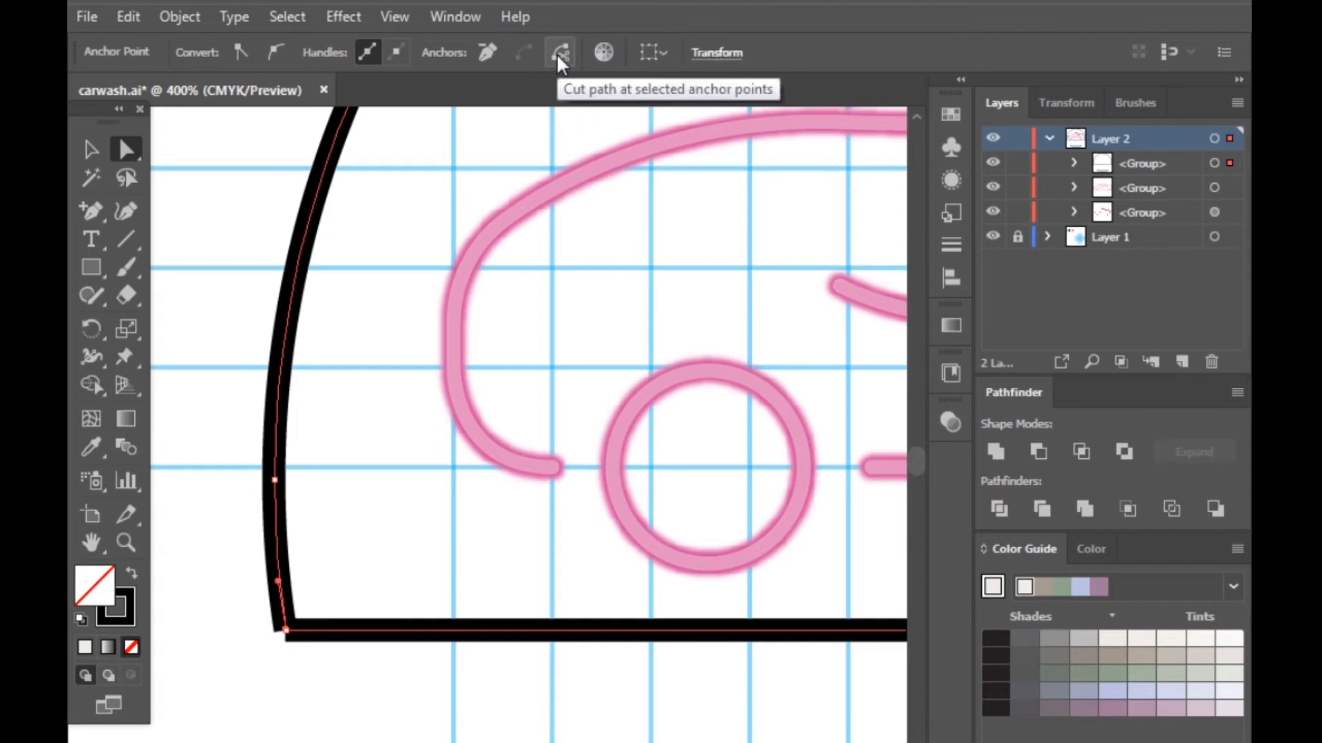
Add an anchor point on the dome's base line where the first vertical grid line right of its left corner crosses
{"action": "left_click", "coordinate": [92, 216]}
{"action": "scroll", "coordinate": [348, 634], "scroll_direction": "down", "scroll_amount": 6}
{"action": "scroll", "coordinate": [346, 628], "scroll_direction": "up", "scroll_amount": 1}
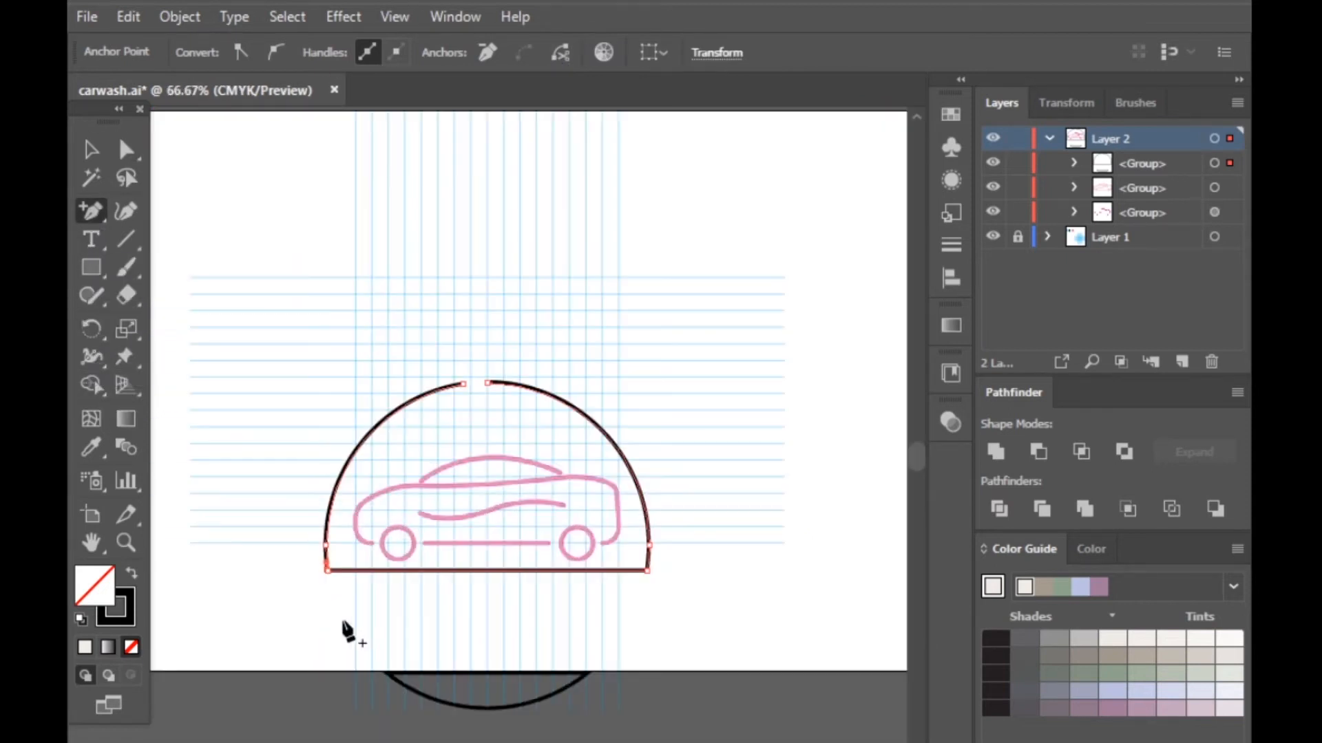
{"action": "scroll", "coordinate": [363, 581], "scroll_direction": "up", "scroll_amount": 3}
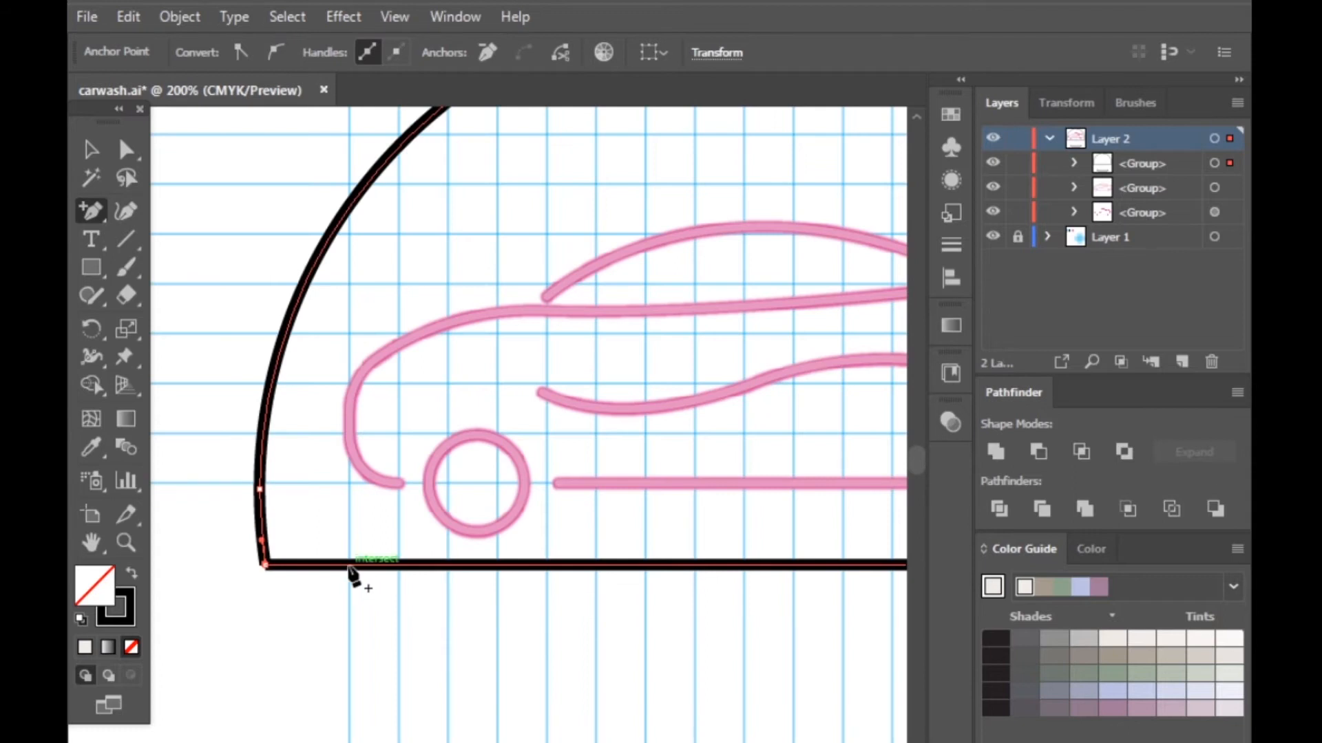
{"action": "left_click", "coordinate": [349, 565]}
{"action": "left_click", "coordinate": [126, 148]}
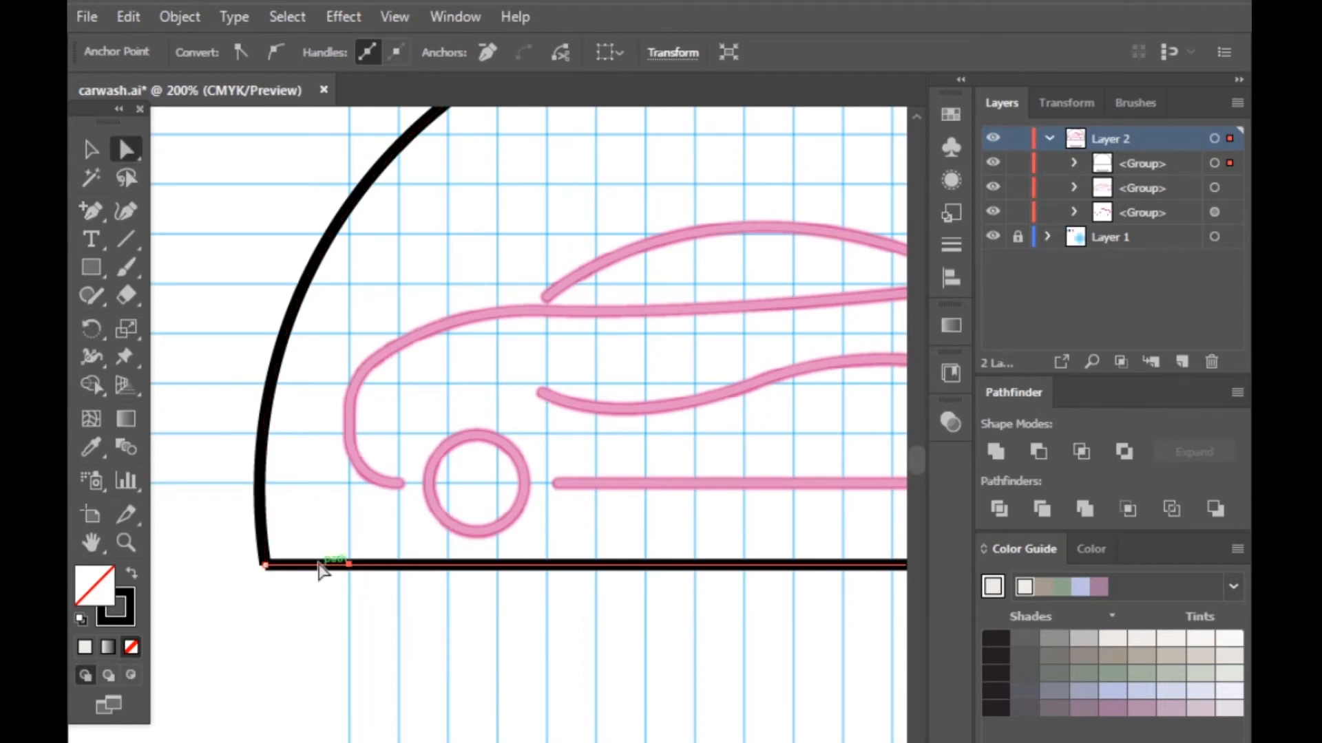
{"action": "key", "text": "Delete"}
{"action": "key", "text": "ctrl+z"}
Cut the base line at the added anchor point and delete the short piece between it and the left corner
{"action": "scroll", "coordinate": [310, 578], "scroll_direction": "up", "scroll_amount": 3}
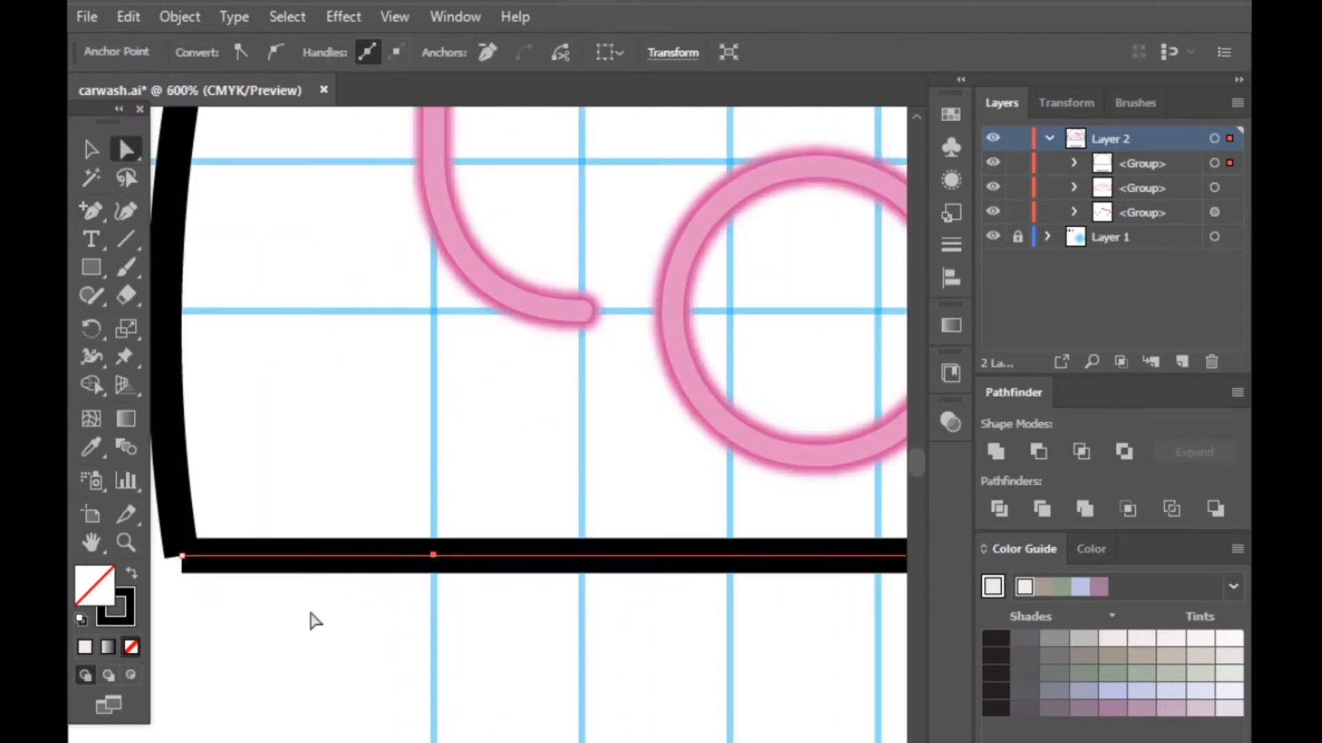
{"action": "left_click", "coordinate": [307, 605]}
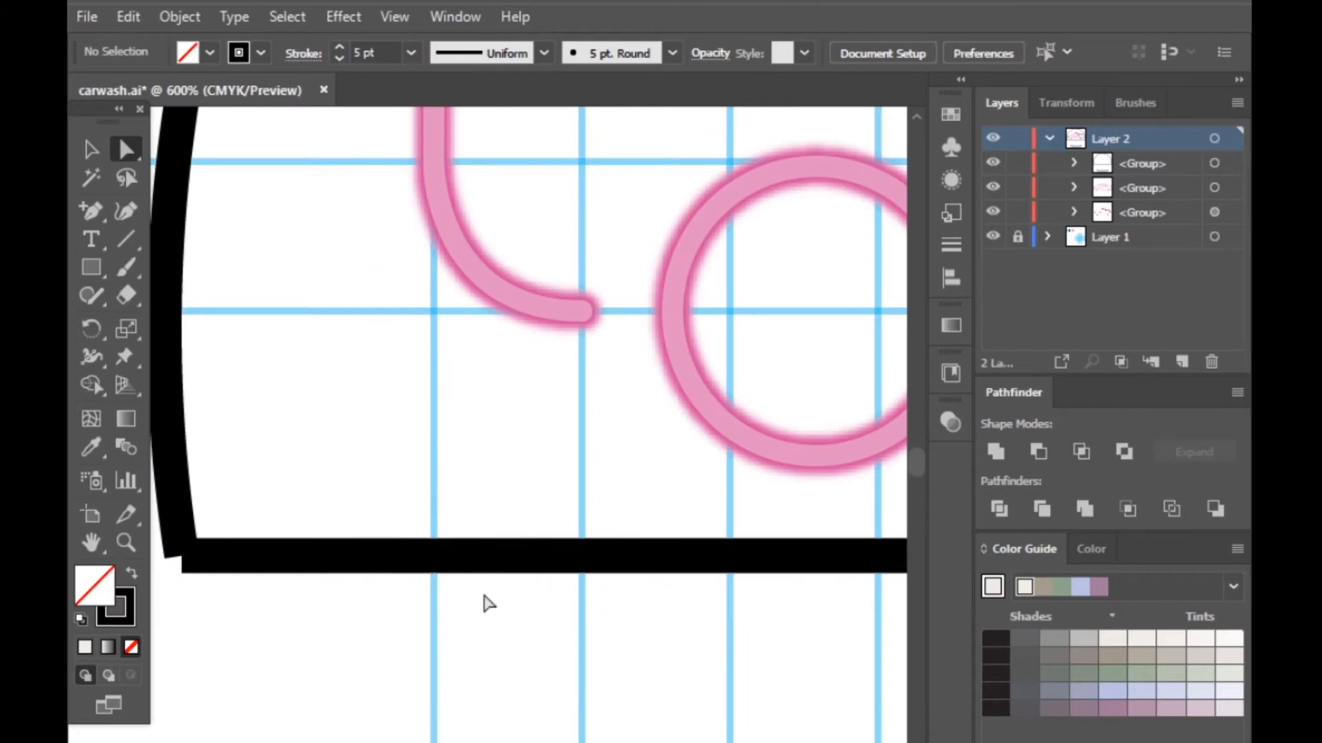
{"action": "left_click", "coordinate": [434, 557]}
{"action": "left_click", "coordinate": [559, 52]}
{"action": "left_click", "coordinate": [305, 596]}
{"action": "left_click", "coordinate": [305, 561]}
{"action": "key", "text": "Delete"}
Add an anchor point on the straight edge of the leftover lower circle segment, a short distance left of its right corner
{"action": "scroll", "coordinate": [330, 661], "scroll_direction": "down", "scroll_amount": 5}
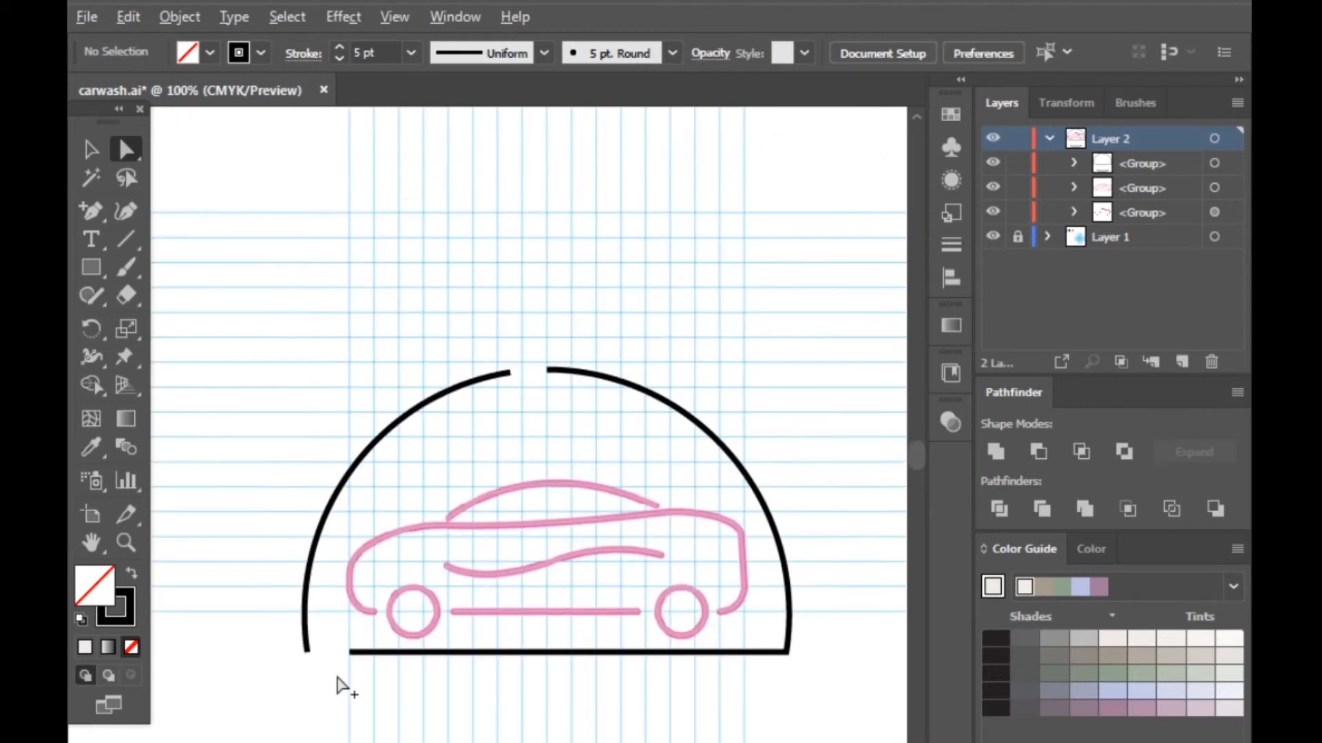
{"action": "scroll", "coordinate": [458, 673], "scroll_direction": "down", "scroll_amount": 2}
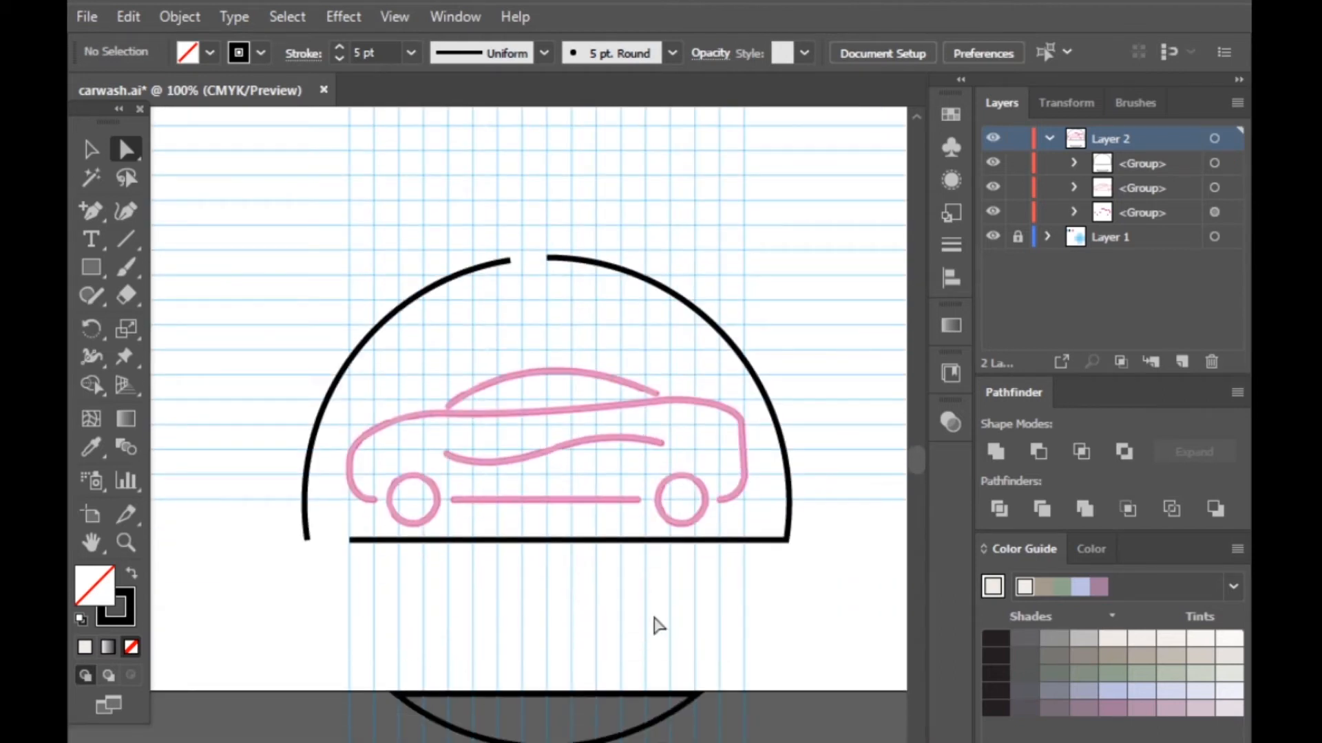
{"action": "scroll", "coordinate": [545, 734], "scroll_direction": "up", "scroll_amount": 3}
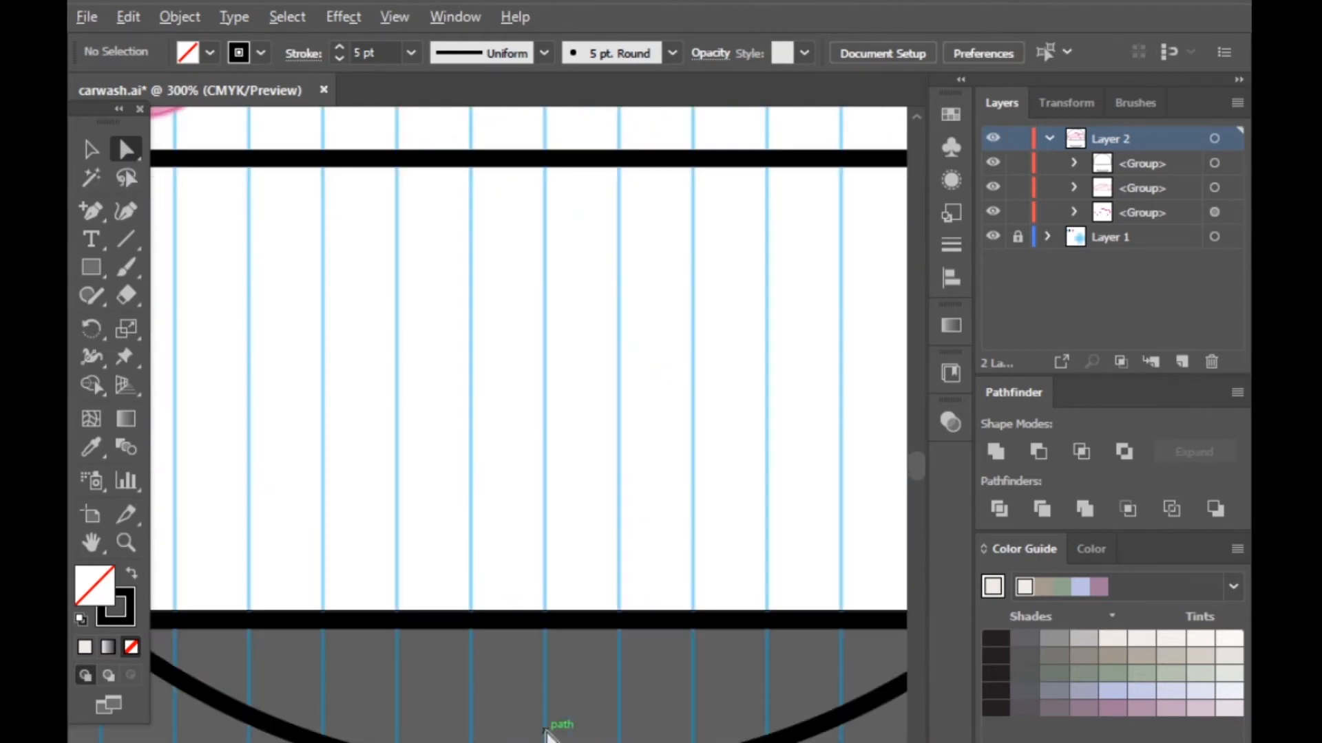
{"action": "scroll", "coordinate": [750, 691], "scroll_direction": "down", "scroll_amount": 2}
{"action": "scroll", "coordinate": [799, 659], "scroll_direction": "up", "scroll_amount": 2}
{"action": "left_click", "coordinate": [792, 663]}
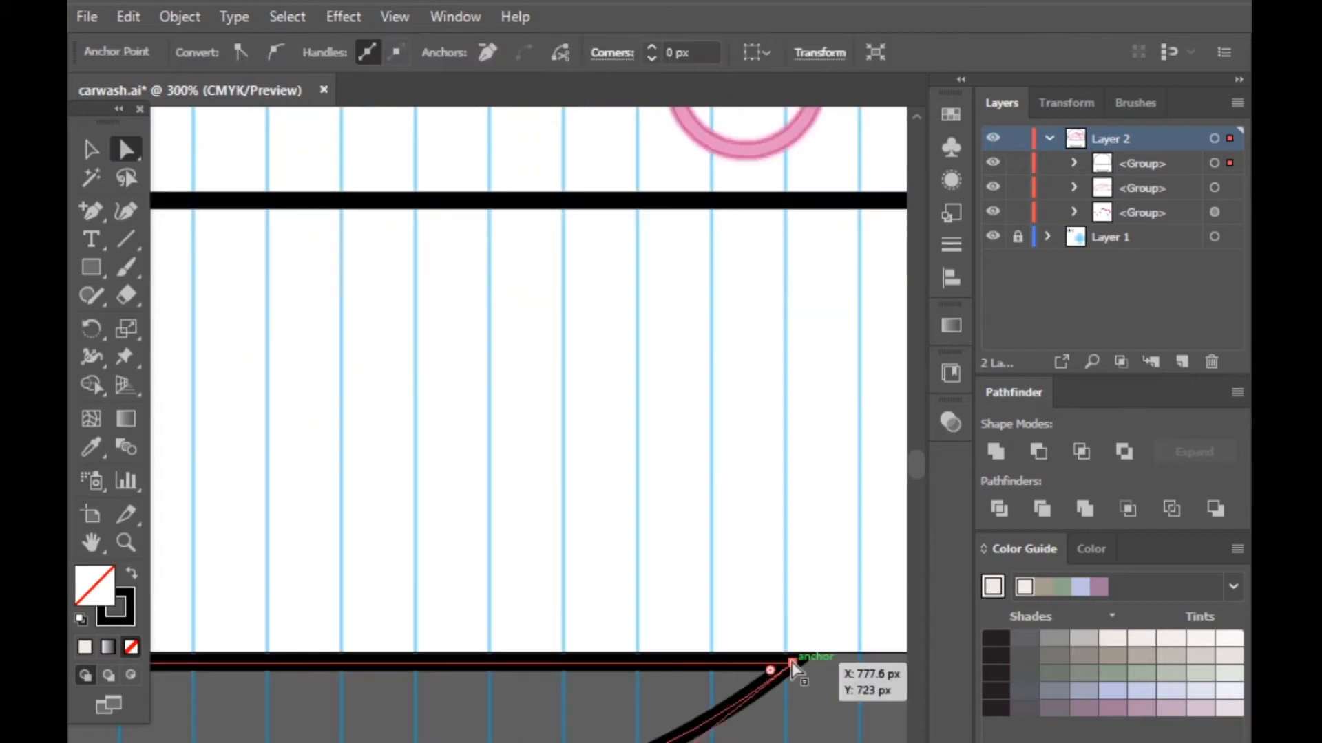
{"action": "scroll", "coordinate": [829, 672], "scroll_direction": "down", "scroll_amount": 1}
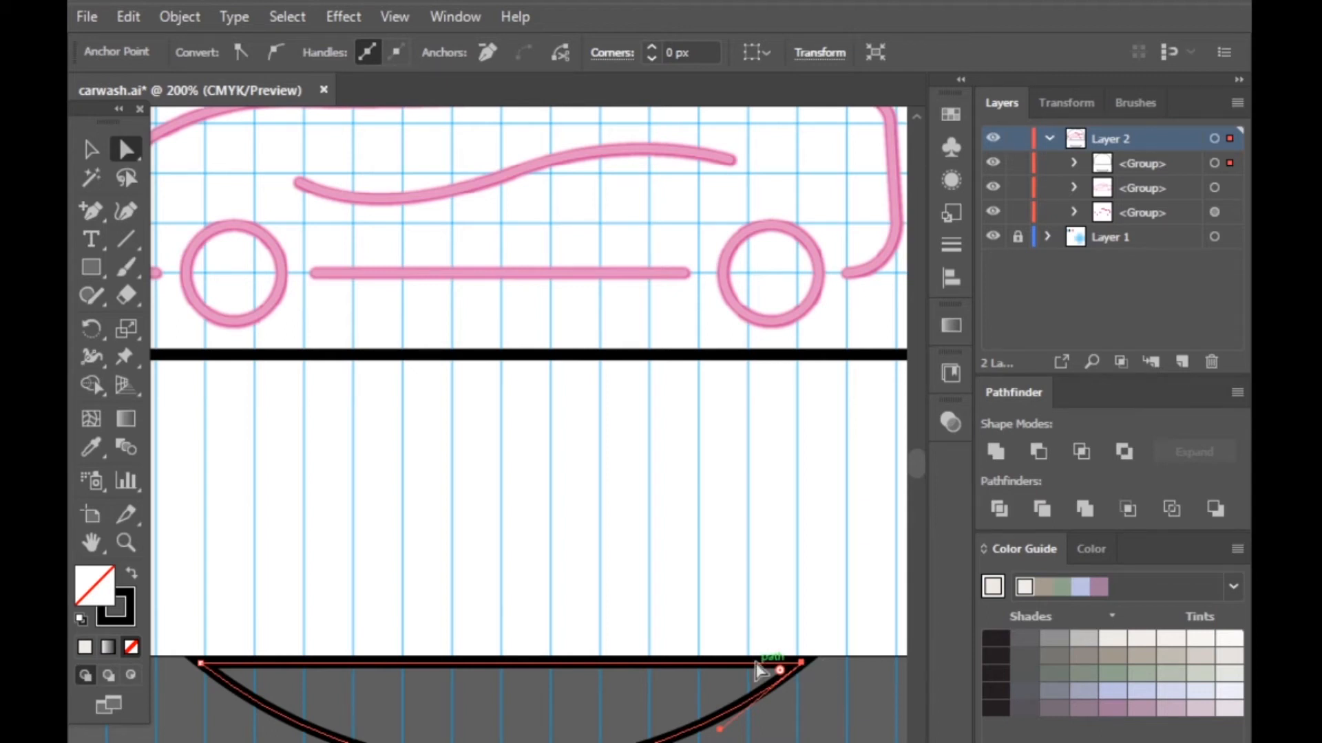
{"action": "key", "text": "plus"}
{"action": "scroll", "coordinate": [744, 666], "scroll_direction": "up", "scroll_amount": 1}
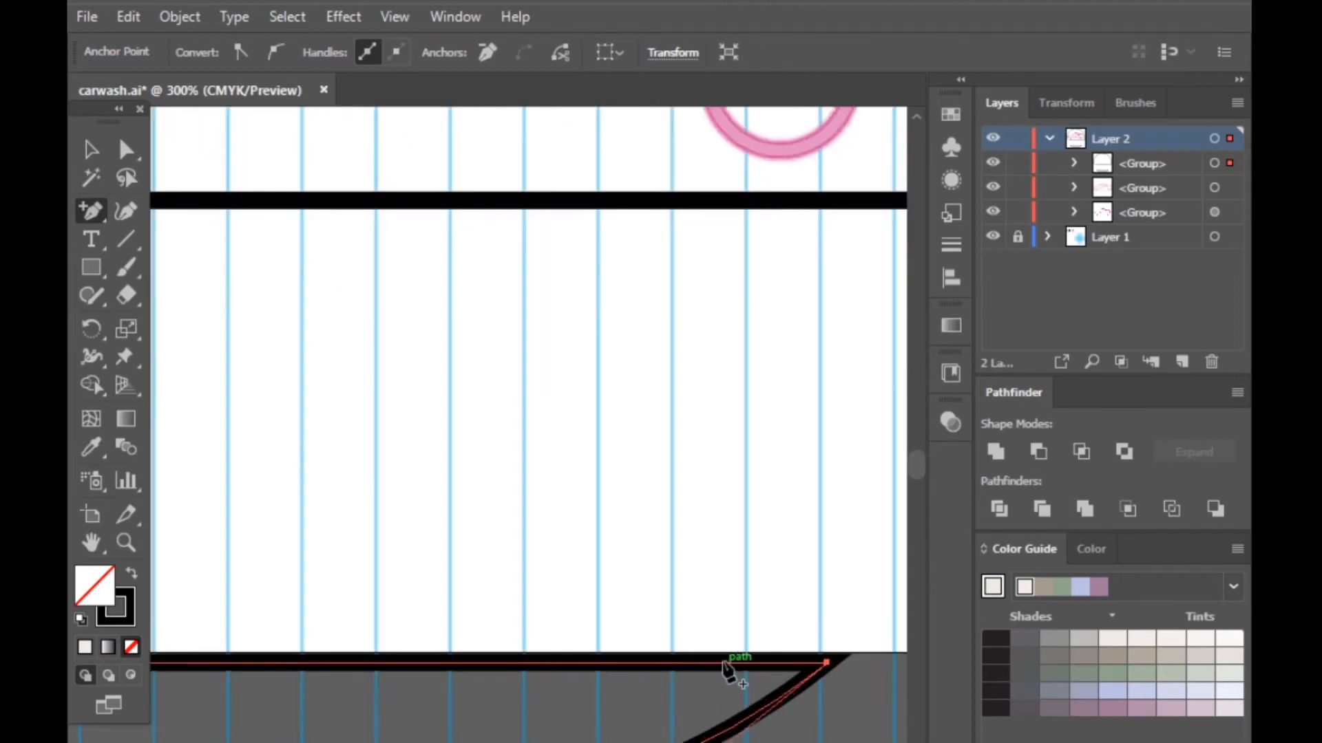
{"action": "left_click", "coordinate": [743, 662]}
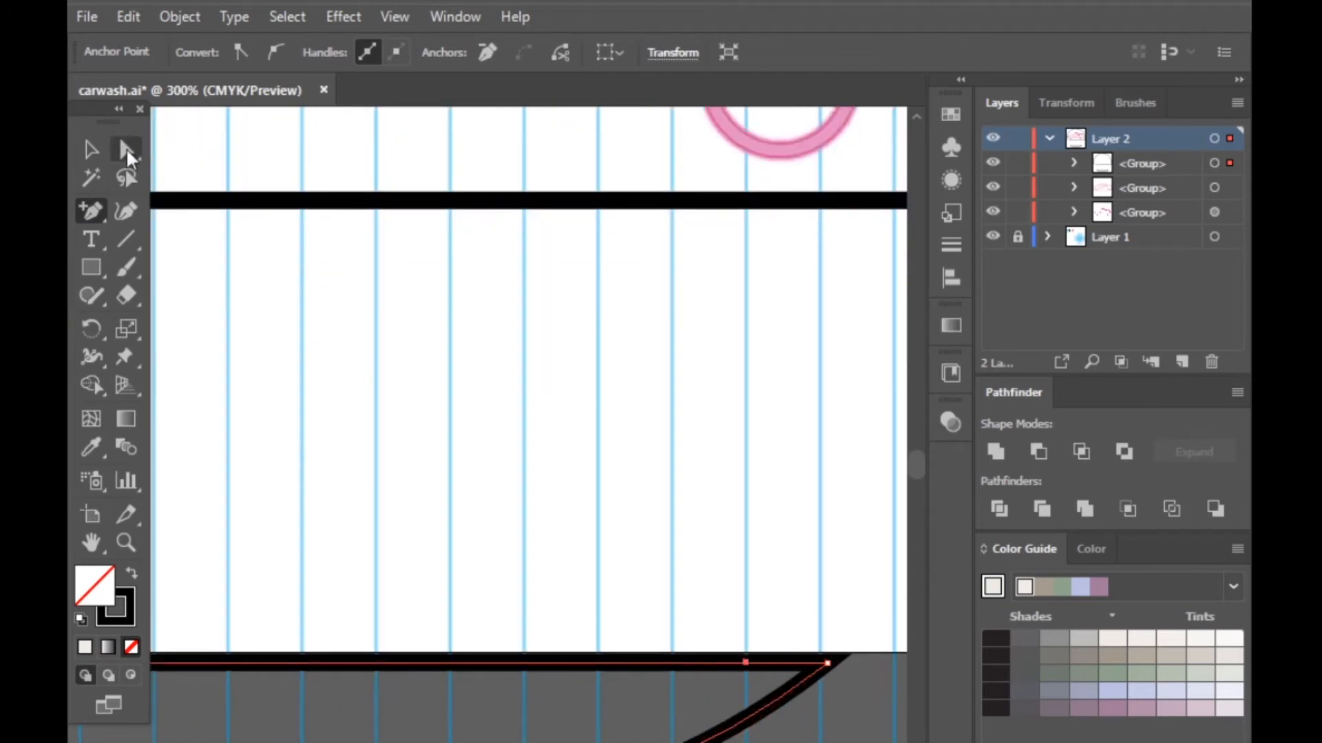
Cut the lower circle segment's straight edge at the added anchor and at its right corner, and delete the short piece between them
{"action": "left_click", "coordinate": [128, 155]}
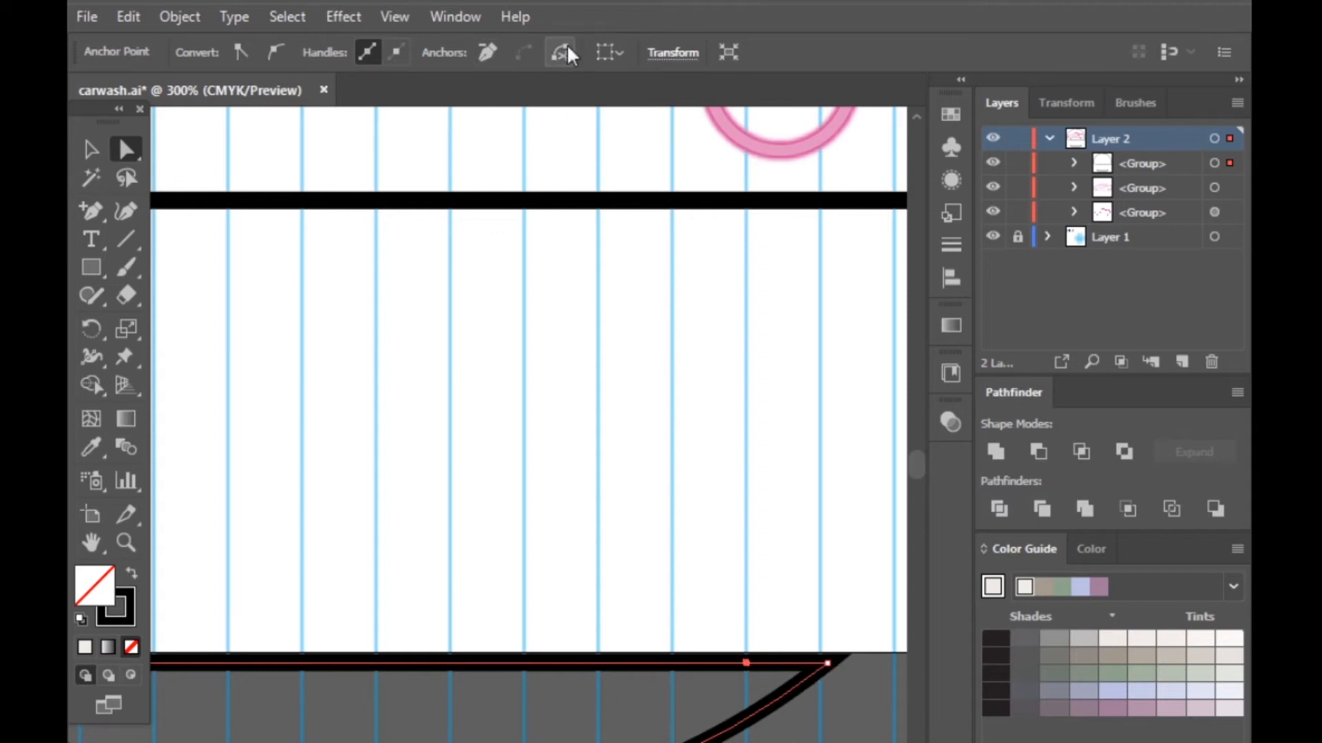
{"action": "left_click", "coordinate": [827, 663]}
{"action": "left_click", "coordinate": [558, 51]}
{"action": "left_click", "coordinate": [830, 700]}
{"action": "left_click", "coordinate": [795, 663]}
{"action": "key", "text": "Delete"}
{"action": "left_click", "coordinate": [855, 694]}
{"action": "scroll", "coordinate": [856, 695], "scroll_direction": "down", "scroll_amount": 3}
{"action": "scroll", "coordinate": [593, 732], "scroll_direction": "down", "scroll_amount": 1}
{"action": "scroll", "coordinate": [813, 727], "scroll_direction": "up", "scroll_amount": 2}
{"action": "scroll", "coordinate": [811, 727], "scroll_direction": "up", "scroll_amount": 1}
{"action": "scroll", "coordinate": [736, 717], "scroll_direction": "down", "scroll_amount": 1}
Give the strokes of the dome outline group round caps
{"action": "left_click", "coordinate": [91, 148]}
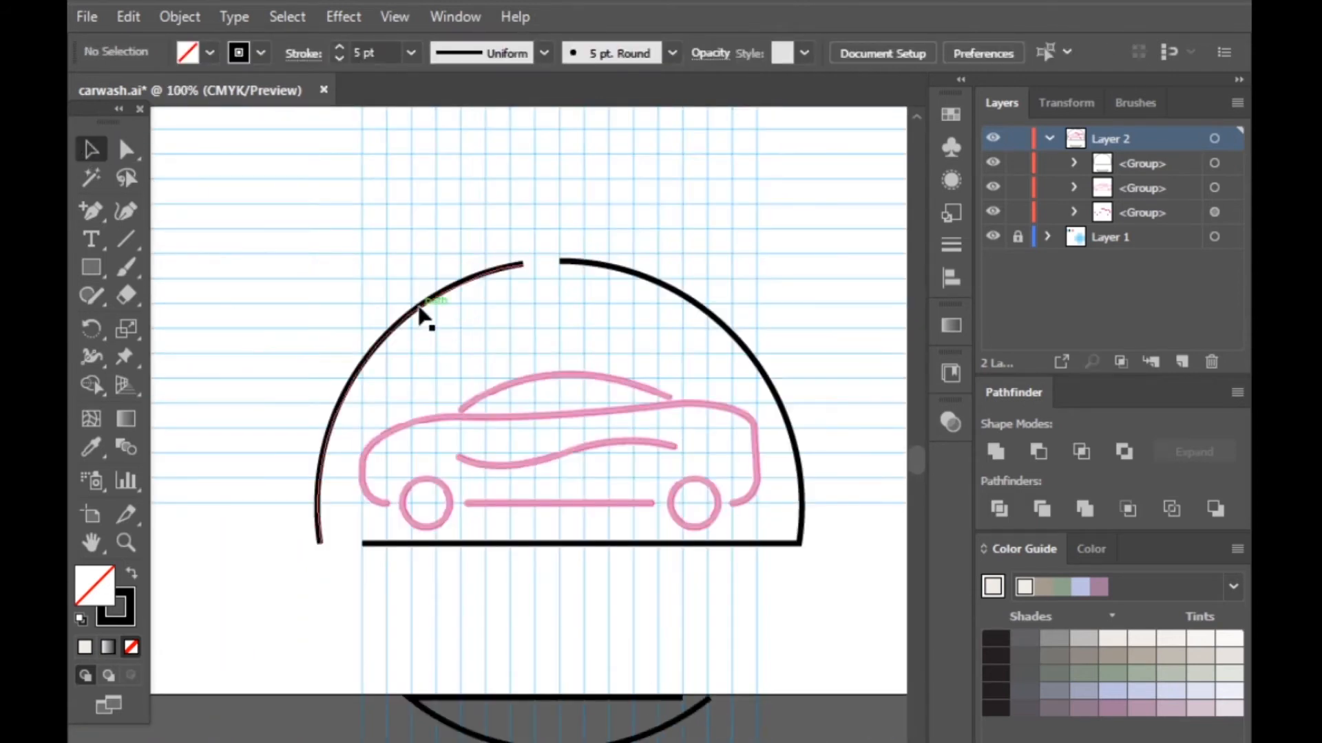
{"action": "left_click", "coordinate": [415, 315]}
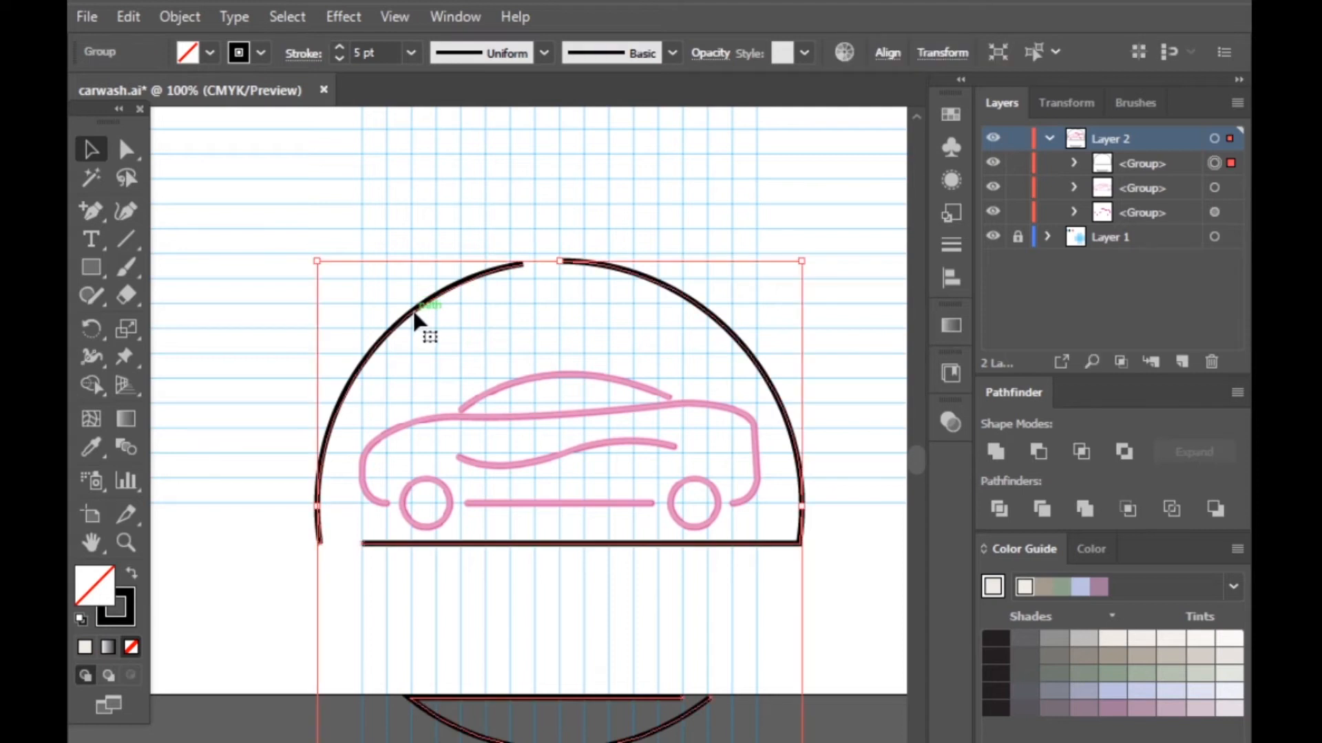
{"action": "left_click", "coordinate": [303, 53]}
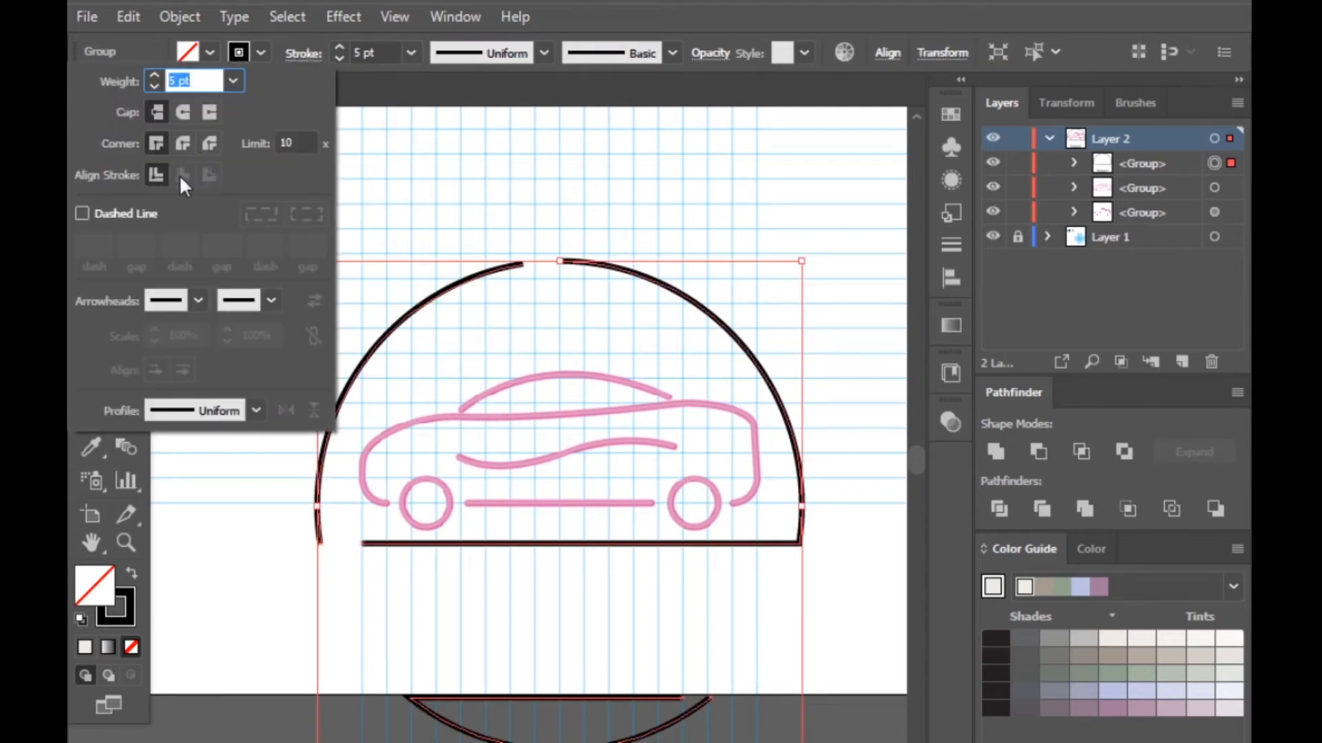
{"action": "left_click", "coordinate": [614, 142]}
{"action": "scroll", "coordinate": [611, 137], "scroll_direction": "down", "scroll_amount": 2}
{"action": "scroll", "coordinate": [614, 142], "scroll_direction": "up", "scroll_amount": 1}
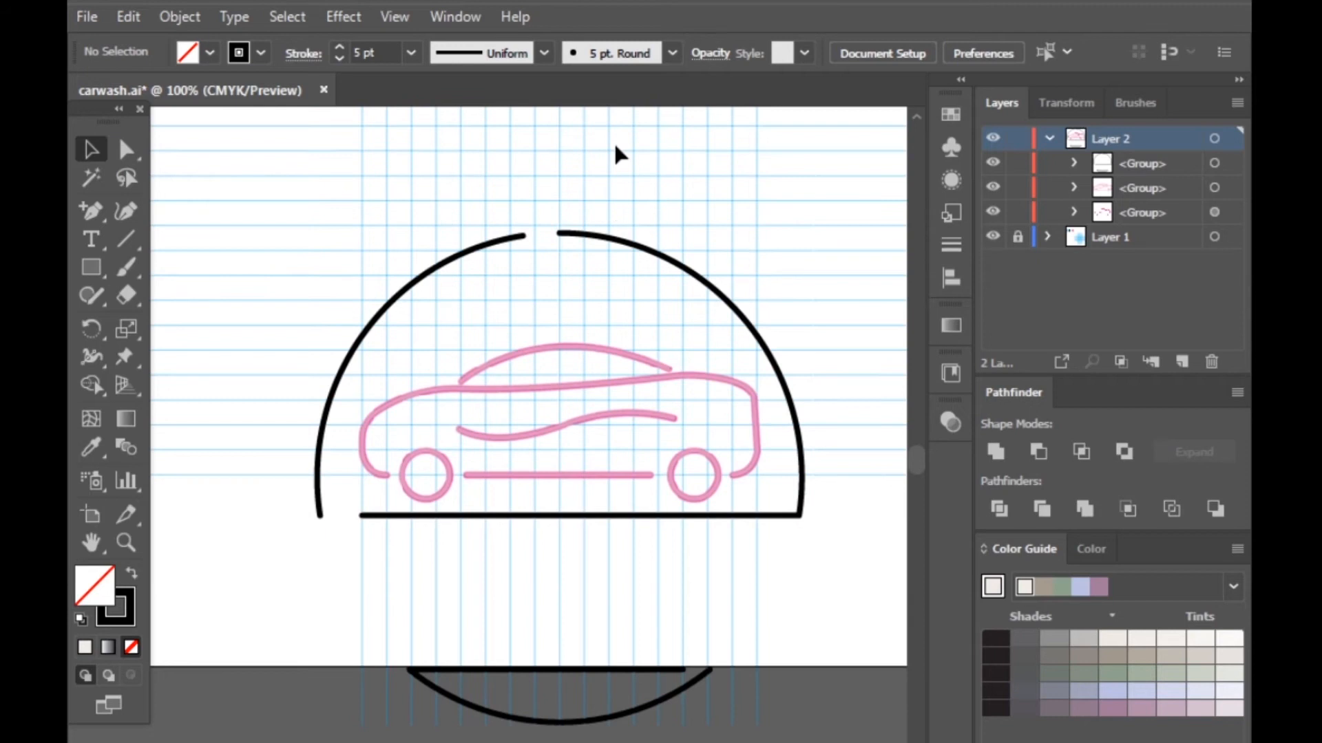
With the Pen tool, draw a short vertical line straight down from the open end of the dome's right arc
{"action": "right_click", "coordinate": [91, 216]}
{"action": "left_click", "coordinate": [196, 212]}
{"action": "scroll", "coordinate": [547, 267], "scroll_direction": "up", "scroll_amount": 3}
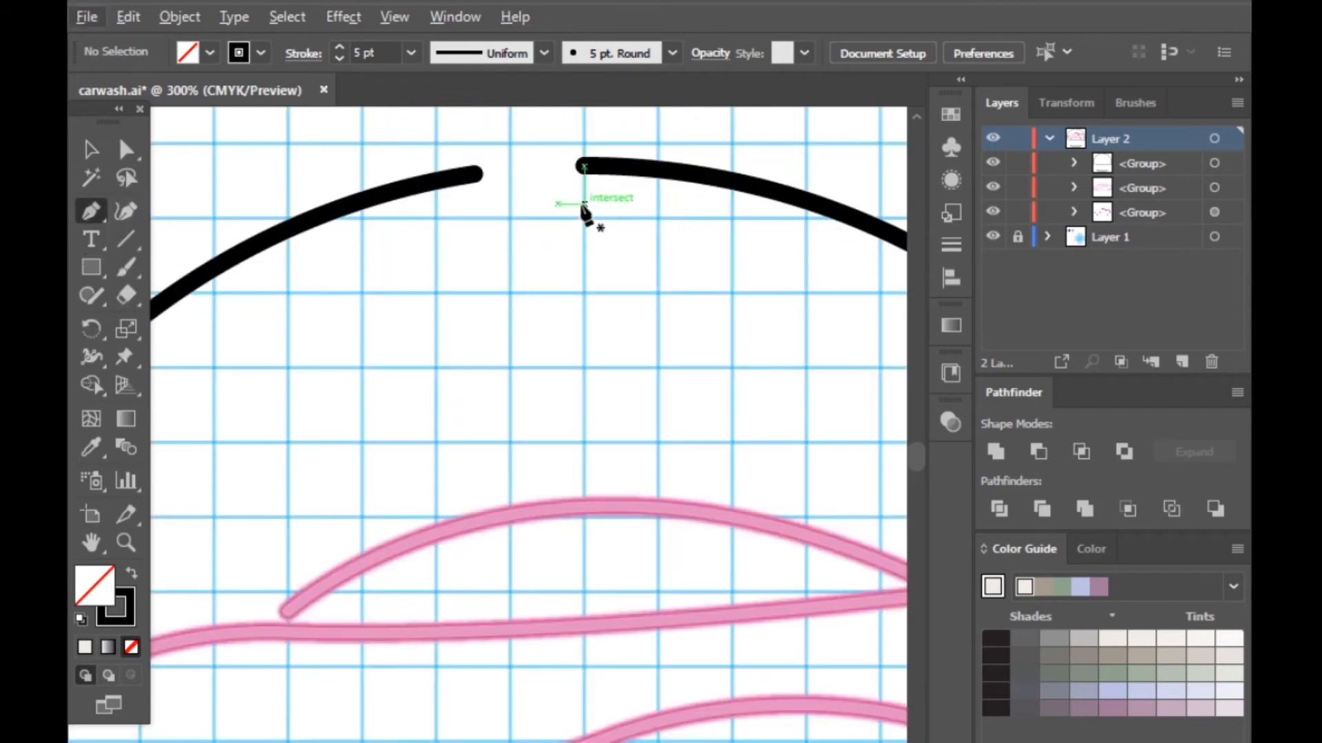
{"action": "scroll", "coordinate": [582, 173], "scroll_direction": "up", "scroll_amount": 2}
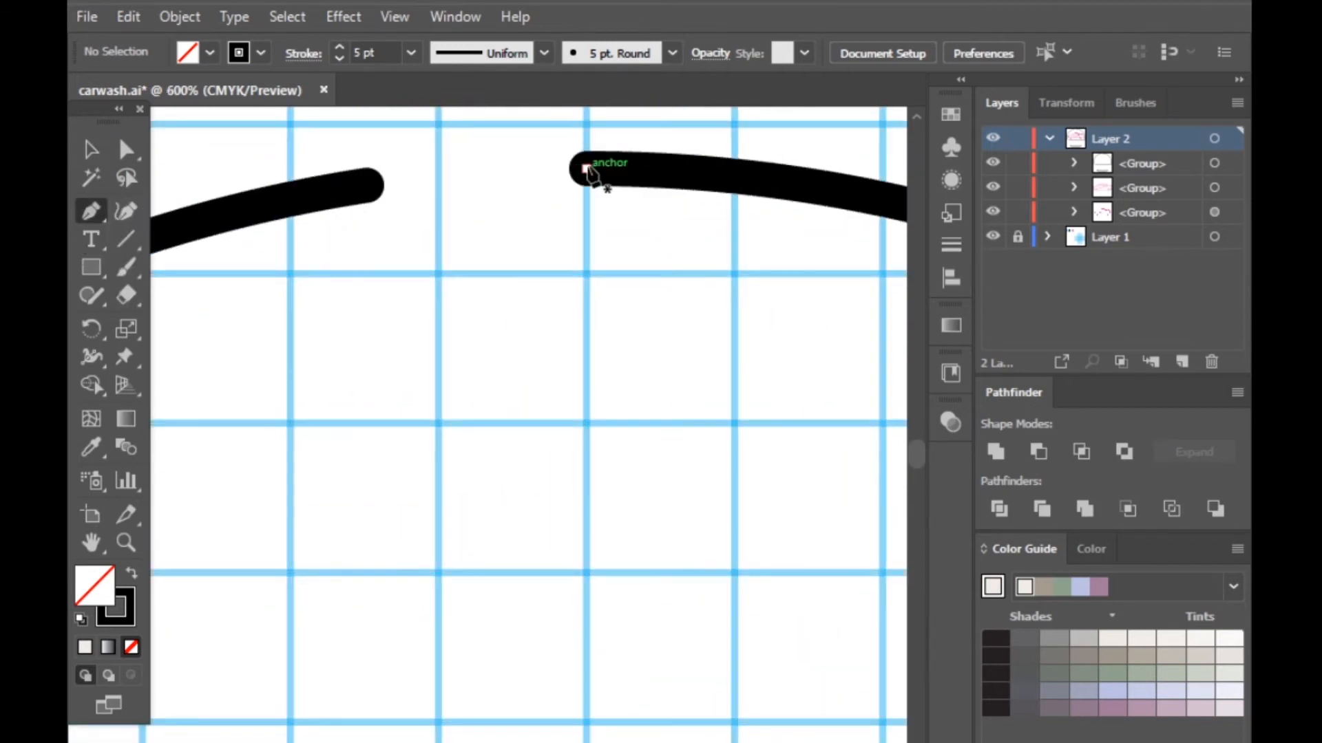
{"action": "left_click", "coordinate": [585, 169]}
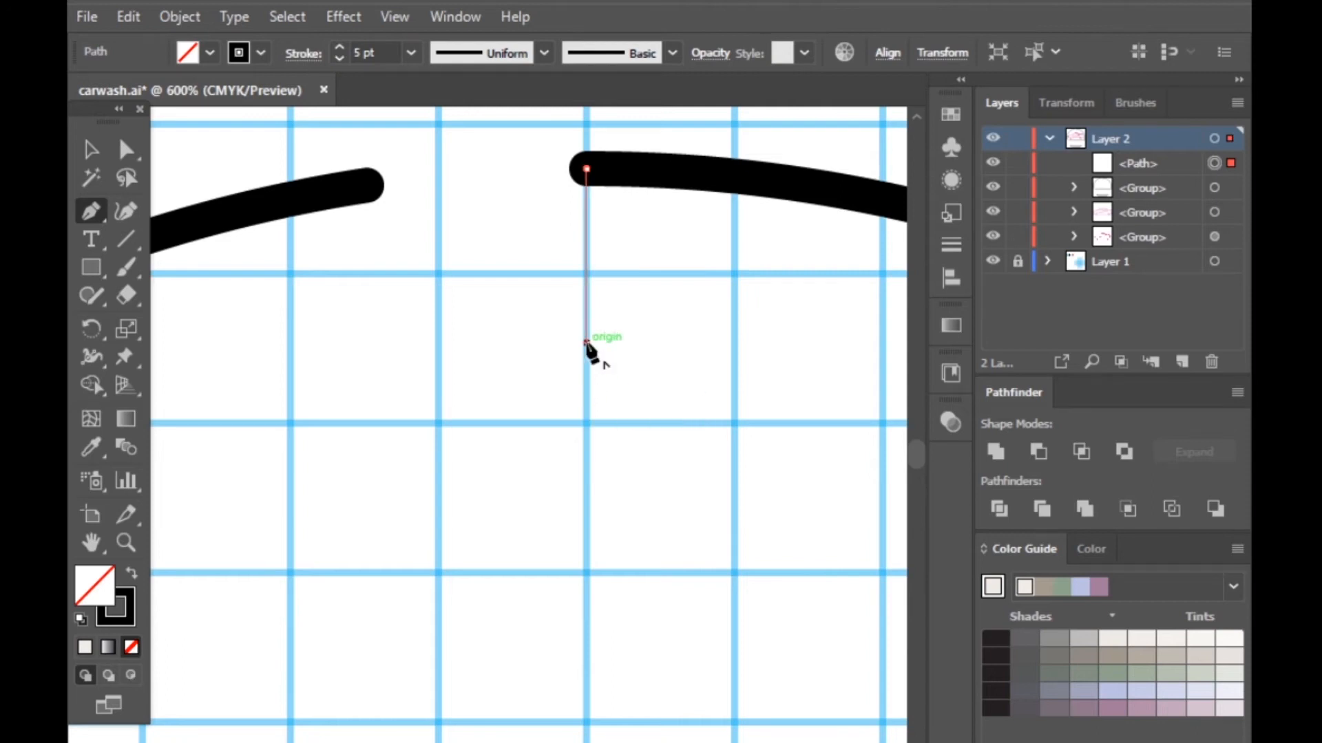
{"action": "left_click", "coordinate": [586, 342]}
{"action": "left_click", "coordinate": [91, 150]}
{"action": "scroll", "coordinate": [435, 386], "scroll_direction": "down", "scroll_amount": 2}
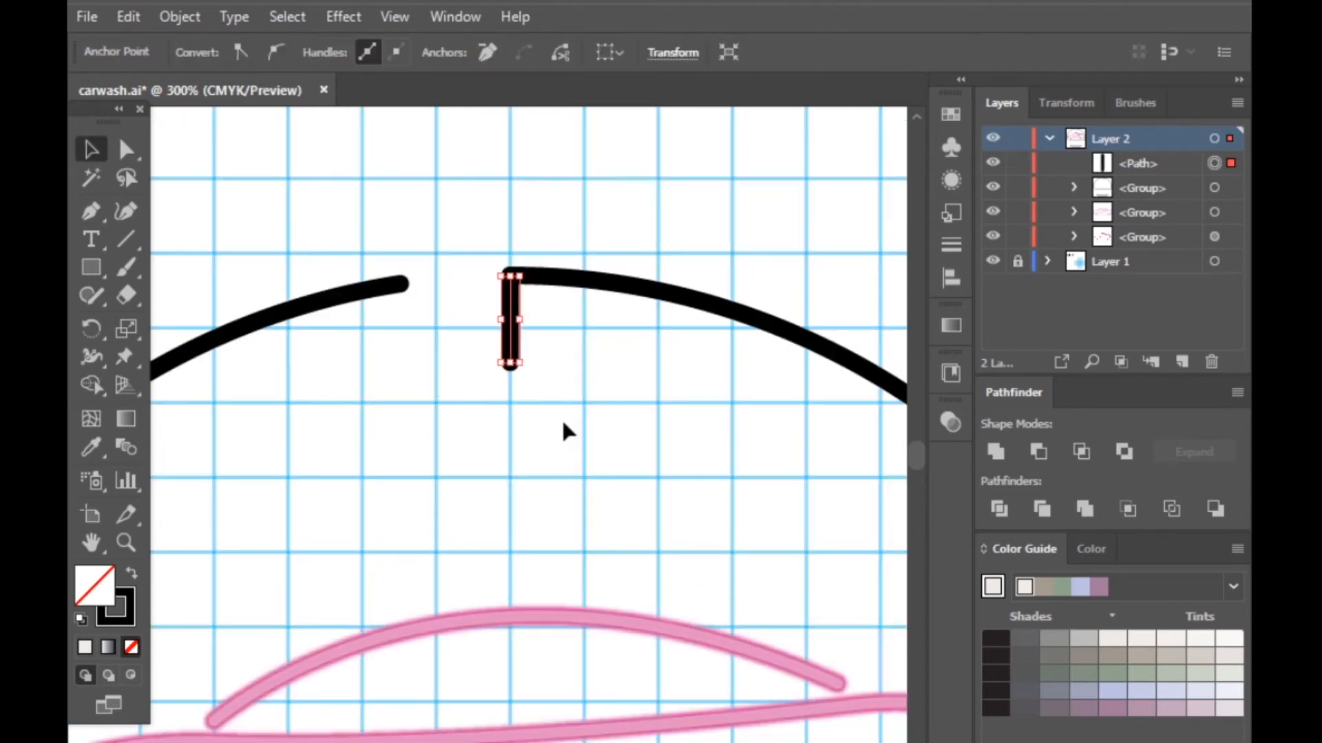
{"action": "left_click", "coordinate": [560, 420]}
{"action": "scroll", "coordinate": [450, 427], "scroll_direction": "down", "scroll_amount": 3}
{"action": "scroll", "coordinate": [486, 403], "scroll_direction": "up", "scroll_amount": 4}
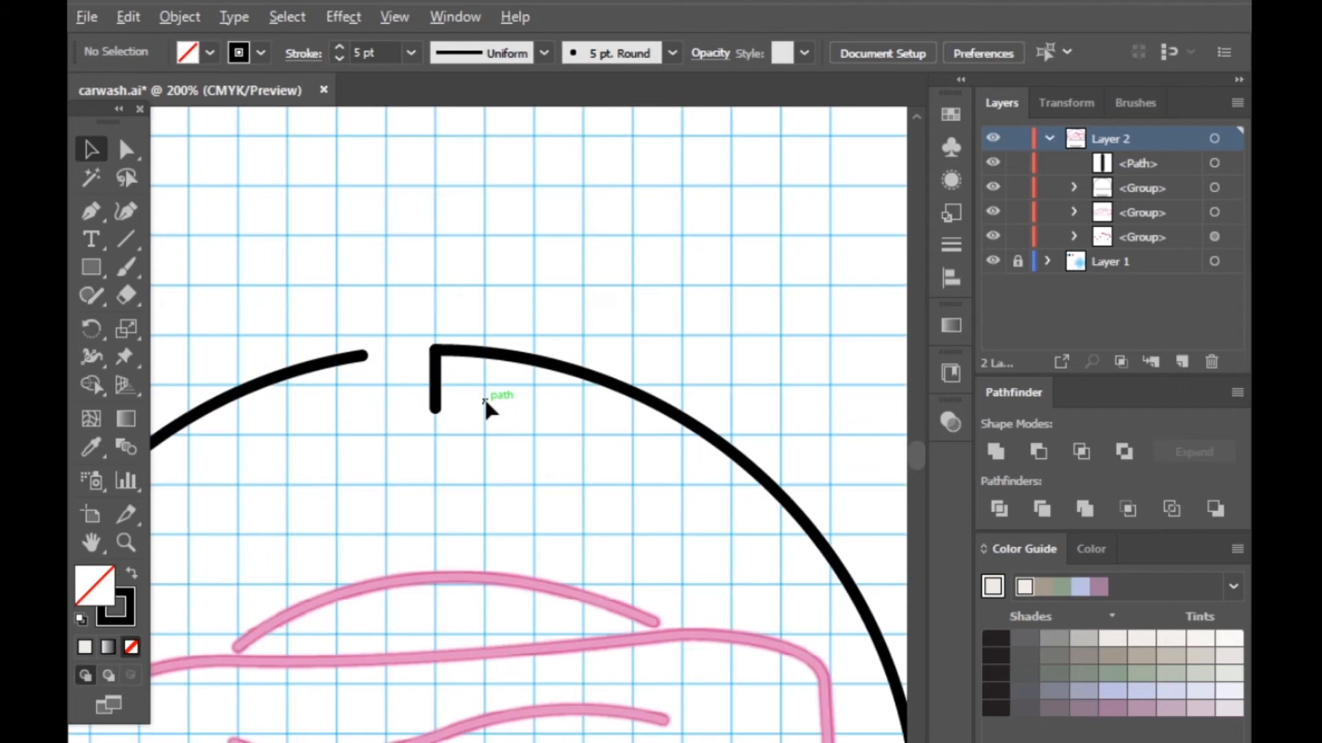
Draw a short horizontal line in the empty area right of the grid and copy the dome's black 5 pt stroke onto it
{"action": "left_click", "coordinate": [125, 240]}
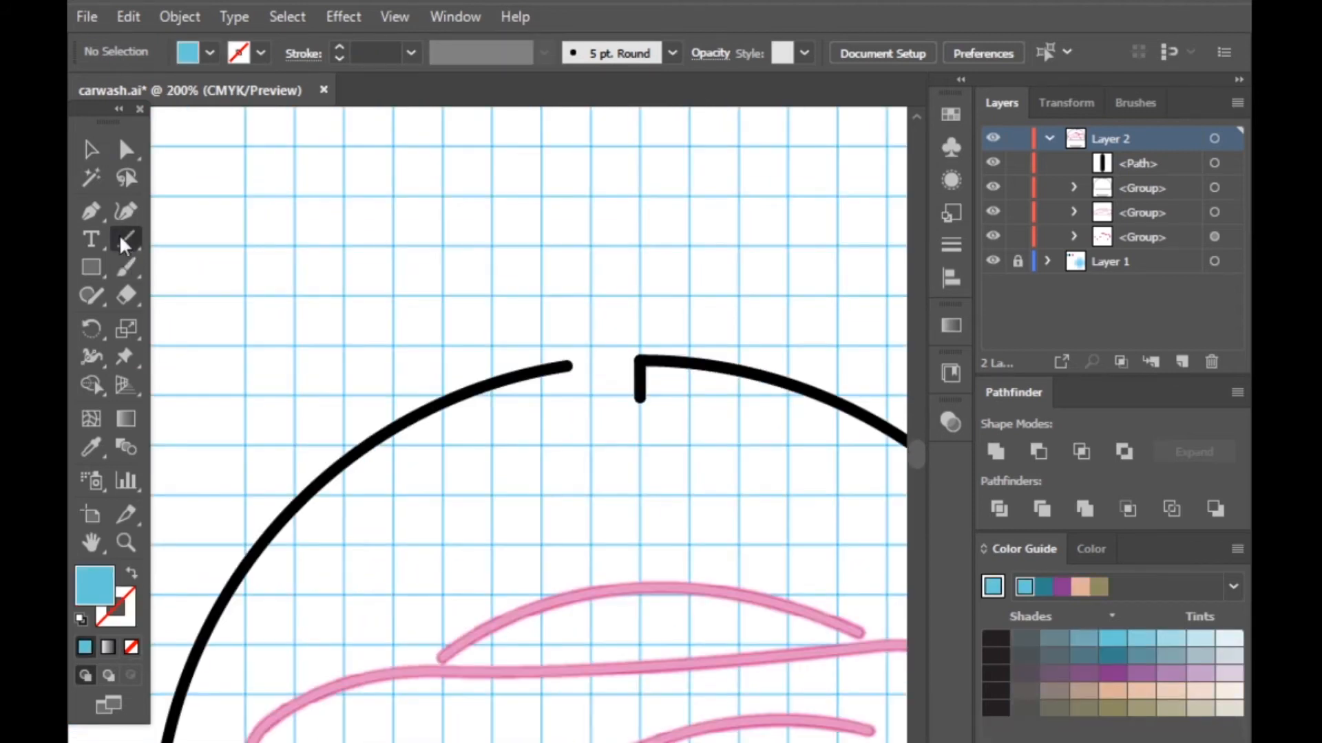
{"action": "scroll", "coordinate": [430, 455], "scroll_direction": "down", "scroll_amount": 6}
{"action": "scroll", "coordinate": [599, 412], "scroll_direction": "up", "scroll_amount": 4}
{"action": "left_click_drag", "start_coordinate": [576, 455], "coordinate": [639, 454]}
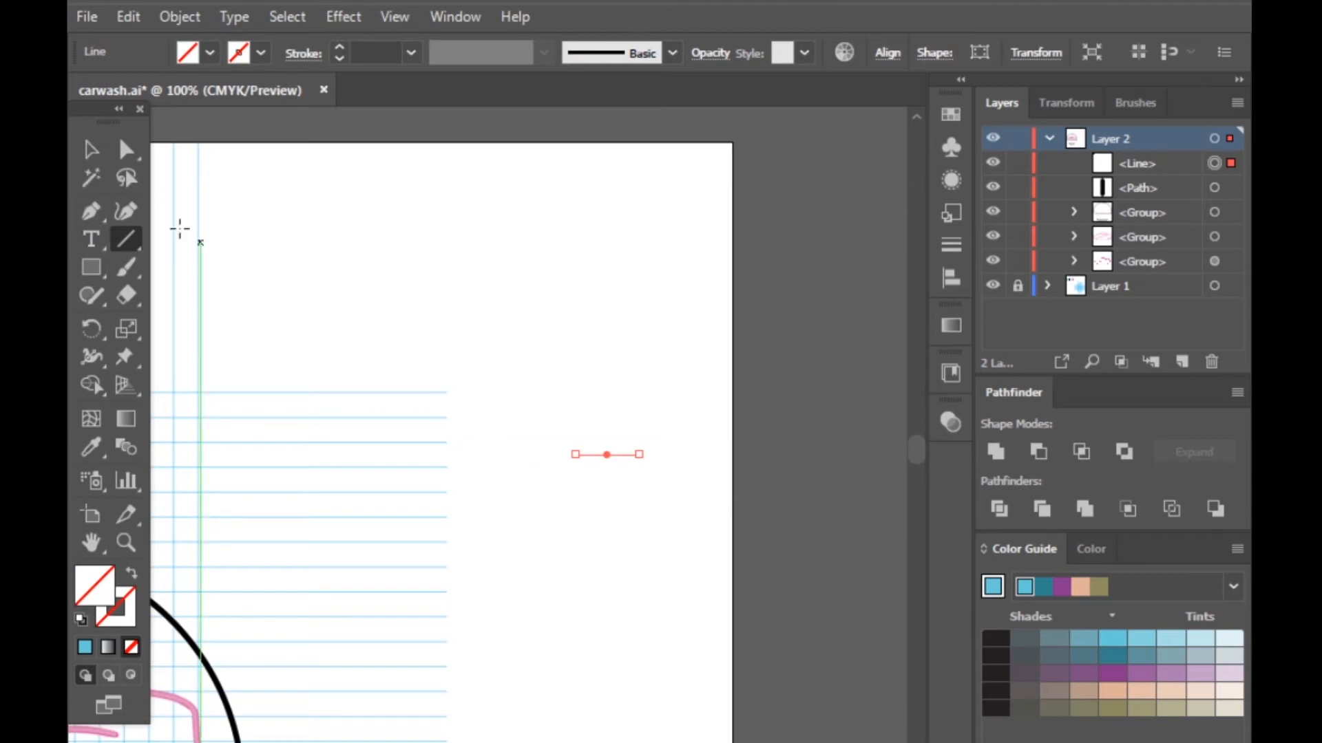
{"action": "left_click", "coordinate": [91, 447]}
{"action": "left_click", "coordinate": [211, 671]}
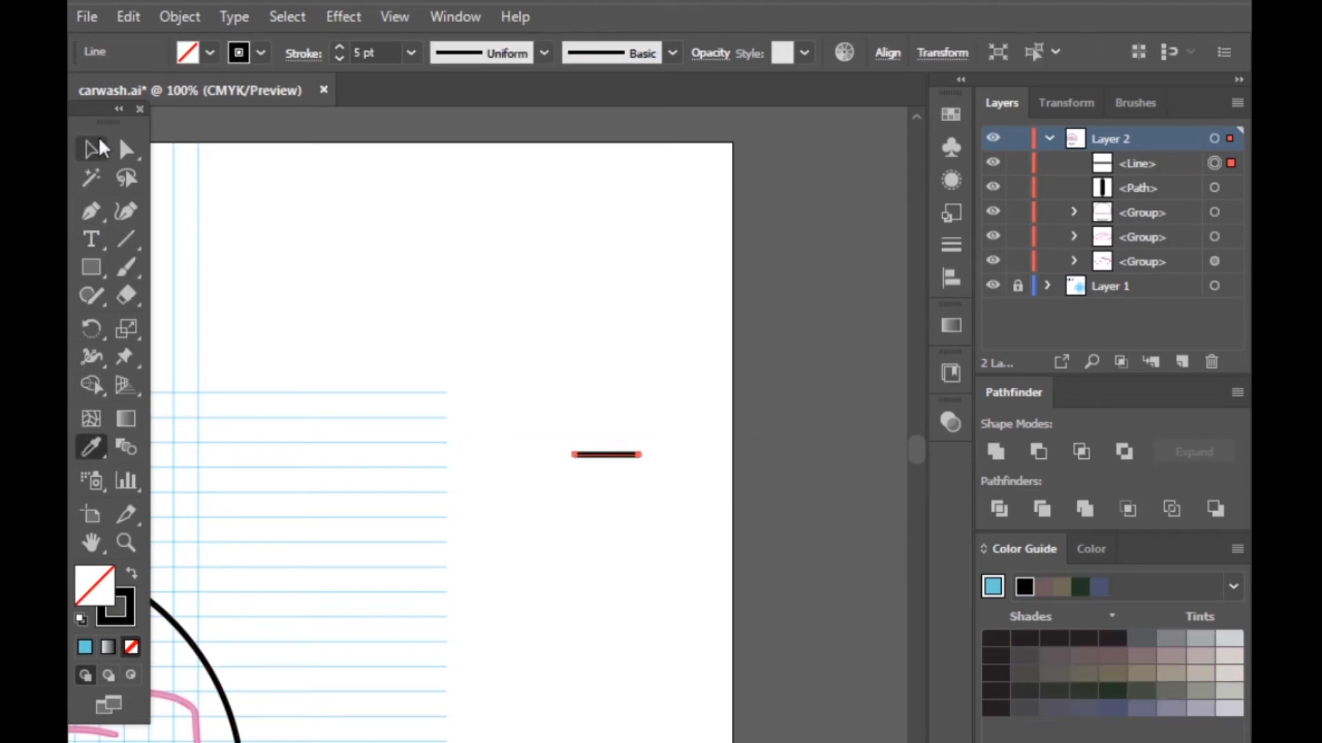
Shorten the horizontal bar to about half its length by moving its right end inward
{"action": "left_click", "coordinate": [100, 146]}
{"action": "scroll", "coordinate": [620, 463], "scroll_direction": "up", "scroll_amount": 6}
{"action": "left_click_drag", "start_coordinate": [832, 491], "coordinate": [584, 491]}
{"action": "left_click", "coordinate": [789, 387]}
{"action": "left_click", "coordinate": [643, 492]}
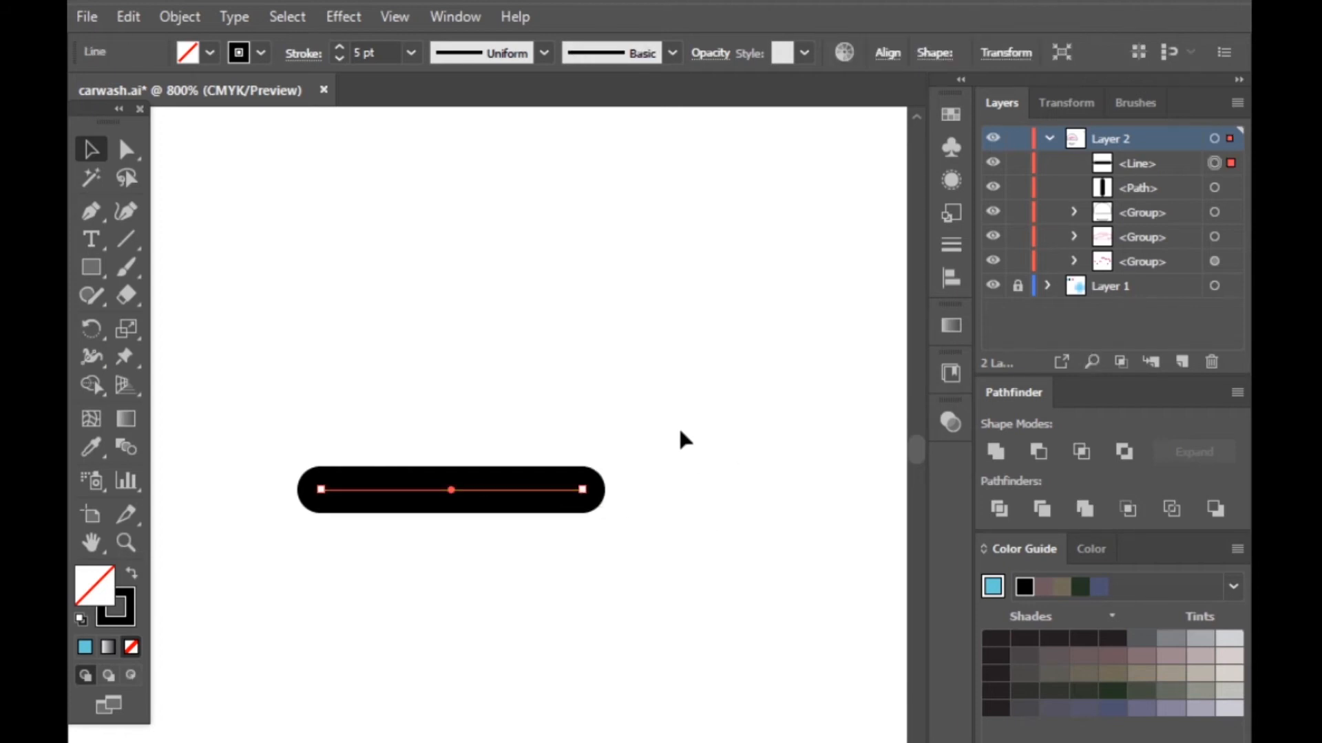
{"action": "left_click", "coordinate": [679, 427]}
With a 0.25 pt stroke, draw a 45-degree line, about 32 px wide and high, down-left from just below the bar's midpoint
{"action": "left_click", "coordinate": [94, 216]}
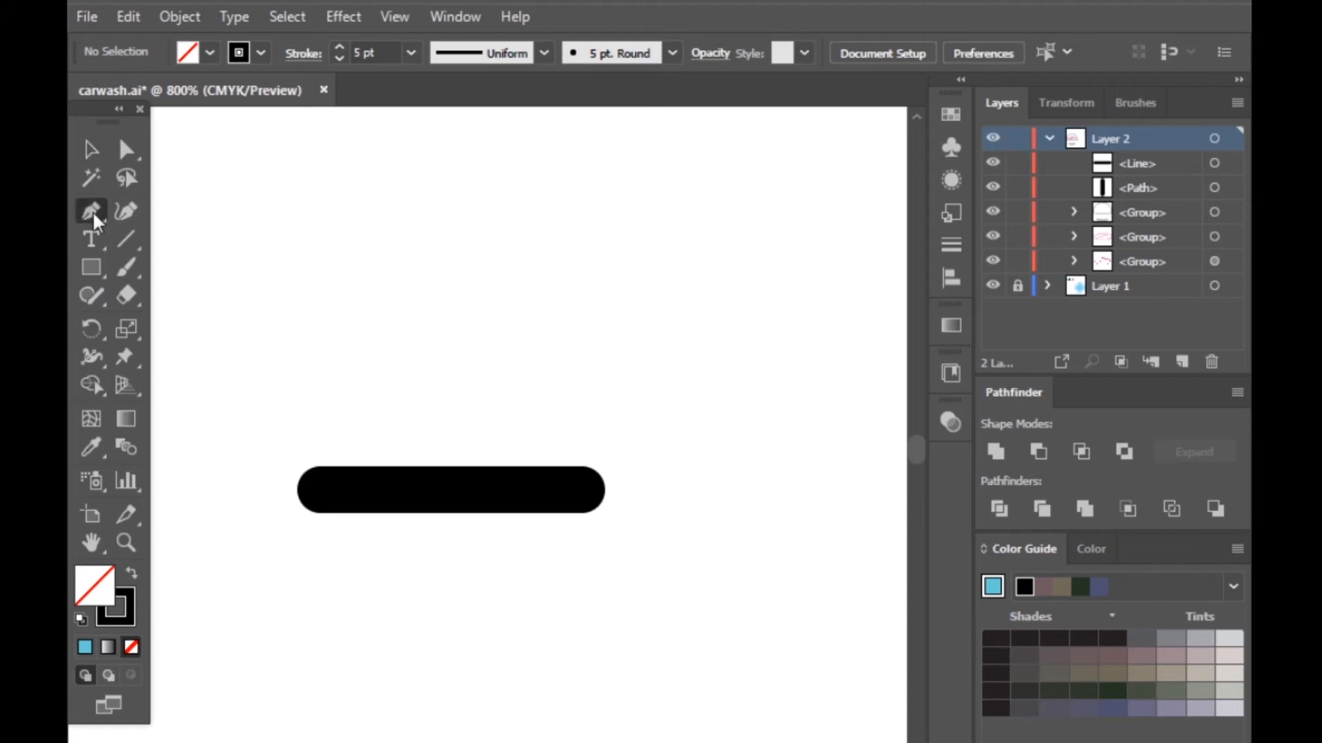
{"action": "left_click", "coordinate": [262, 54]}
{"action": "left_click", "coordinate": [411, 53]}
{"action": "left_click", "coordinate": [427, 79]}
{"action": "scroll", "coordinate": [482, 440], "scroll_direction": "down", "scroll_amount": 3}
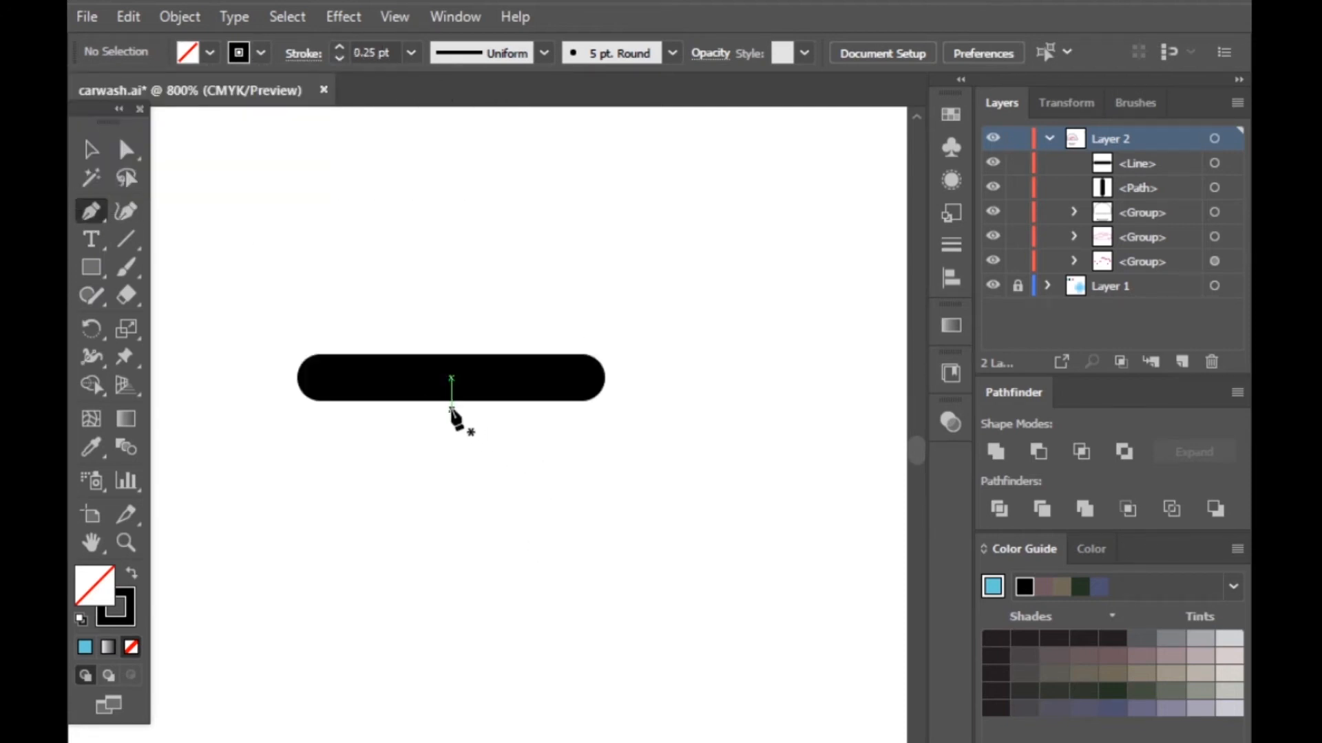
{"action": "left_click", "coordinate": [451, 406]}
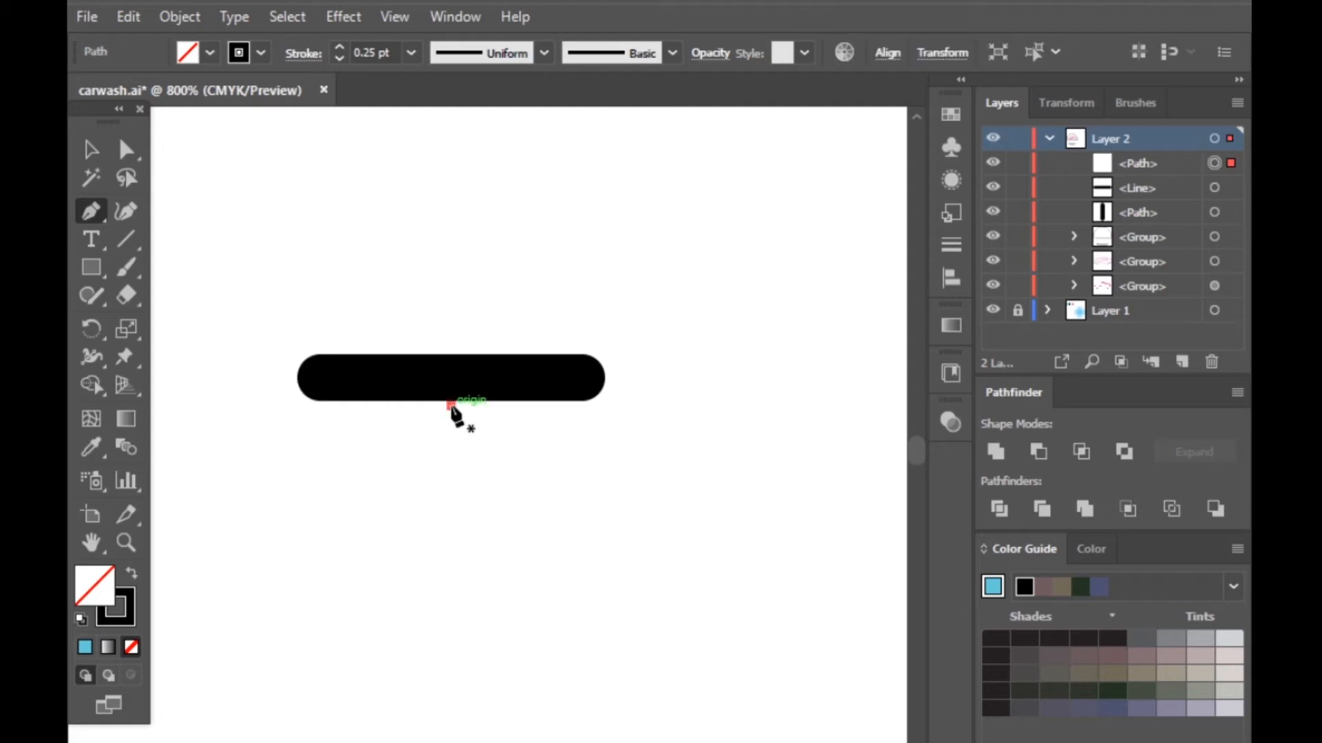
{"action": "left_click", "coordinate": [153, 706]}
{"action": "scroll", "coordinate": [400, 658], "scroll_direction": "down", "scroll_amount": 5}
{"action": "scroll", "coordinate": [364, 666], "scroll_direction": "up", "scroll_amount": 2}
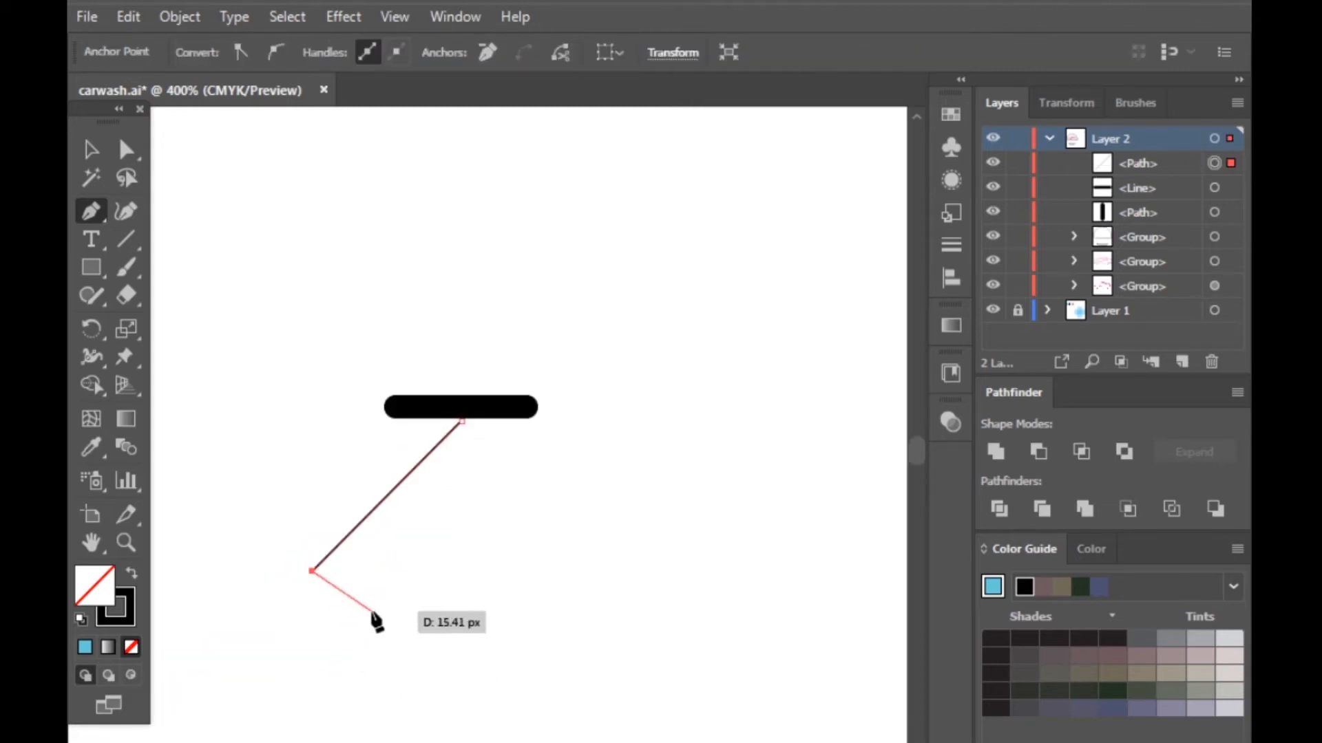
{"action": "left_click", "coordinate": [88, 149]}
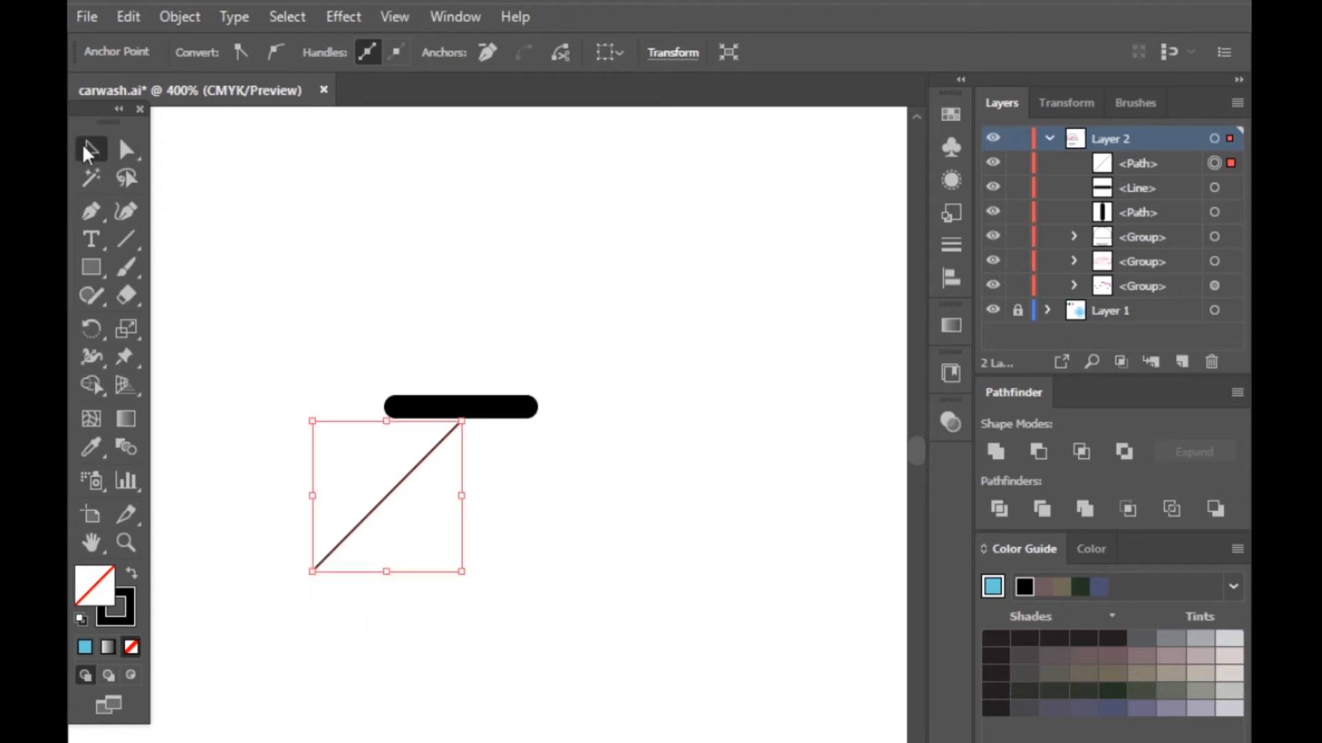
{"action": "left_click", "coordinate": [407, 526]}
{"action": "left_click", "coordinate": [354, 528]}
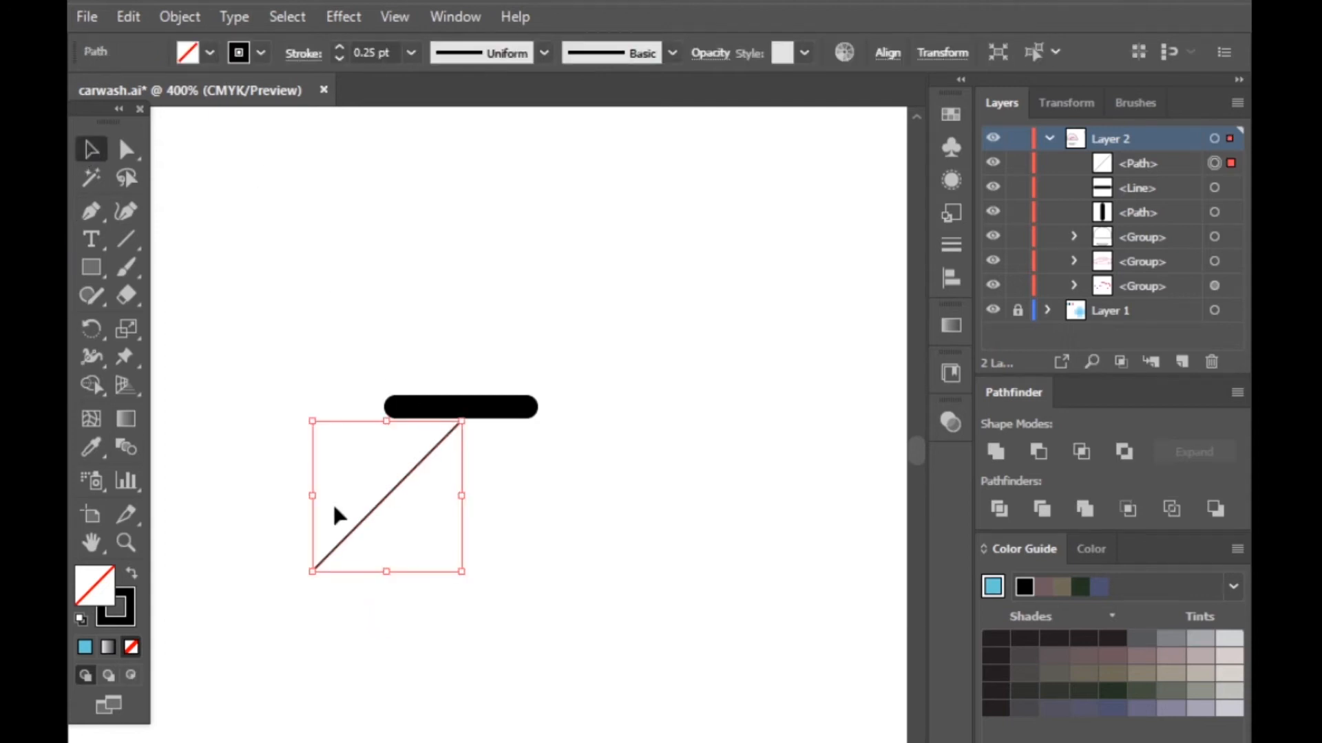
Duplicate the thin diagonal line in place and flip the copy horizontally about its upper end to form an inverted V
{"action": "left_click", "coordinate": [564, 477]}
{"action": "left_click", "coordinate": [406, 480]}
{"action": "key", "text": "ctrl+c"}
{"action": "key", "text": "ctrl+f"}
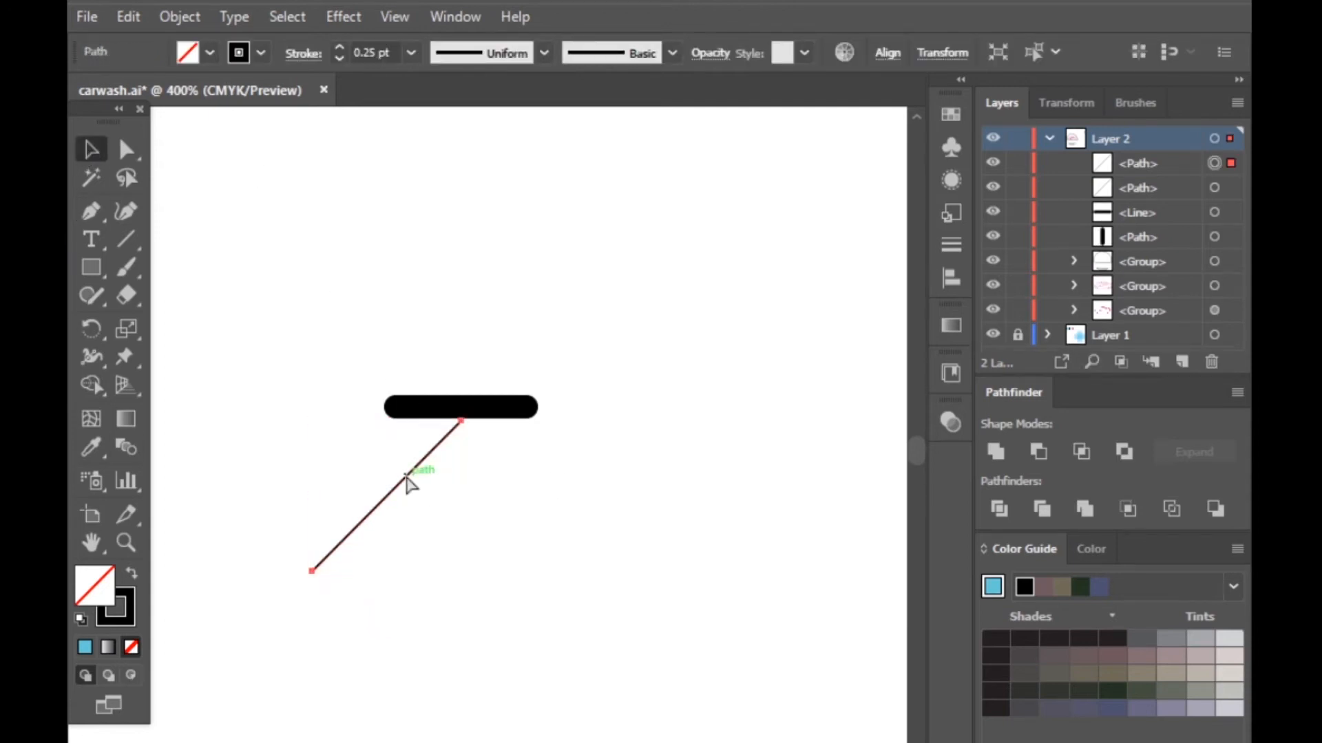
{"action": "left_click", "coordinate": [942, 53]}
{"action": "left_click", "coordinate": [964, 81]}
{"action": "left_click", "coordinate": [798, 80]}
{"action": "left_click", "coordinate": [746, 476]}
{"action": "scroll", "coordinate": [439, 438], "scroll_direction": "up", "scroll_amount": 5}
{"action": "left_click", "coordinate": [599, 369]}
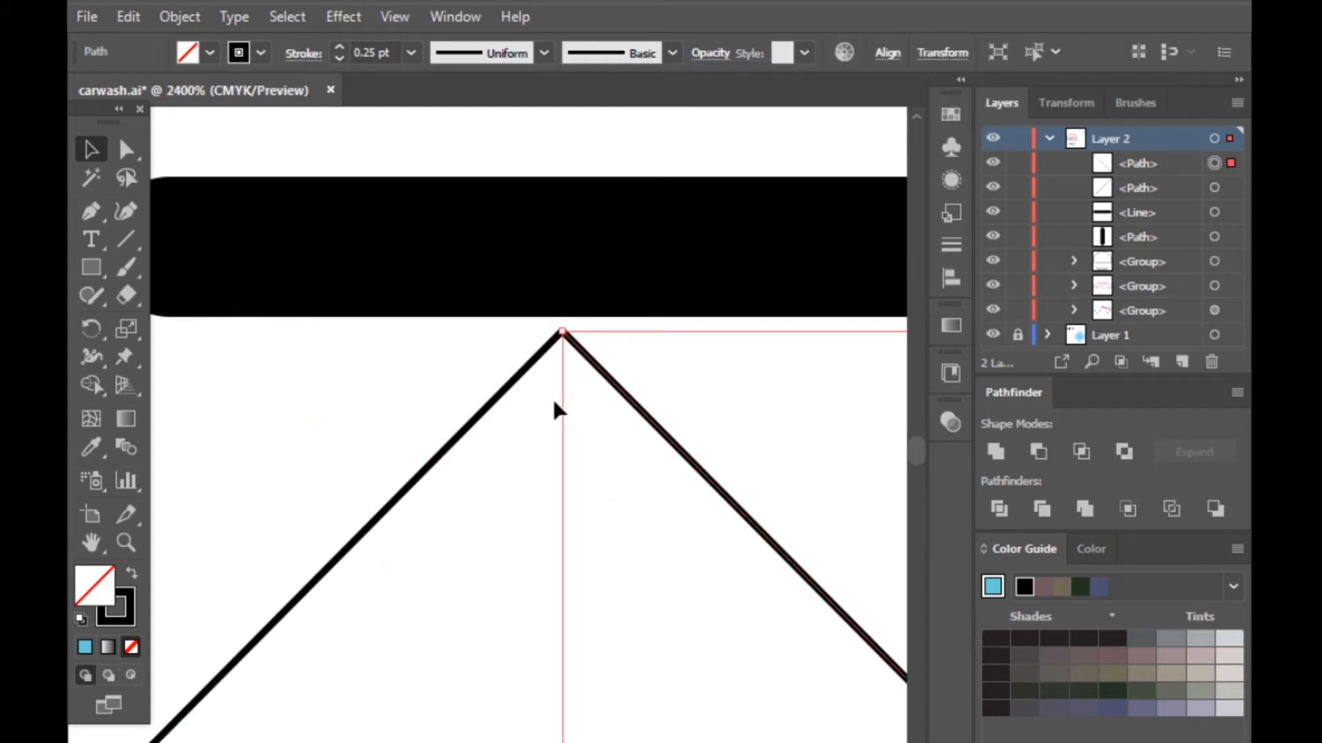
Blend the two diagonal lines with eight intermediate steps to form a fan of water spray below the bar
{"action": "scroll", "coordinate": [461, 447], "scroll_direction": "down", "scroll_amount": 3}
{"action": "left_click", "coordinate": [318, 584], "text": "shift"}
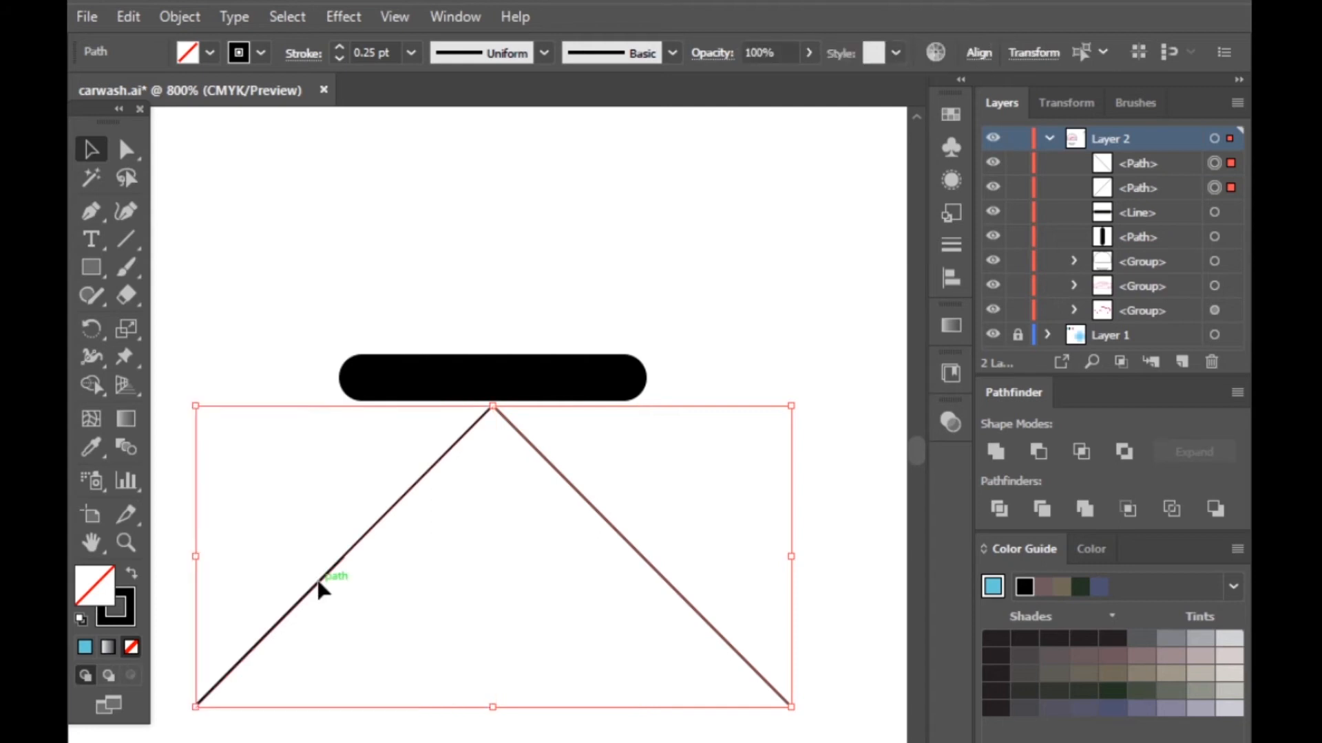
{"action": "left_click", "coordinate": [808, 581]}
{"action": "left_click_drag", "start_coordinate": [808, 581], "coordinate": [245, 564]}
{"action": "left_click", "coordinate": [181, 16]}
{"action": "mouse_move", "coordinate": [296, 573]}
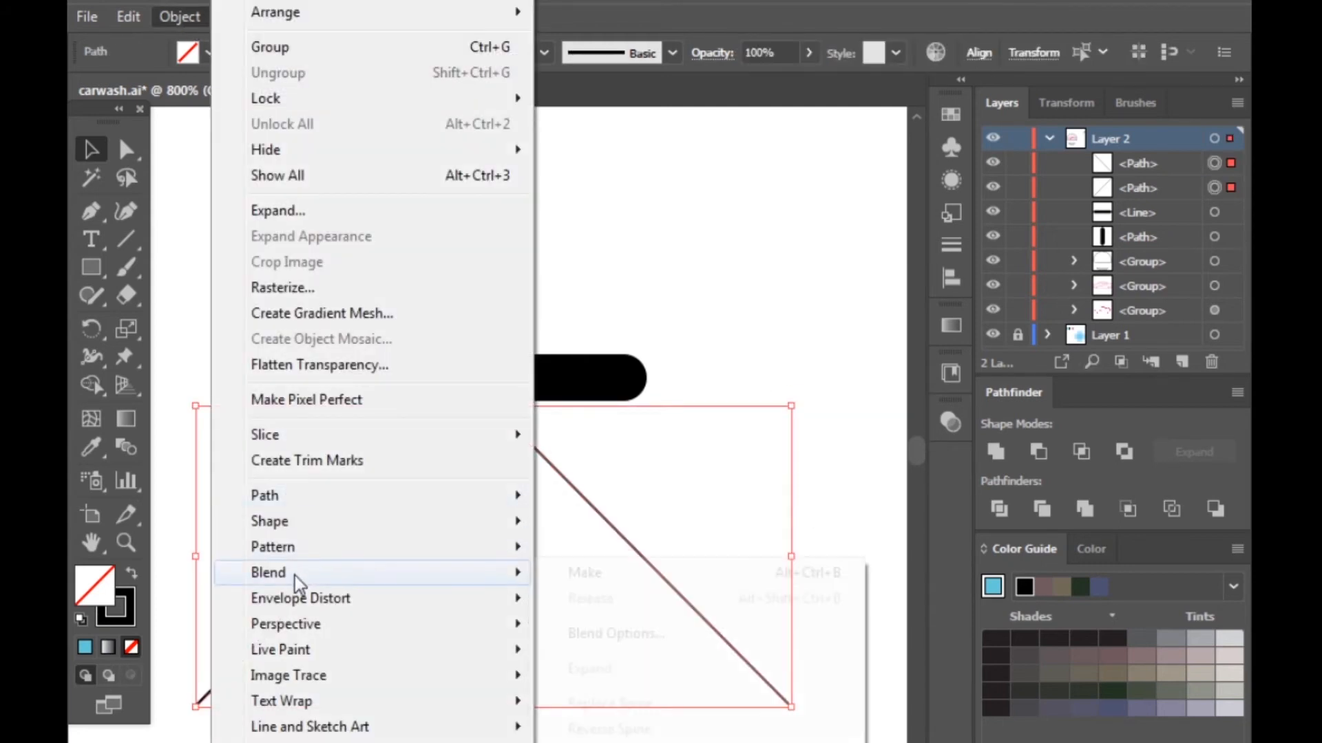
{"action": "left_click", "coordinate": [616, 633]}
{"action": "left_click", "coordinate": [1024, 310]}
{"action": "left_click", "coordinate": [1056, 361]}
{"action": "left_click", "coordinate": [1039, 419]}
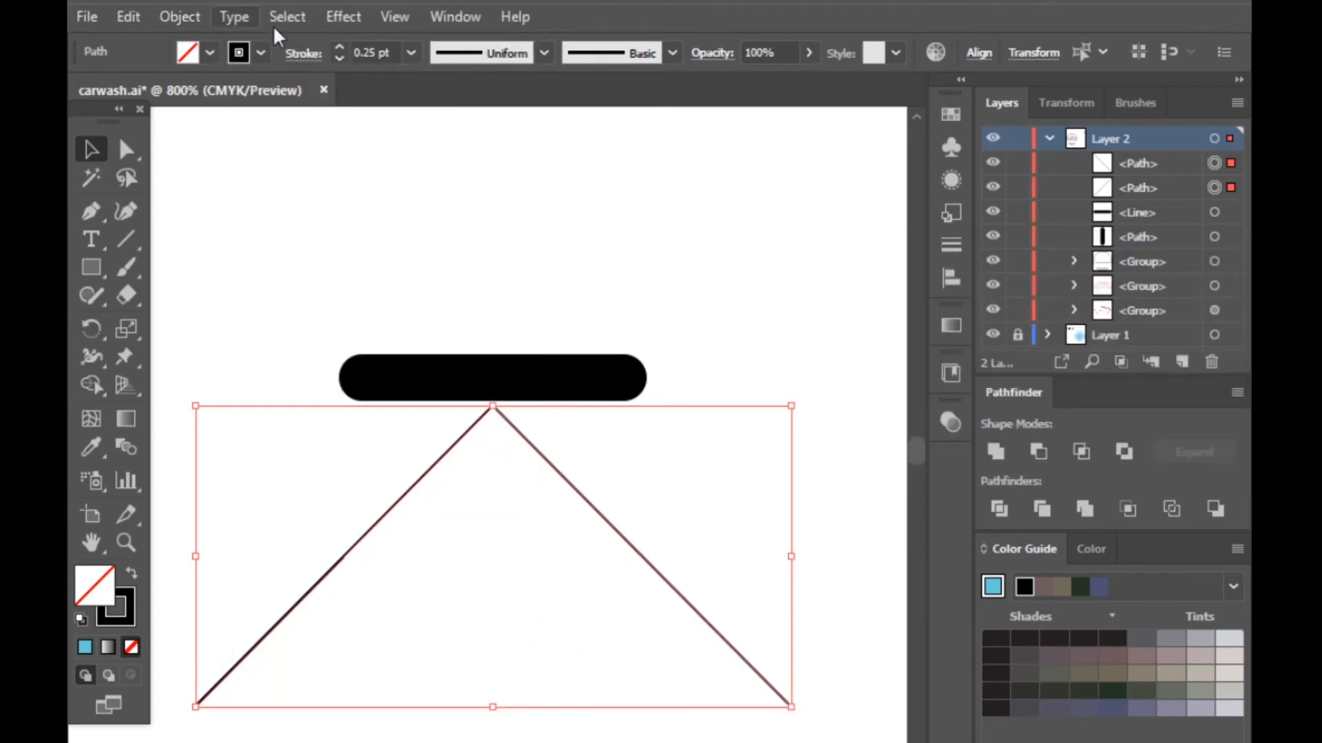
{"action": "left_click", "coordinate": [180, 16]}
{"action": "mouse_move", "coordinate": [296, 573]}
{"action": "left_click", "coordinate": [614, 570]}
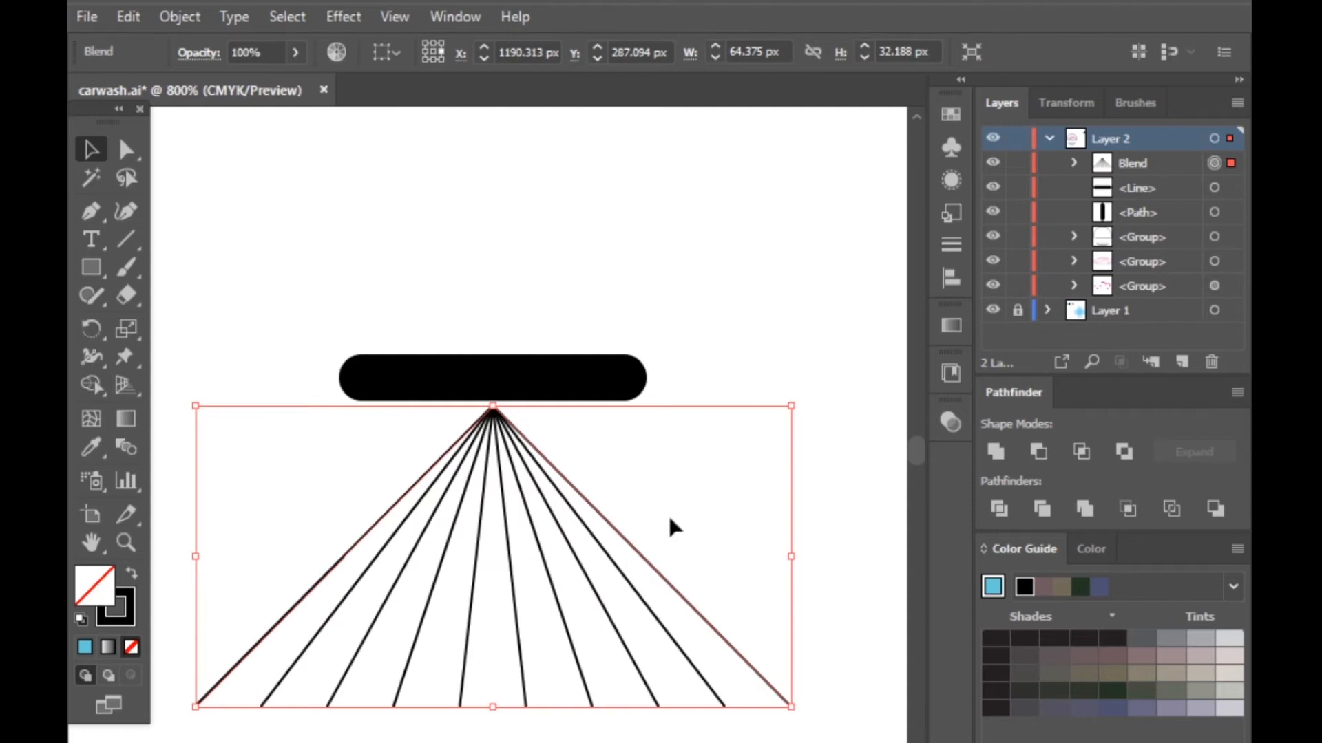
{"action": "scroll", "coordinate": [551, 568], "scroll_direction": "down", "scroll_amount": 3}
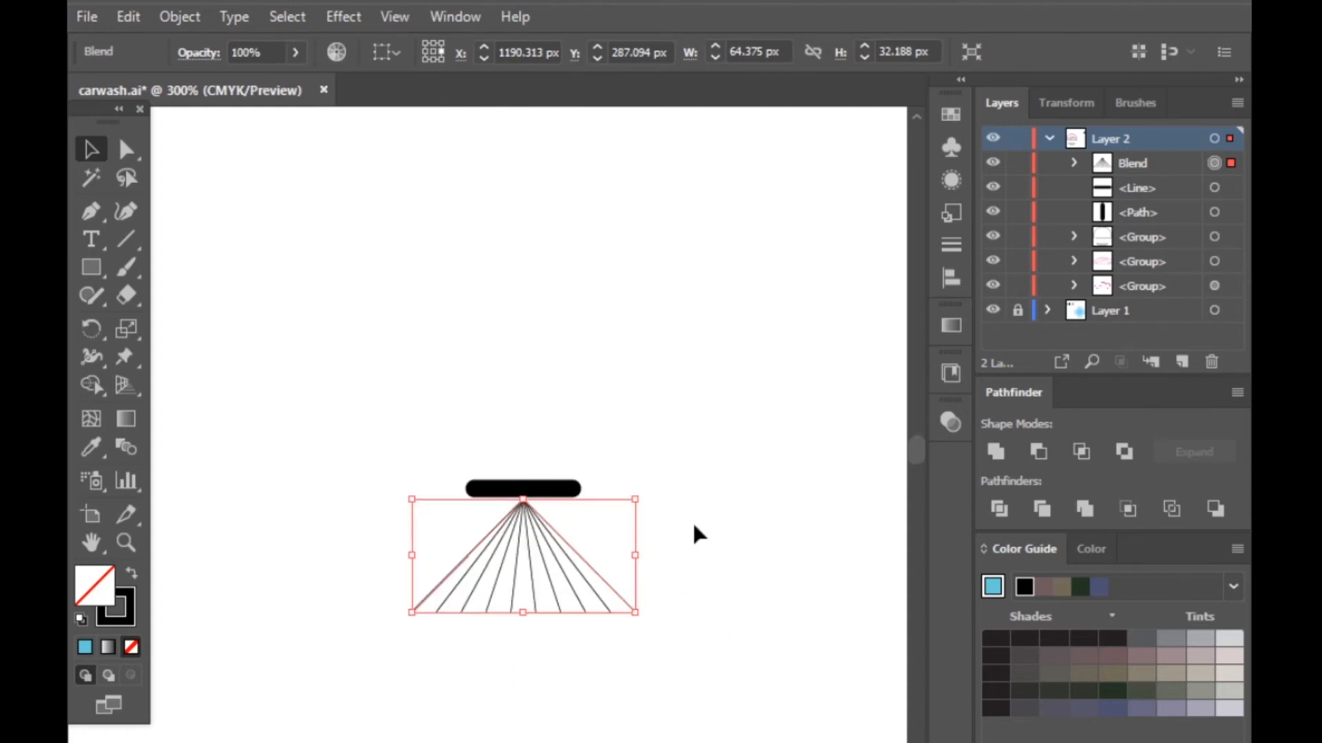
{"action": "left_click", "coordinate": [694, 526]}
{"action": "scroll", "coordinate": [630, 551], "scroll_direction": "down", "scroll_amount": 3}
{"action": "scroll", "coordinate": [620, 565], "scroll_direction": "up", "scroll_amount": 5}
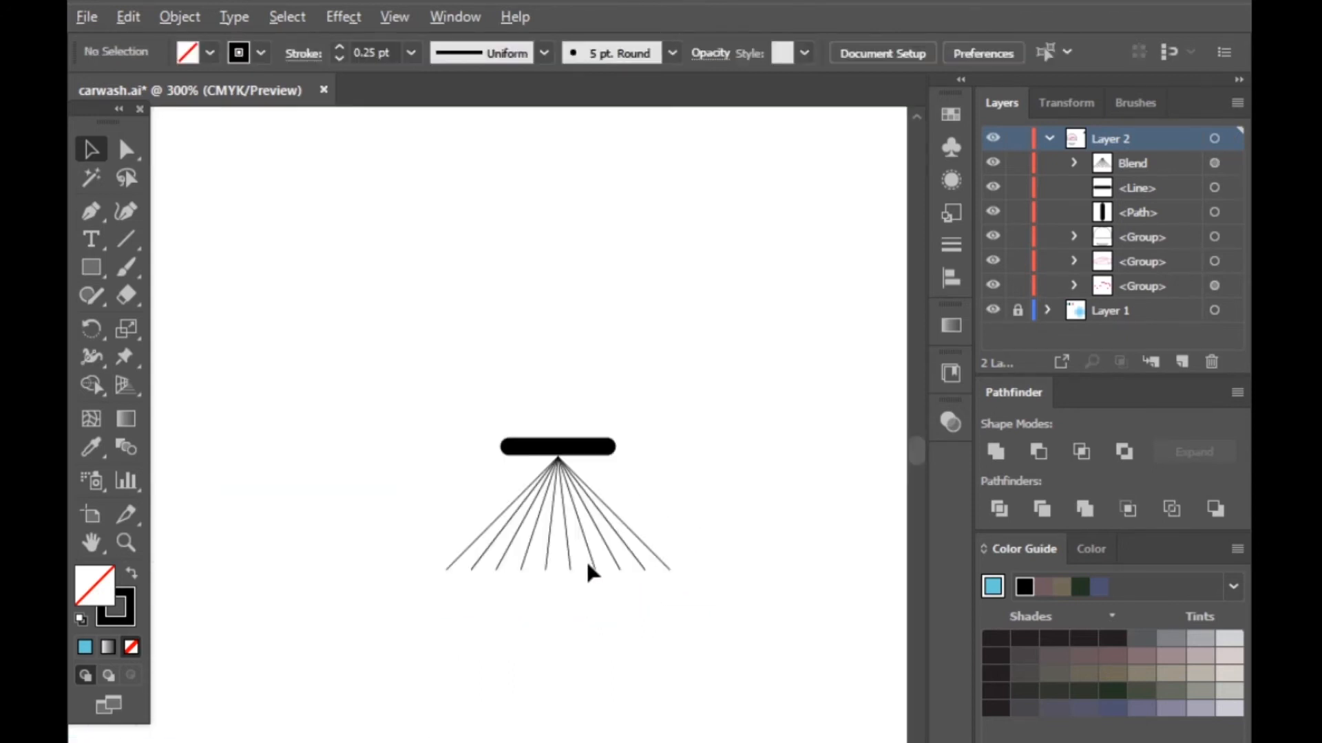
Shorten the thick bar above the spray fan further by moving its right end inward
{"action": "left_click", "coordinate": [562, 355]}
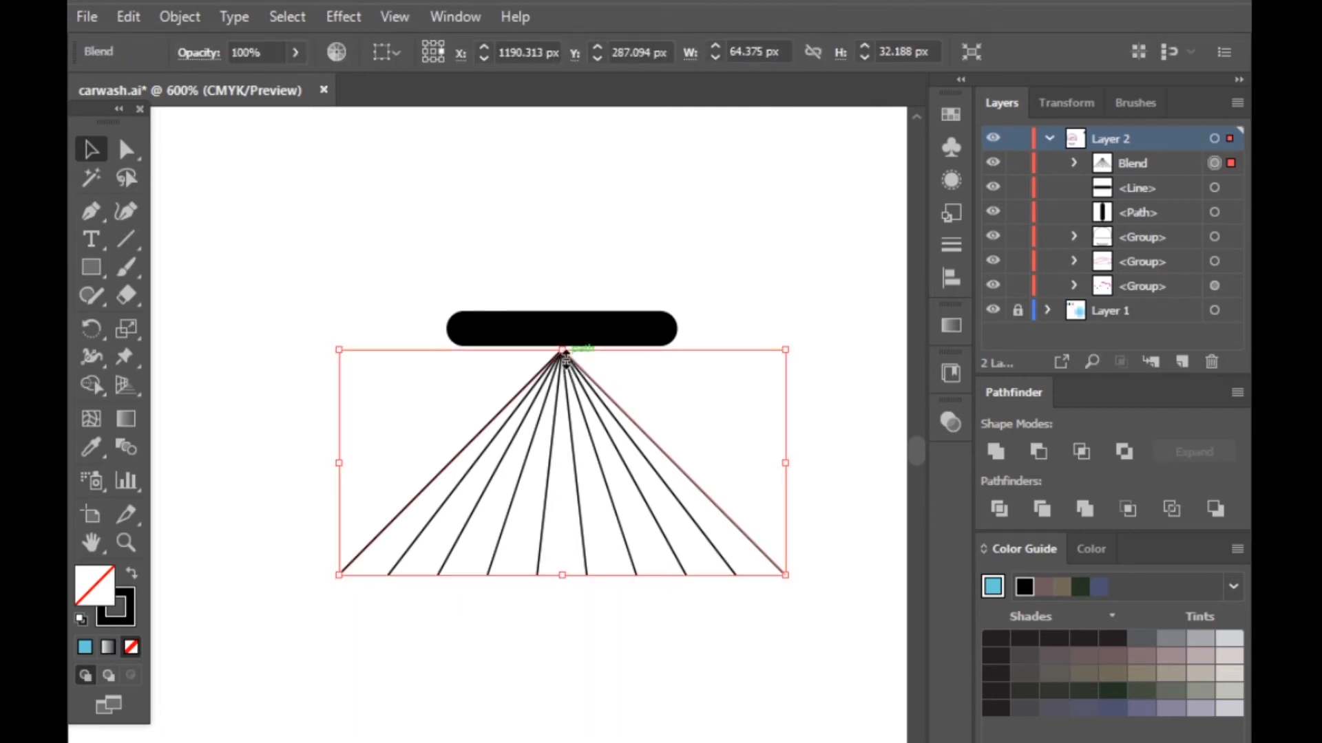
{"action": "scroll", "coordinate": [722, 317], "scroll_direction": "down", "scroll_amount": 5}
{"action": "scroll", "coordinate": [742, 311], "scroll_direction": "down", "scroll_amount": 2}
{"action": "scroll", "coordinate": [676, 312], "scroll_direction": "up", "scroll_amount": 2}
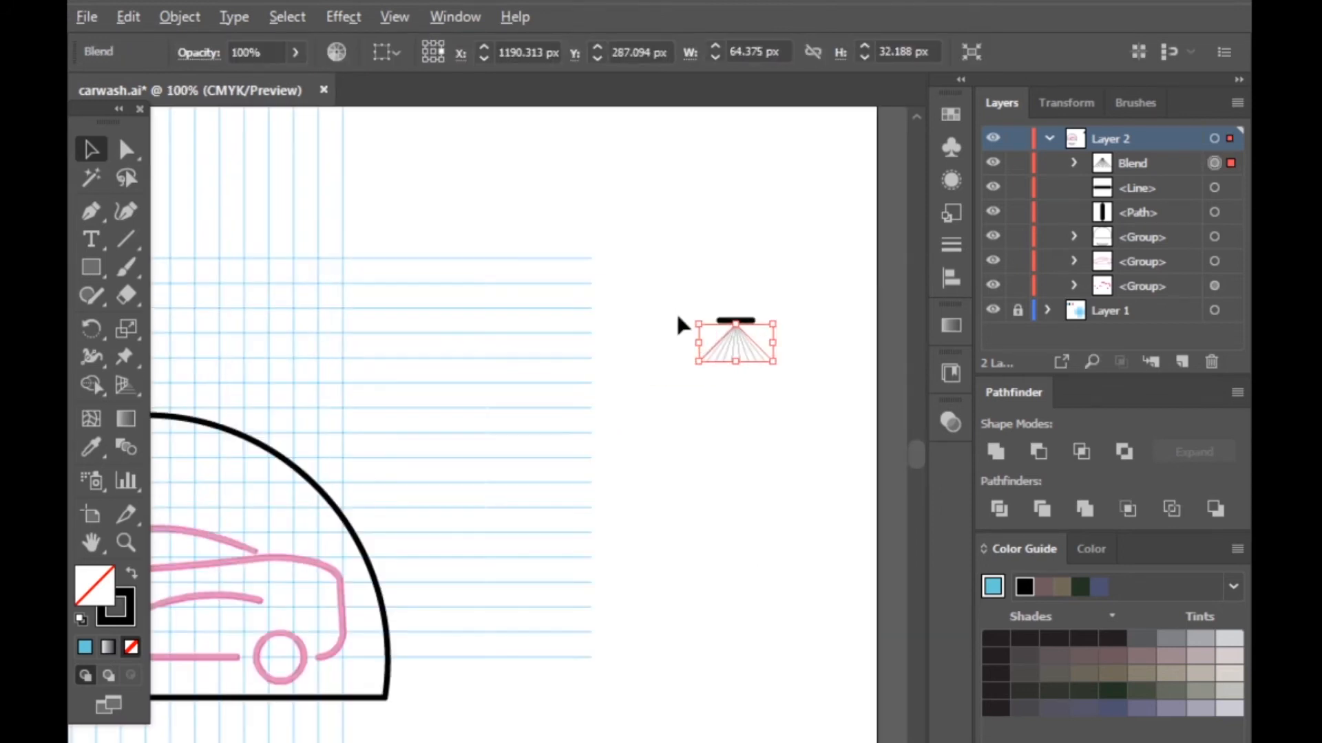
{"action": "scroll", "coordinate": [681, 289], "scroll_direction": "down", "scroll_amount": 1}
{"action": "left_click", "coordinate": [739, 300]}
{"action": "scroll", "coordinate": [734, 310], "scroll_direction": "up", "scroll_amount": 7}
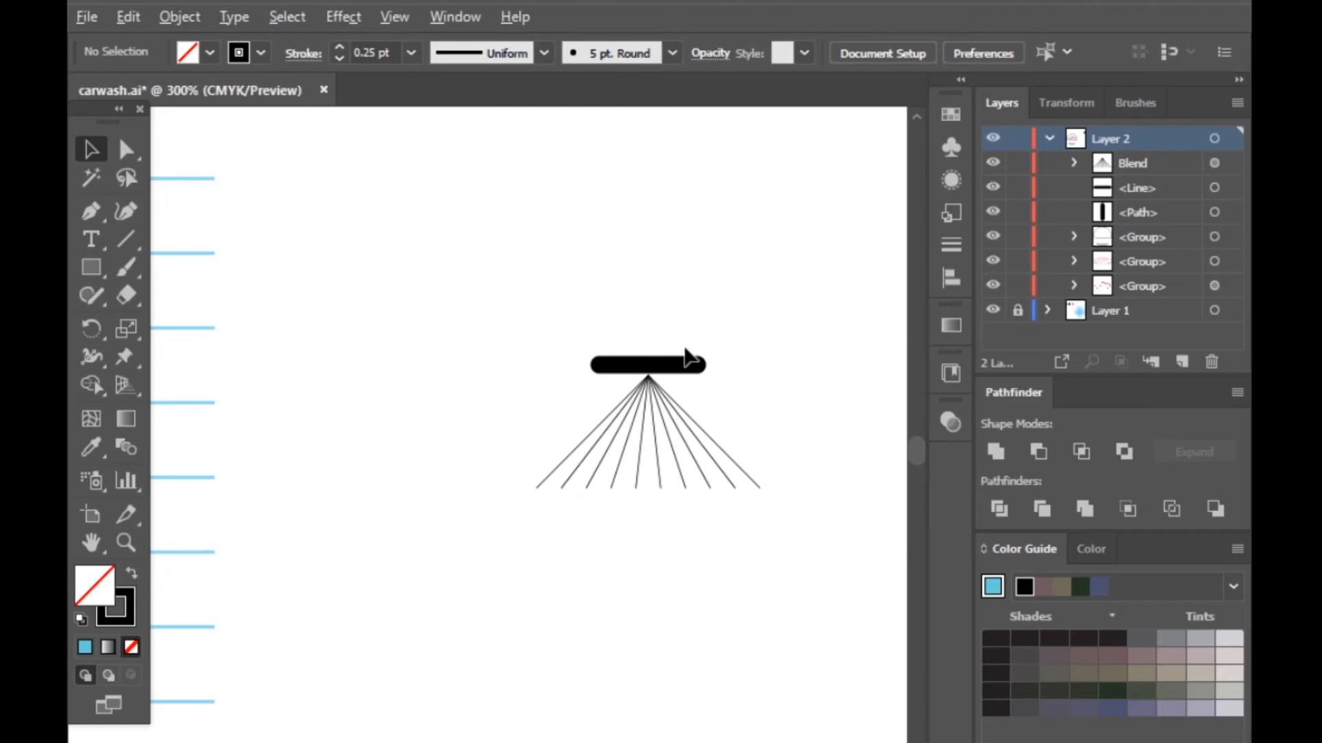
{"action": "scroll", "coordinate": [664, 358], "scroll_direction": "up", "scroll_amount": 2}
{"action": "key", "text": "v"}
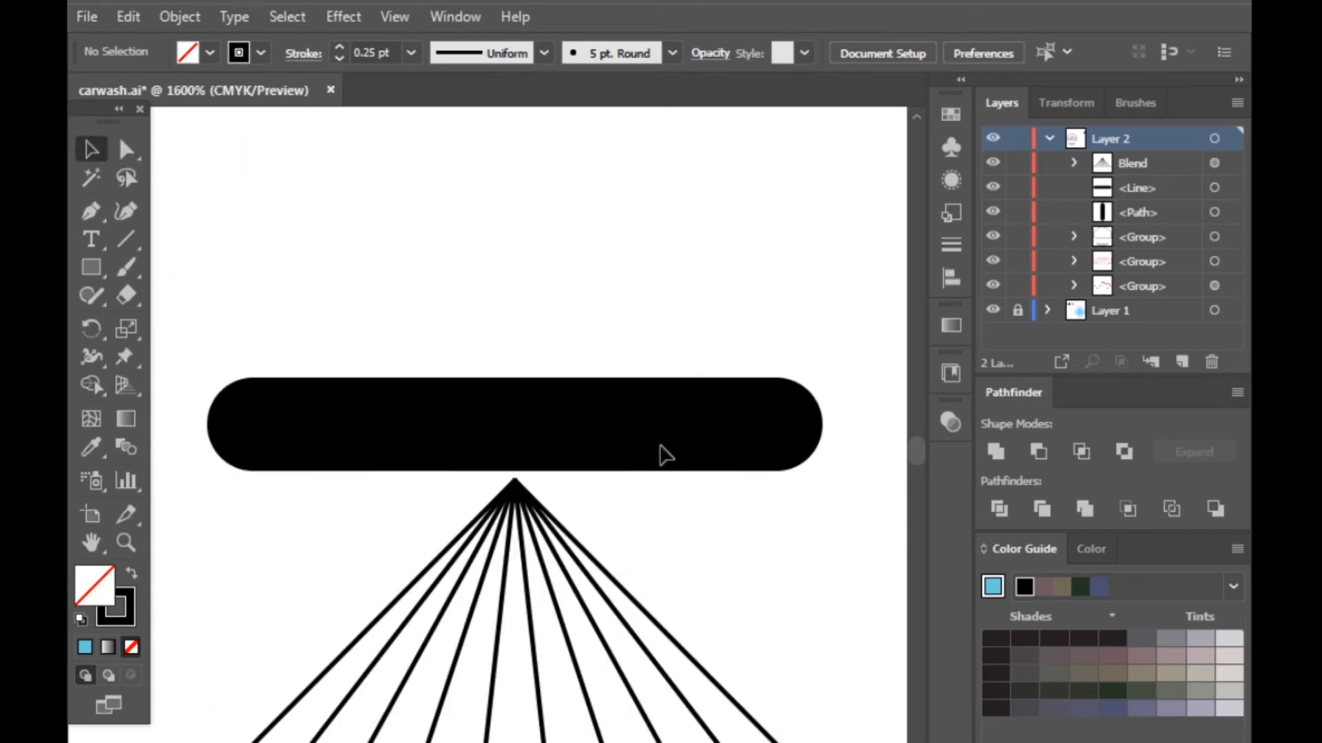
{"action": "left_click_drag", "start_coordinate": [778, 434], "coordinate": [613, 433]}
{"action": "scroll", "coordinate": [753, 329], "scroll_direction": "down", "scroll_amount": 2}
Align the bar and the spray fan horizontally on their centres
{"action": "left_click_drag", "start_coordinate": [507, 281], "coordinate": [592, 413]}
{"action": "left_click", "coordinate": [458, 53]}
{"action": "left_click", "coordinate": [659, 303]}
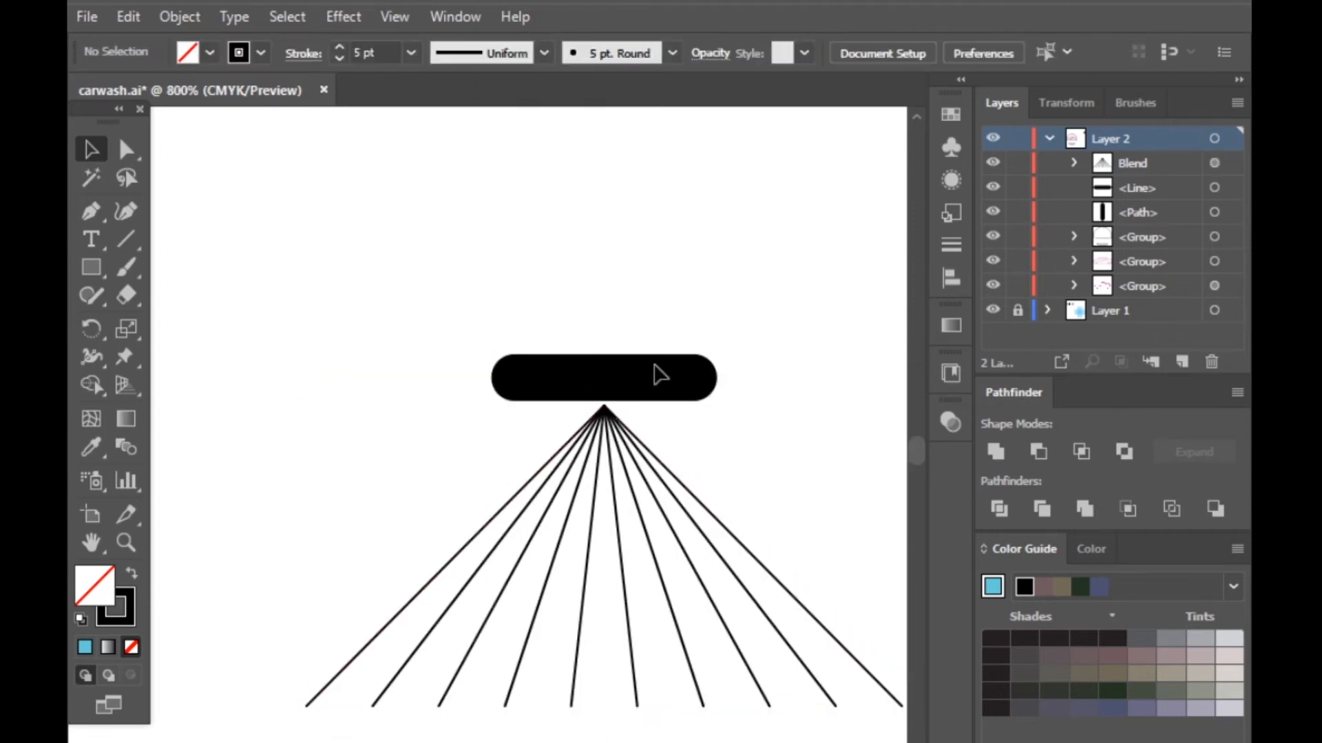
{"action": "left_click_drag", "start_coordinate": [638, 395], "coordinate": [638, 396]}
{"action": "left_click", "coordinate": [666, 283]}
{"action": "scroll", "coordinate": [665, 282], "scroll_direction": "down", "scroll_amount": 4}
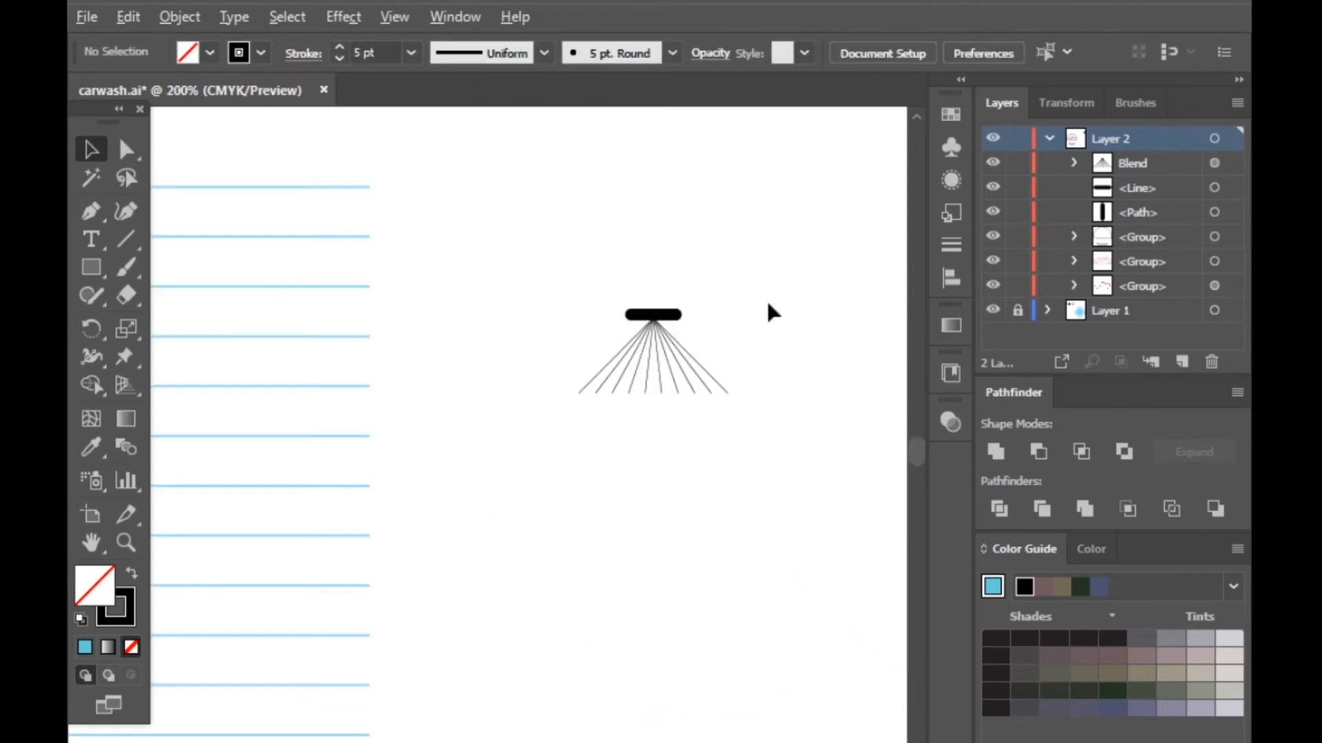
Move the bar and spray fan together into the dome so the bar sits at the lower end of the vertical line
{"action": "scroll", "coordinate": [768, 299], "scroll_direction": "down", "scroll_amount": 2}
{"action": "left_click_drag", "start_coordinate": [646, 269], "coordinate": [482, 403]}
{"action": "scroll", "coordinate": [798, 372], "scroll_direction": "down", "scroll_amount": 2}
{"action": "scroll", "coordinate": [482, 410], "scroll_direction": "up", "scroll_amount": 4}
{"action": "scroll", "coordinate": [475, 424], "scroll_direction": "down", "scroll_amount": 1}
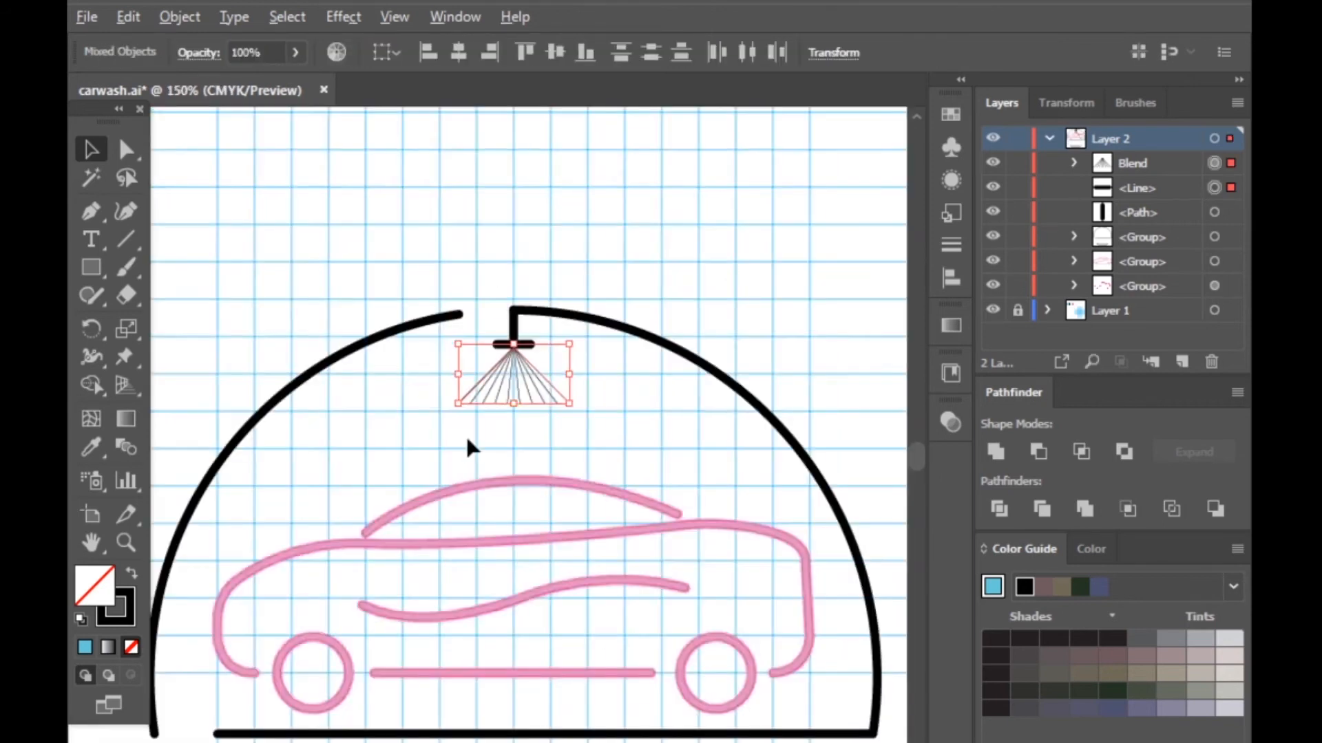
Expand the spray fan, bar, vertical line and dome outline from strokes into filled shapes
{"action": "scroll", "coordinate": [468, 447], "scroll_direction": "down", "scroll_amount": 2}
{"action": "left_click", "coordinate": [477, 406]}
{"action": "scroll", "coordinate": [478, 406], "scroll_direction": "up", "scroll_amount": 3}
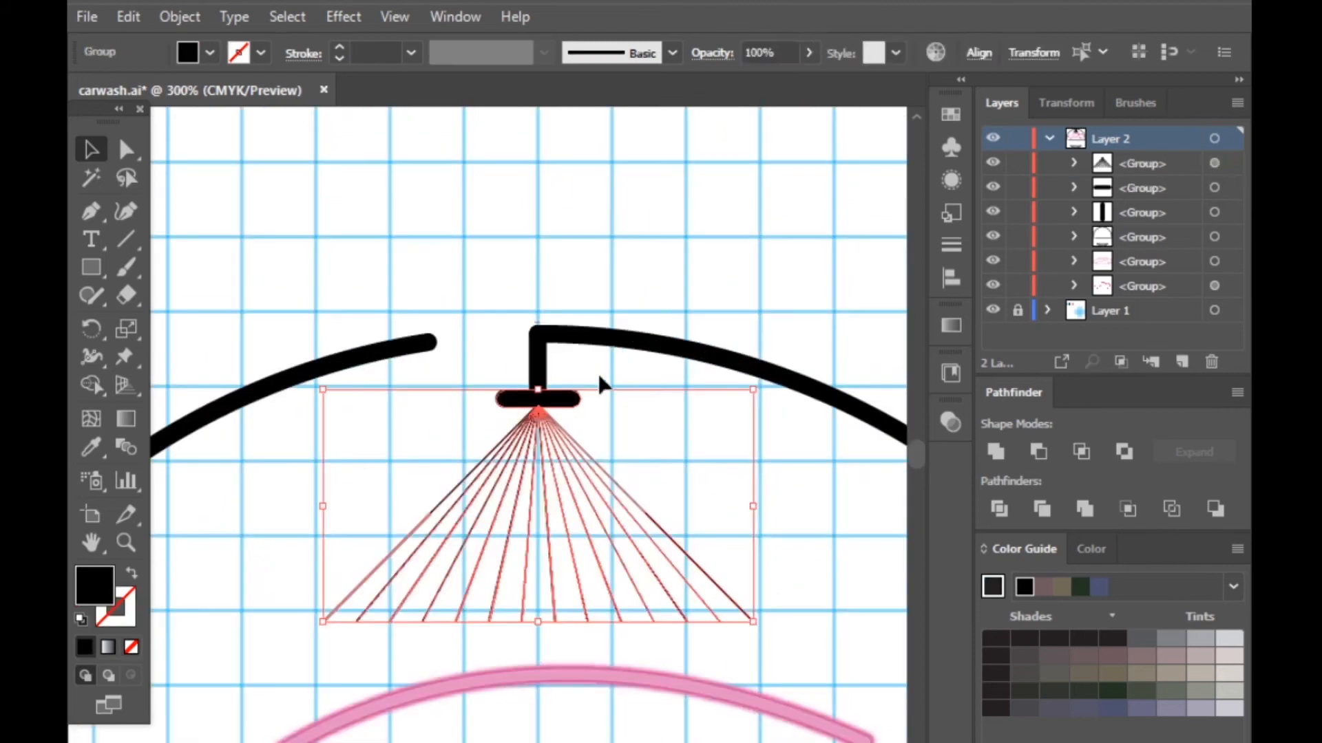
Unite the shower bar, the vertical line and the dome outline into a single shape
{"action": "left_click", "coordinate": [550, 400]}
{"action": "scroll", "coordinate": [554, 410], "scroll_direction": "up", "scroll_amount": 2}
{"action": "scroll", "coordinate": [555, 406], "scroll_direction": "down", "scroll_amount": 1}
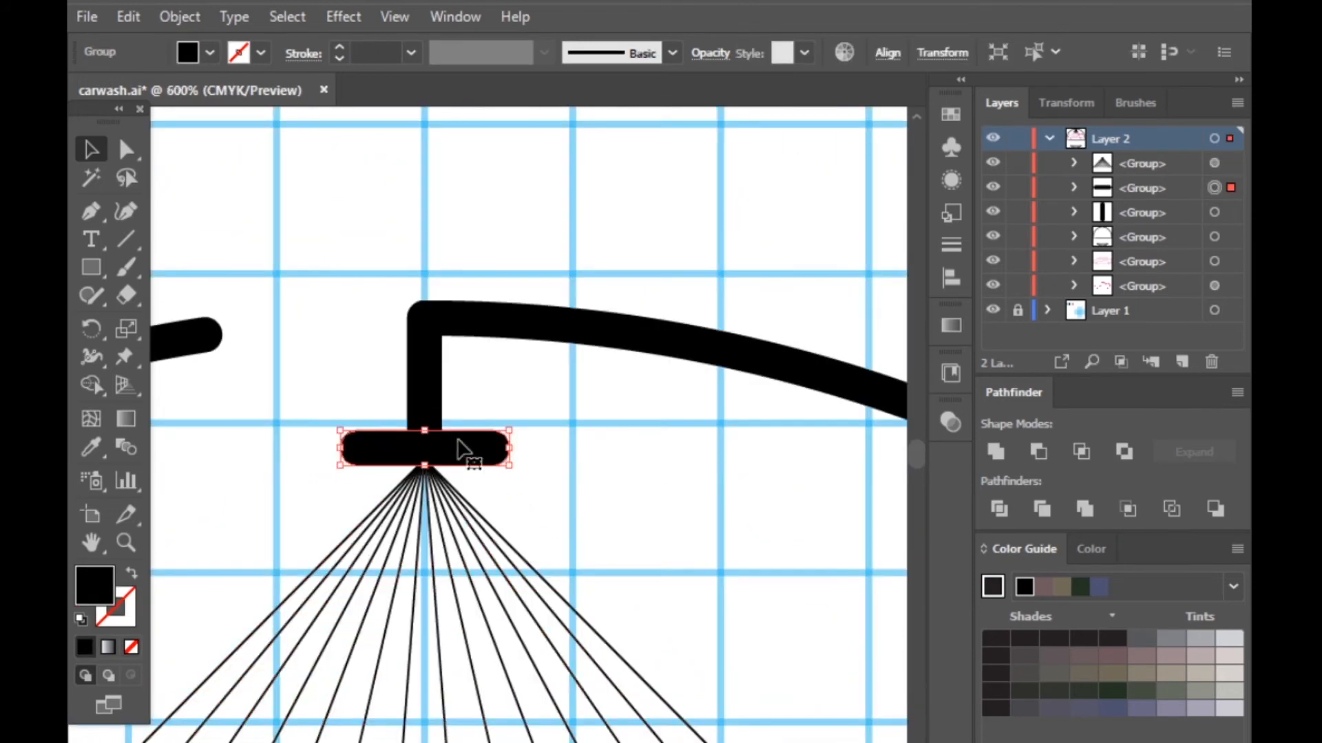
{"action": "left_click", "coordinate": [425, 372], "text": "shift"}
{"action": "left_click", "coordinate": [588, 340], "text": "shift"}
{"action": "left_click", "coordinate": [996, 452]}
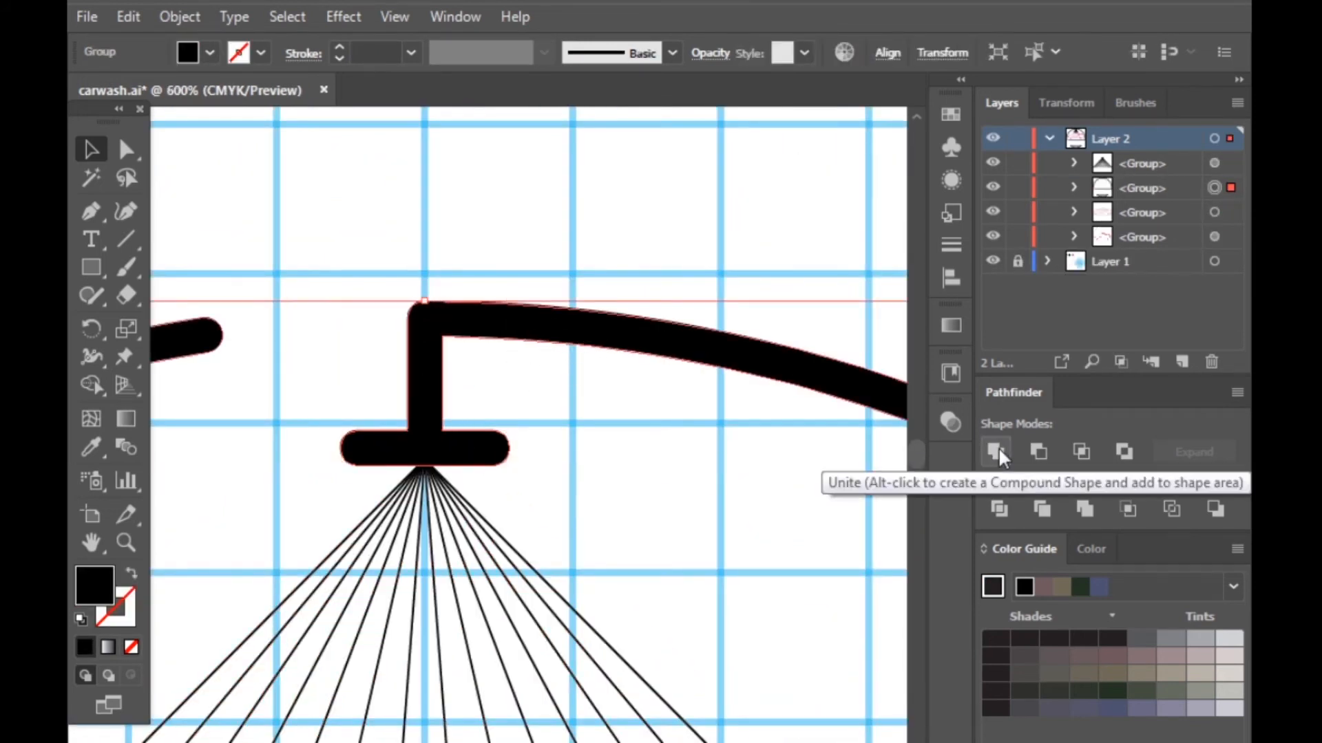
Recolour the united dome and shower head shape with the off-white palette swatch above the artboard
{"action": "scroll", "coordinate": [403, 475], "scroll_direction": "down", "scroll_amount": 4}
{"action": "scroll", "coordinate": [482, 461], "scroll_direction": "down", "scroll_amount": 4}
{"action": "scroll", "coordinate": [611, 433], "scroll_direction": "down", "scroll_amount": 2}
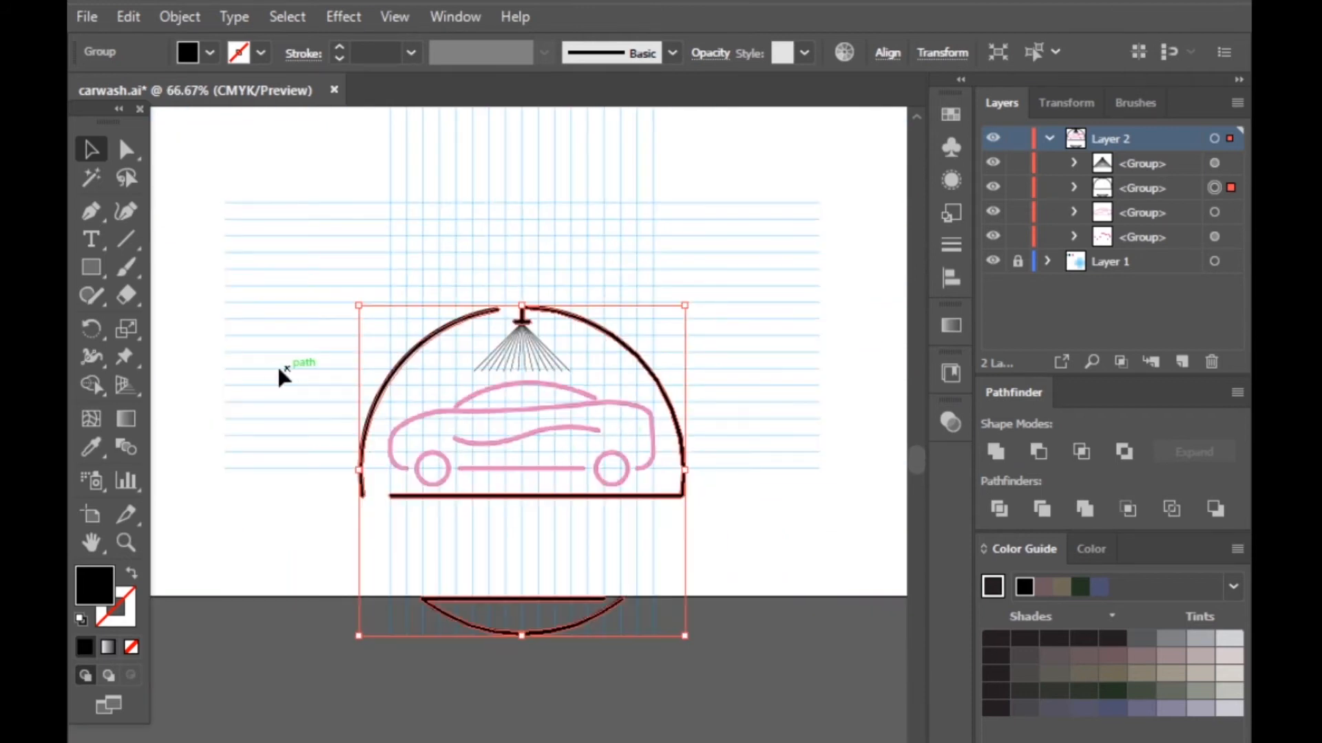
{"action": "left_click", "coordinate": [91, 447]}
{"action": "scroll", "coordinate": [413, 392], "scroll_direction": "down", "scroll_amount": 3}
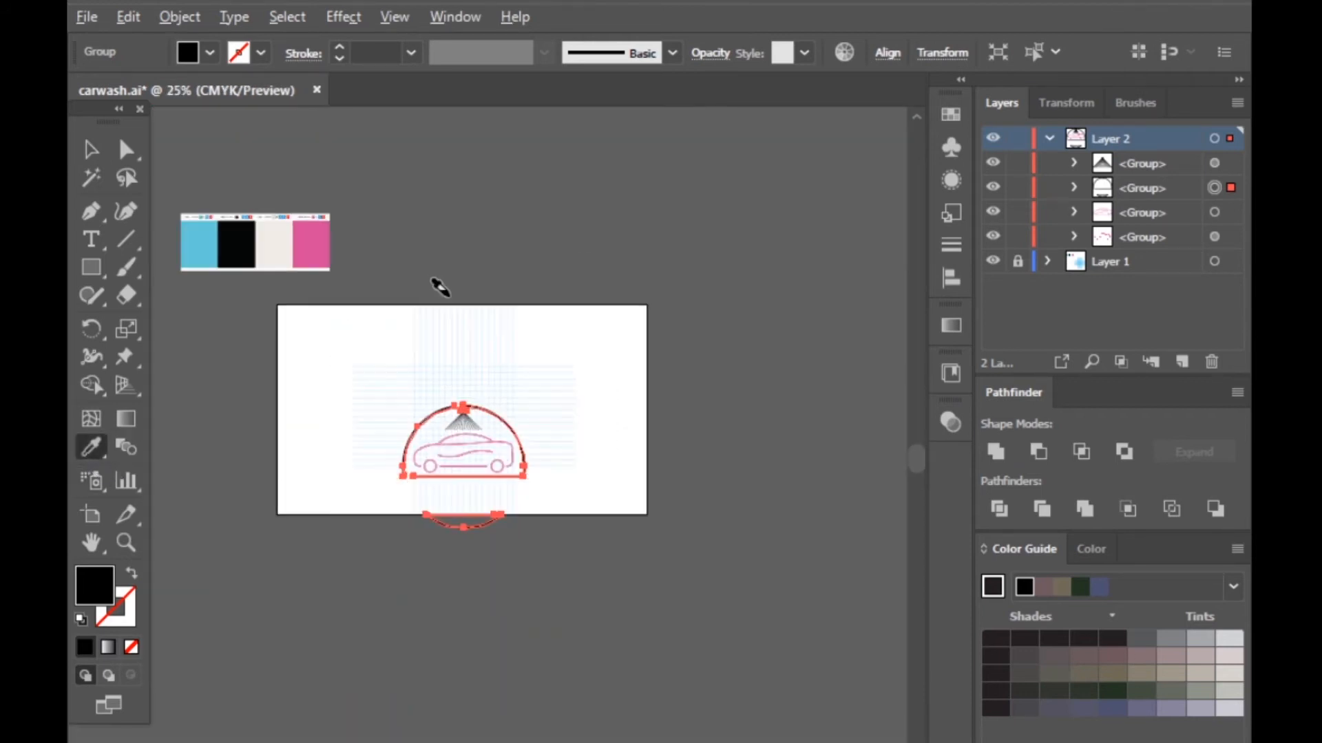
{"action": "scroll", "coordinate": [353, 249], "scroll_direction": "up", "scroll_amount": 3}
{"action": "left_click", "coordinate": [353, 250]}
{"action": "key", "text": "v"}
{"action": "scroll", "coordinate": [255, 421], "scroll_direction": "down", "scroll_amount": 2}
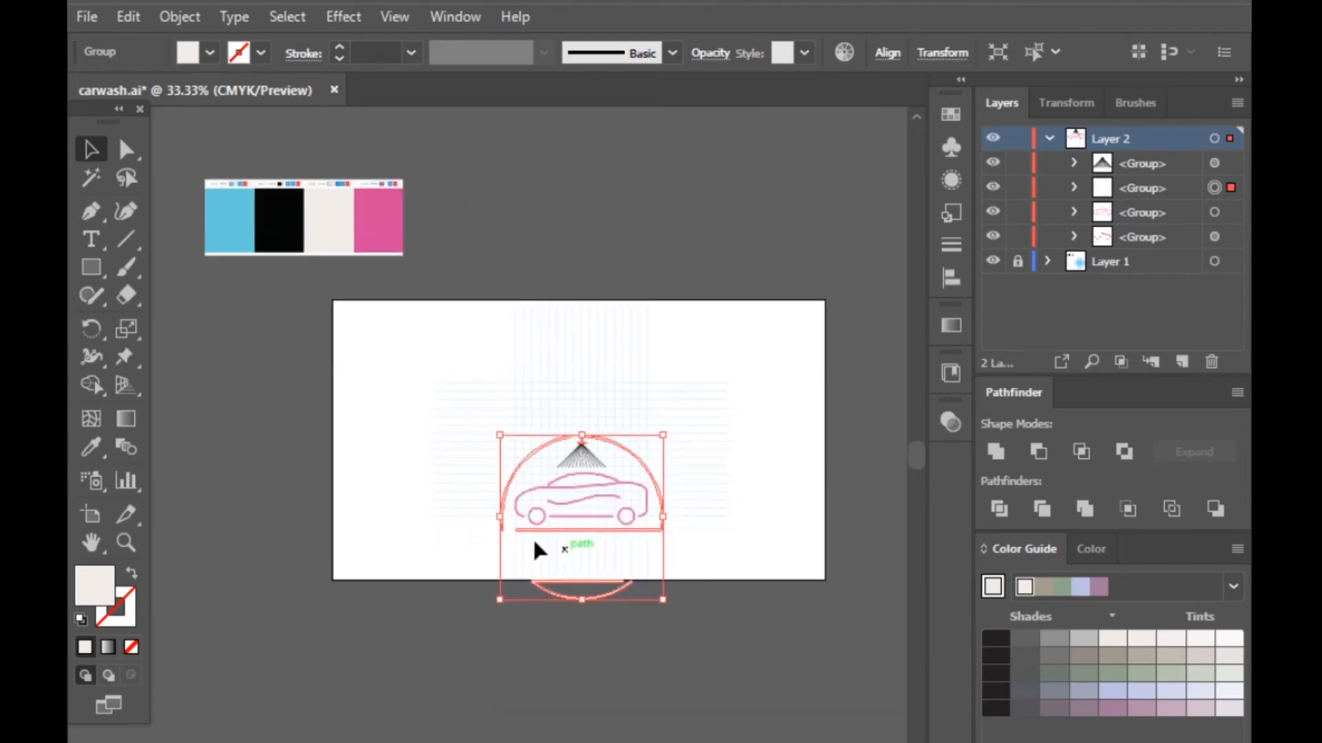
{"action": "left_click", "coordinate": [535, 549]}
Recolour the water spray fan with the light blue palette swatch above the artboard
{"action": "scroll", "coordinate": [612, 482], "scroll_direction": "up", "scroll_amount": 4}
{"action": "left_click", "coordinate": [557, 435]}
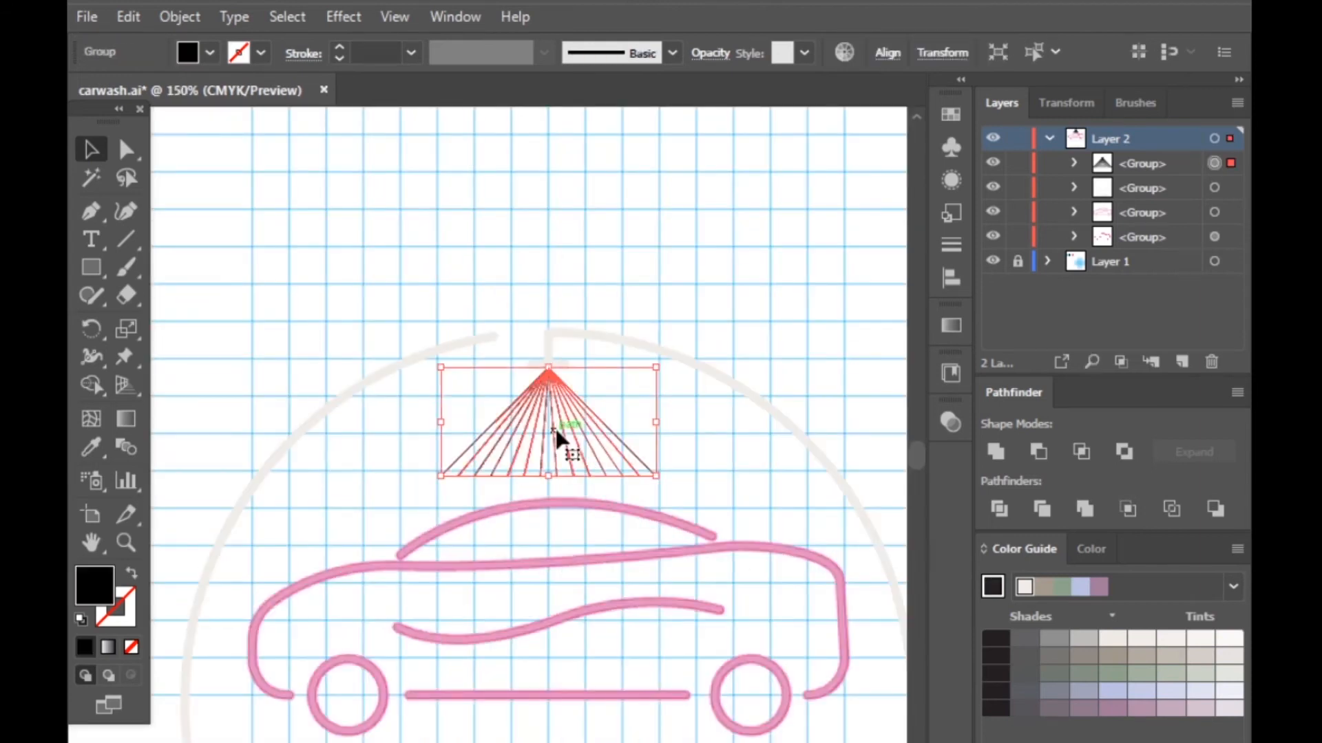
{"action": "left_click", "coordinate": [91, 448]}
{"action": "scroll", "coordinate": [413, 386], "scroll_direction": "down", "scroll_amount": 4}
{"action": "left_click", "coordinate": [210, 201]}
{"action": "key", "text": "v"}
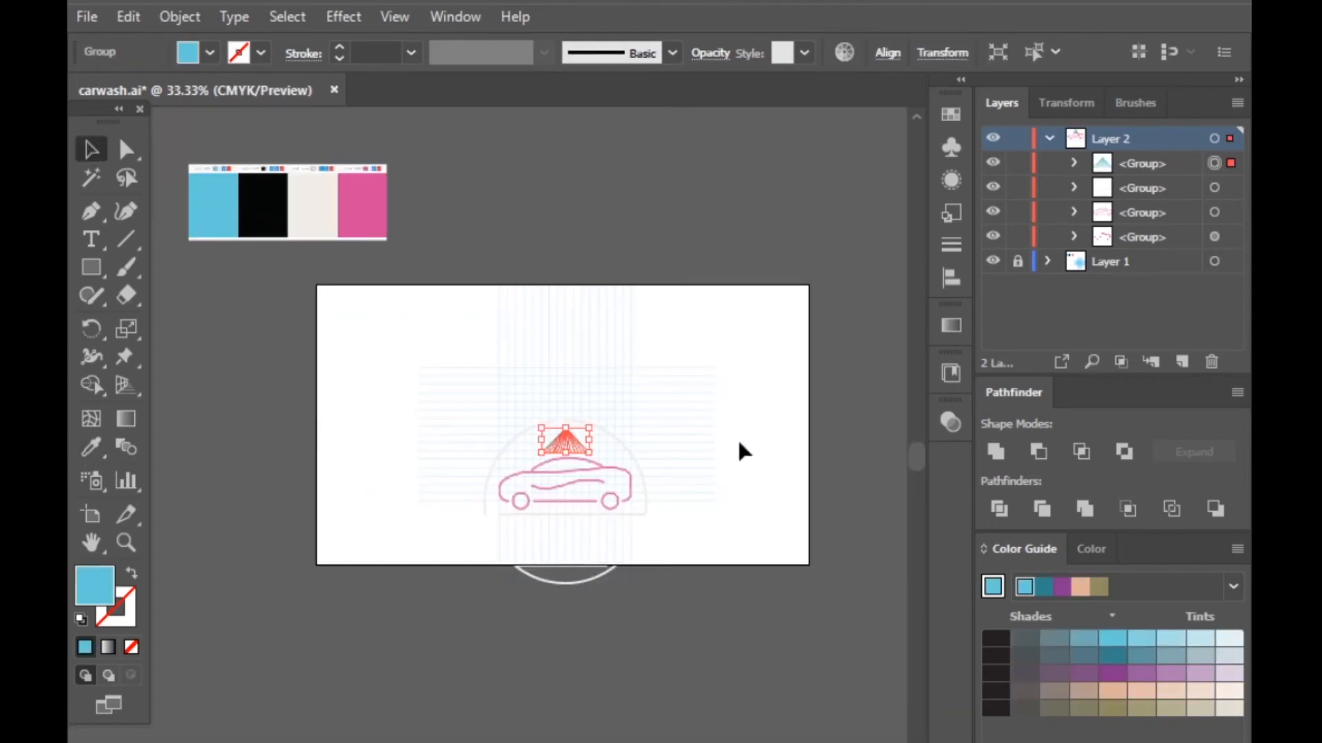
{"action": "left_click", "coordinate": [737, 438]}
Hide Layer 1, which holds the grid and the colour palette
{"action": "scroll", "coordinate": [597, 502], "scroll_direction": "up", "scroll_amount": 2}
{"action": "scroll", "coordinate": [596, 501], "scroll_direction": "down", "scroll_amount": 1}
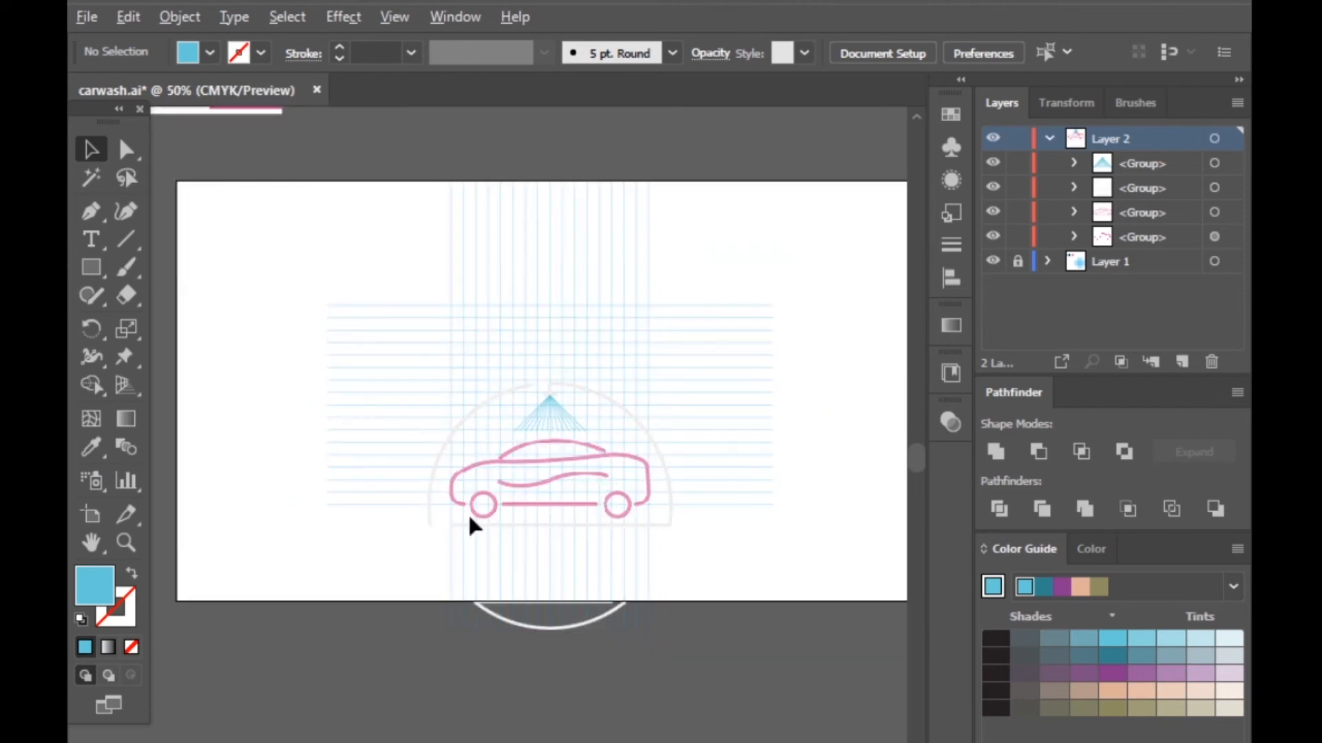
{"action": "scroll", "coordinate": [473, 527], "scroll_direction": "down", "scroll_amount": 1}
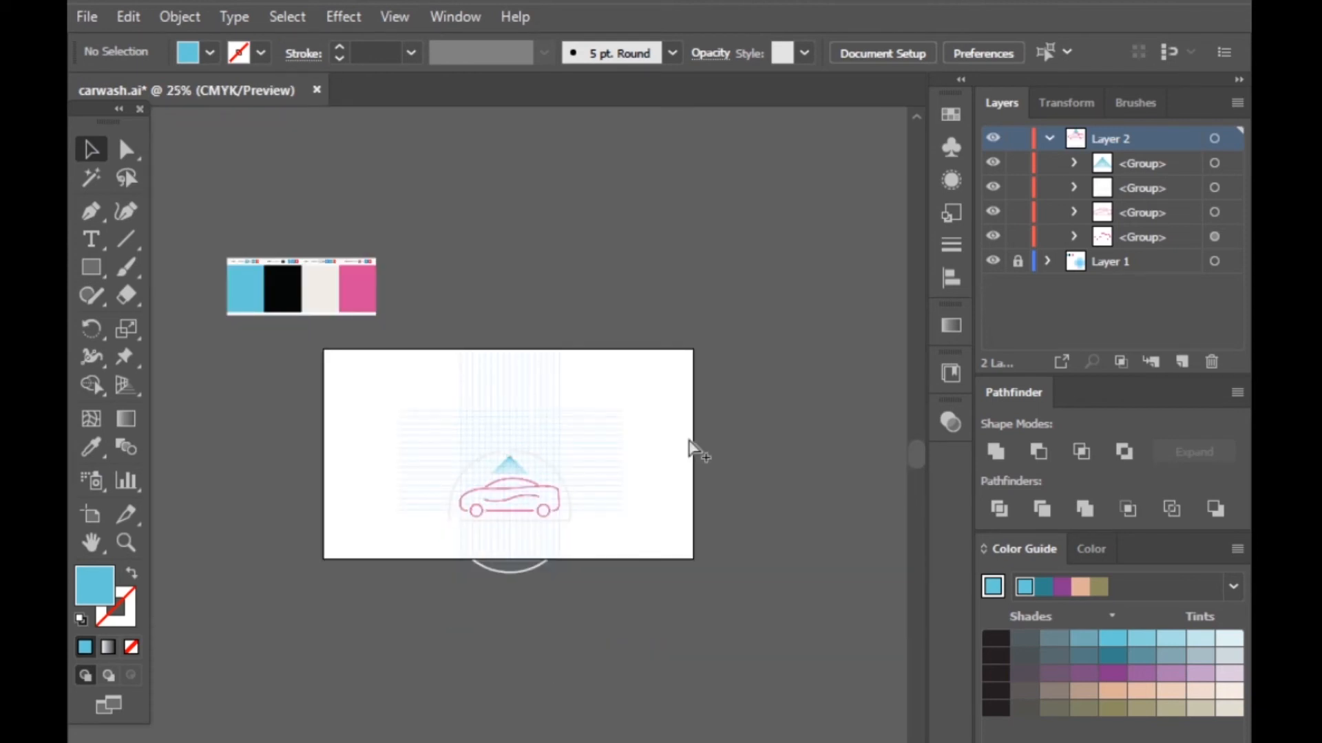
{"action": "key", "text": "alt"}
{"action": "scroll", "coordinate": [438, 420], "scroll_direction": "up", "scroll_amount": 3}
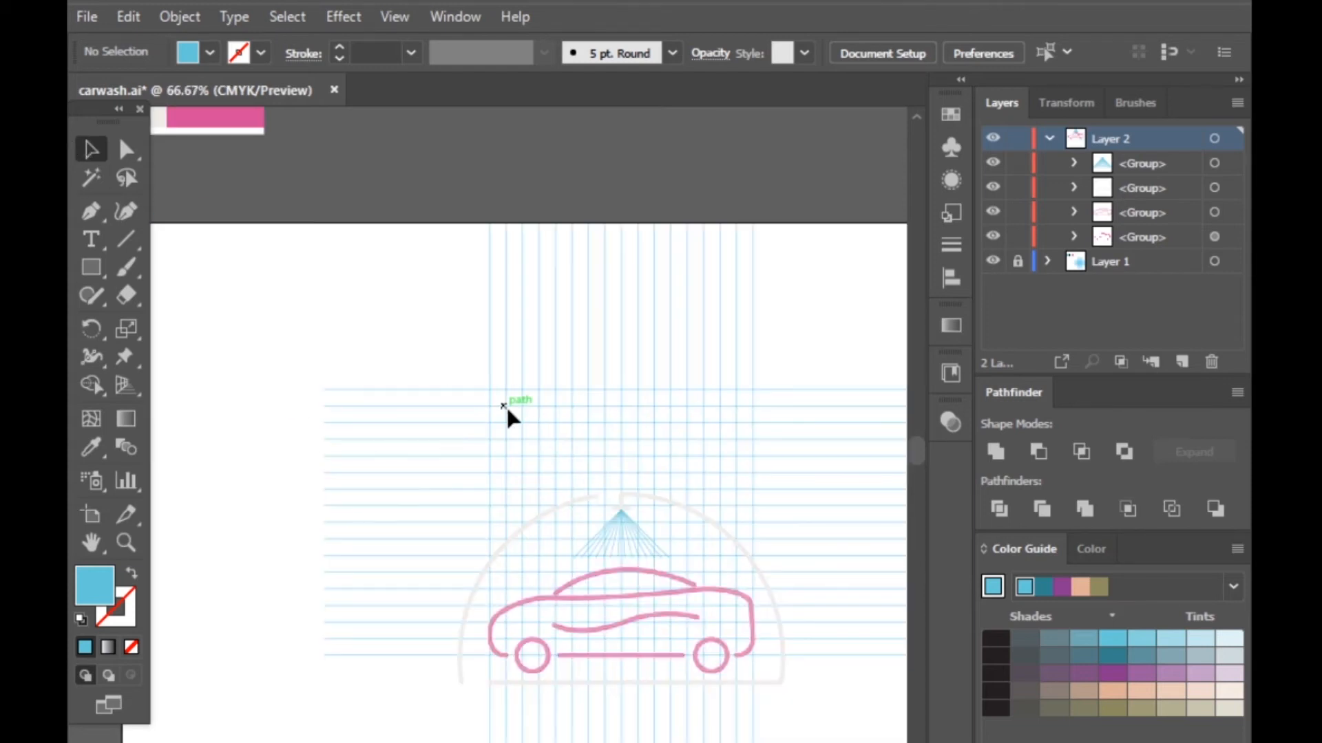
{"action": "scroll", "coordinate": [507, 410], "scroll_direction": "down", "scroll_amount": 2}
{"action": "left_click", "coordinate": [1017, 263]}
{"action": "left_click", "coordinate": [995, 262]}
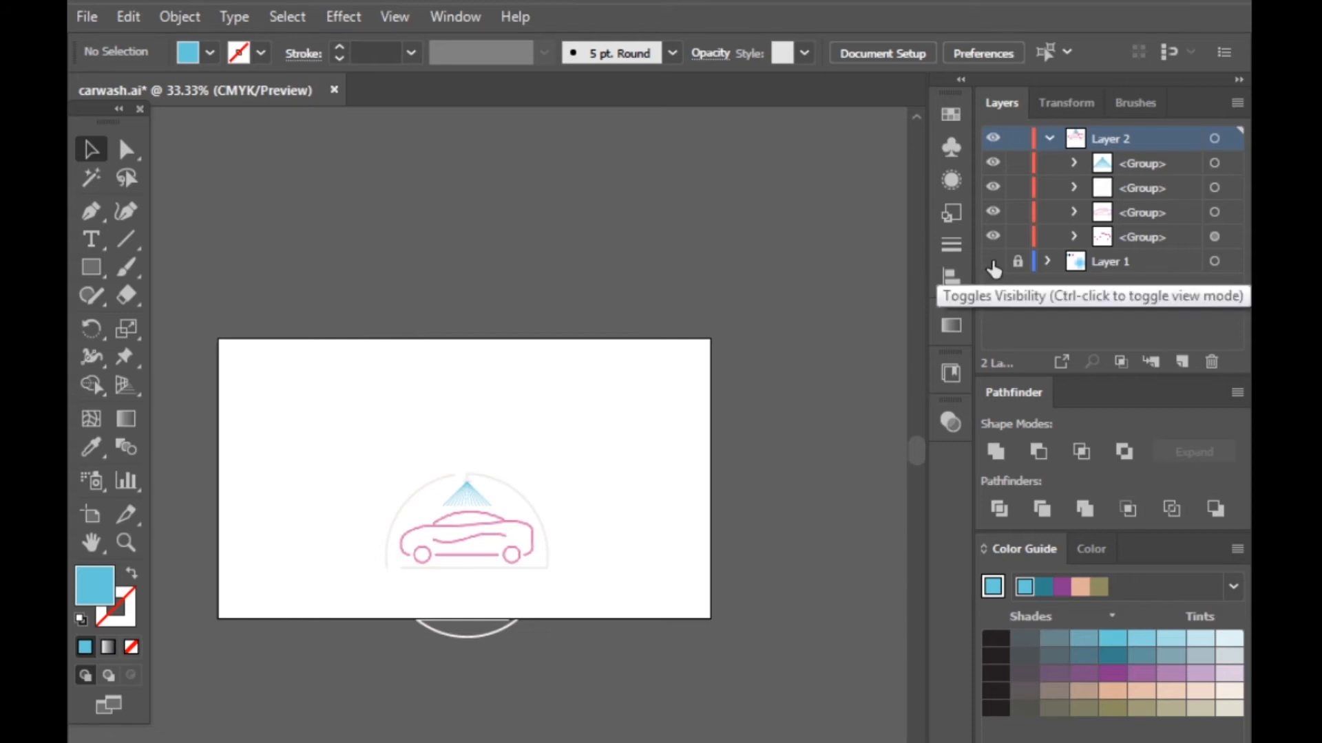
Move the whole car wash artwork straight up so it sits fully inside the artboard
{"action": "left_click_drag", "start_coordinate": [319, 401], "coordinate": [621, 721]}
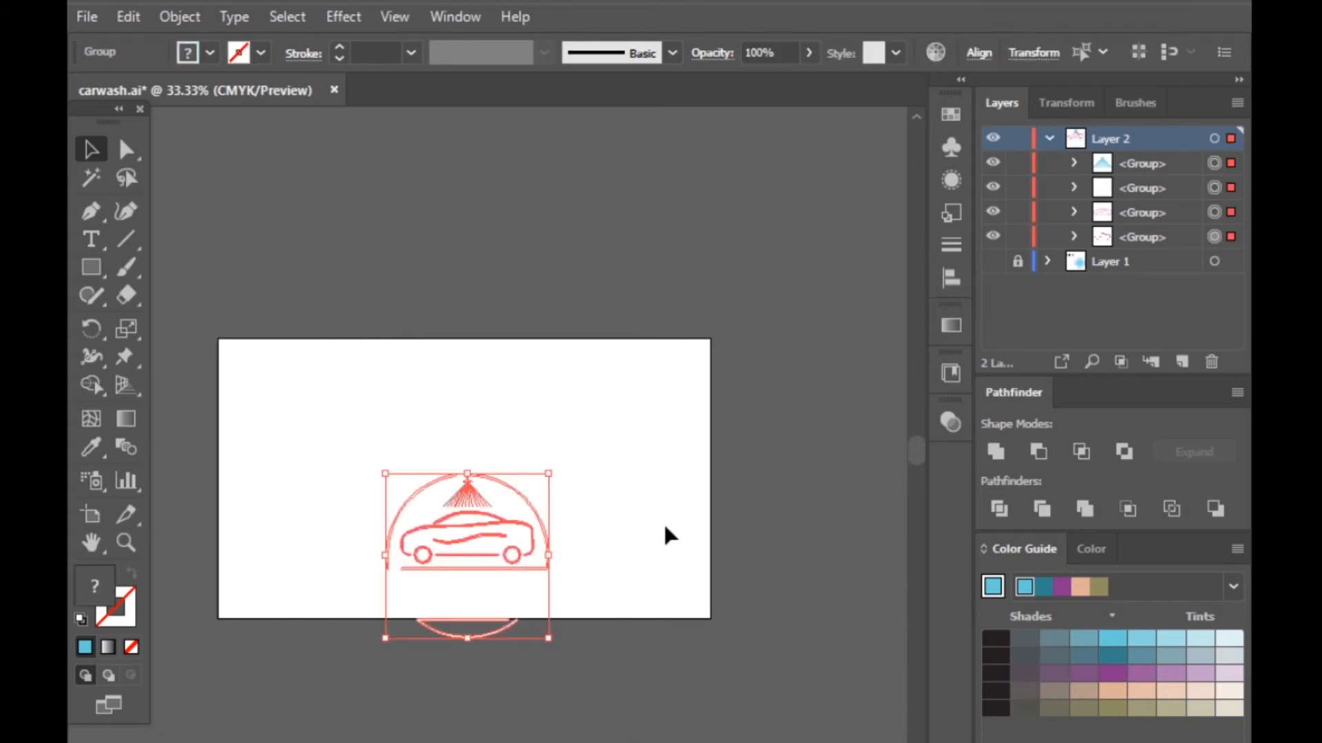
{"action": "key", "text": "shift+Up"}
{"action": "key", "text": "shift+Up"}
{"action": "key", "text": "shift+Up"}
{"action": "key", "text": "shift+Up"}
{"action": "key", "text": "shift+Up"}
{"action": "key", "text": "shift+Up"}
{"action": "key", "text": "shift+Up"}
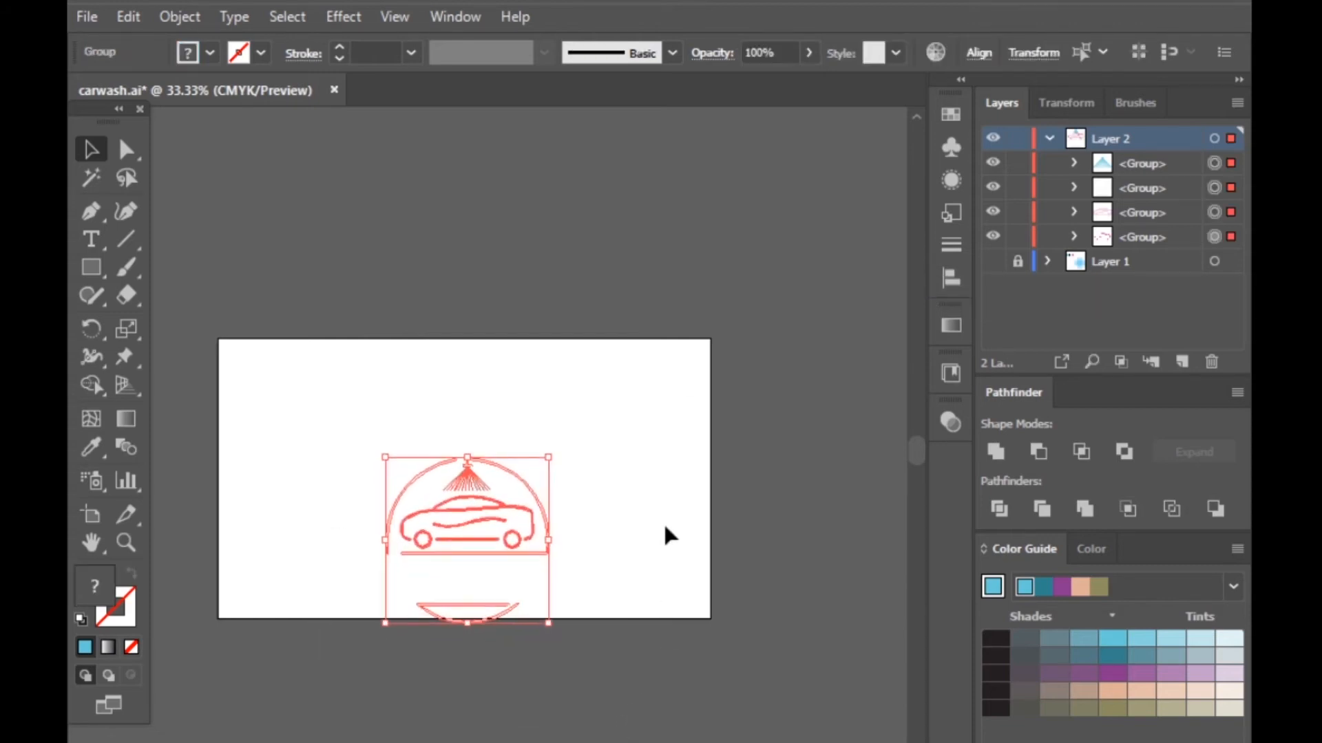
{"action": "left_click_drag", "start_coordinate": [486, 544], "coordinate": [486, 497]}
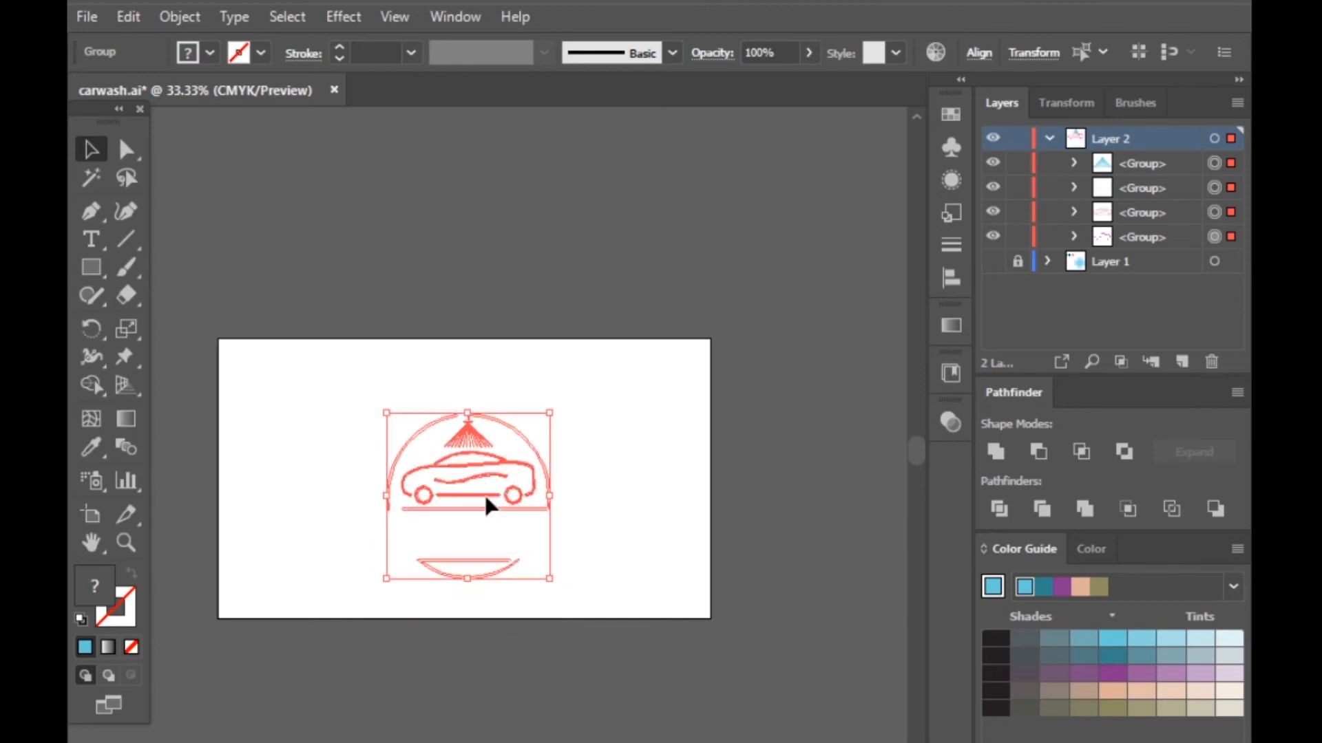
{"action": "left_click", "coordinate": [619, 478]}
Create a rectangle 1280 px wide and 720 px high for the background
{"action": "scroll", "coordinate": [452, 473], "scroll_direction": "up", "scroll_amount": 2}
{"action": "scroll", "coordinate": [604, 475], "scroll_direction": "down", "scroll_amount": 1}
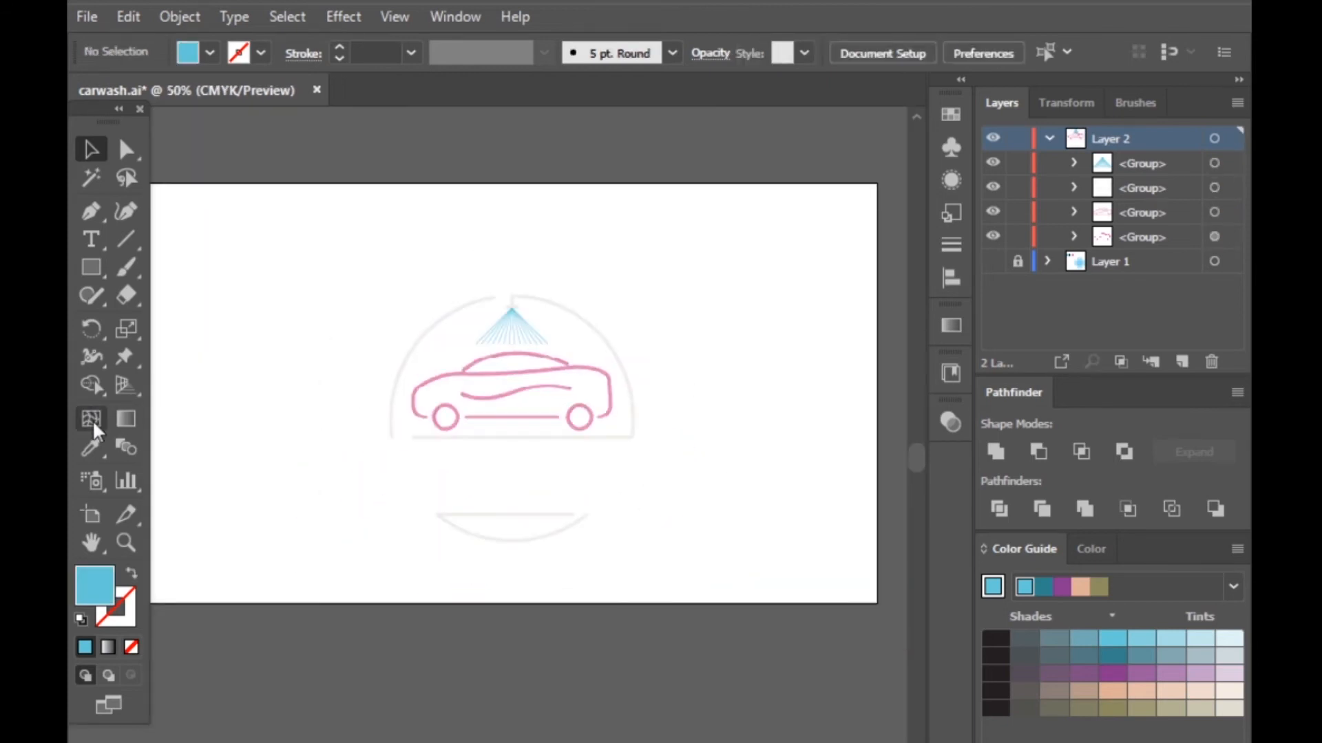
{"action": "key", "text": "m"}
{"action": "left_click", "coordinate": [259, 415]}
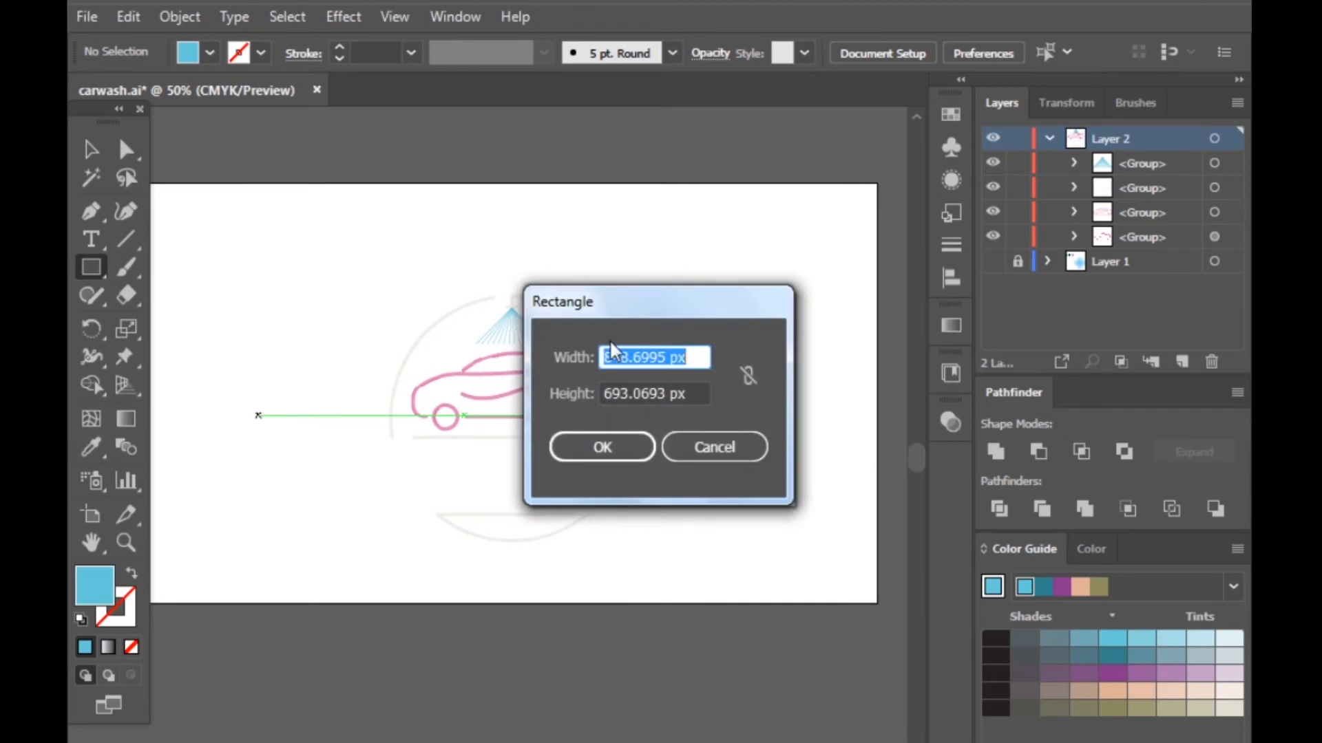
{"action": "type", "text": "1280"}
{"action": "double_click", "coordinate": [636, 392]}
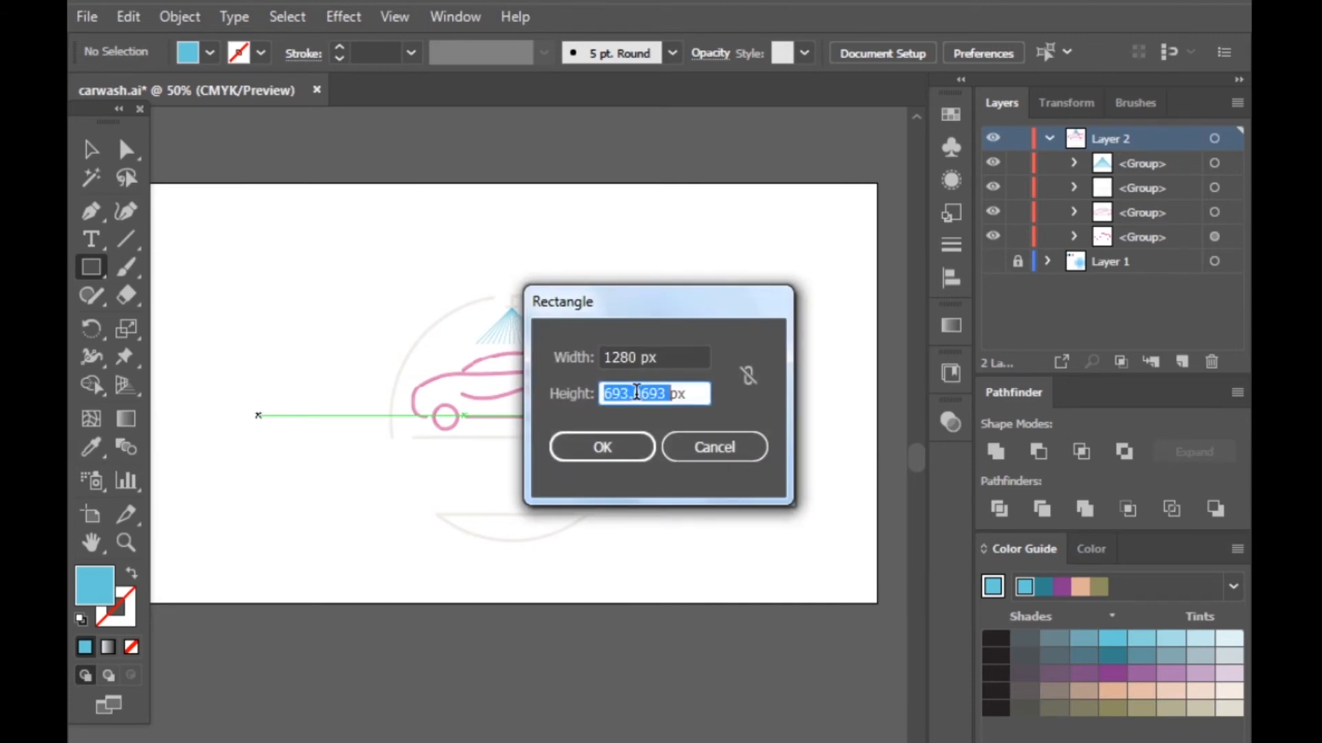
{"action": "type", "text": "720"}
{"action": "left_click", "coordinate": [603, 446]}
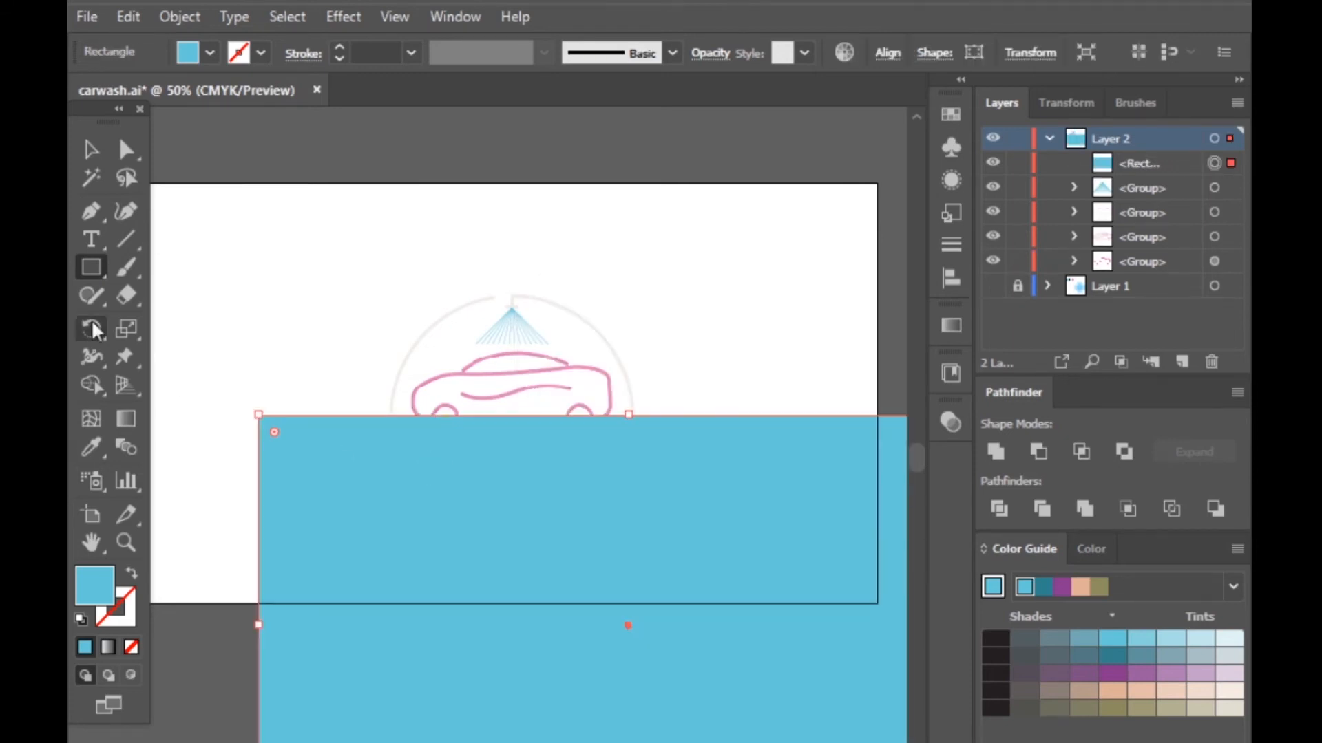
Fill the new background rectangle with the standard black swatch
{"action": "left_click", "coordinate": [88, 152]}
{"action": "key", "text": "ctrl+minus"}
{"action": "key", "text": "ctrl+minus"}
{"action": "key", "text": "ctrl+minus"}
{"action": "key", "text": "ctrl+minus"}
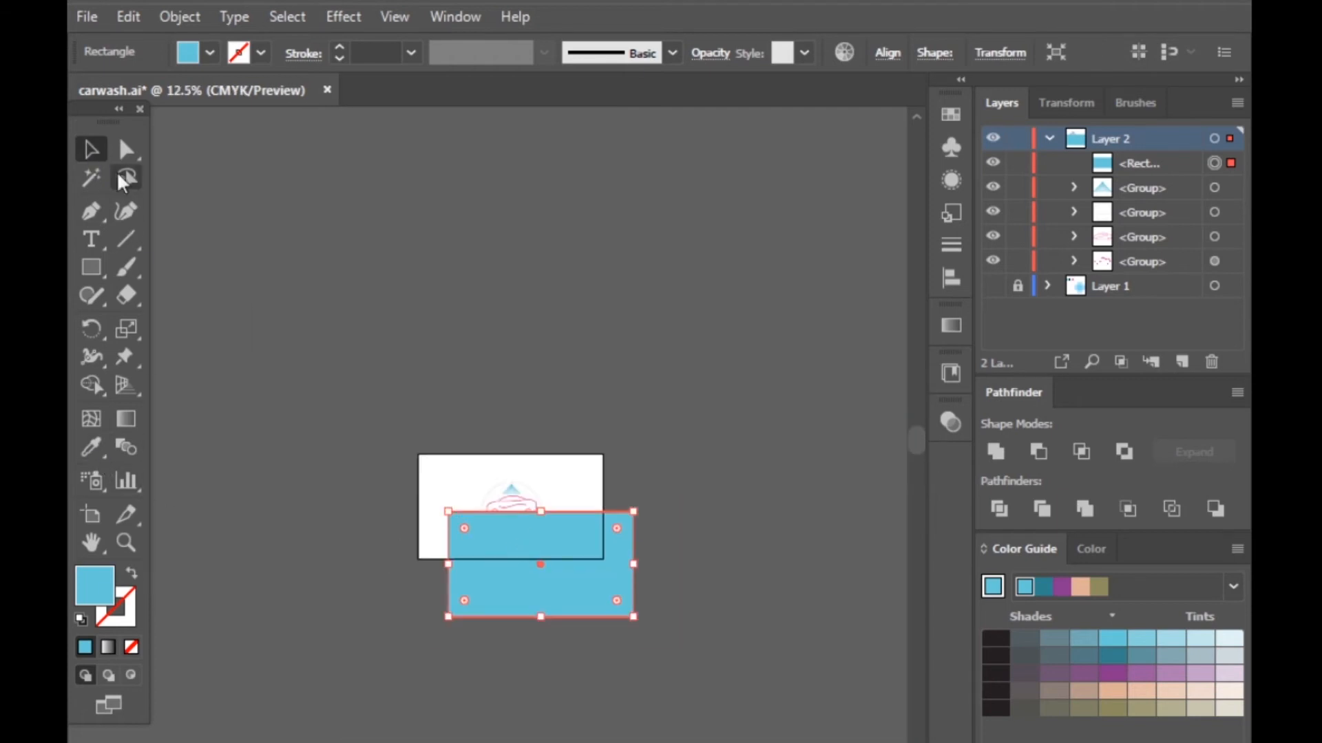
{"action": "left_click", "coordinate": [188, 52]}
{"action": "left_click", "coordinate": [131, 90]}
{"action": "key", "text": "ctrl+plus"}
{"action": "key", "text": "ctrl+plus"}
{"action": "key", "text": "ctrl+plus"}
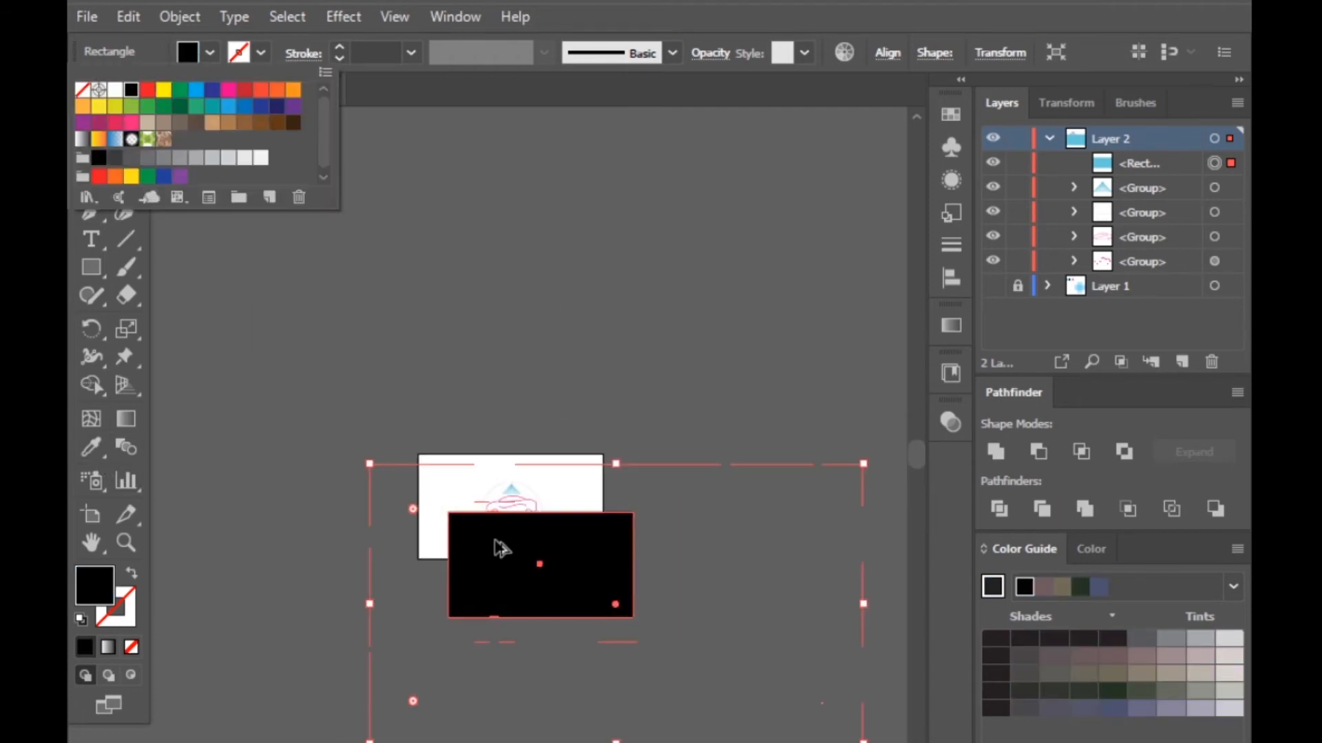
{"action": "key", "text": "Escape"}
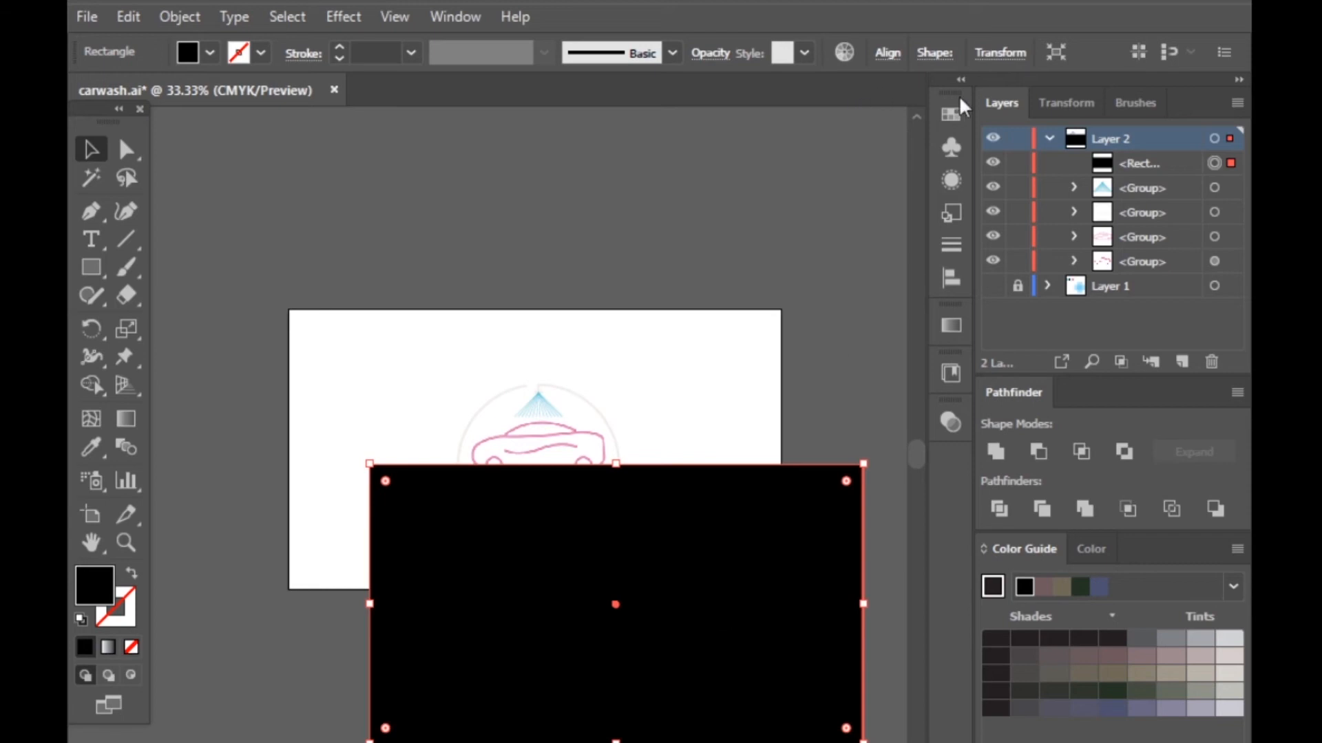
Show Layer 1 again and fill the rectangle with the black sampled from the colour palette
{"action": "left_click", "coordinate": [994, 286]}
{"action": "key", "text": "i"}
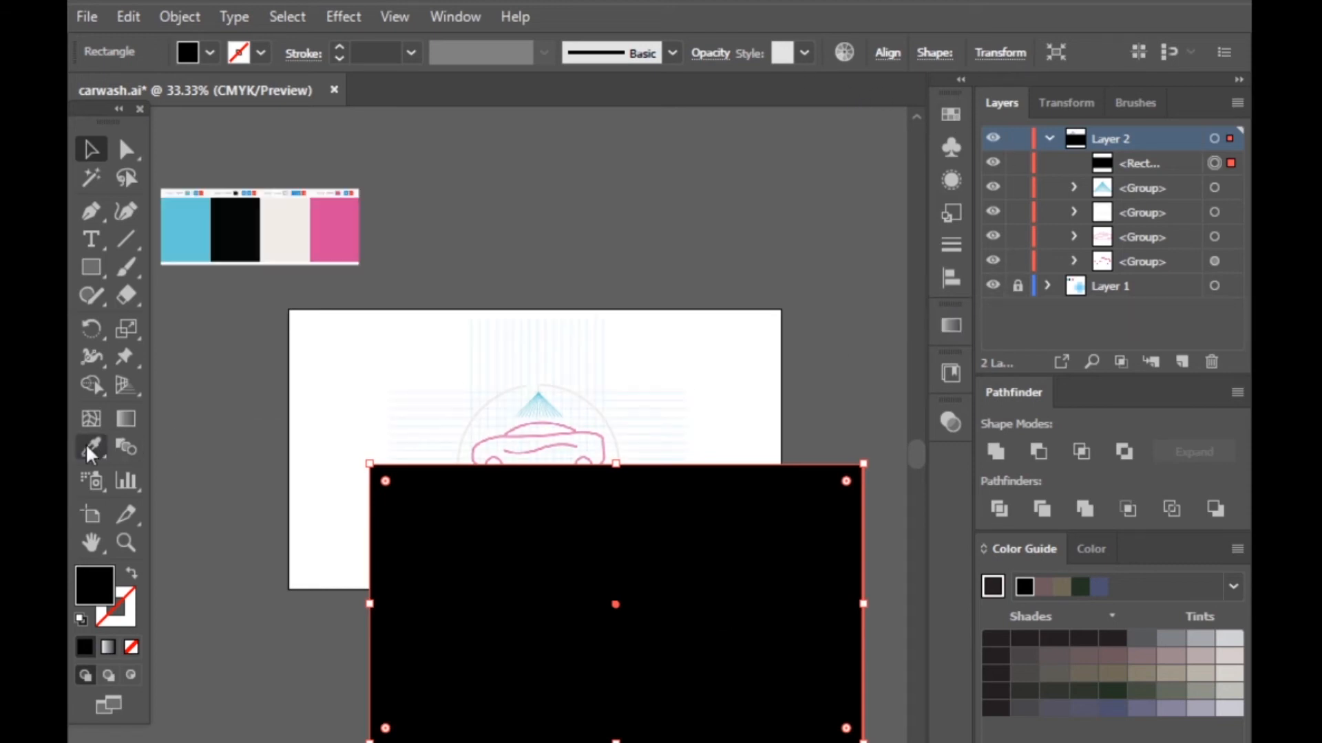
{"action": "left_click", "coordinate": [231, 228]}
{"action": "left_click", "coordinate": [93, 151]}
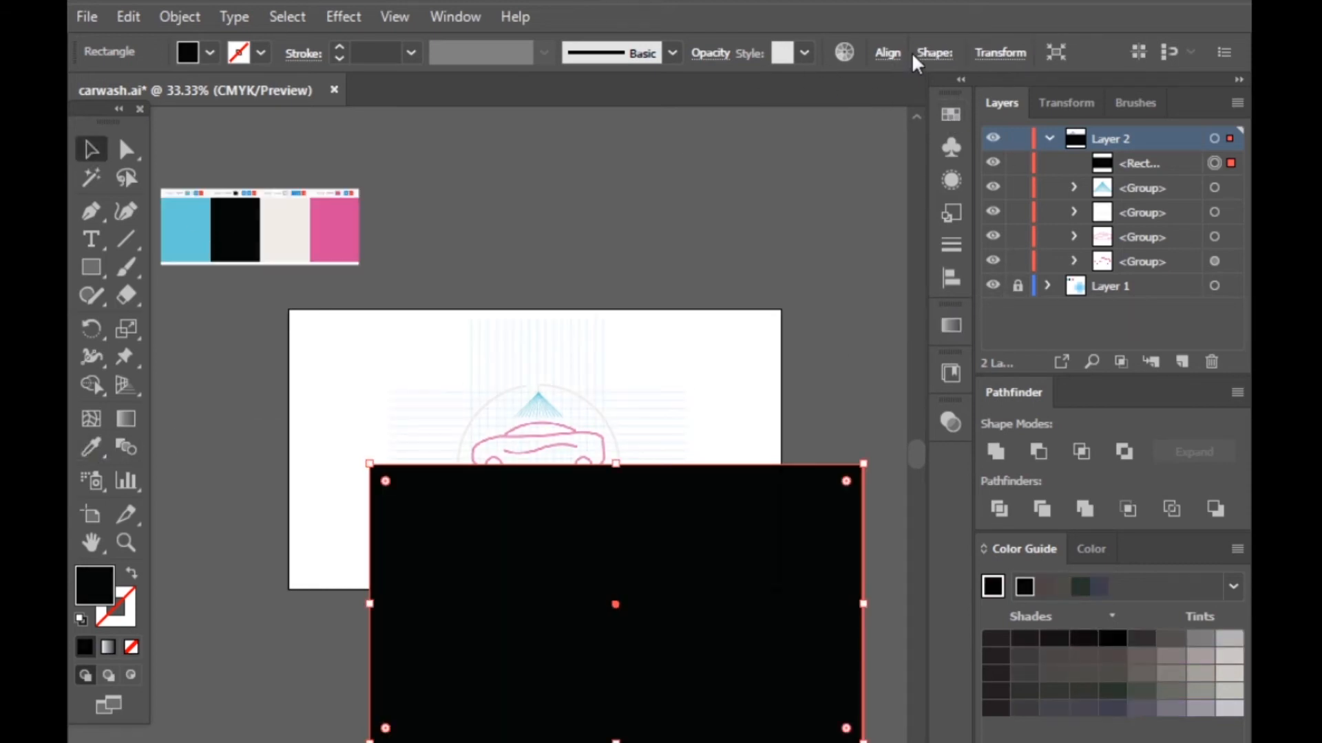
Align the black rectangle to the artboard, centred horizontally and vertically
{"action": "left_click", "coordinate": [887, 53]}
{"action": "left_click", "coordinate": [871, 246]}
{"action": "left_click", "coordinate": [895, 319]}
{"action": "left_click", "coordinate": [694, 116]}
{"action": "left_click", "coordinate": [838, 115]}
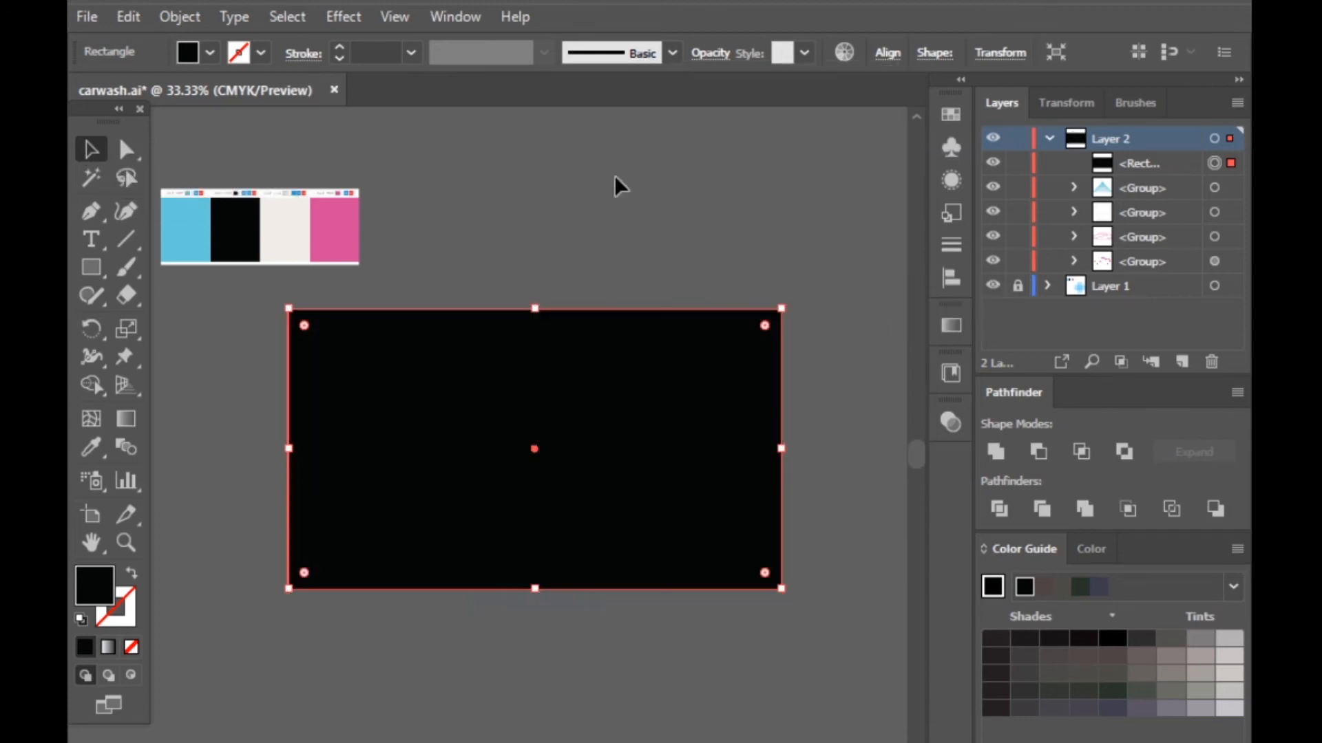
Hide the grid group in Layer 1 and send the black rectangle behind the artwork
{"action": "left_click", "coordinate": [1000, 300]}
{"action": "left_click", "coordinate": [1047, 285]}
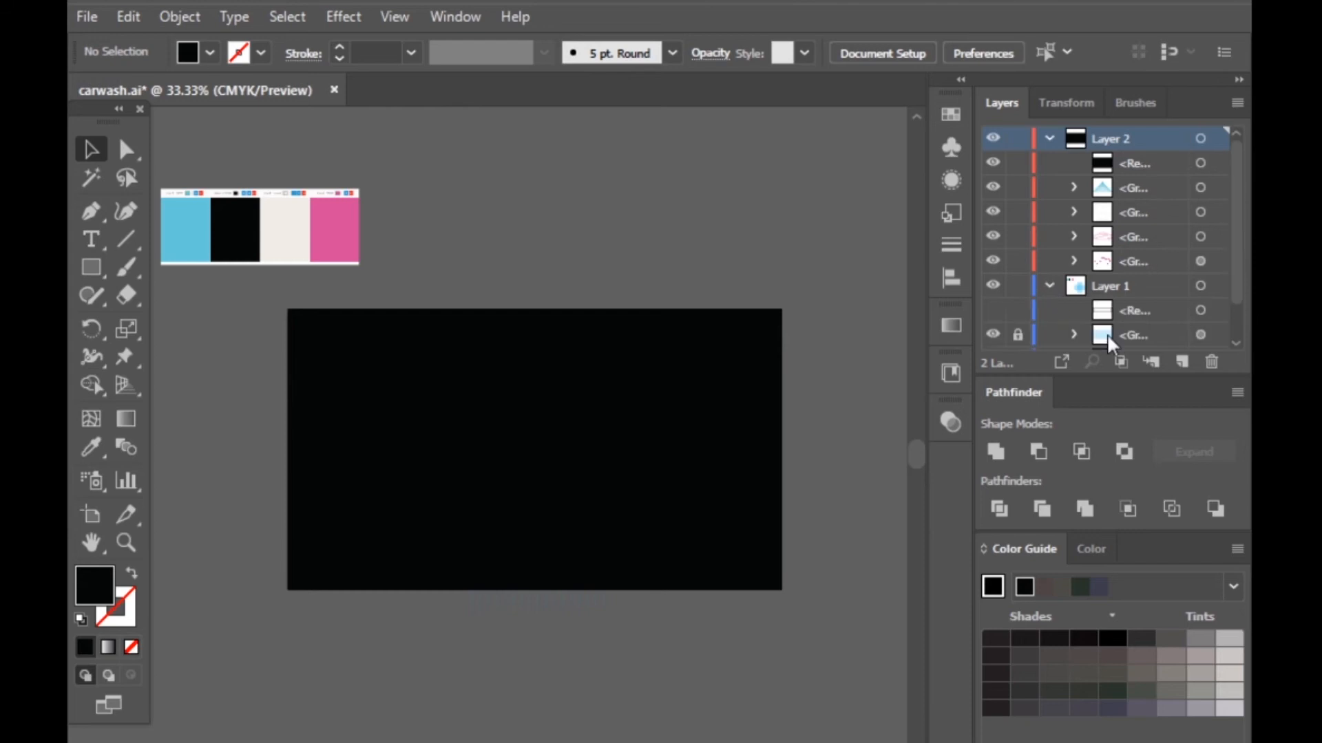
{"action": "left_click", "coordinate": [573, 394]}
{"action": "key", "text": "ctrl+shift+bracketleft"}
{"action": "left_click", "coordinate": [592, 259]}
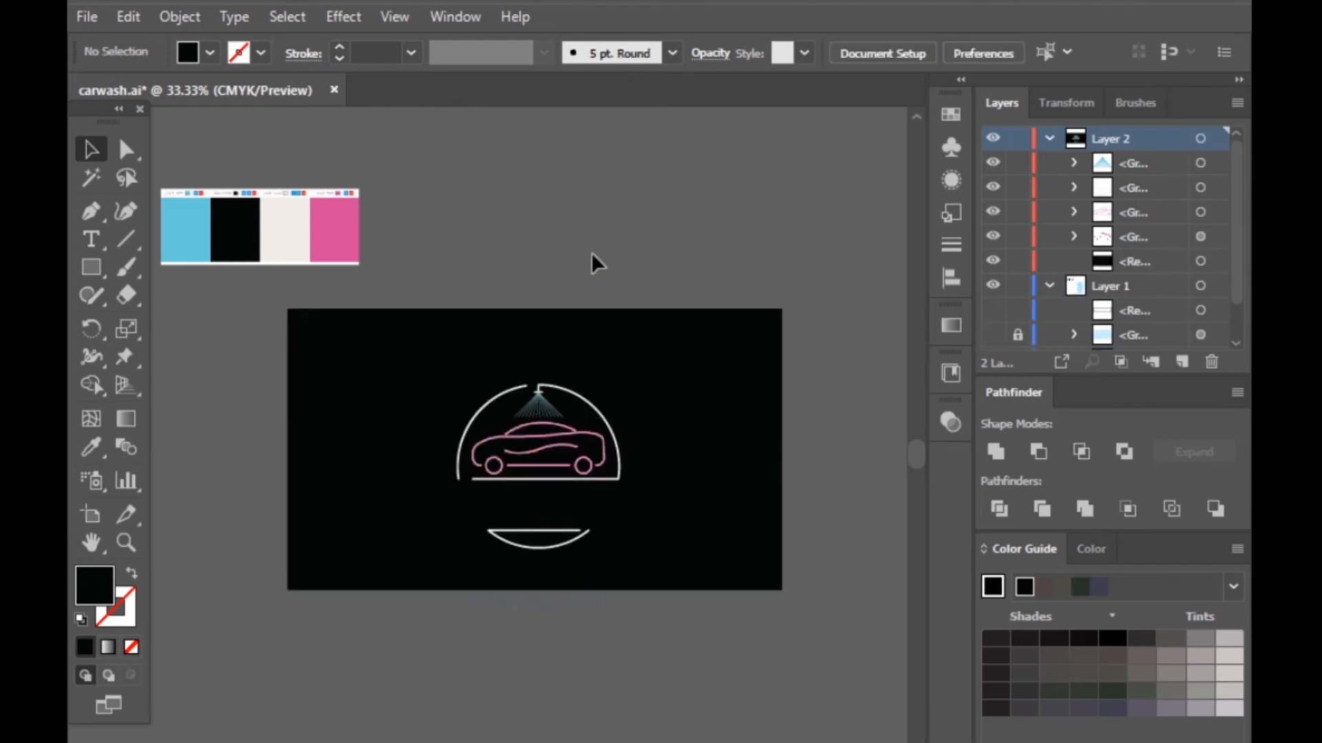
Thicken the spray fan's lines by applying an outward Offset Path with mitred joins
{"action": "key", "text": "ctrl+1"}
{"action": "scroll", "coordinate": [433, 422], "scroll_direction": "up", "scroll_amount": 1, "text": "alt"}
{"action": "scroll", "coordinate": [605, 454], "scroll_direction": "down", "scroll_amount": 3}
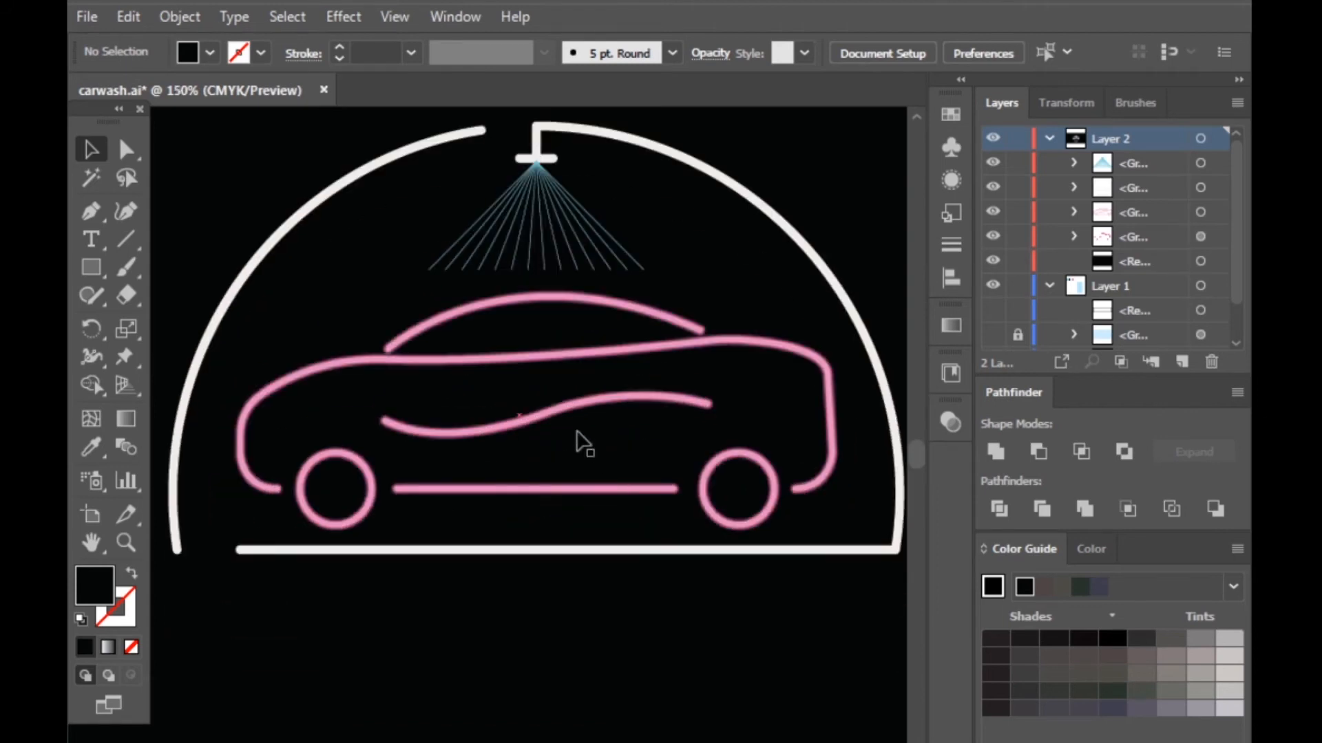
{"action": "scroll", "coordinate": [533, 460], "scroll_direction": "down", "scroll_amount": 1, "text": "alt"}
{"action": "left_click", "coordinate": [541, 318]}
{"action": "scroll", "coordinate": [539, 324], "scroll_direction": "up", "scroll_amount": 3, "text": "alt"}
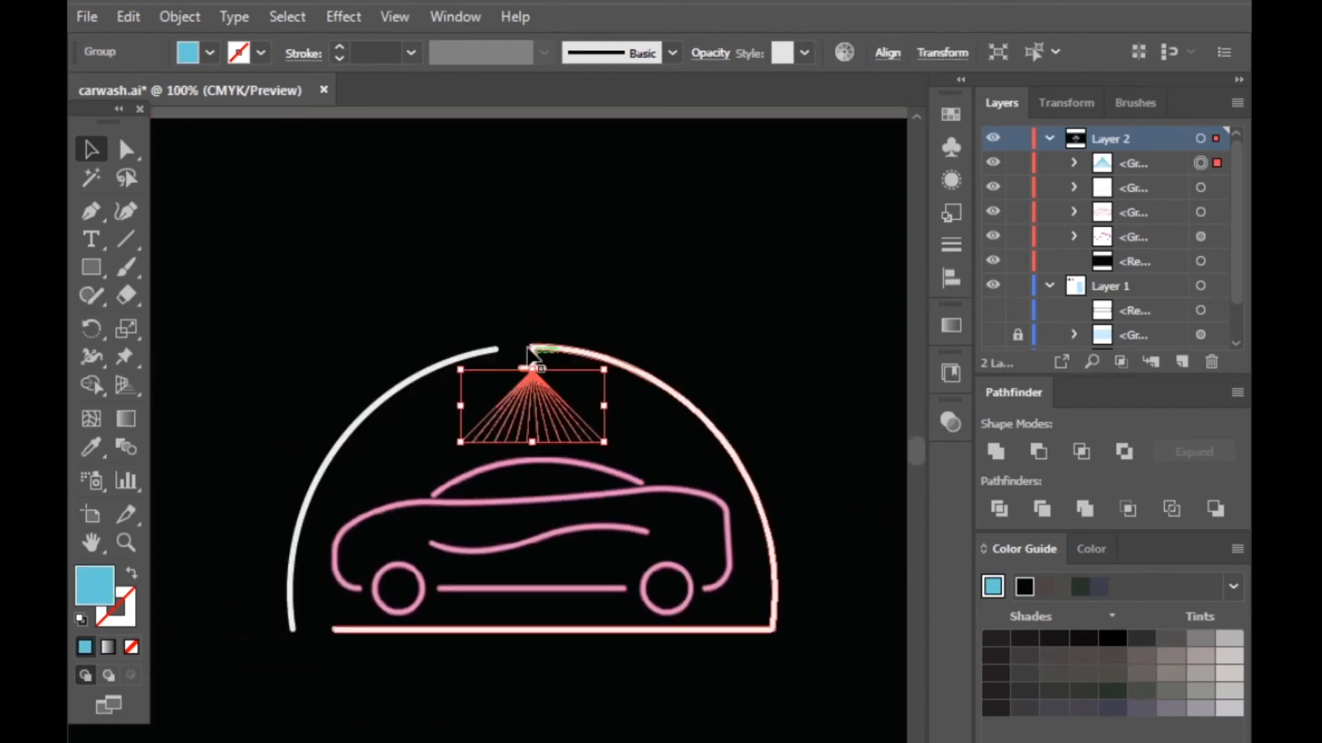
{"action": "left_click", "coordinate": [180, 17]}
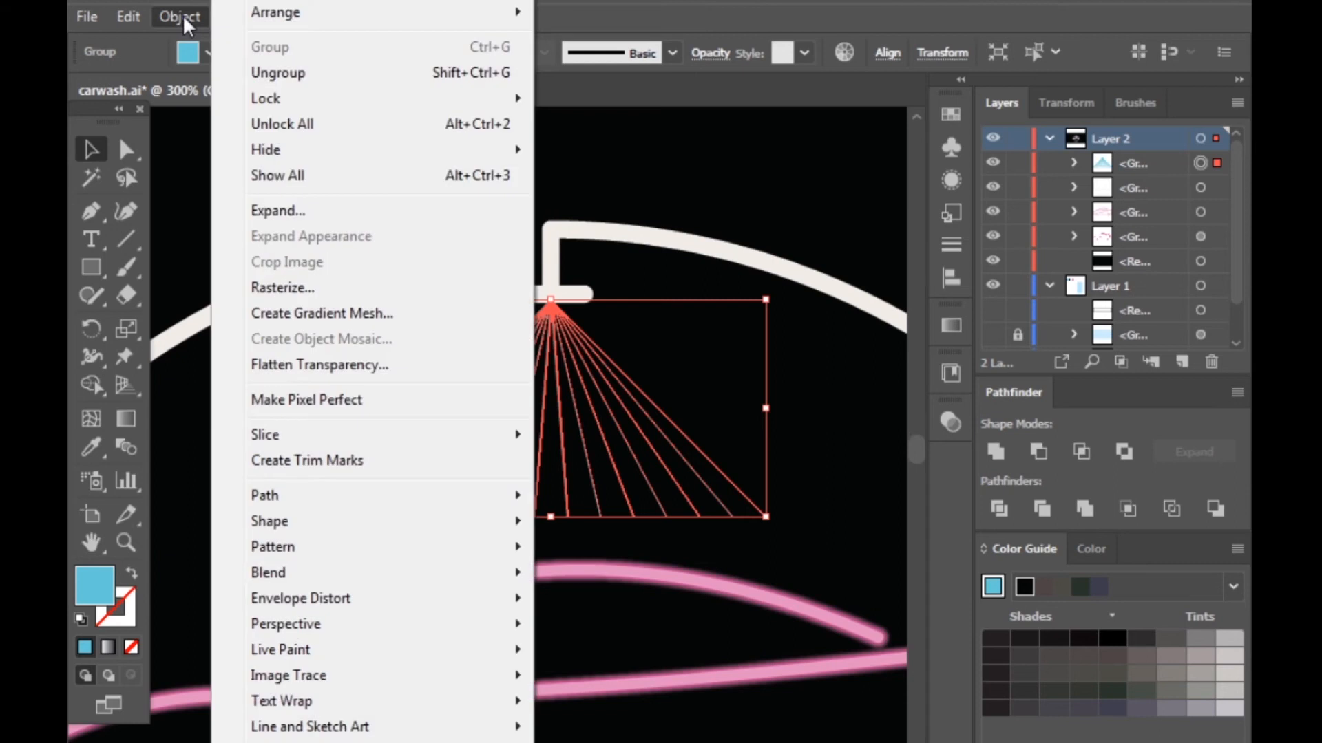
{"action": "mouse_move", "coordinate": [288, 497]}
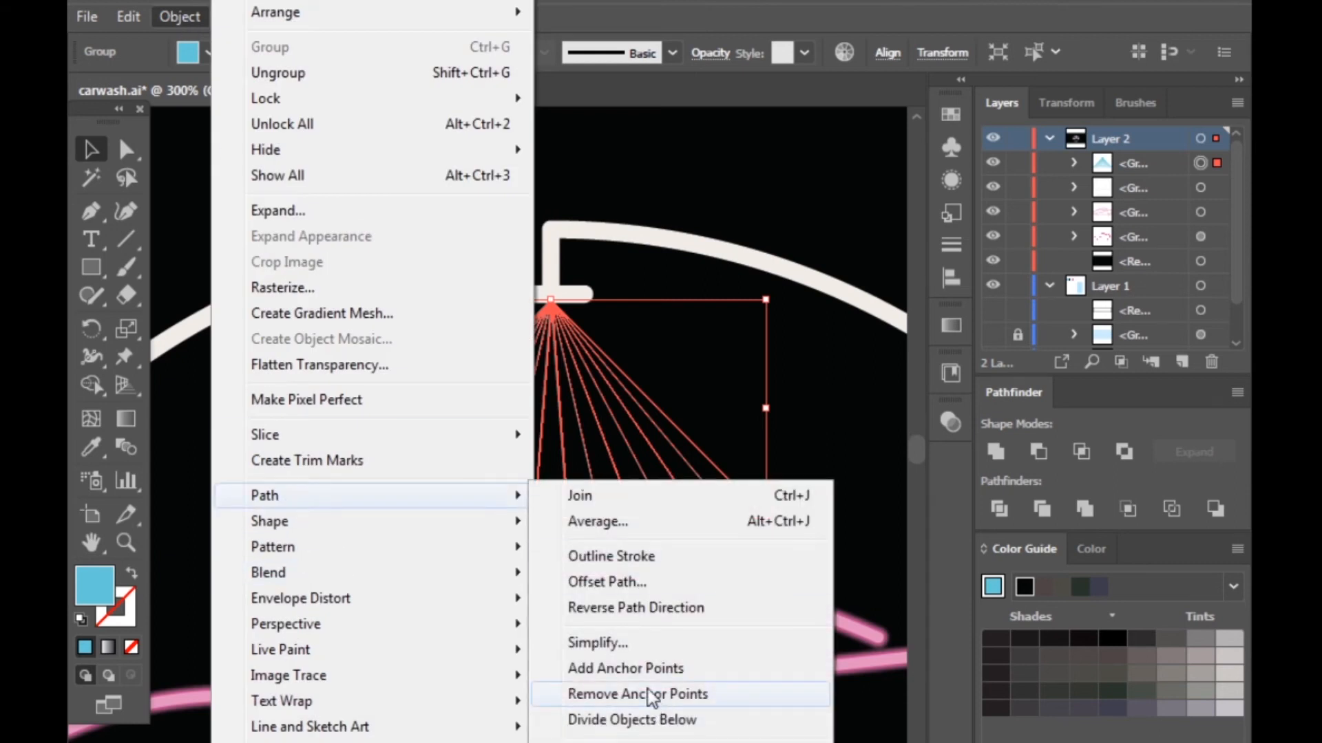
{"action": "left_click", "coordinate": [614, 581]}
{"action": "left_click", "coordinate": [899, 470]}
{"action": "left_click", "coordinate": [997, 348]}
{"action": "key", "text": "Up"}
{"action": "key", "text": "Up"}
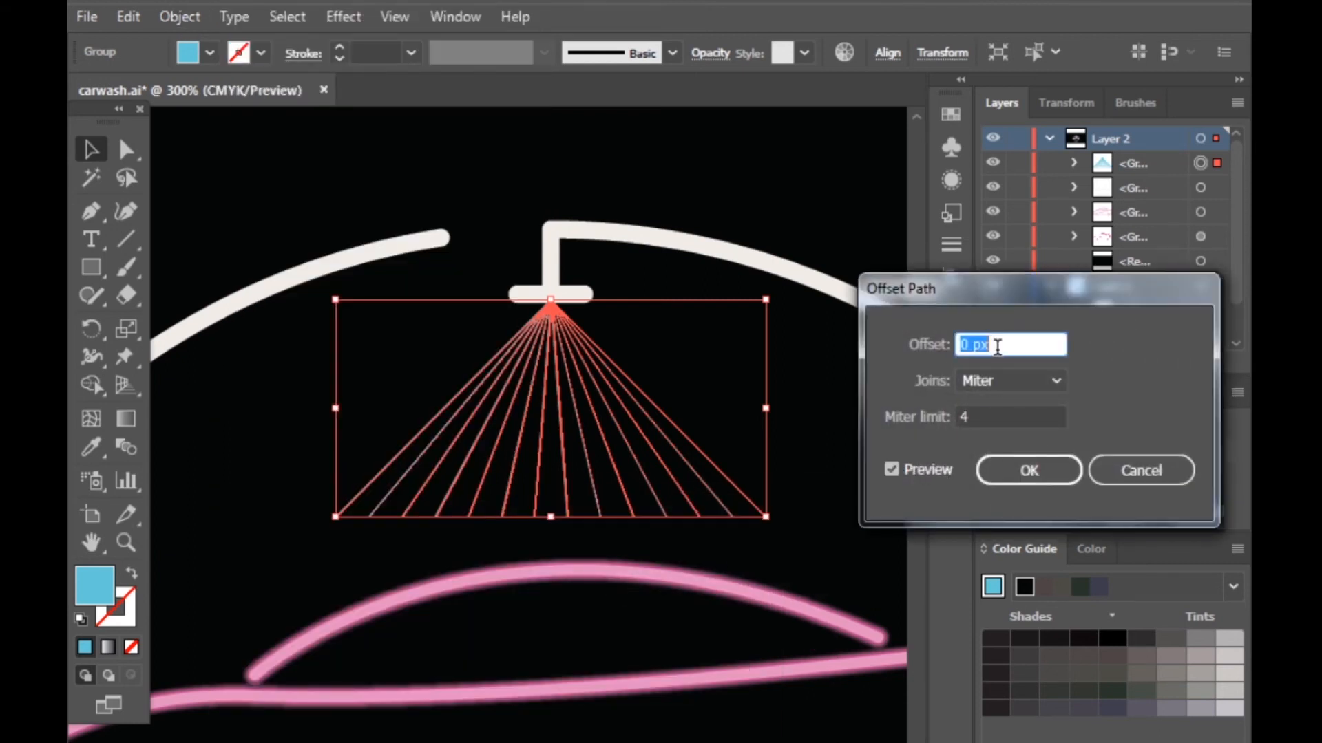
{"action": "key", "text": "Down"}
{"action": "key", "text": "Up"}
{"action": "key", "text": "Down"}
{"action": "left_click", "coordinate": [1028, 468]}
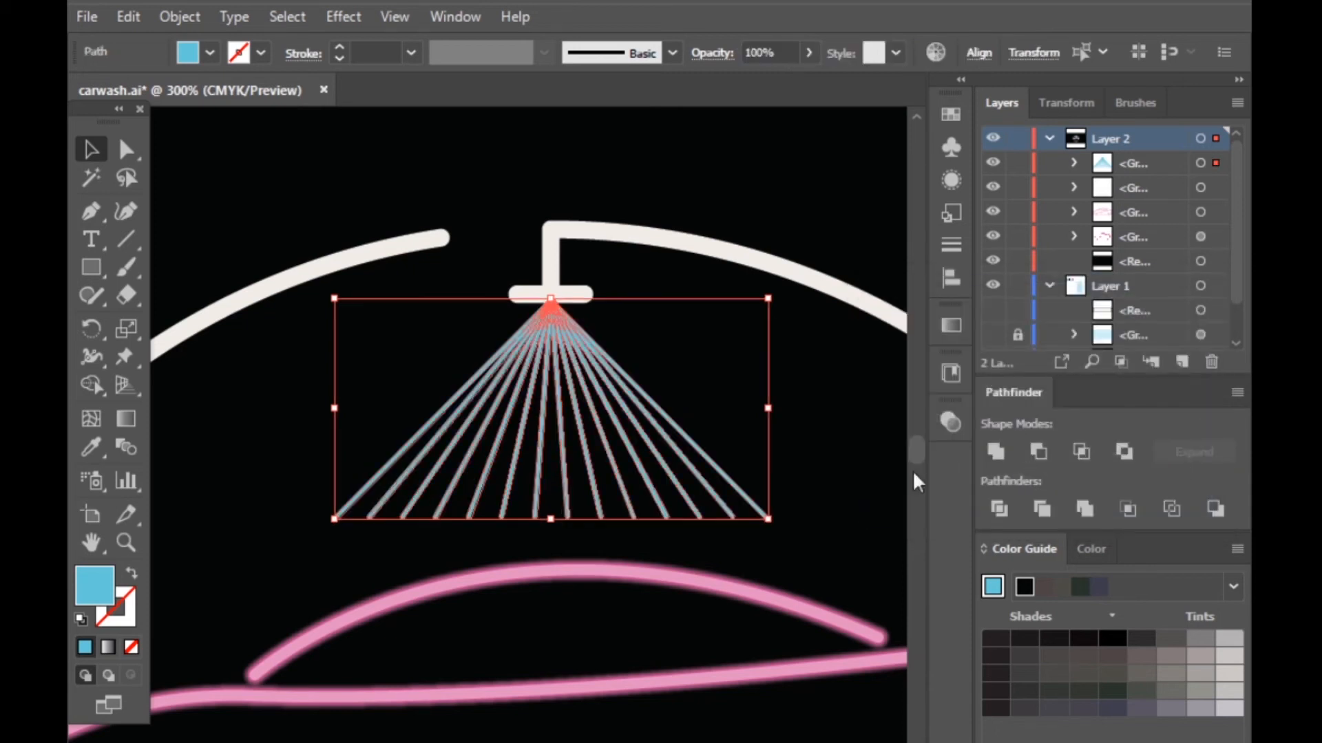
{"action": "left_click", "coordinate": [339, 271]}
{"action": "key", "text": "ctrl+1"}
{"action": "key", "text": "ctrl+minus"}
{"action": "left_click", "coordinate": [599, 207]}
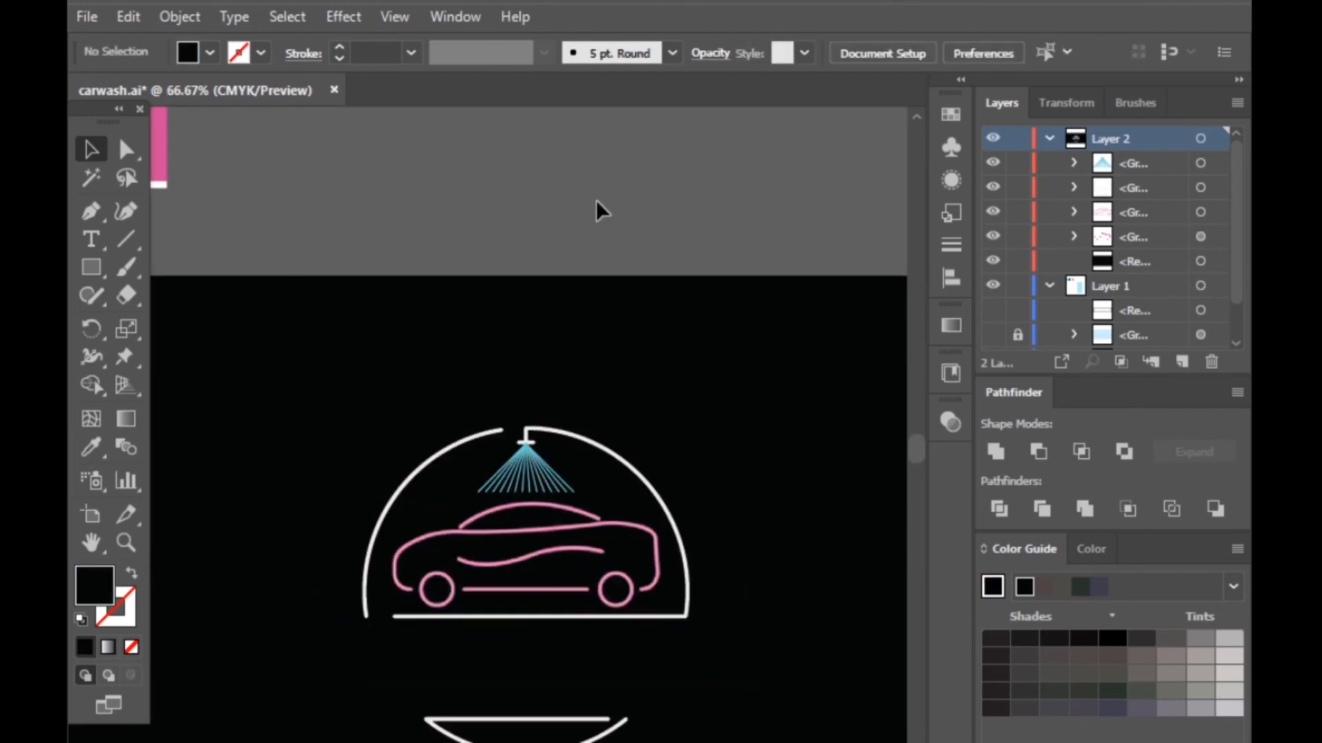
{"action": "scroll", "coordinate": [606, 547], "scroll_direction": "down", "scroll_amount": 3}
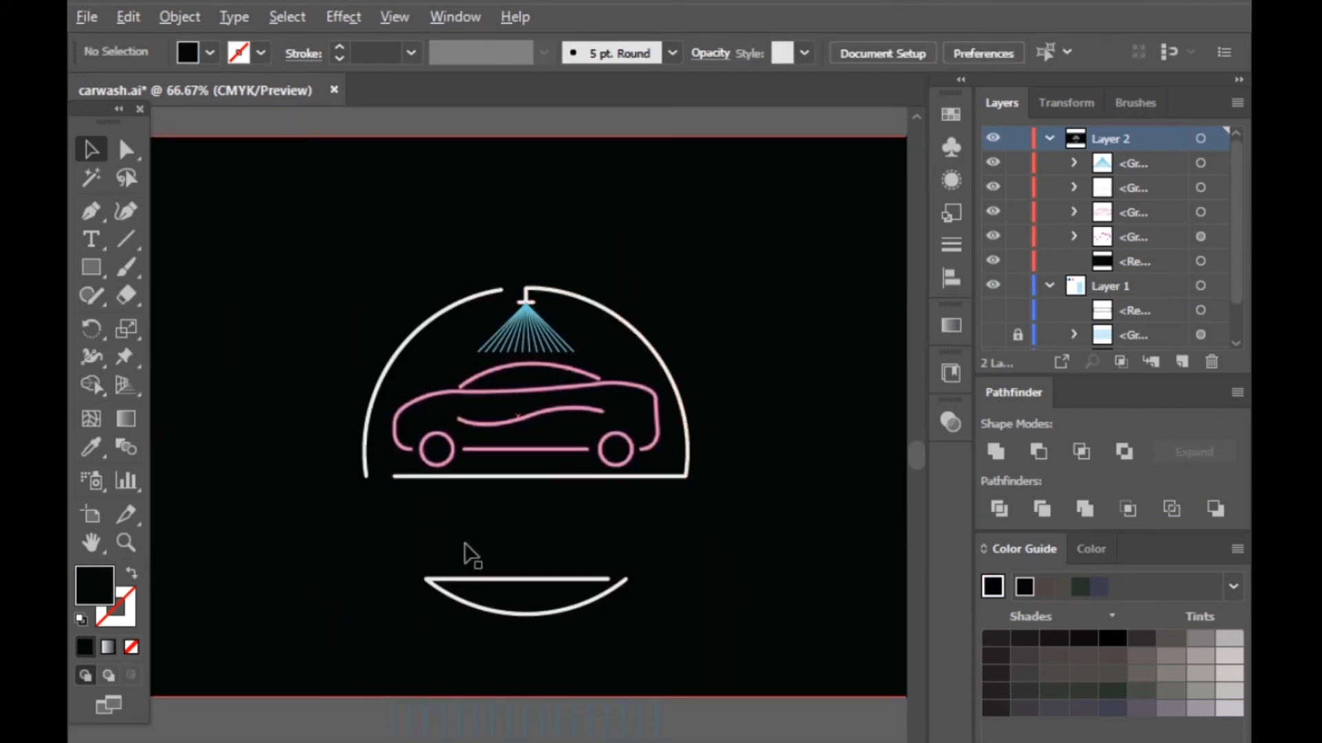
{"action": "left_click", "coordinate": [91, 239]}
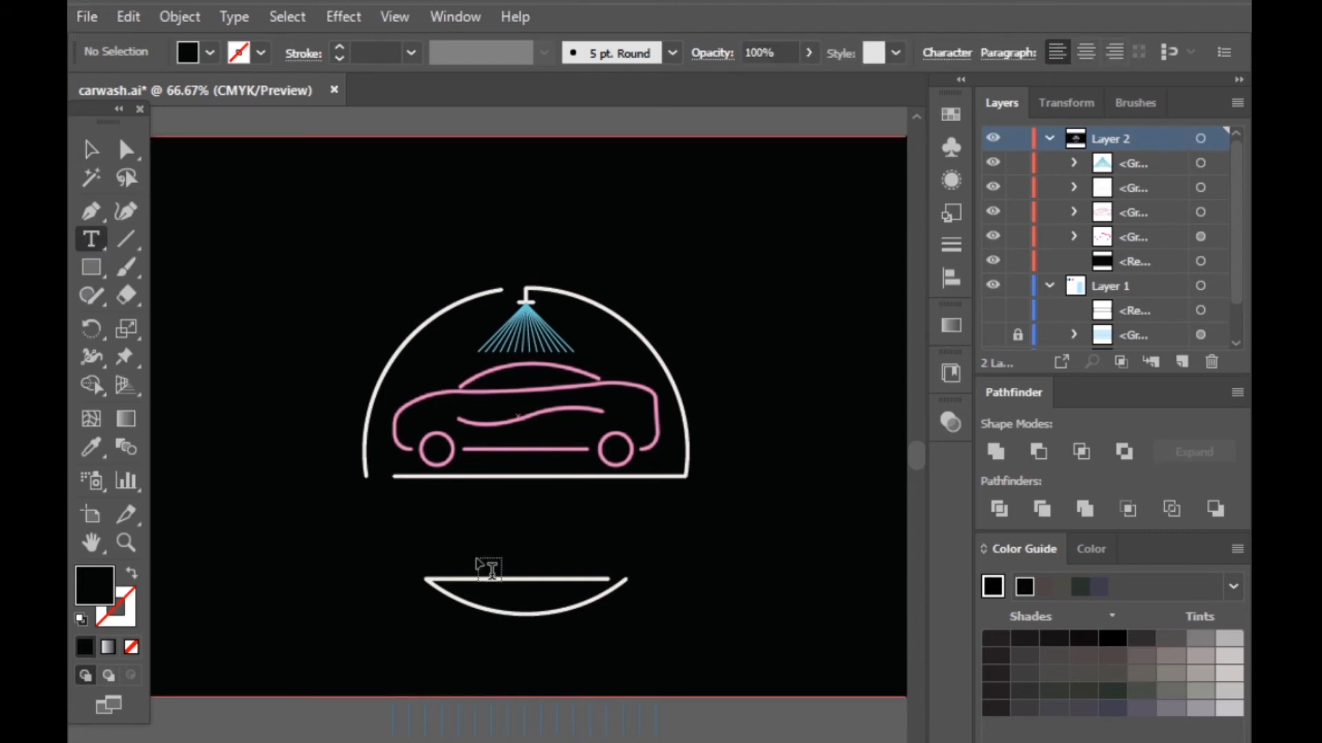
{"action": "scroll", "coordinate": [472, 526], "scroll_direction": "up", "scroll_amount": 2}
{"action": "scroll", "coordinate": [366, 576], "scroll_direction": "down", "scroll_amount": 2}
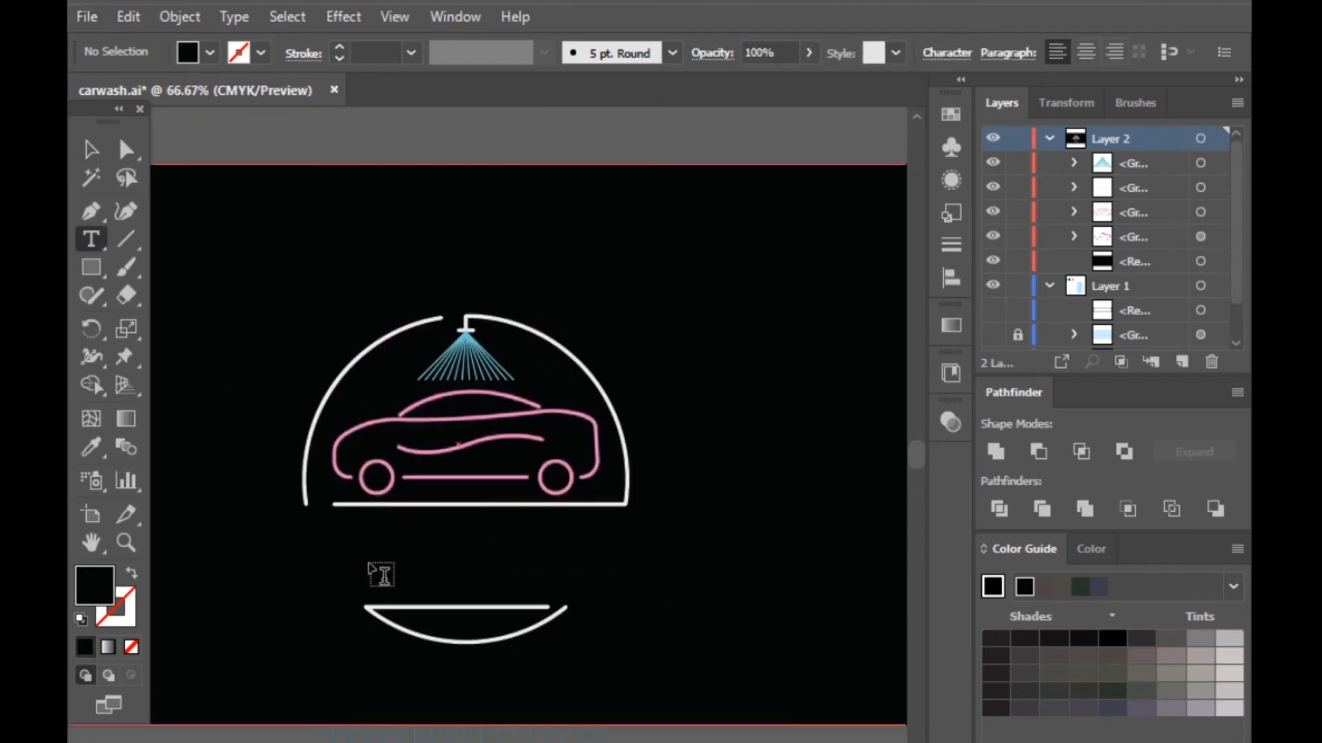
{"action": "key", "text": "v"}
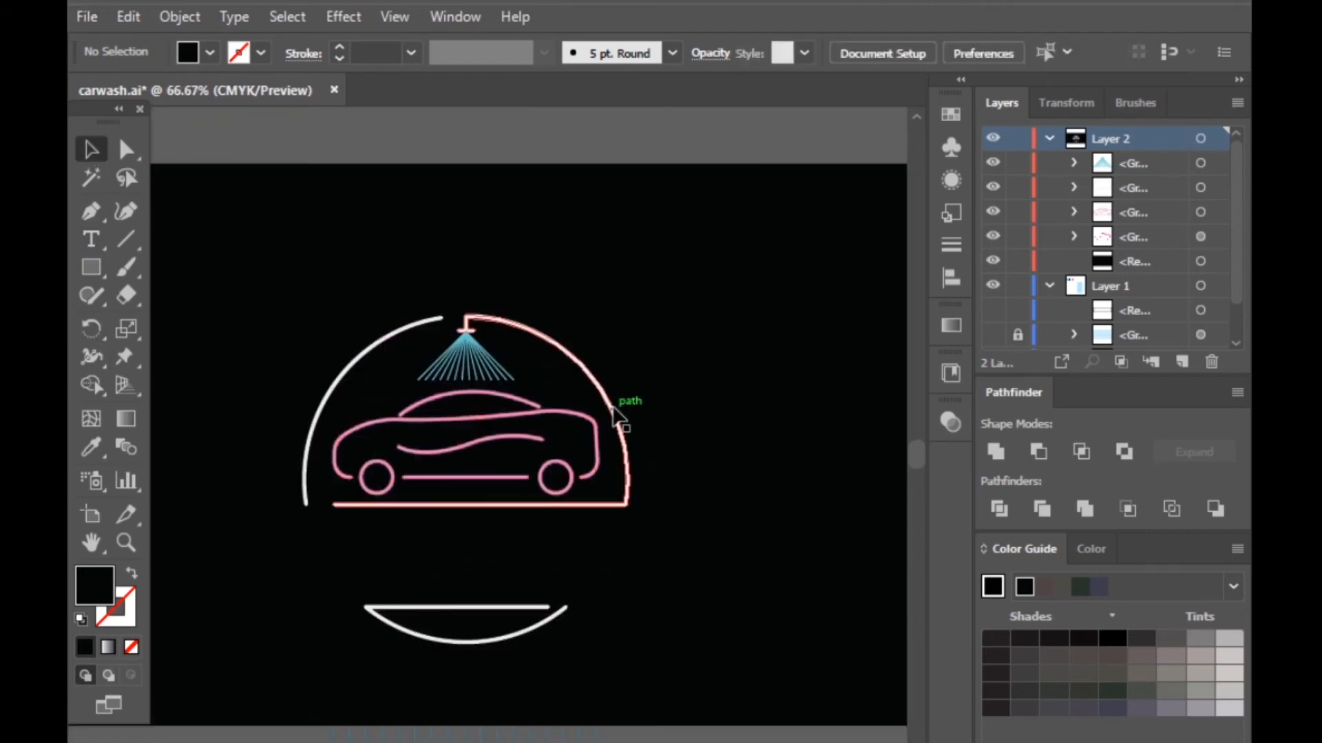
Ungroup the dome outline and recolour its right section, including the ground line and shower head, with the palette's blue
{"action": "left_click", "coordinate": [618, 416]}
{"action": "key", "text": "ctrl+shift+g"}
{"action": "left_click", "coordinate": [673, 361]}
{"action": "left_click", "coordinate": [627, 444]}
{"action": "left_click", "coordinate": [91, 447]}
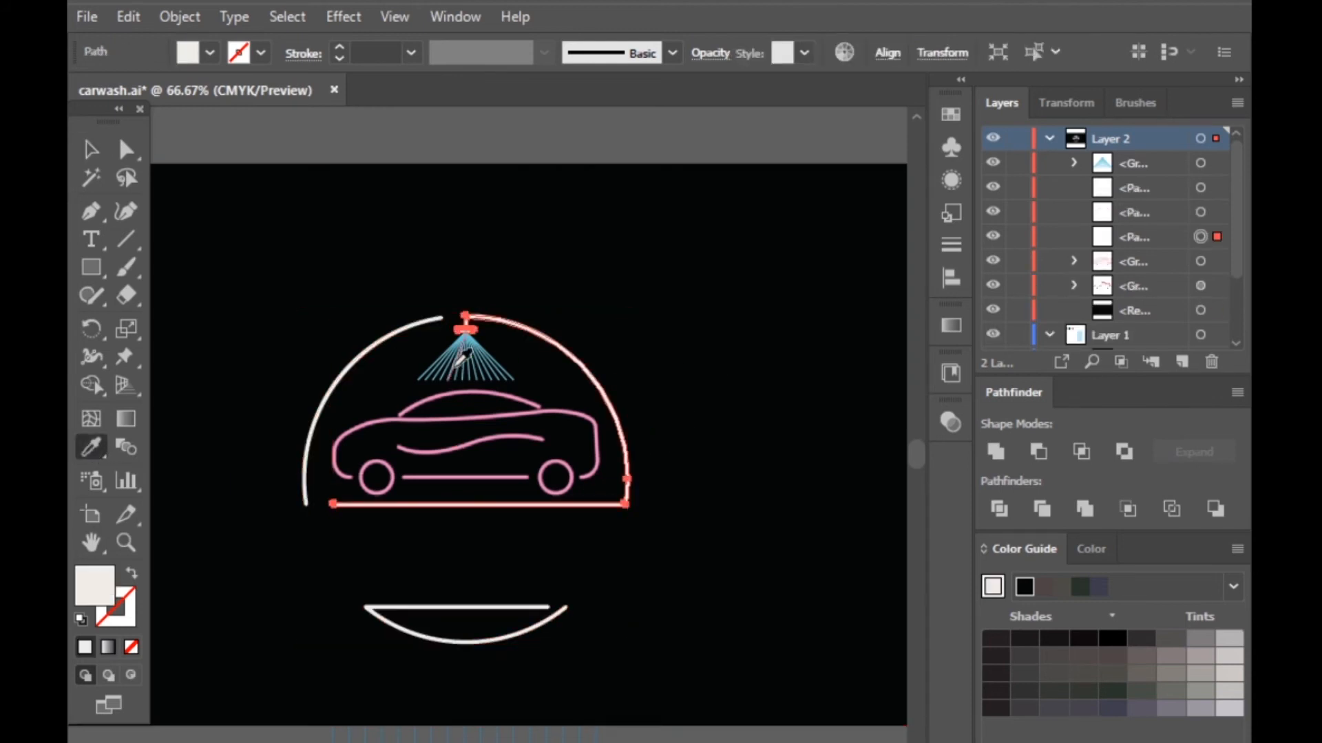
{"action": "left_click", "coordinate": [457, 363]}
{"action": "key", "text": "ctrl+minus"}
{"action": "key", "text": "ctrl+minus"}
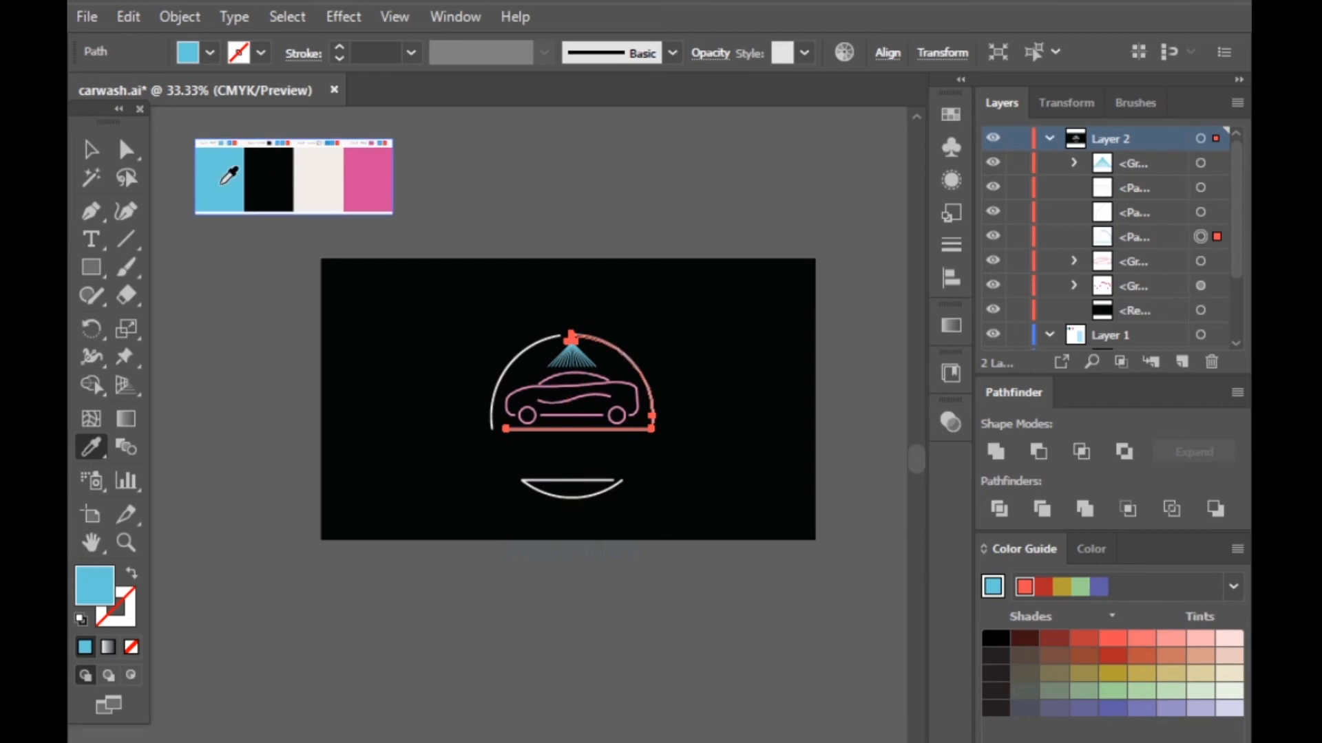
{"action": "left_click", "coordinate": [221, 184]}
{"action": "left_click", "coordinate": [93, 148]}
{"action": "scroll", "coordinate": [649, 399], "scroll_direction": "up", "scroll_amount": 4}
{"action": "left_click", "coordinate": [776, 427]}
{"action": "scroll", "coordinate": [777, 427], "scroll_direction": "down", "scroll_amount": 2}
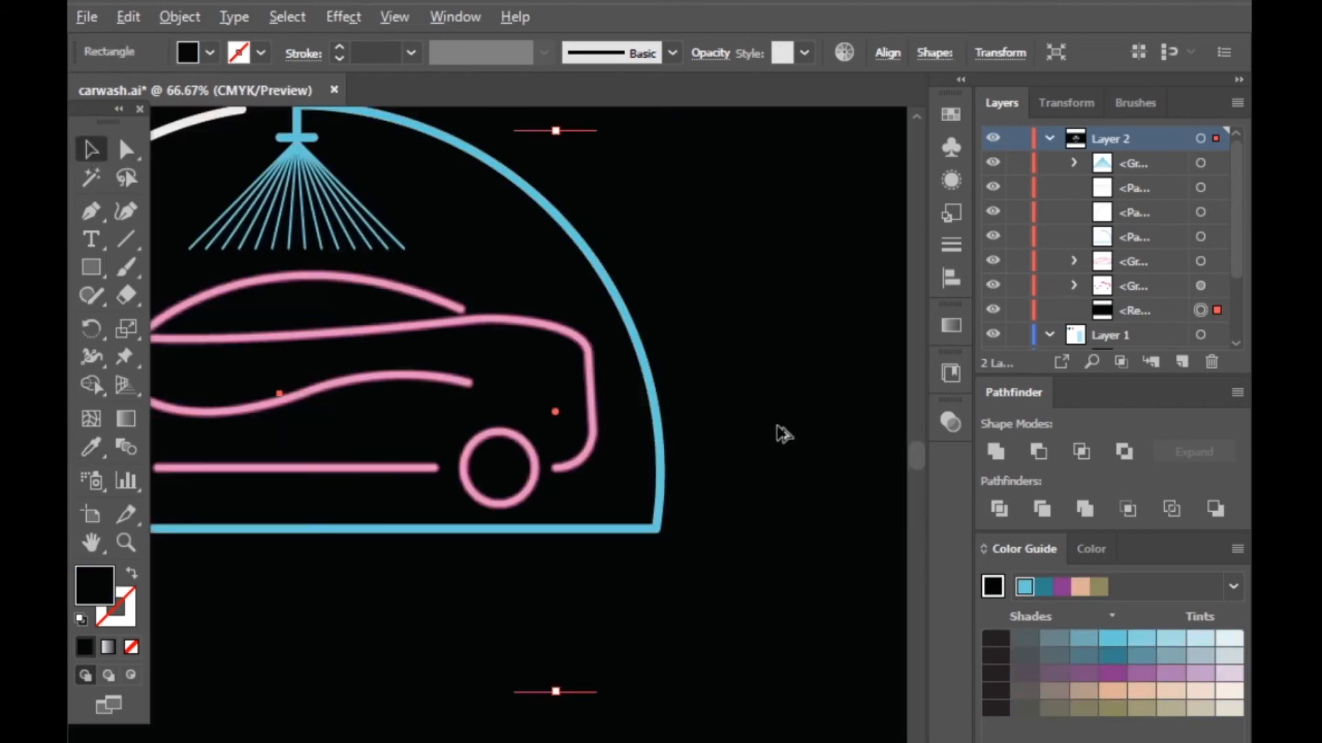
{"action": "scroll", "coordinate": [776, 425], "scroll_direction": "down", "scroll_amount": 4}
{"action": "scroll", "coordinate": [681, 471], "scroll_direction": "up", "scroll_amount": 4}
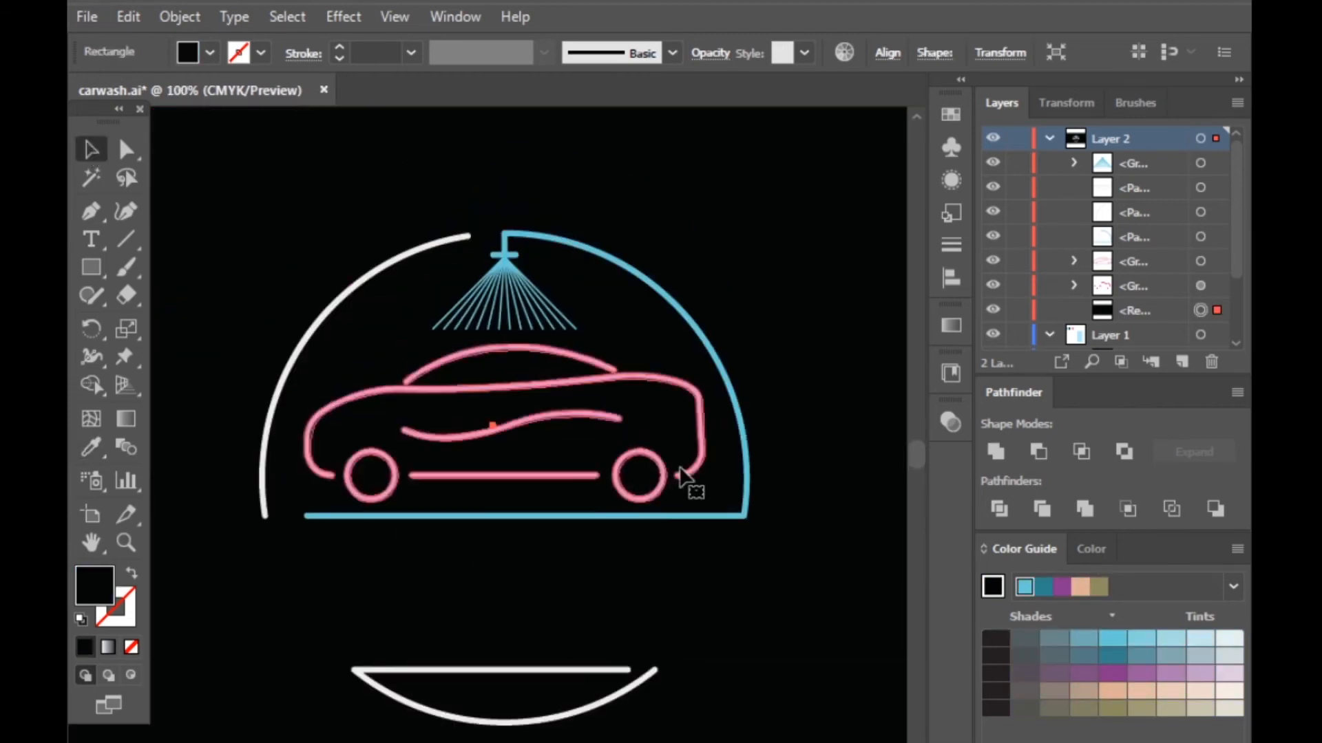
Add a white point-text object reading CARWASH in the gap below the car
{"action": "left_click", "coordinate": [90, 239]}
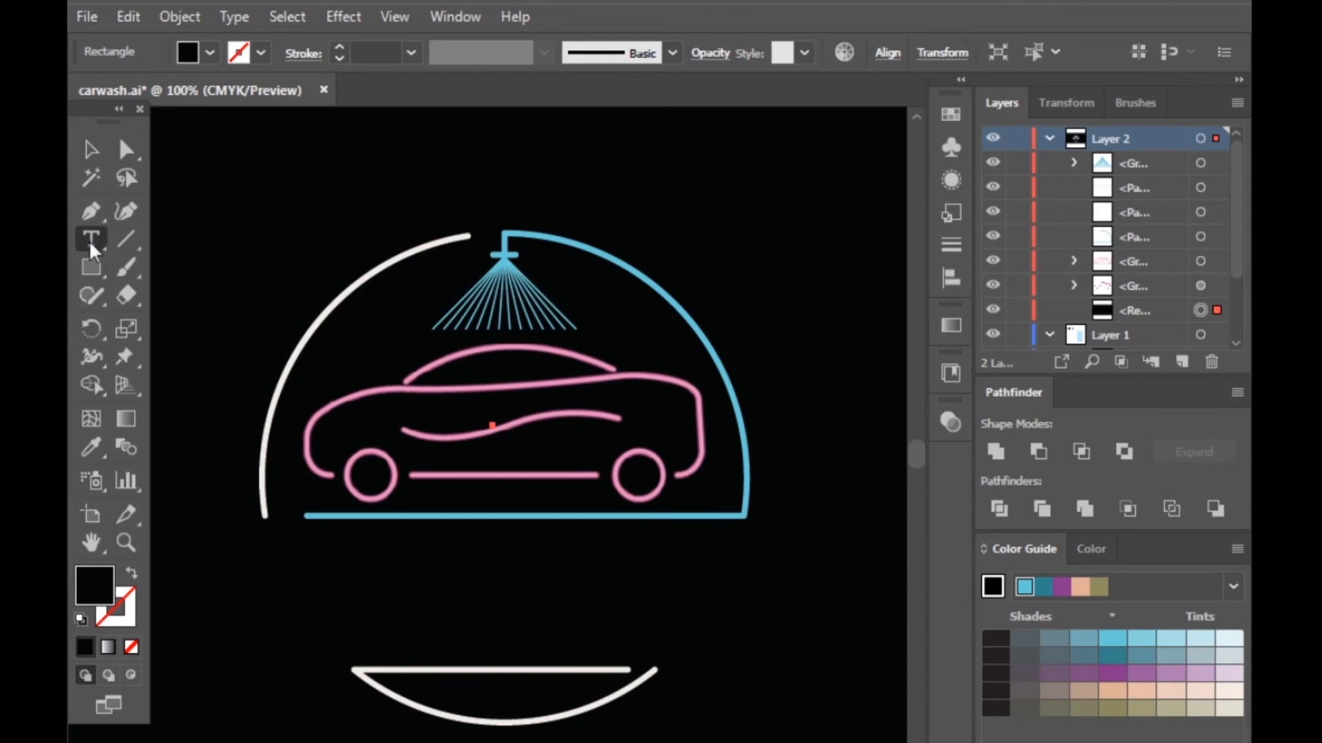
{"action": "left_click", "coordinate": [369, 600]}
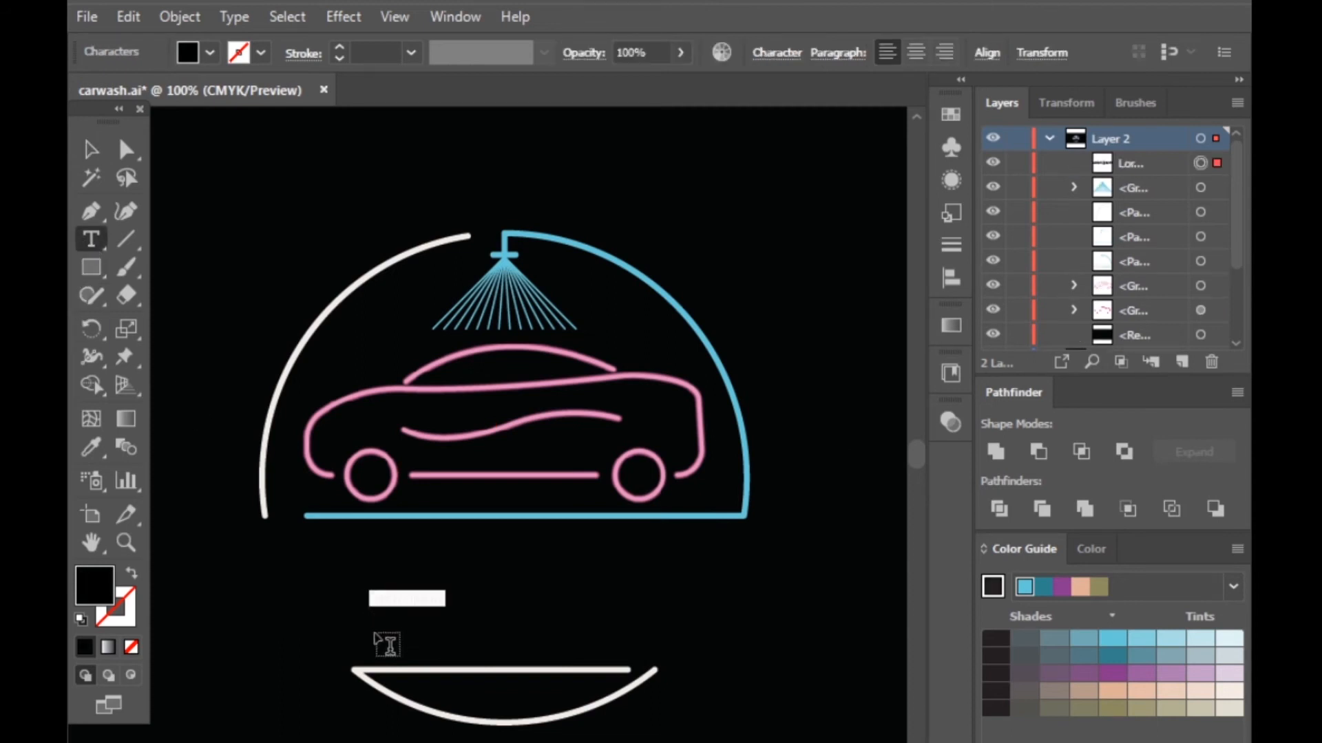
{"action": "left_click", "coordinate": [91, 149]}
{"action": "left_click", "coordinate": [210, 53]}
{"action": "left_click", "coordinate": [115, 92]}
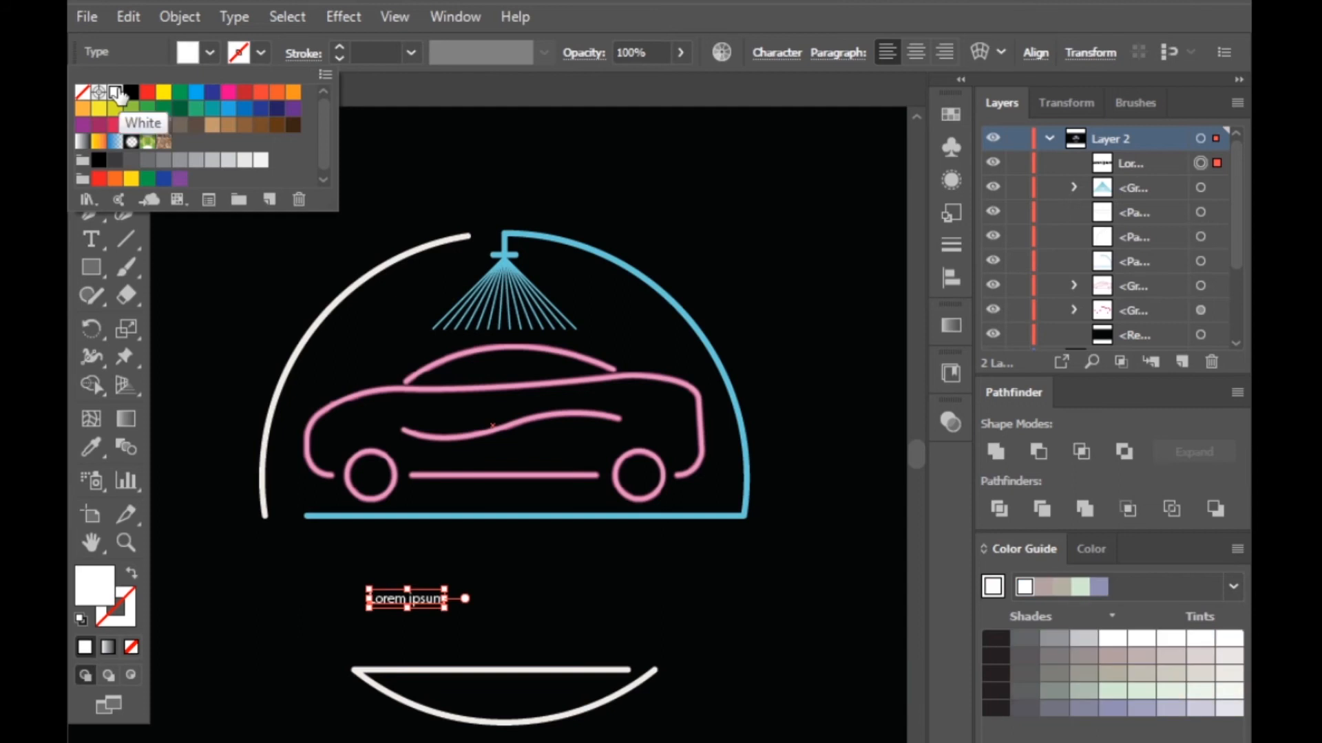
{"action": "left_click", "coordinate": [260, 572]}
{"action": "left_click", "coordinate": [89, 241]}
{"action": "double_click", "coordinate": [403, 597]}
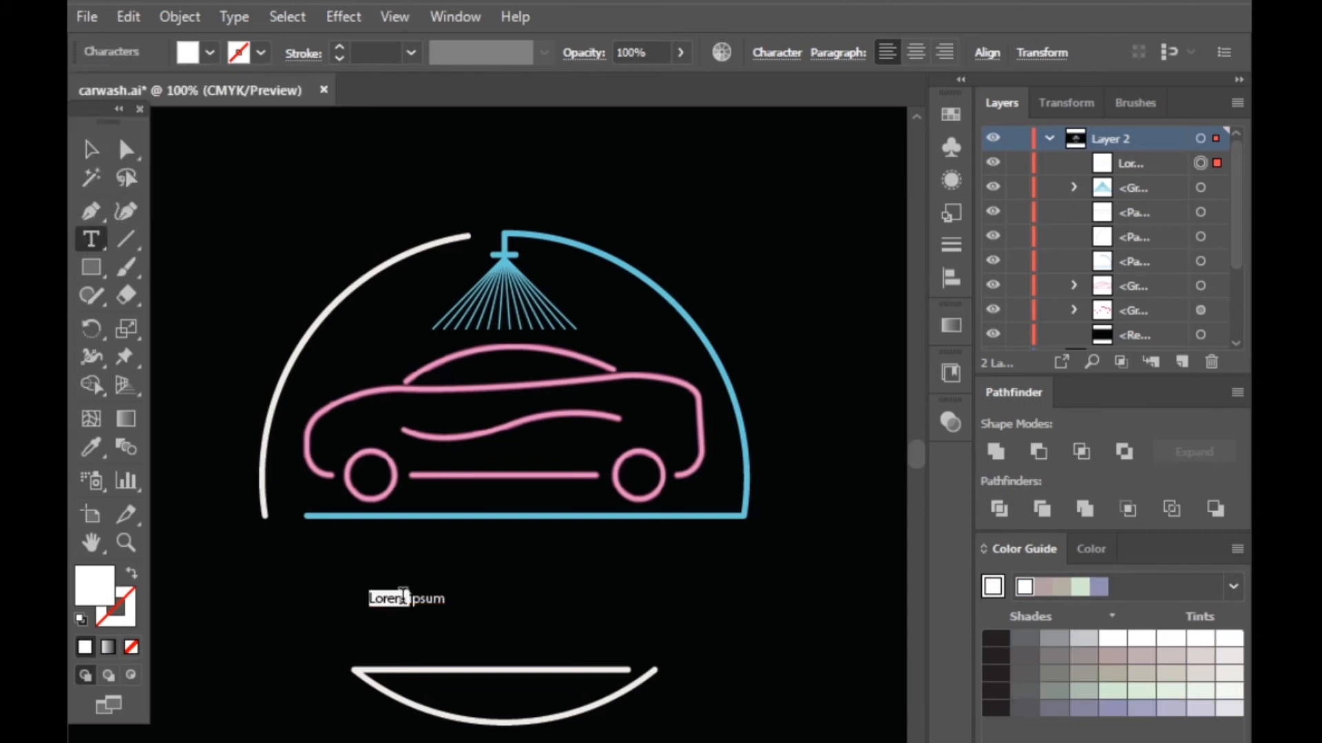
{"action": "type", "text": "CARWASH"}
Enlarge the CARWASH text to about 94 pt and place it between the ground line and the lower arc
{"action": "left_click", "coordinate": [92, 149]}
{"action": "left_click_drag", "start_coordinate": [433, 588], "coordinate": [604, 599]}
{"action": "left_click", "coordinate": [797, 598]}
{"action": "scroll", "coordinate": [599, 628], "scroll_direction": "down", "scroll_amount": 2}
{"action": "scroll", "coordinate": [615, 624], "scroll_direction": "up", "scroll_amount": 3}
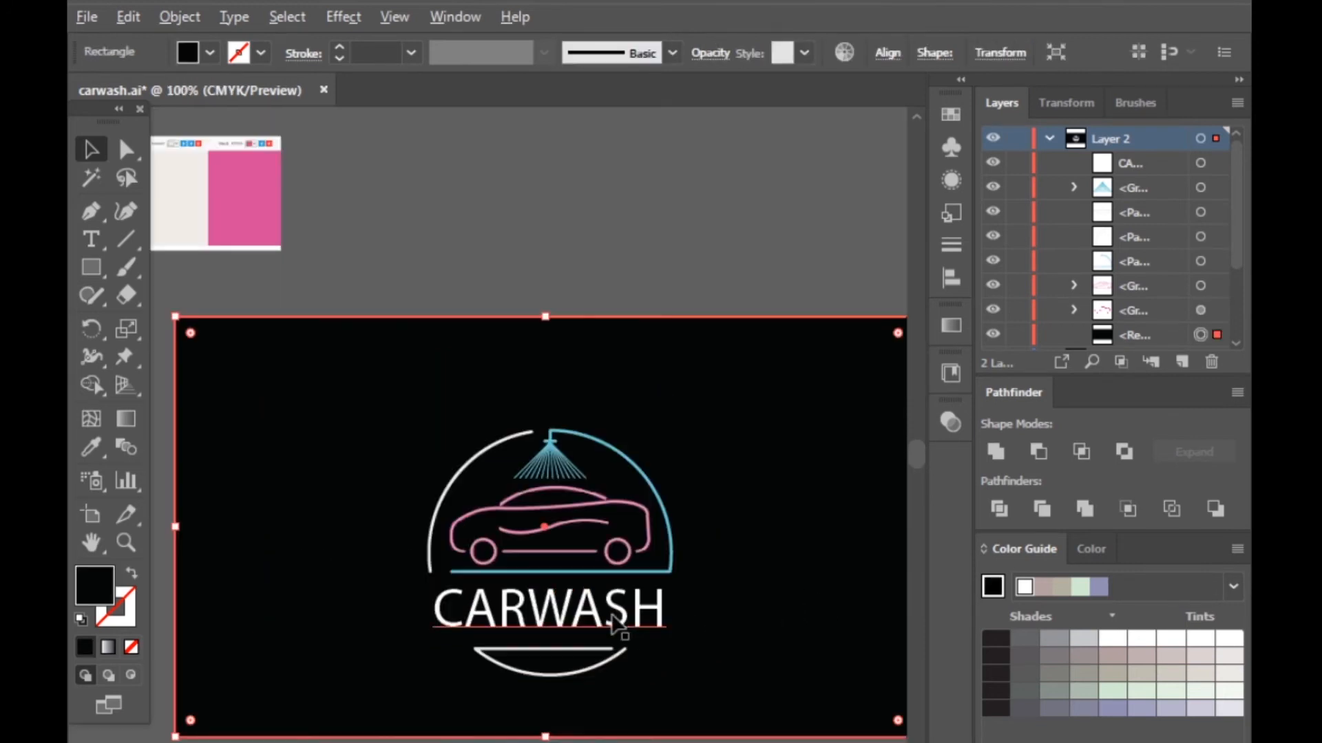
{"action": "left_click", "coordinate": [639, 613]}
{"action": "scroll", "coordinate": [791, 599], "scroll_direction": "down", "scroll_amount": 1}
{"action": "left_click", "coordinate": [761, 566]}
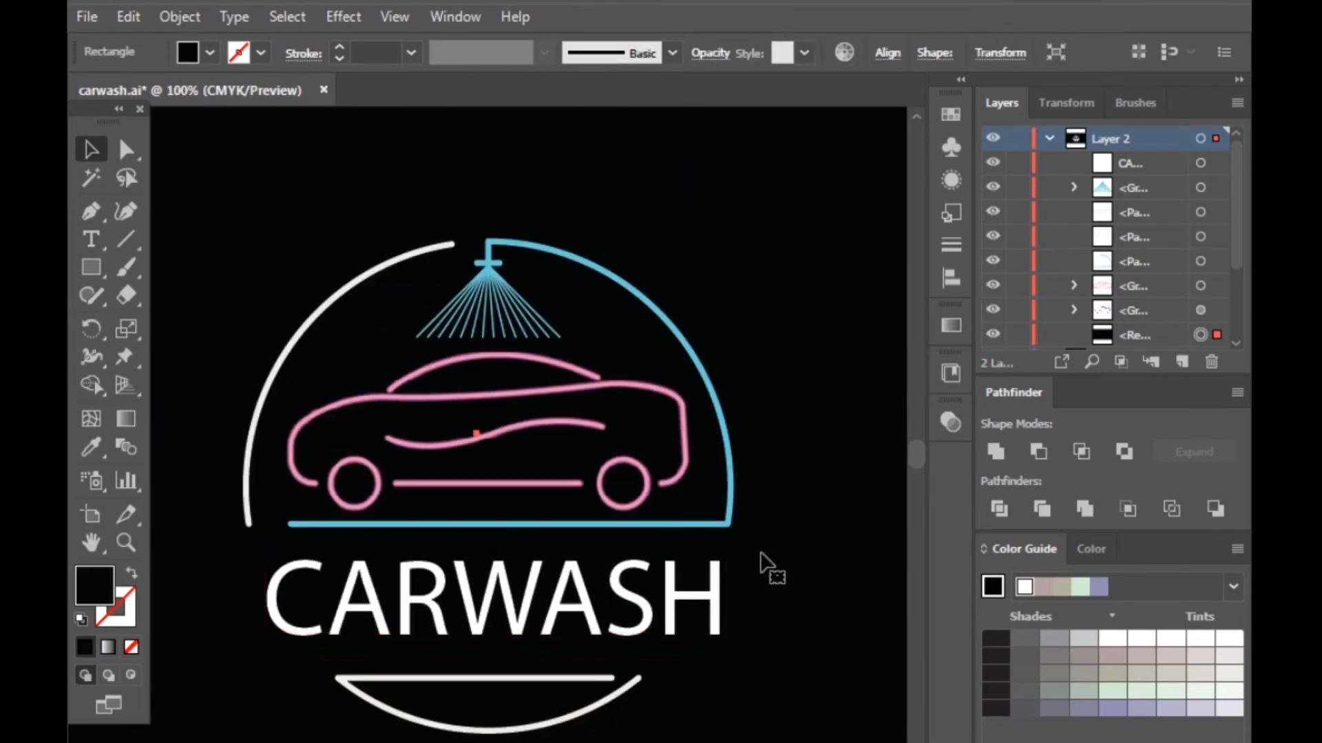
Change the CARWASH text to a thin sans-serif font and convert it to outlines
{"action": "left_click", "coordinate": [578, 607]}
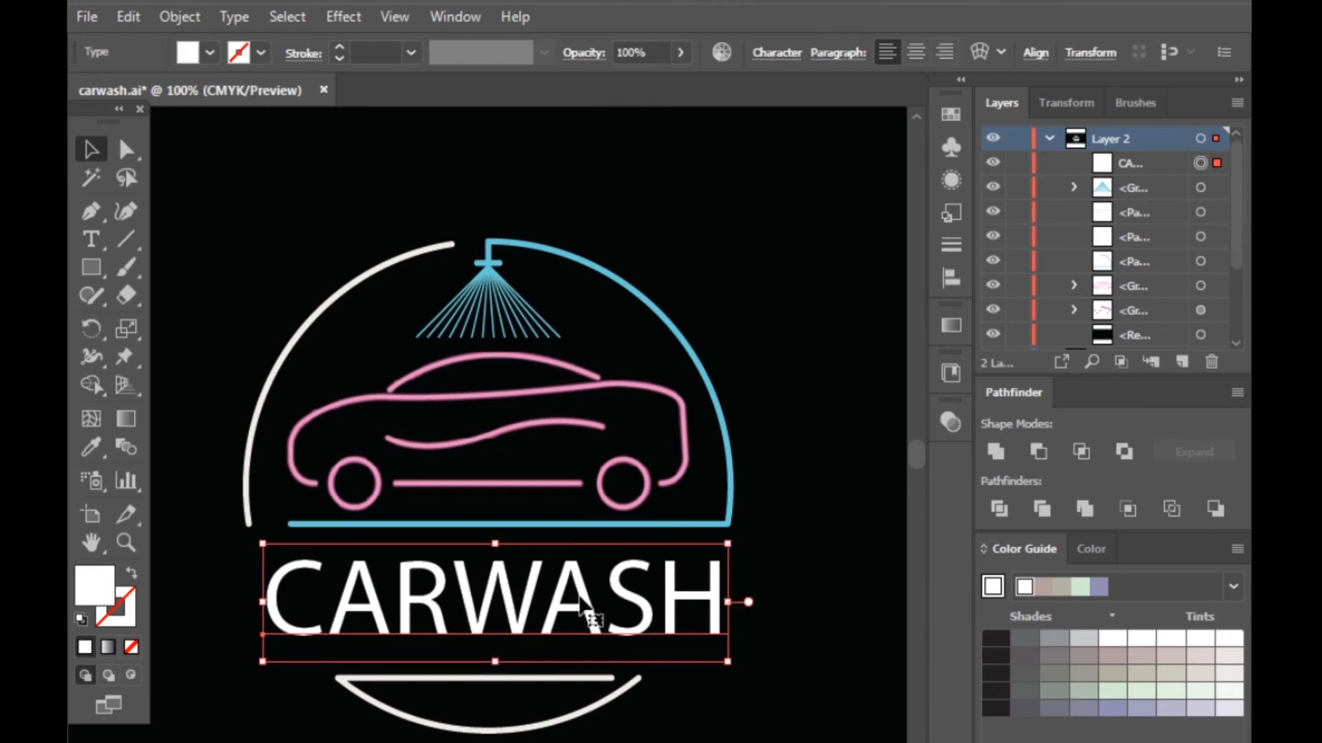
{"action": "left_click", "coordinate": [787, 60]}
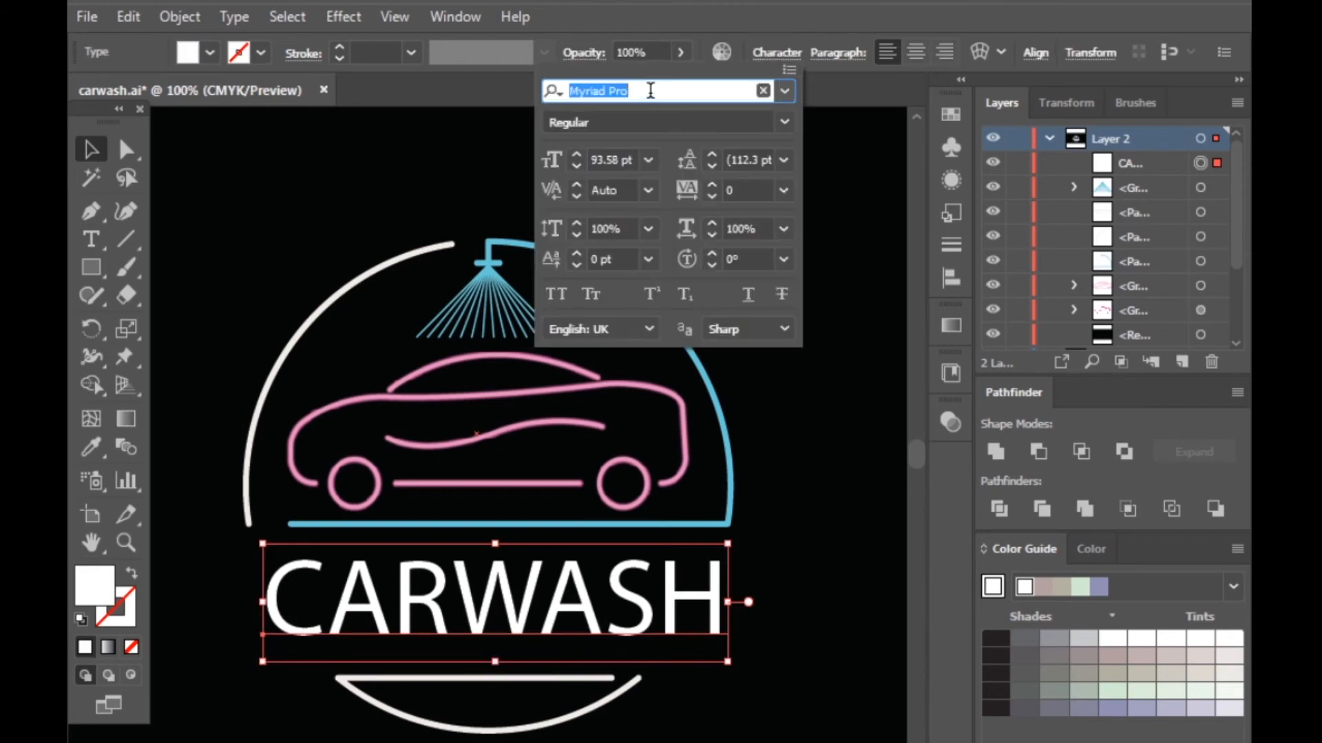
{"action": "type", "text": "k"}
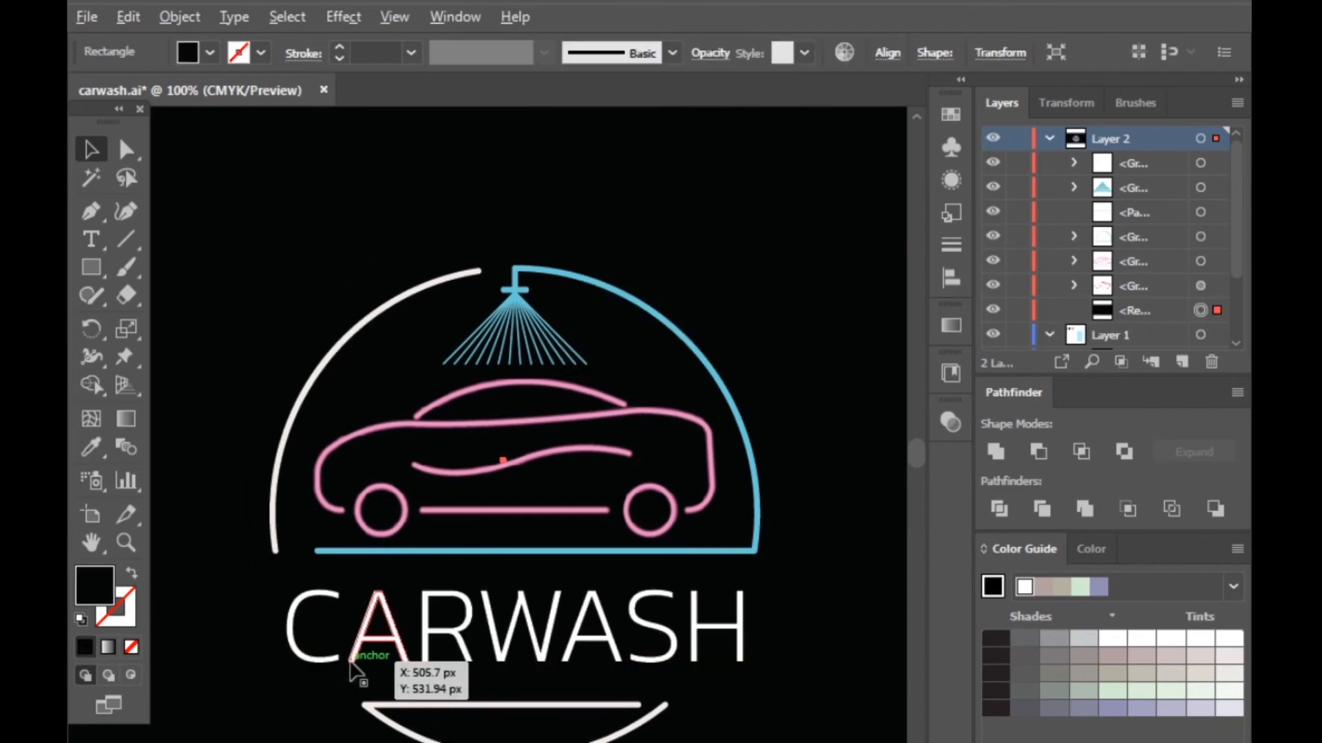
Ungroup the outlined CARWASH lettering and group the letters C, A and R together
{"action": "scroll", "coordinate": [359, 655], "scroll_direction": "up", "scroll_amount": 1}
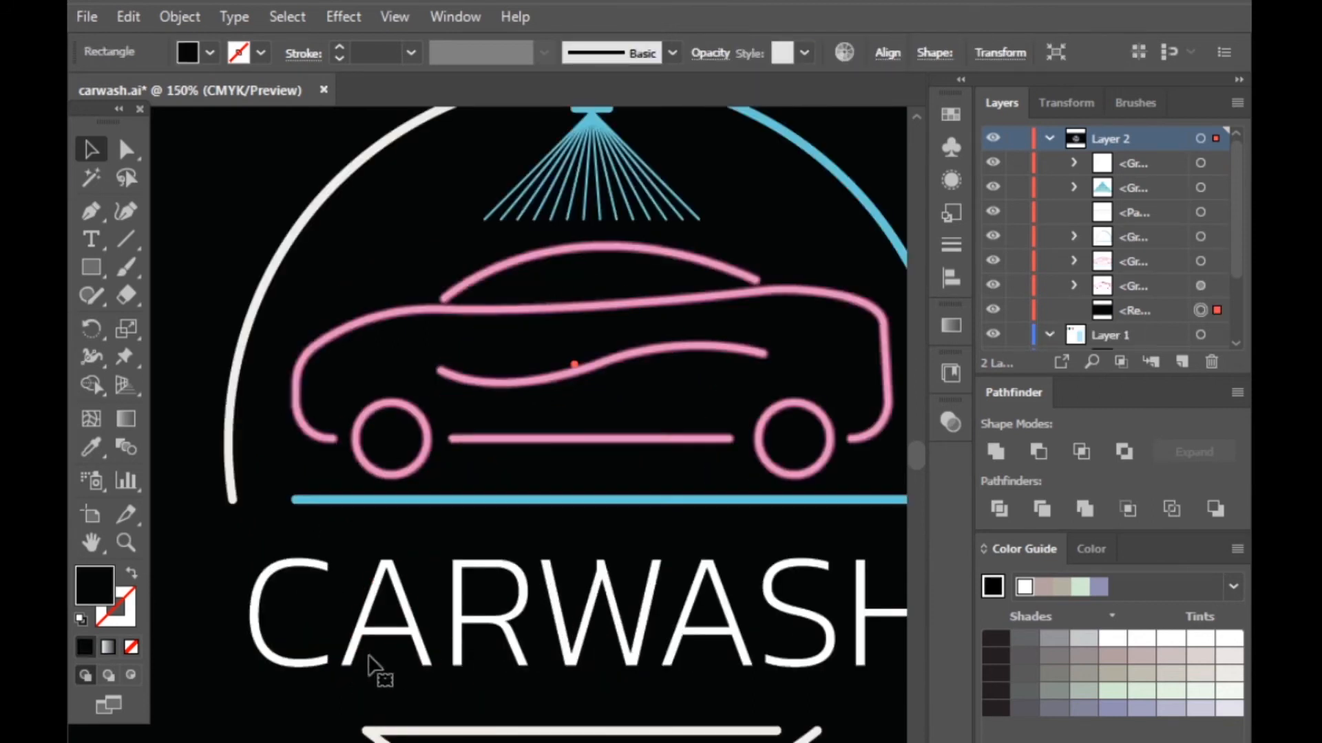
{"action": "left_click", "coordinate": [314, 666]}
{"action": "key", "text": "ctrl"}
{"action": "key", "text": "ctrl+shift+g"}
{"action": "left_click", "coordinate": [296, 677]}
{"action": "left_click", "coordinate": [309, 662]}
{"action": "left_click", "coordinate": [423, 635], "text": "shift"}
{"action": "left_click", "coordinate": [506, 623], "text": "shift"}
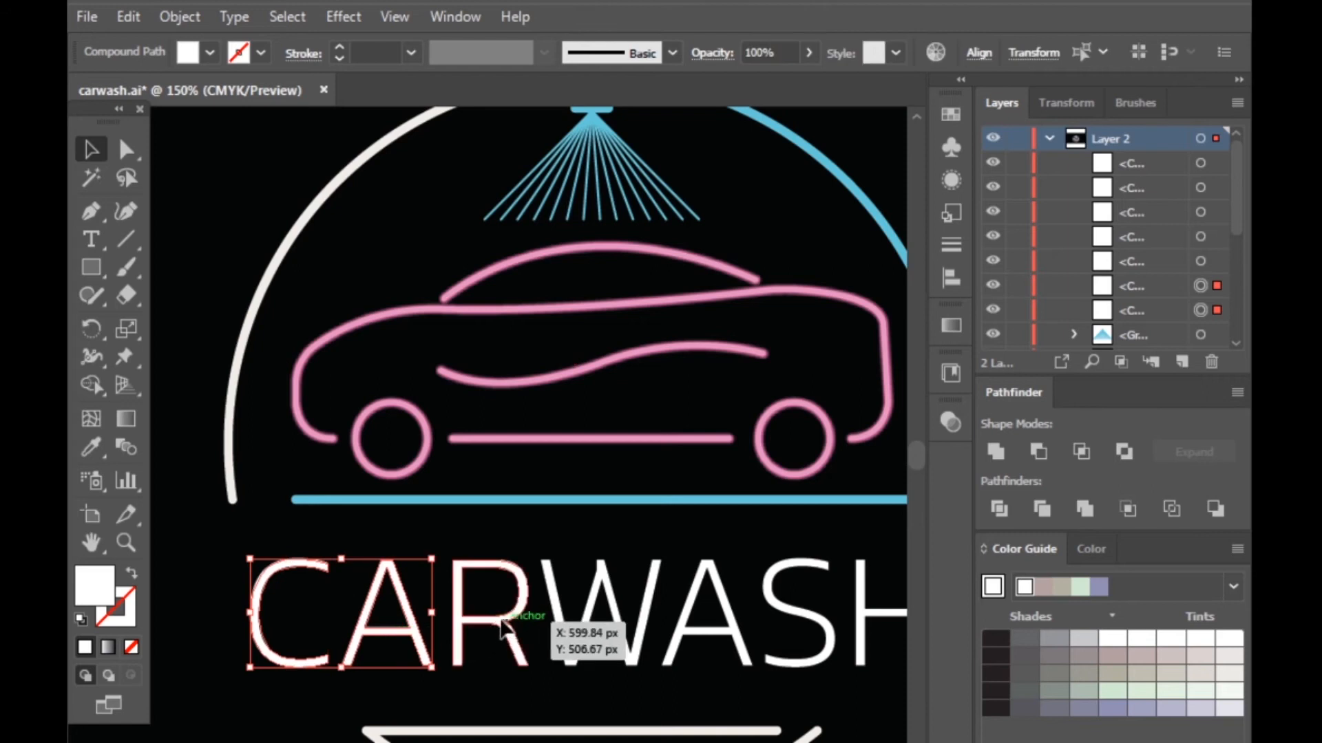
{"action": "key", "text": "ctrl+g"}
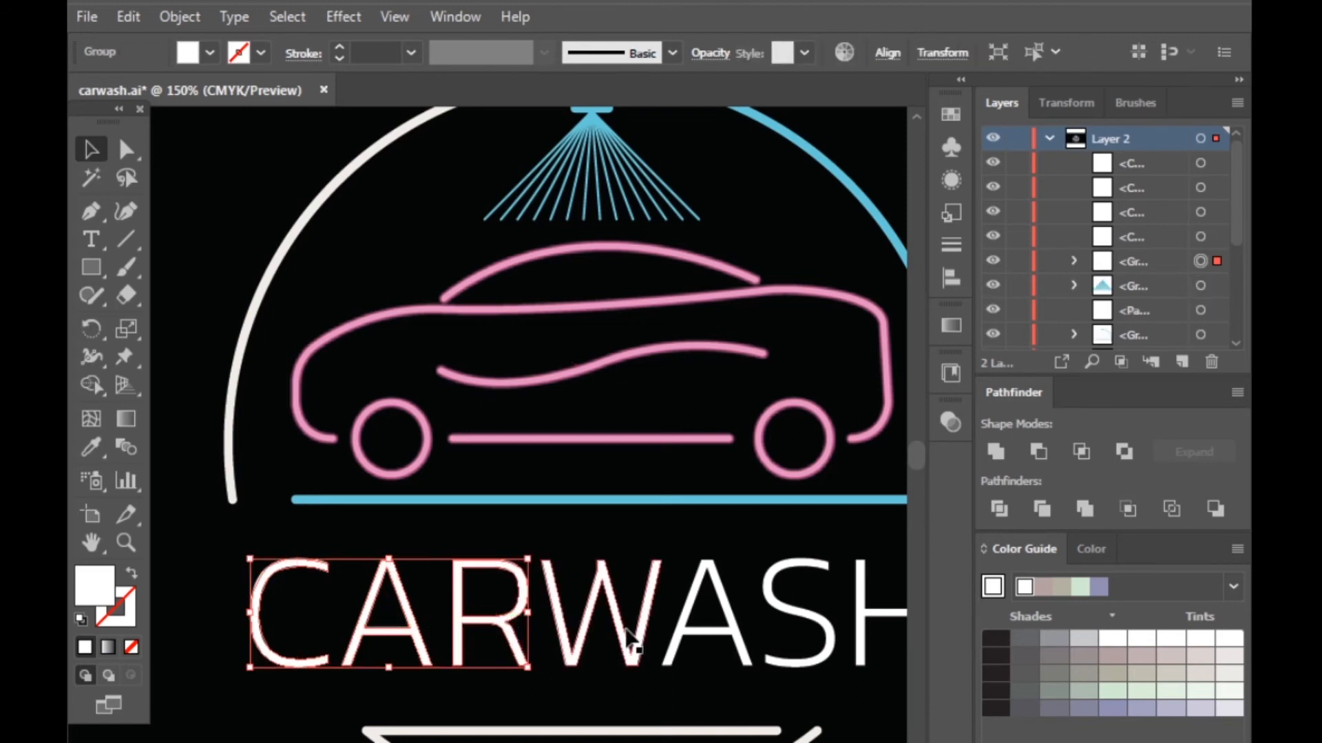
Group the letters W, A, S and H as a separate object
{"action": "left_click", "coordinate": [619, 623]}
{"action": "scroll", "coordinate": [618, 630], "scroll_direction": "down", "scroll_amount": 2}
{"action": "left_click", "coordinate": [578, 663], "text": "shift"}
{"action": "left_click", "coordinate": [612, 656], "text": "shift"}
{"action": "left_click", "coordinate": [659, 660], "text": "shift"}
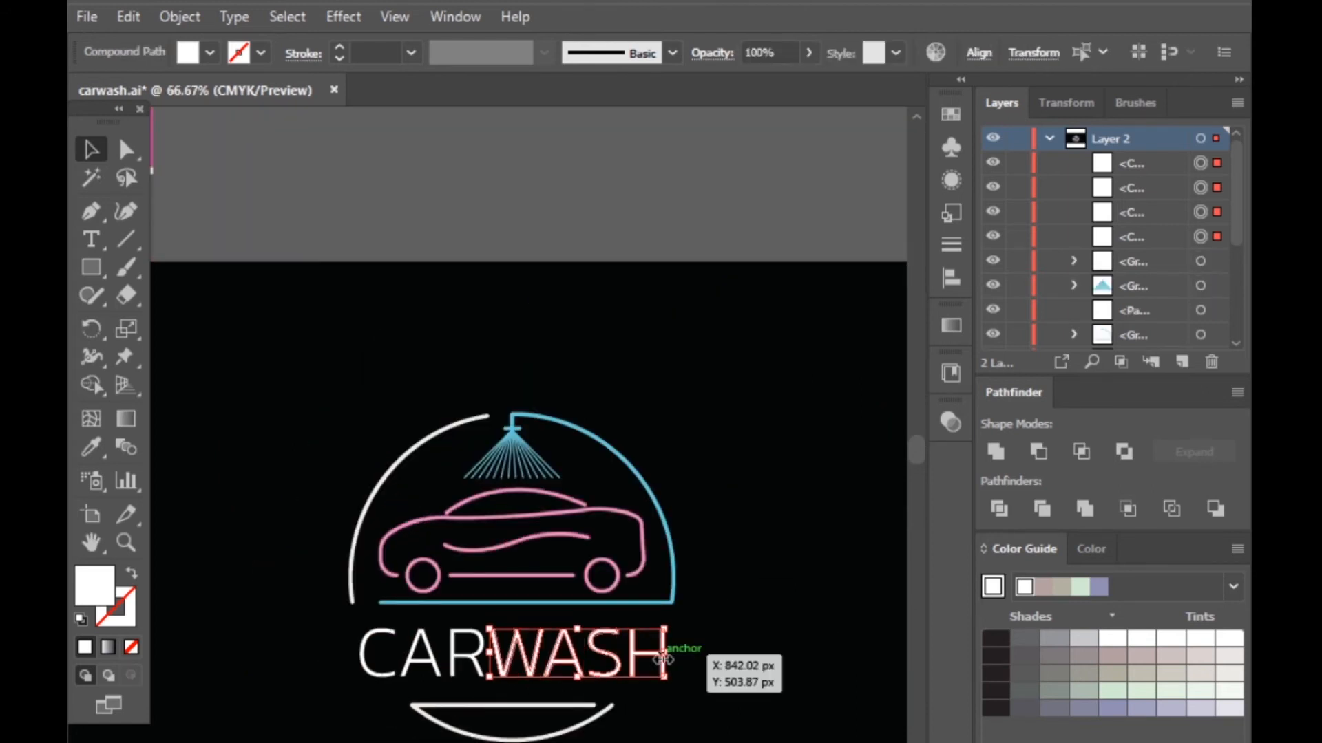
{"action": "key", "text": "ctrl+g"}
{"action": "left_click", "coordinate": [785, 629]}
Ungroup the dome outline and recolour its blue right section with the off-white sampled from the left arc
{"action": "scroll", "coordinate": [516, 425], "scroll_direction": "up", "scroll_amount": 1}
{"action": "scroll", "coordinate": [501, 446], "scroll_direction": "down", "scroll_amount": 1}
{"action": "scroll", "coordinate": [501, 447], "scroll_direction": "up", "scroll_amount": 2}
{"action": "left_click", "coordinate": [582, 418]}
{"action": "scroll", "coordinate": [582, 419], "scroll_direction": "down", "scroll_amount": 1}
{"action": "key", "text": "ctrl+shift+b"}
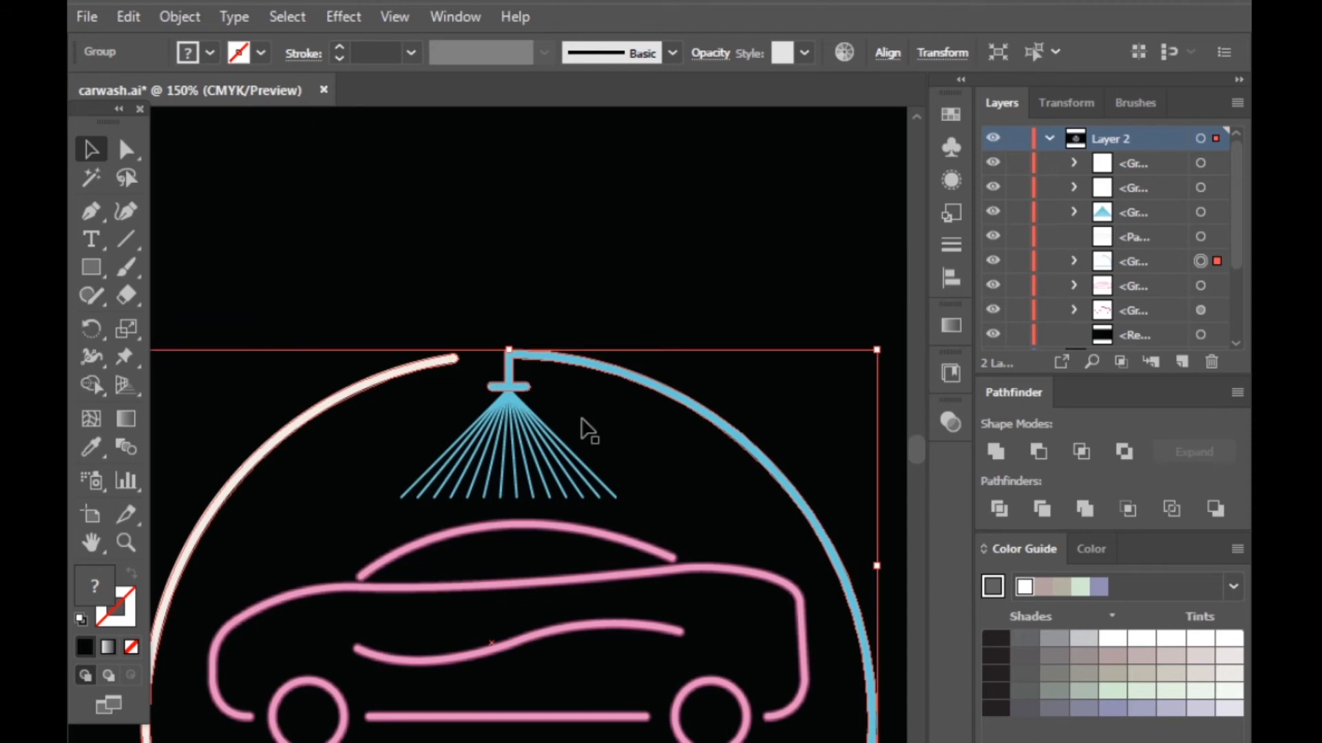
{"action": "key", "text": "ctrl+shift+b"}
{"action": "key", "text": "ctrl+shift+g"}
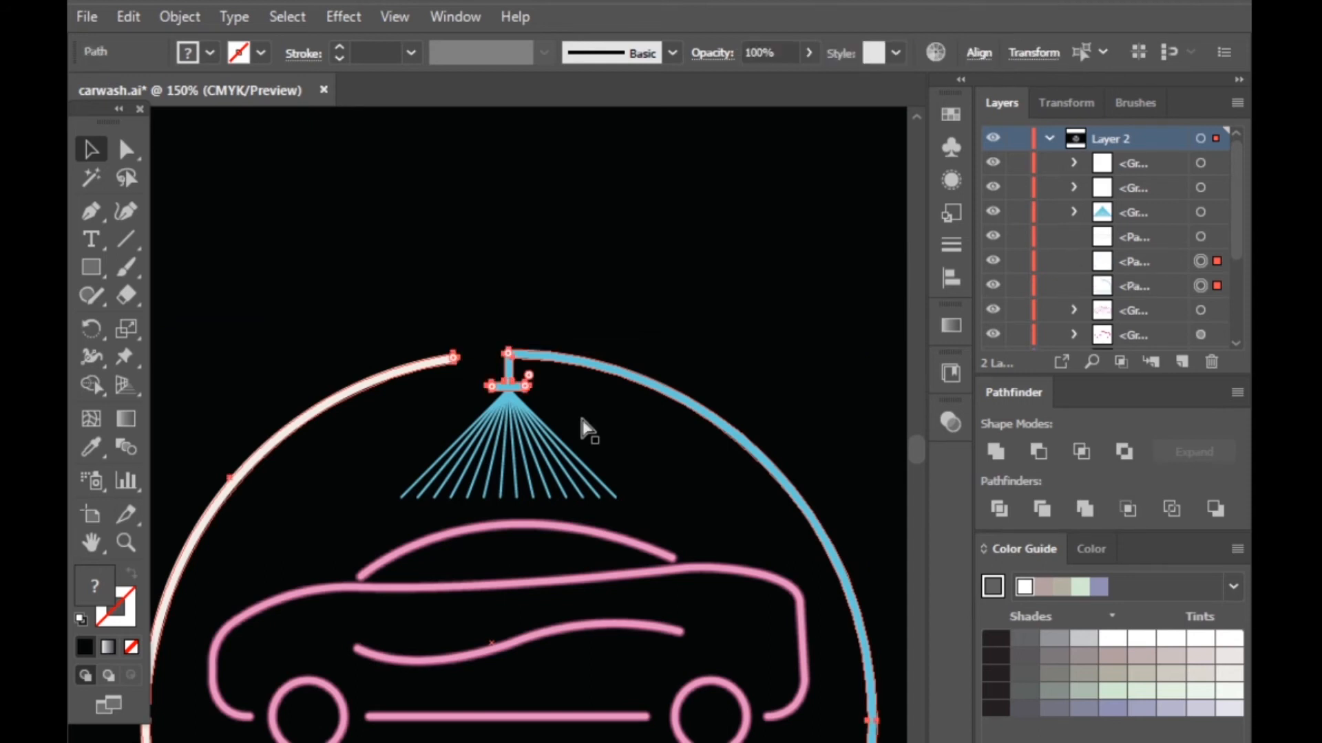
{"action": "left_click", "coordinate": [649, 345]}
{"action": "left_click", "coordinate": [641, 384]}
{"action": "left_click", "coordinate": [91, 447]}
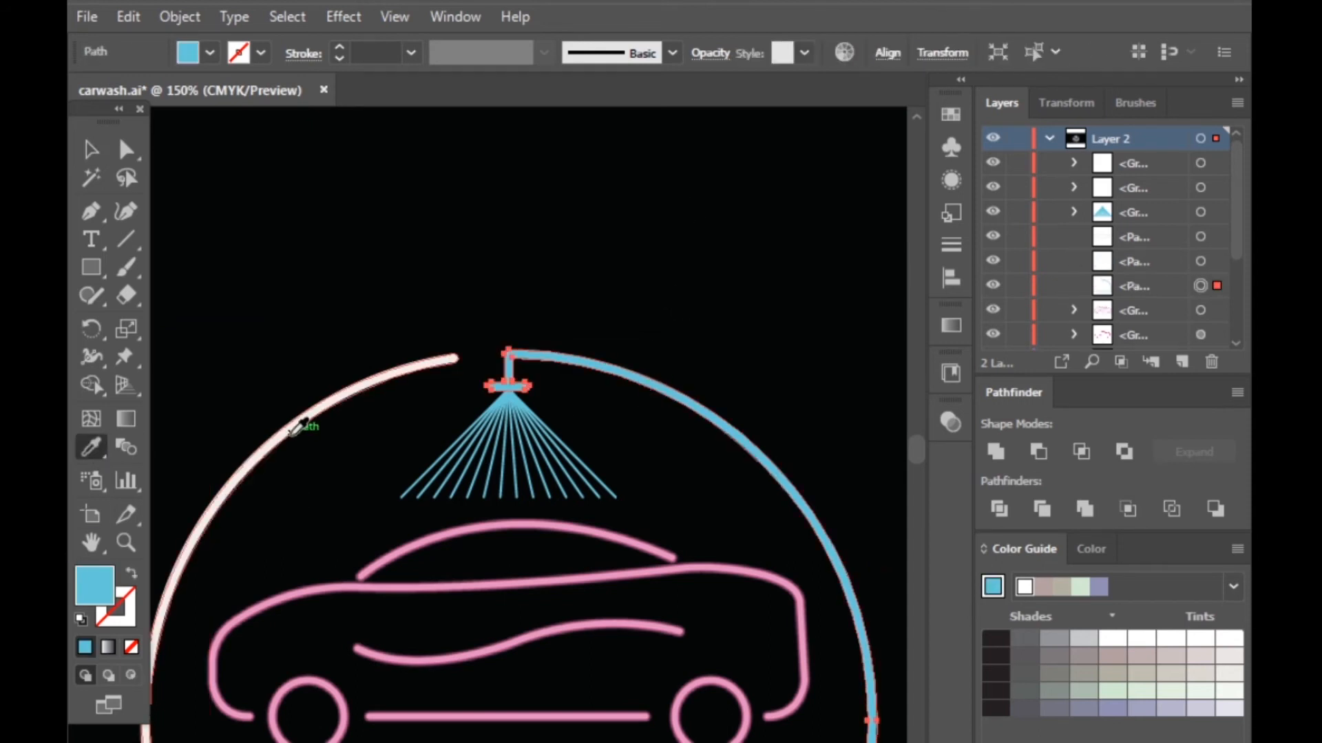
{"action": "left_click", "coordinate": [300, 429]}
{"action": "left_click", "coordinate": [91, 150]}
{"action": "left_click", "coordinate": [494, 193]}
{"action": "scroll", "coordinate": [618, 222], "scroll_direction": "down", "scroll_amount": 3}
{"action": "scroll", "coordinate": [620, 358], "scroll_direction": "up", "scroll_amount": 3}
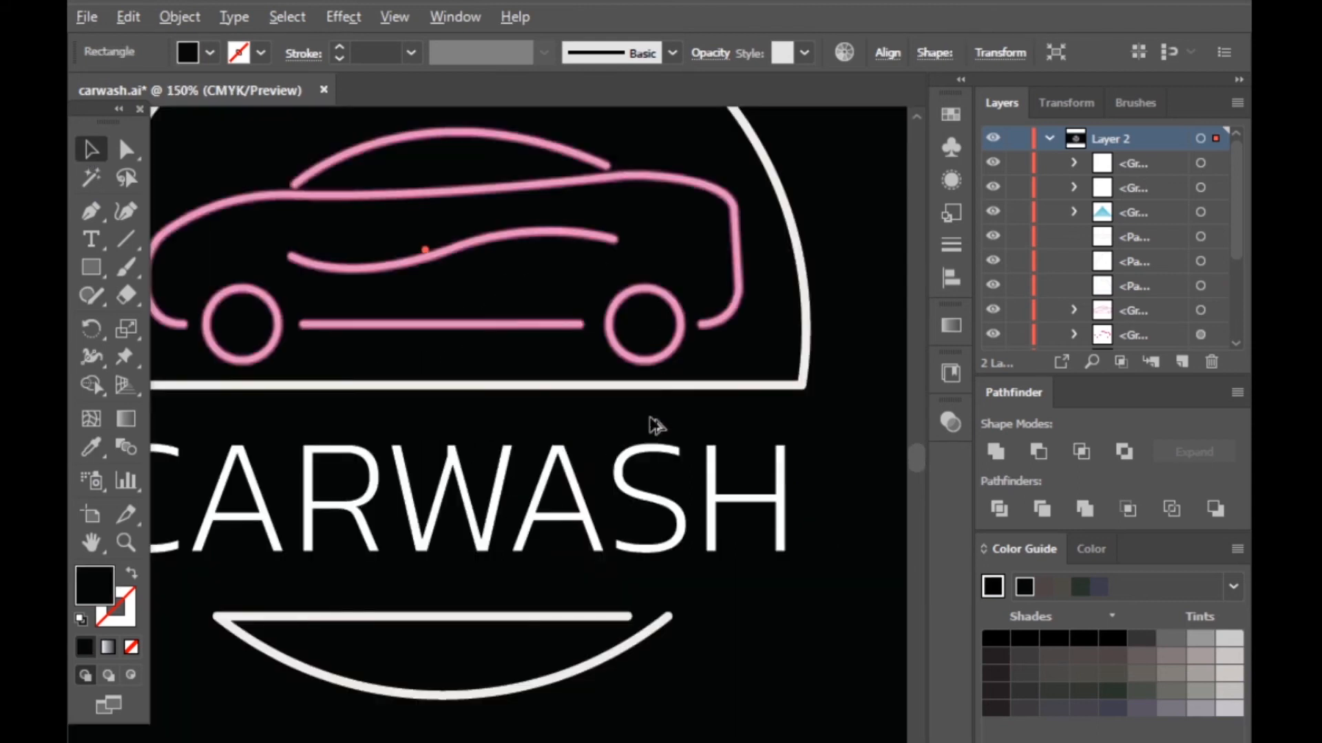
Fill the CAR letter group with the blue sampled from the colour palette
{"action": "scroll", "coordinate": [551, 481], "scroll_direction": "down", "scroll_amount": 1}
{"action": "left_click", "coordinate": [438, 499]}
{"action": "key", "text": "i"}
{"action": "scroll", "coordinate": [427, 479], "scroll_direction": "down", "scroll_amount": 1}
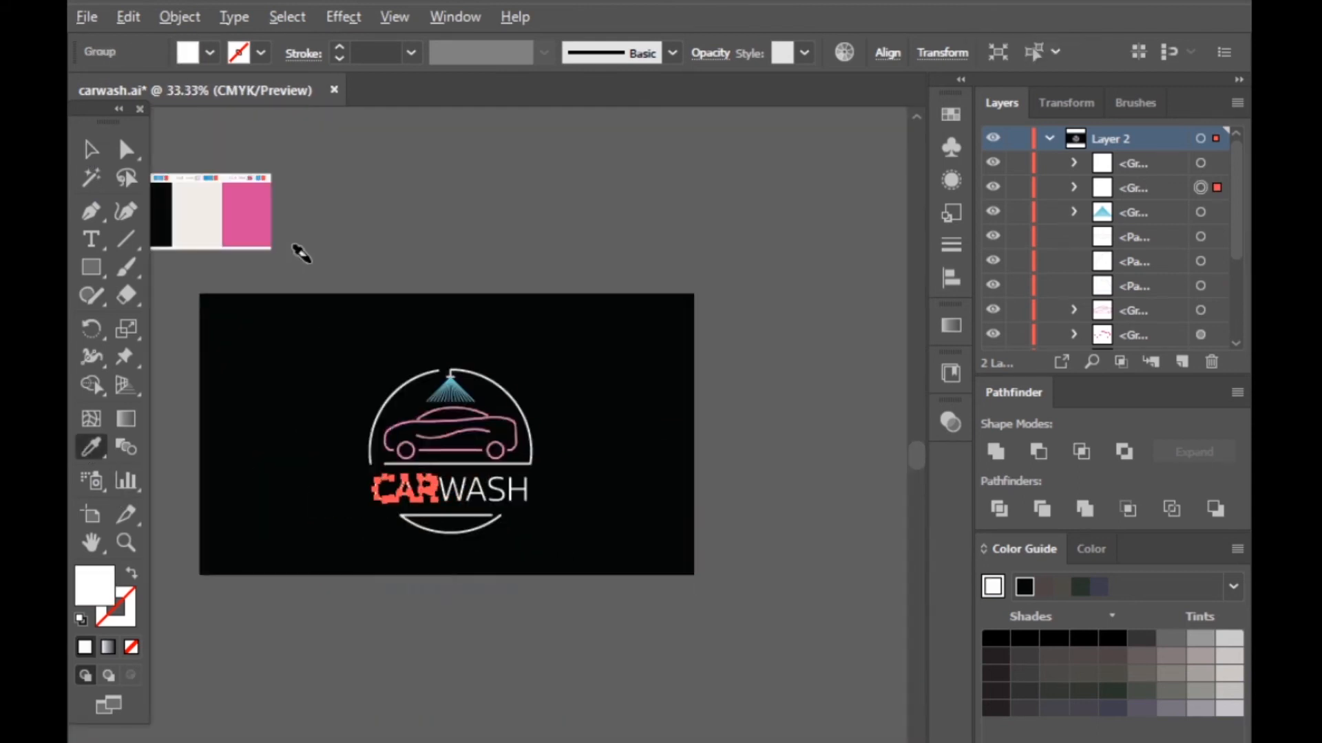
{"action": "scroll", "coordinate": [295, 250], "scroll_direction": "down", "scroll_amount": 1}
{"action": "left_click", "coordinate": [171, 216]}
{"action": "left_click", "coordinate": [91, 149]}
{"action": "scroll", "coordinate": [416, 418], "scroll_direction": "up", "scroll_amount": 5}
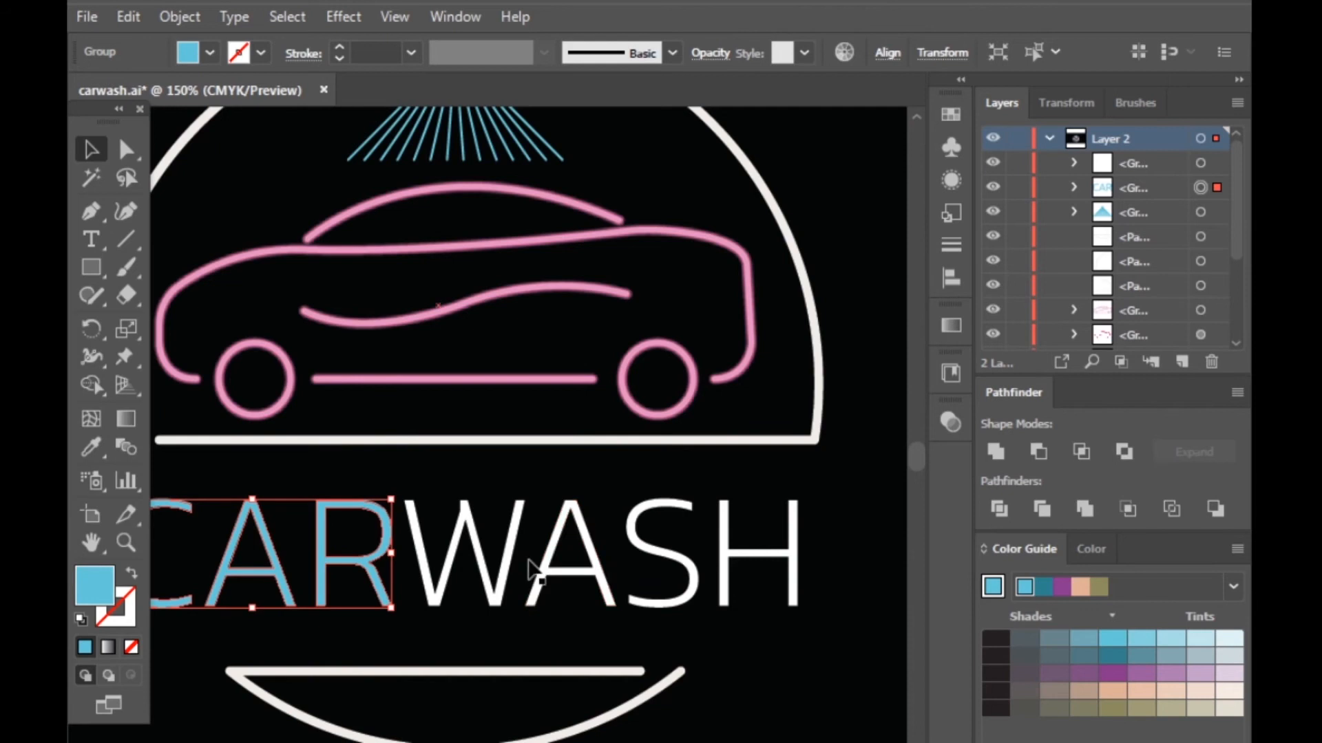
Fill the WASH letter group with the pink sampled from the colour palette, leaving nothing selected
{"action": "left_click", "coordinate": [592, 561]}
{"action": "scroll", "coordinate": [605, 560], "scroll_direction": "down", "scroll_amount": 4}
{"action": "key", "text": "i"}
{"action": "left_click", "coordinate": [369, 290]}
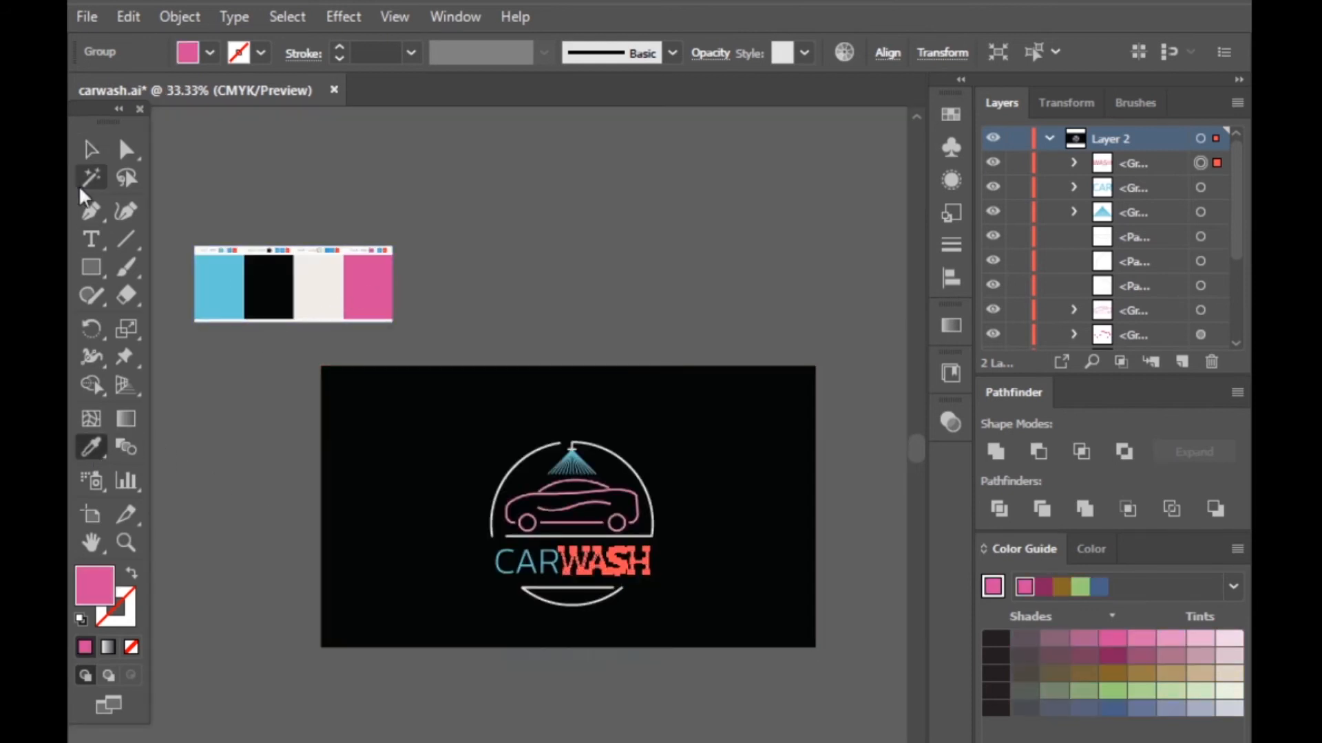
{"action": "left_click", "coordinate": [91, 149]}
{"action": "left_click", "coordinate": [709, 485]}
{"action": "scroll", "coordinate": [709, 485], "scroll_direction": "up", "scroll_amount": 4}
{"action": "scroll", "coordinate": [628, 581], "scroll_direction": "down", "scroll_amount": 2}
{"action": "key", "text": "ctrl+shift+a"}
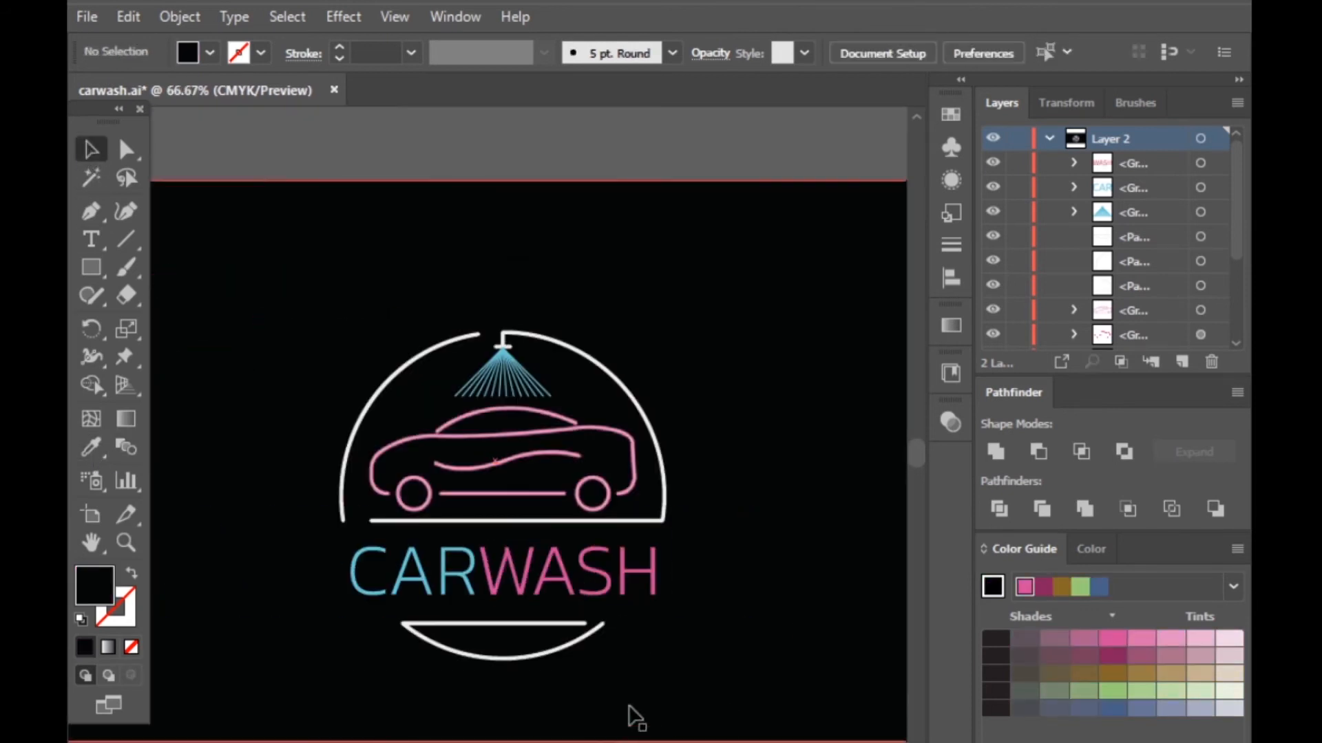
Ungroup the light pink car line work into separate paths
{"action": "scroll", "coordinate": [605, 591], "scroll_direction": "up", "scroll_amount": 3}
{"action": "left_click", "coordinate": [582, 590]}
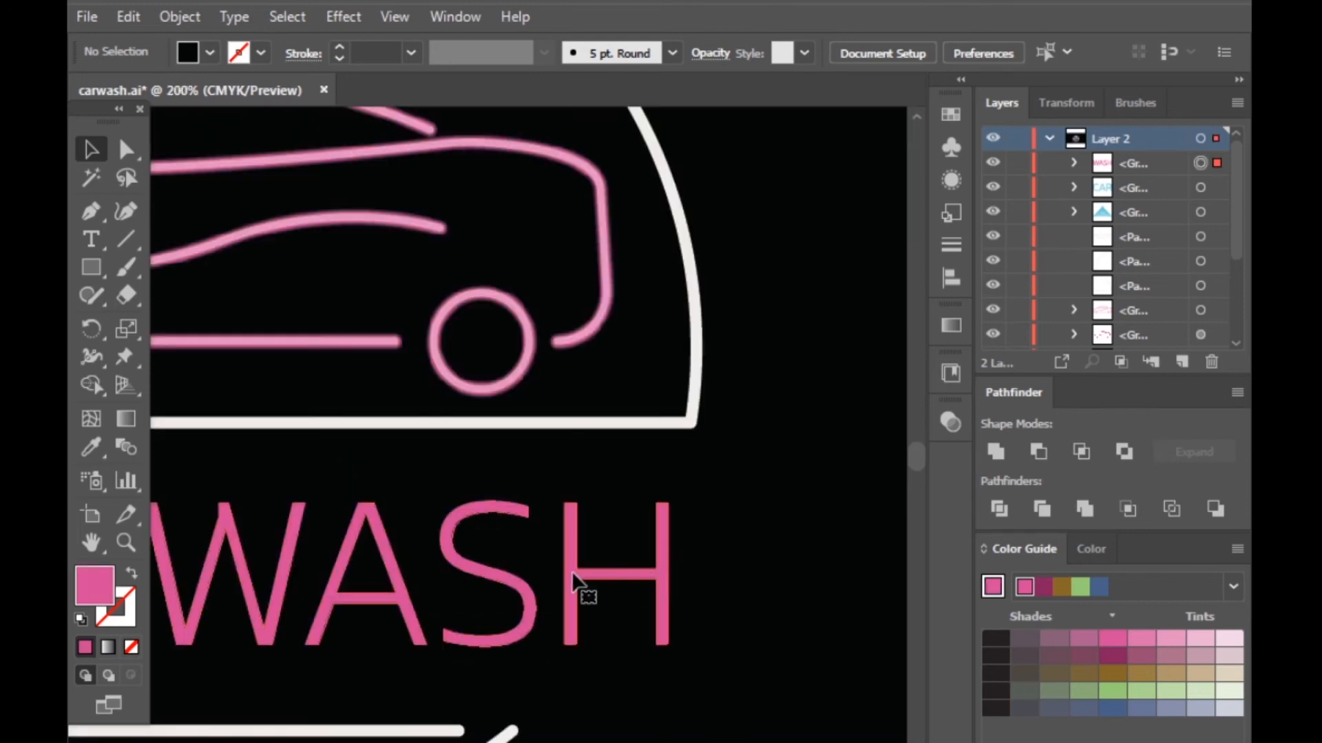
{"action": "scroll", "coordinate": [579, 589], "scroll_direction": "up", "scroll_amount": 2}
{"action": "left_click", "coordinate": [604, 344]}
{"action": "scroll", "coordinate": [717, 377], "scroll_direction": "down", "scroll_amount": 2}
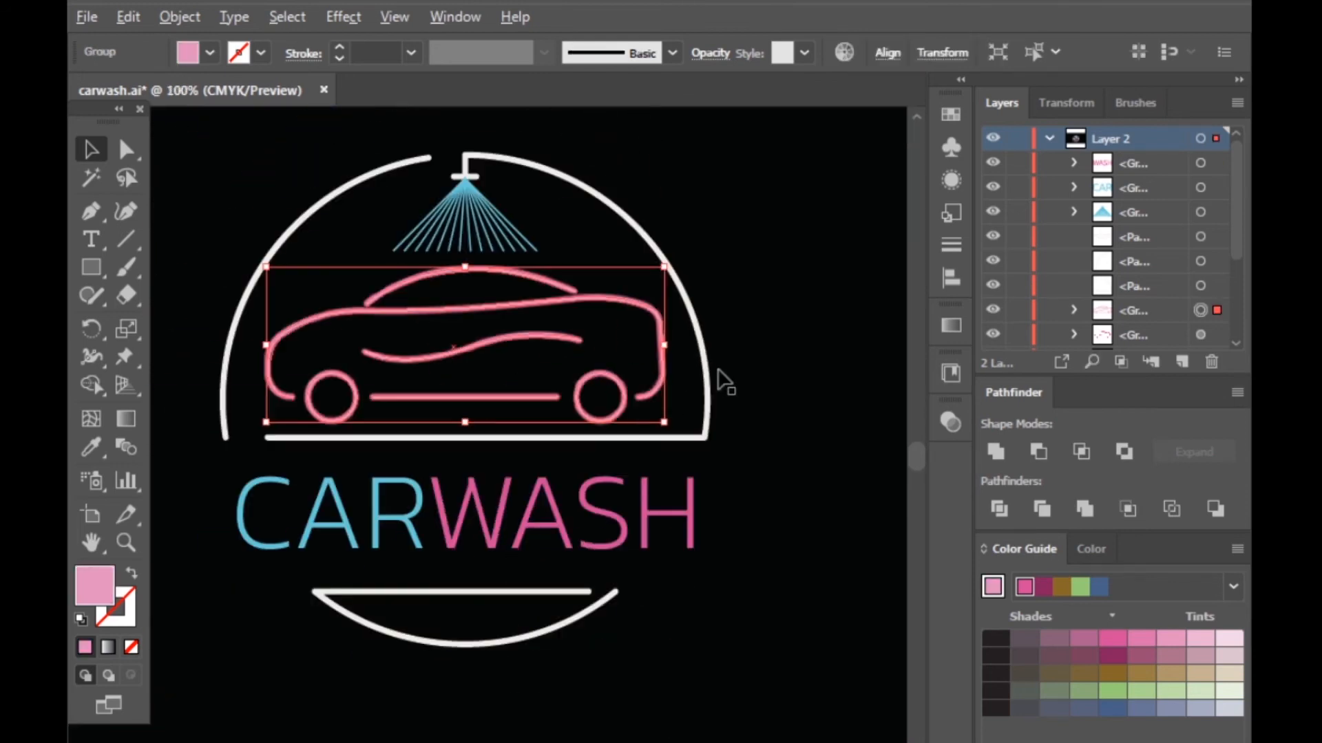
{"action": "scroll", "coordinate": [666, 345], "scroll_direction": "up", "scroll_amount": 2}
{"action": "left_click", "coordinate": [709, 406]}
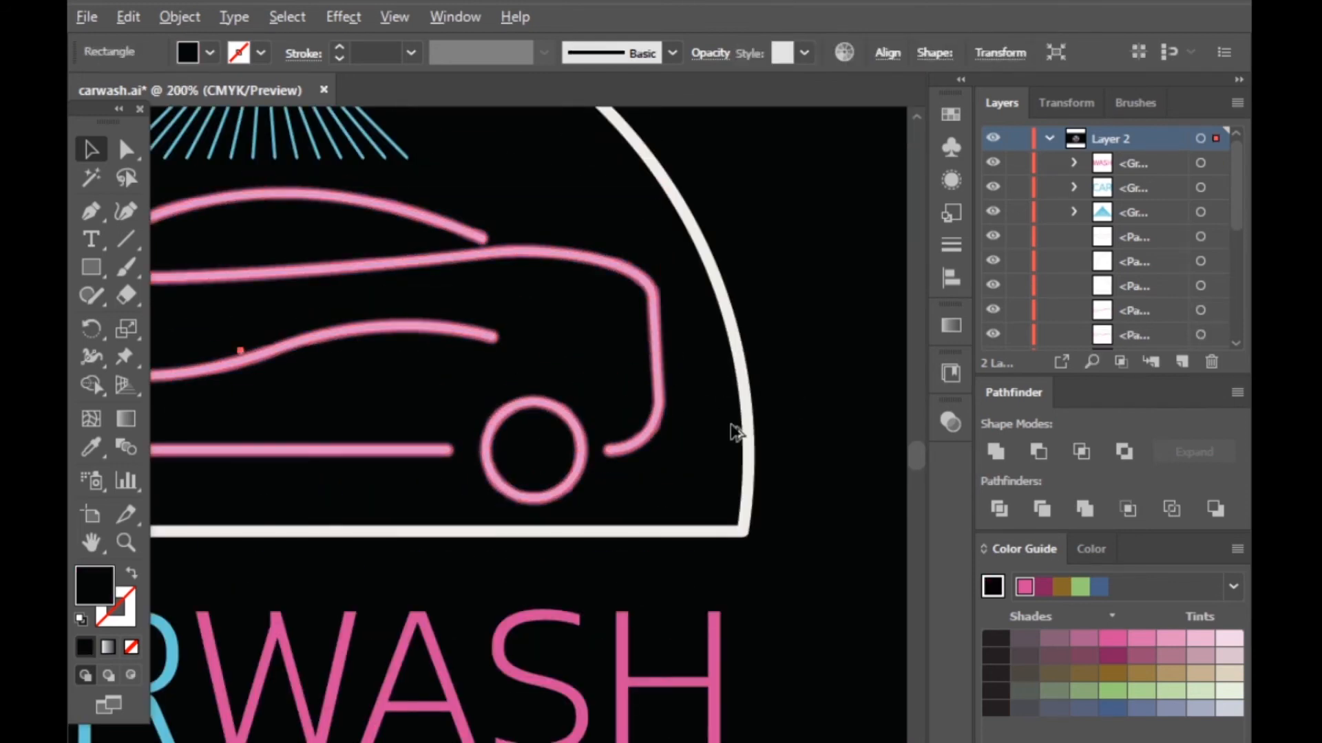
Unlock all objects and deselect the black background rectangle
{"action": "scroll", "coordinate": [717, 482], "scroll_direction": "down", "scroll_amount": 6}
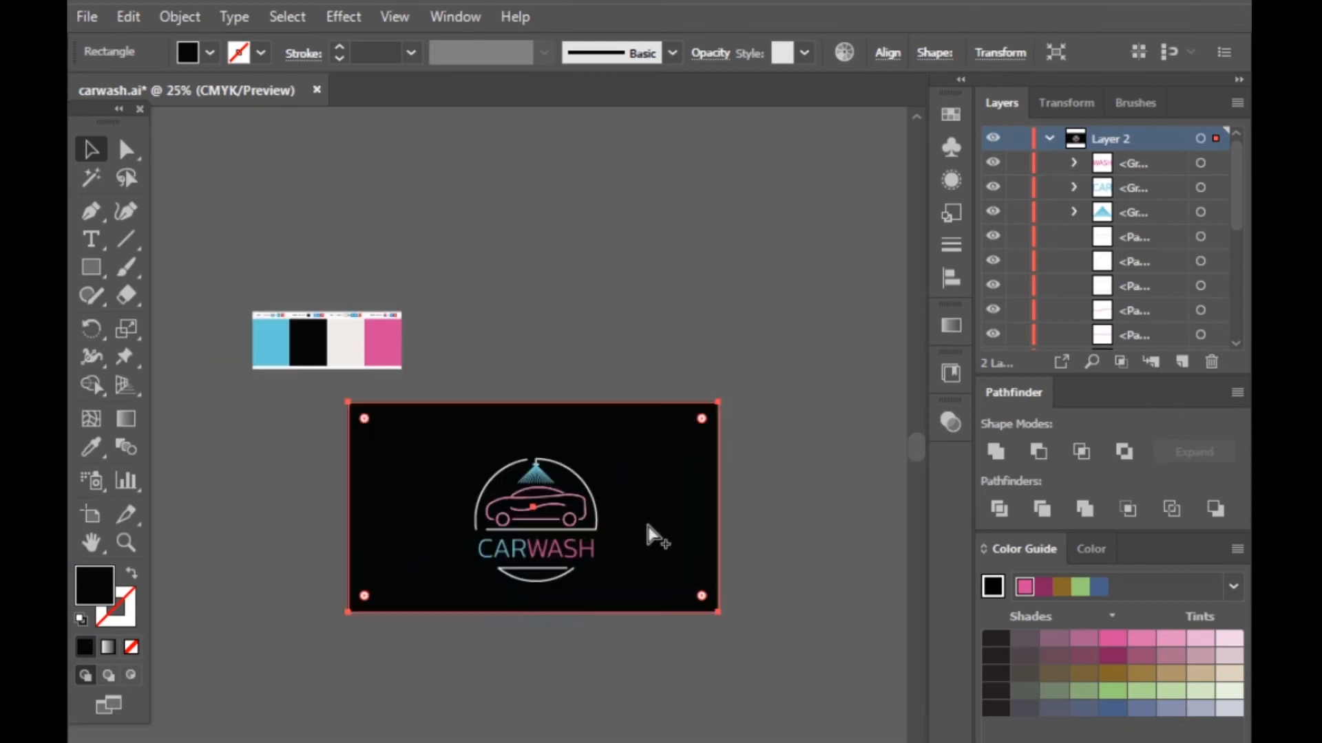
{"action": "key", "text": "ctrl+alt+2"}
{"action": "left_click", "coordinate": [803, 496]}
{"action": "left_click", "coordinate": [646, 511]}
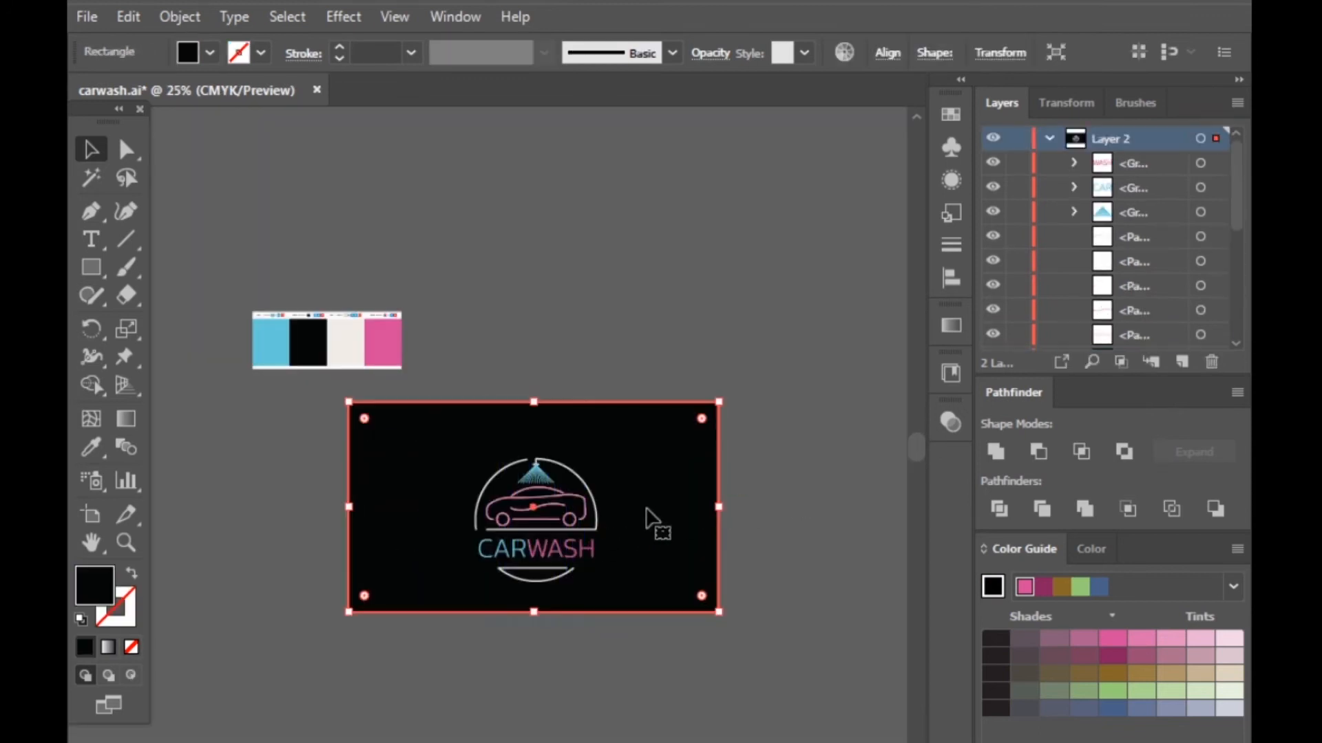
{"action": "left_click", "coordinate": [819, 490]}
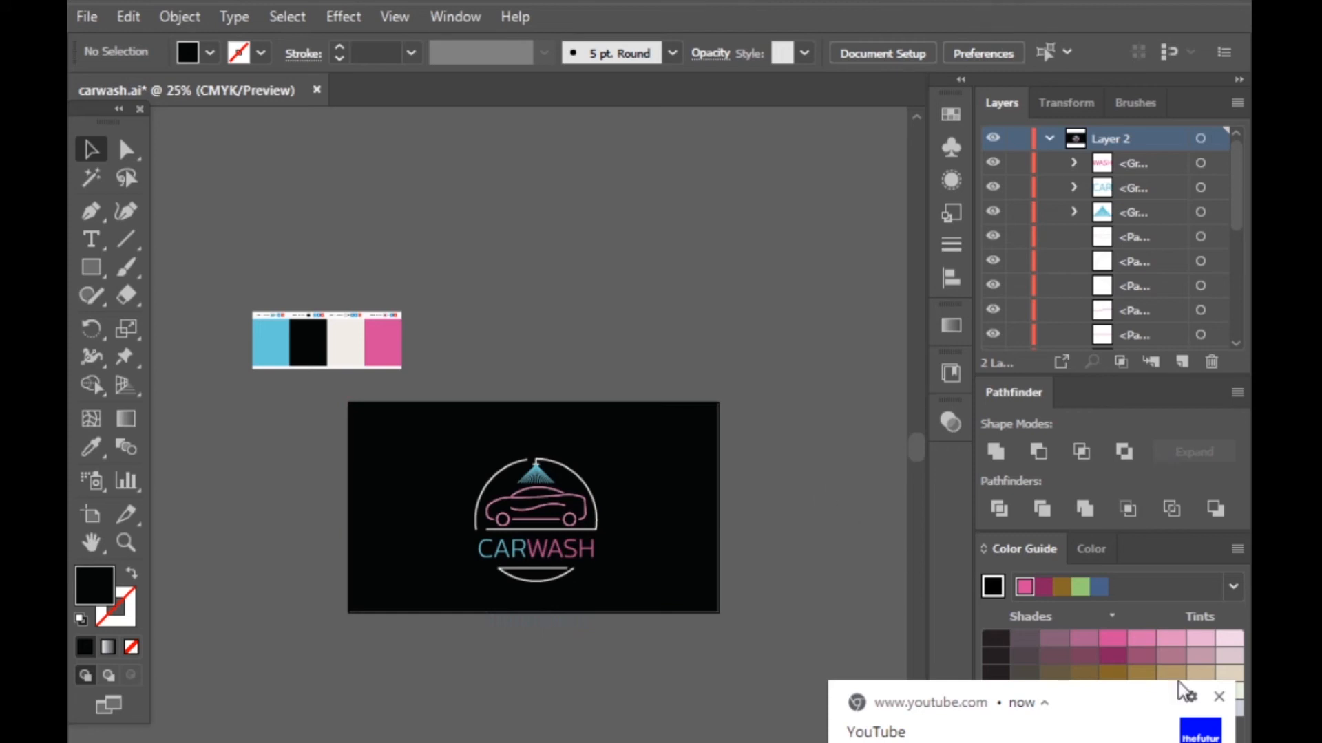
Dismiss the YouTube notification covering the colour swatches and return to a close view of the logo
{"action": "left_click", "coordinate": [1219, 696]}
{"action": "scroll", "coordinate": [520, 536], "scroll_direction": "up", "scroll_amount": 5}
{"action": "scroll", "coordinate": [479, 566], "scroll_direction": "down", "scroll_amount": 2}
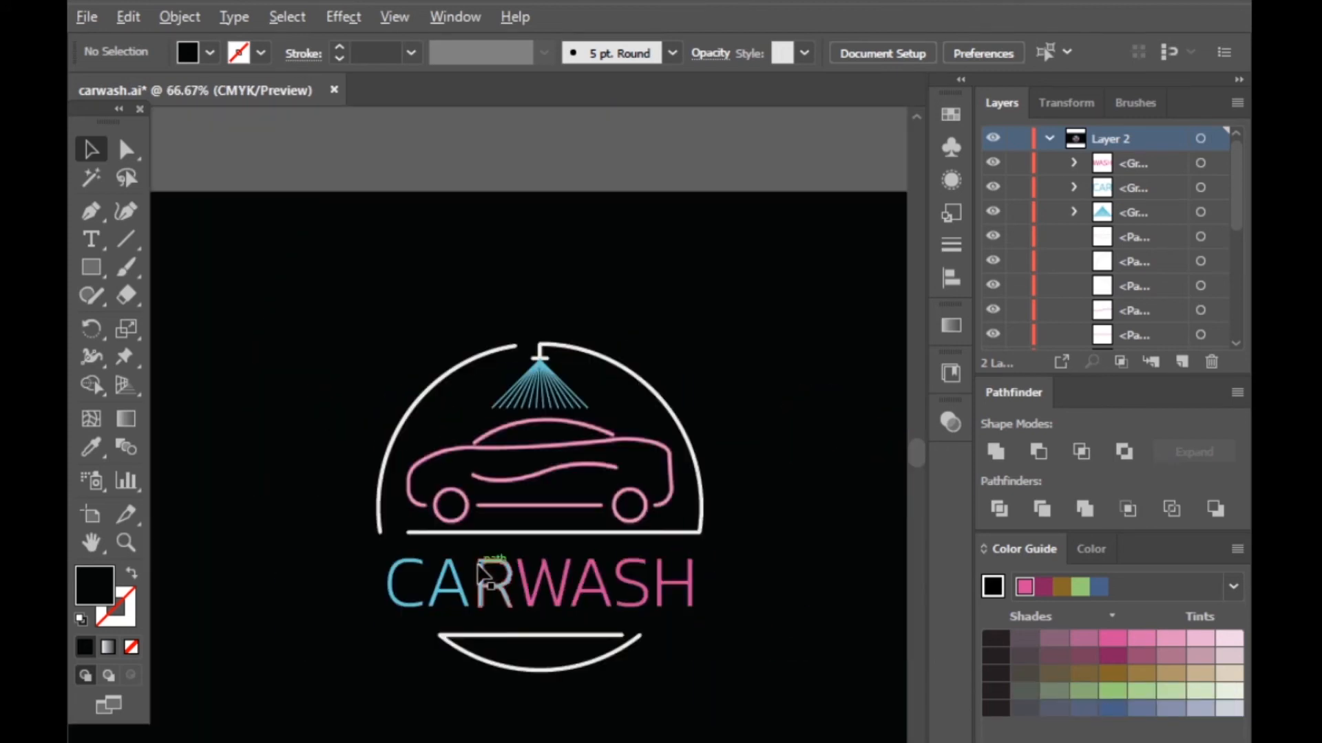
Lock the black background rectangle so it stays out of the way of the logo artwork
{"action": "left_click", "coordinate": [667, 425]}
{"action": "key", "text": "Delete"}
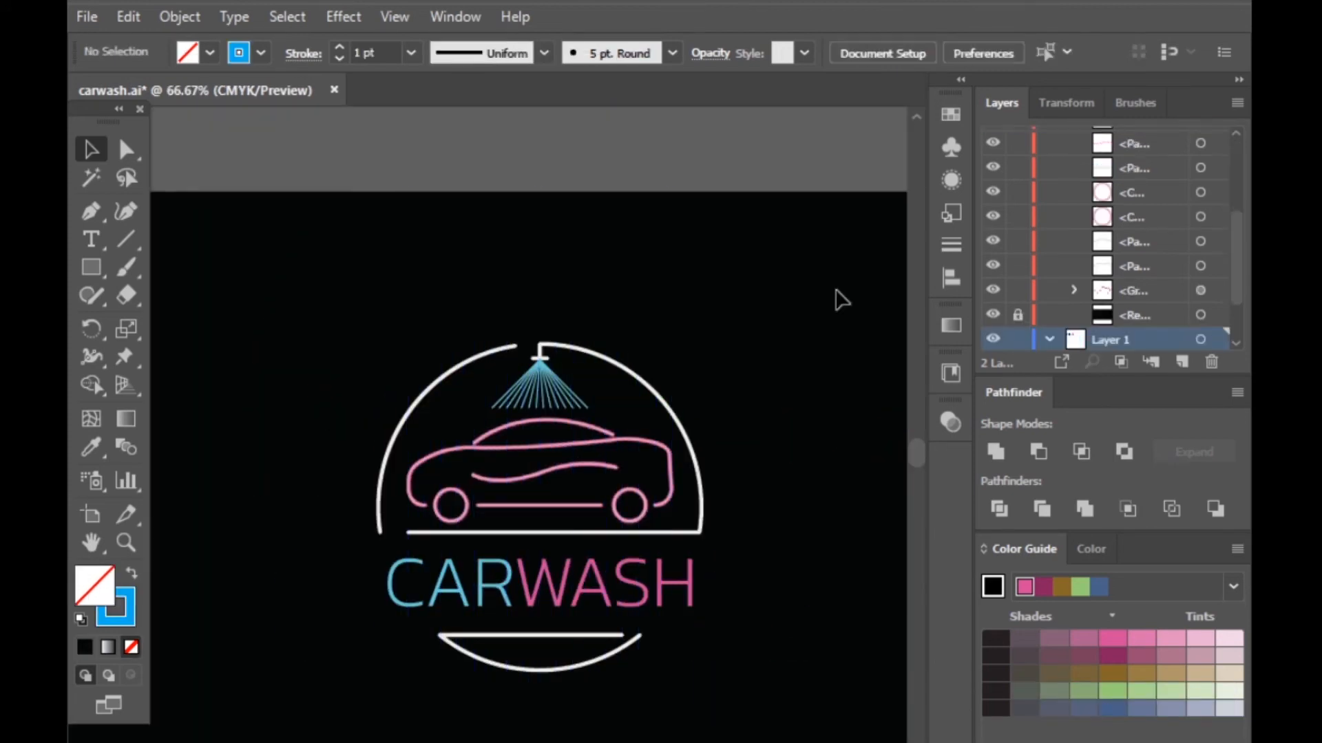
Check the Gaussian Blur settings on the darker pink glow group behind the car's outline, leaving the group deselected
{"action": "scroll", "coordinate": [625, 573], "scroll_direction": "up", "scroll_amount": 3}
{"action": "left_click", "coordinate": [771, 338]}
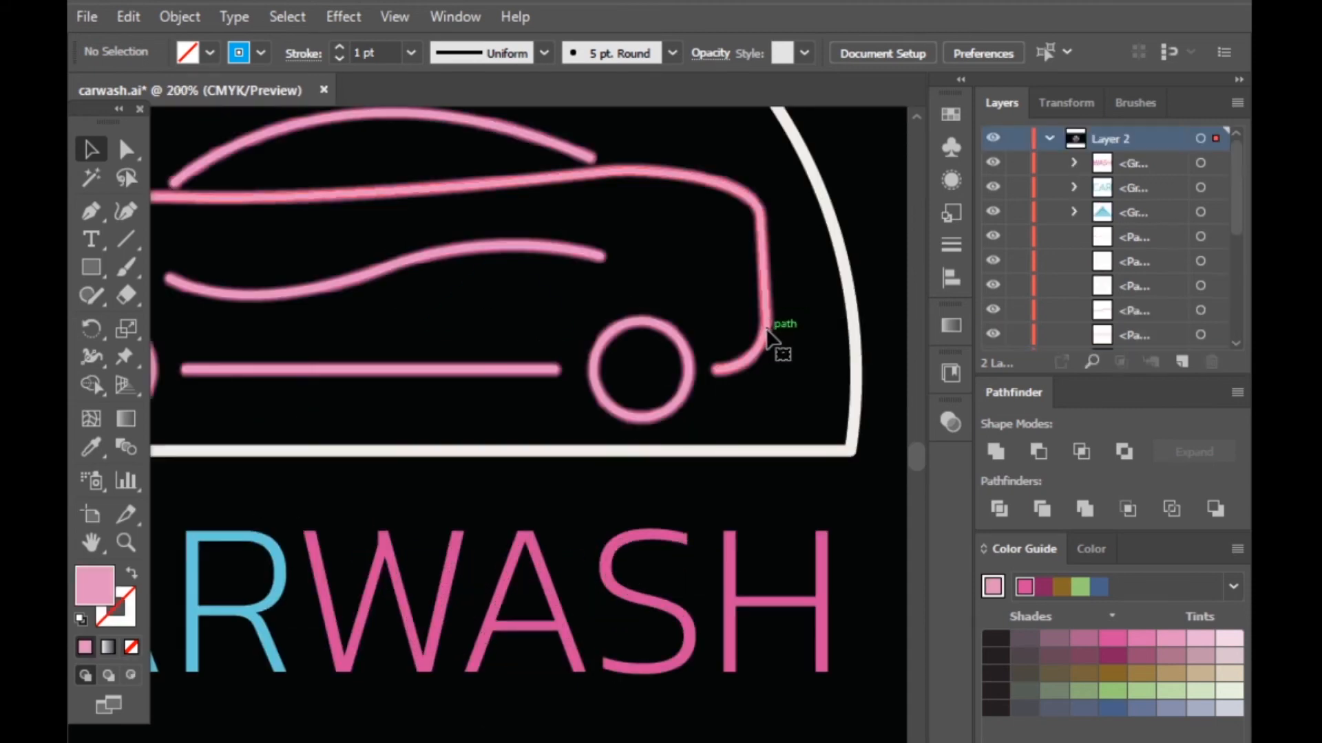
{"action": "scroll", "coordinate": [568, 391], "scroll_direction": "down", "scroll_amount": 1}
{"action": "scroll", "coordinate": [726, 265], "scroll_direction": "up", "scroll_amount": 5}
{"action": "left_click", "coordinate": [754, 283]}
{"action": "left_click", "coordinate": [680, 326]}
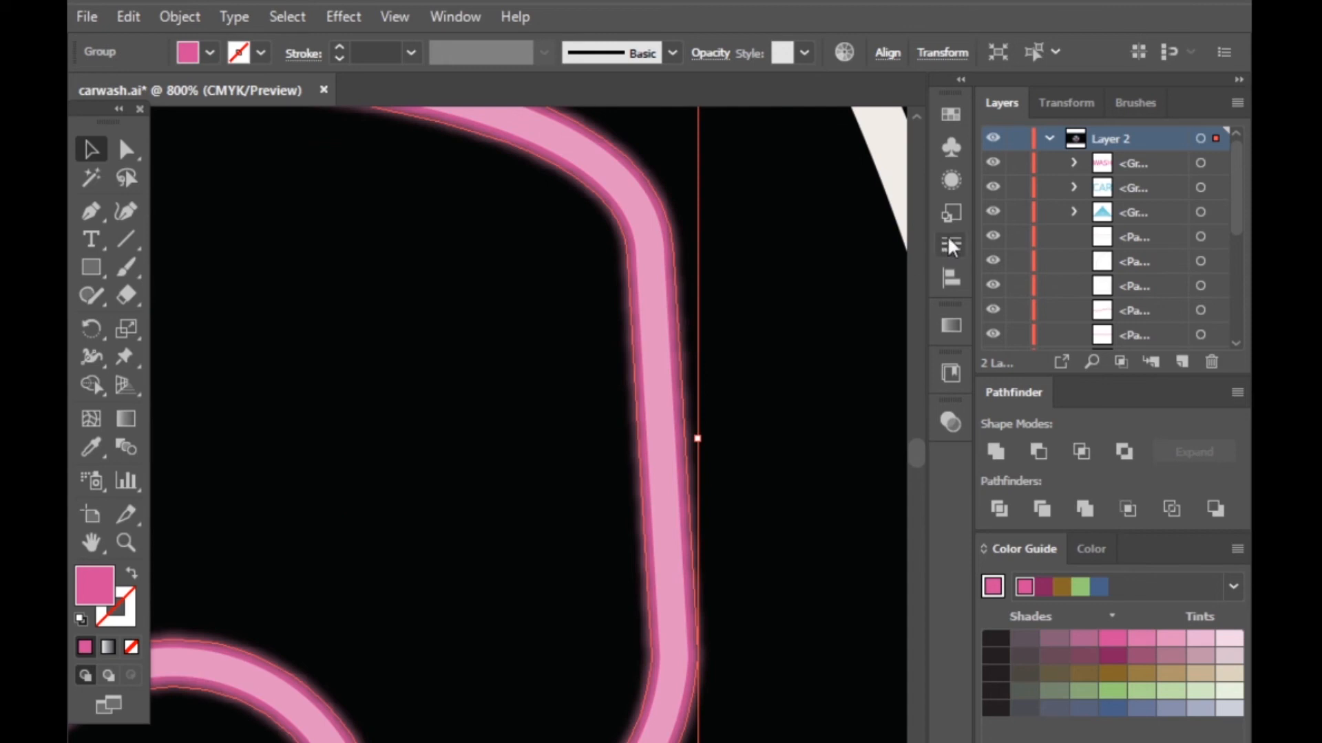
{"action": "left_click", "coordinate": [950, 177]}
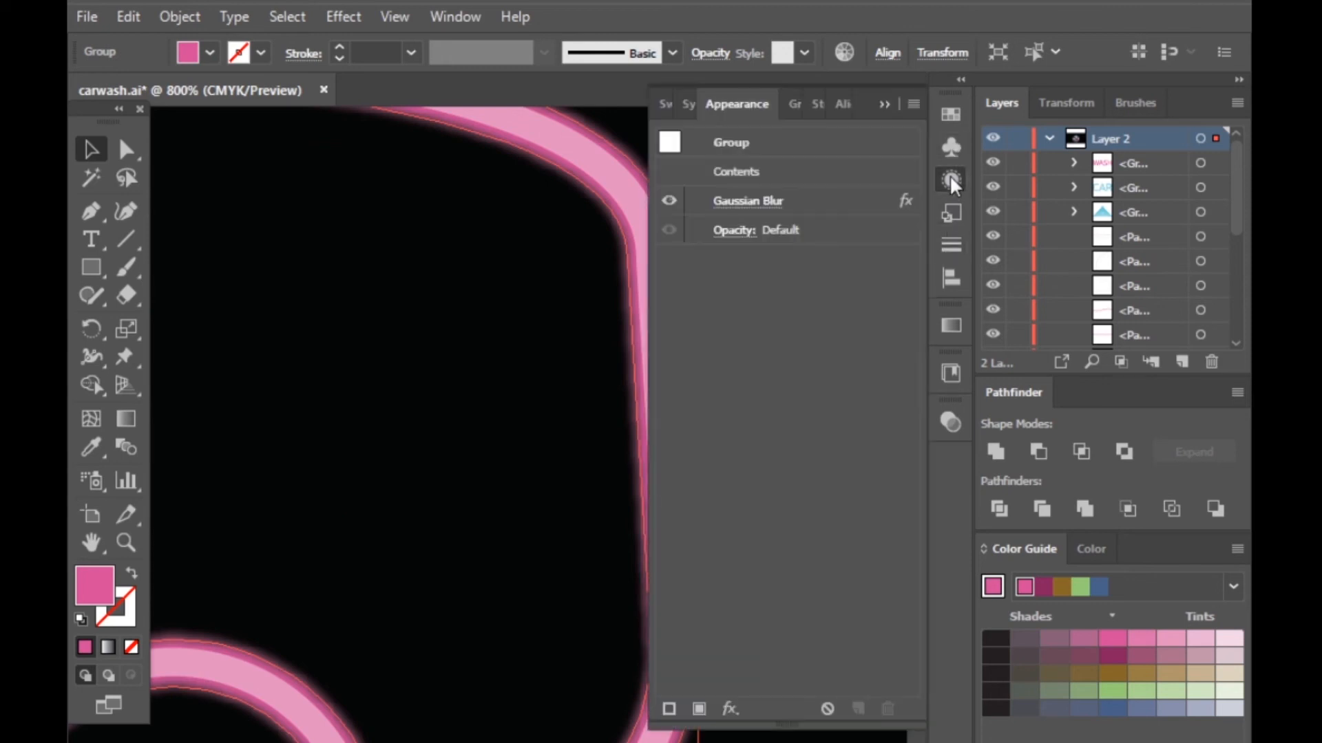
{"action": "left_click", "coordinate": [757, 201]}
{"action": "left_click", "coordinate": [1023, 466]}
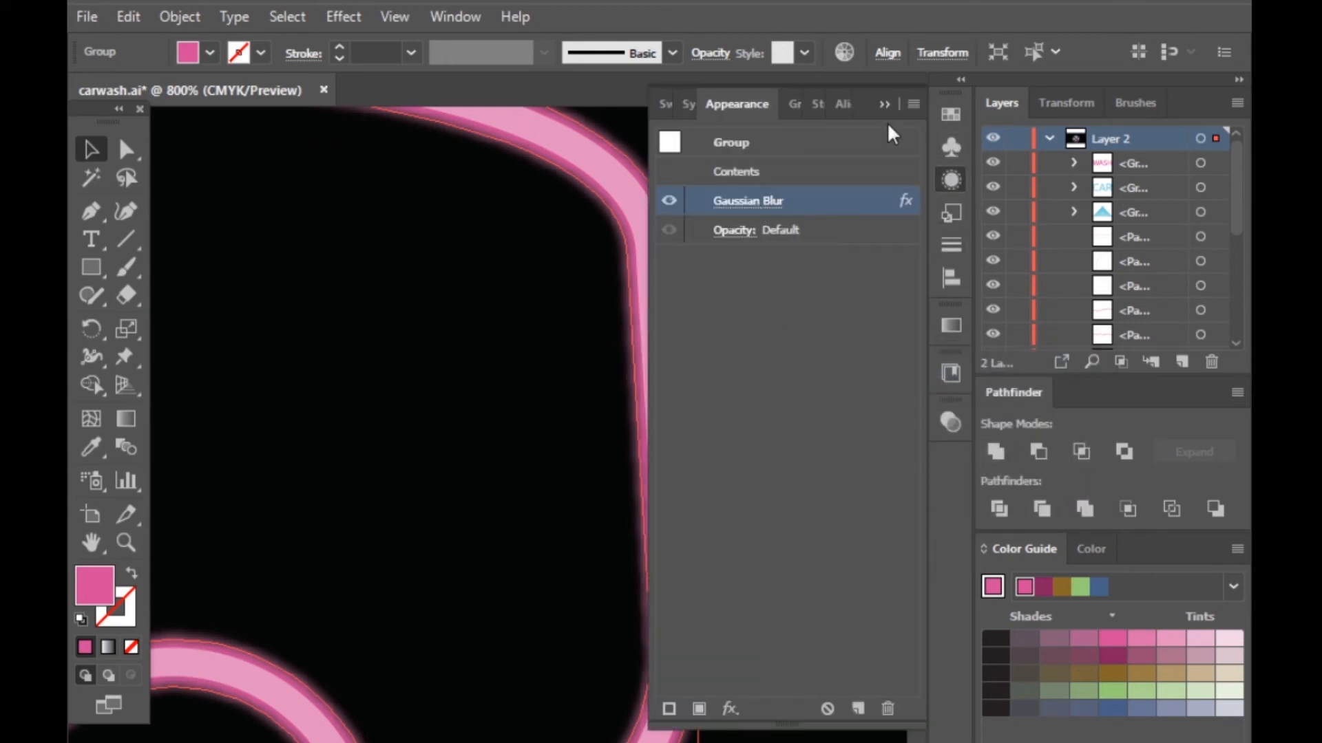
{"action": "left_click", "coordinate": [884, 104]}
{"action": "left_click", "coordinate": [816, 406]}
{"action": "scroll", "coordinate": [702, 527], "scroll_direction": "down", "scroll_amount": 4}
{"action": "left_click", "coordinate": [693, 585]}
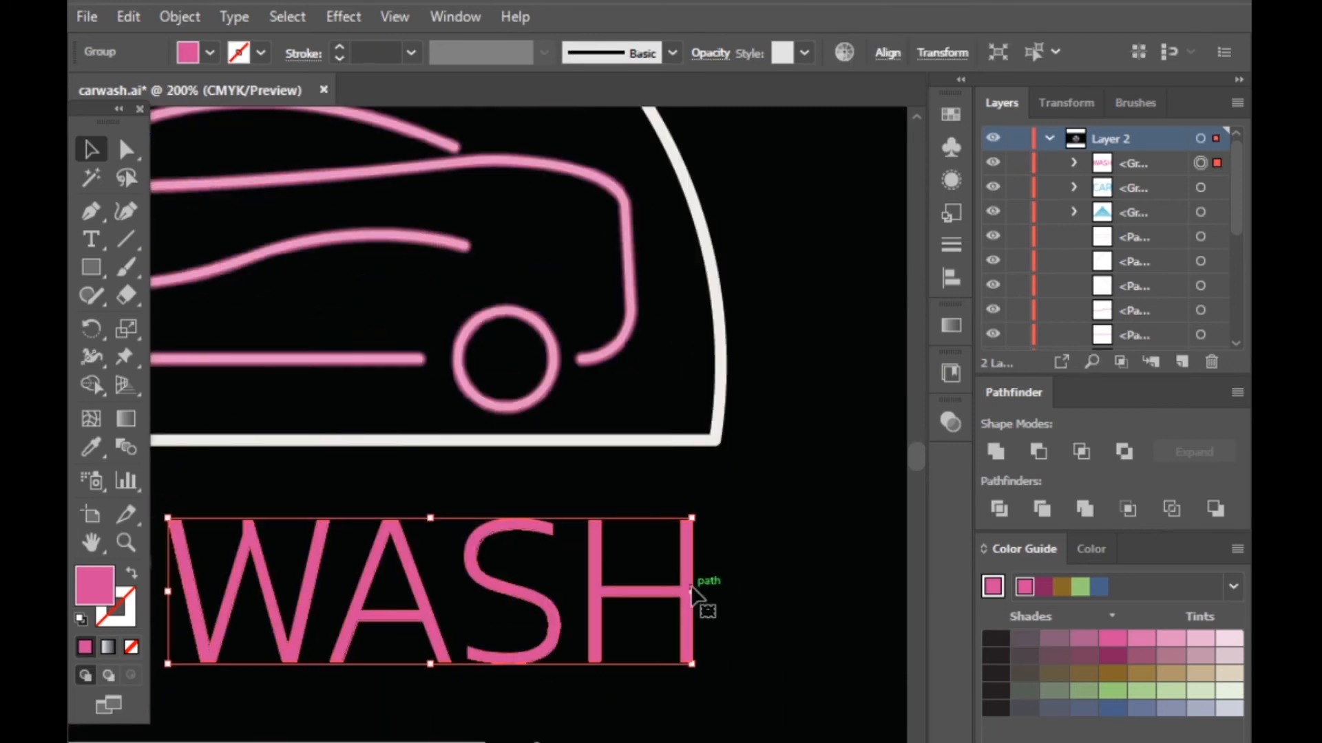
{"action": "left_click", "coordinate": [183, 14]}
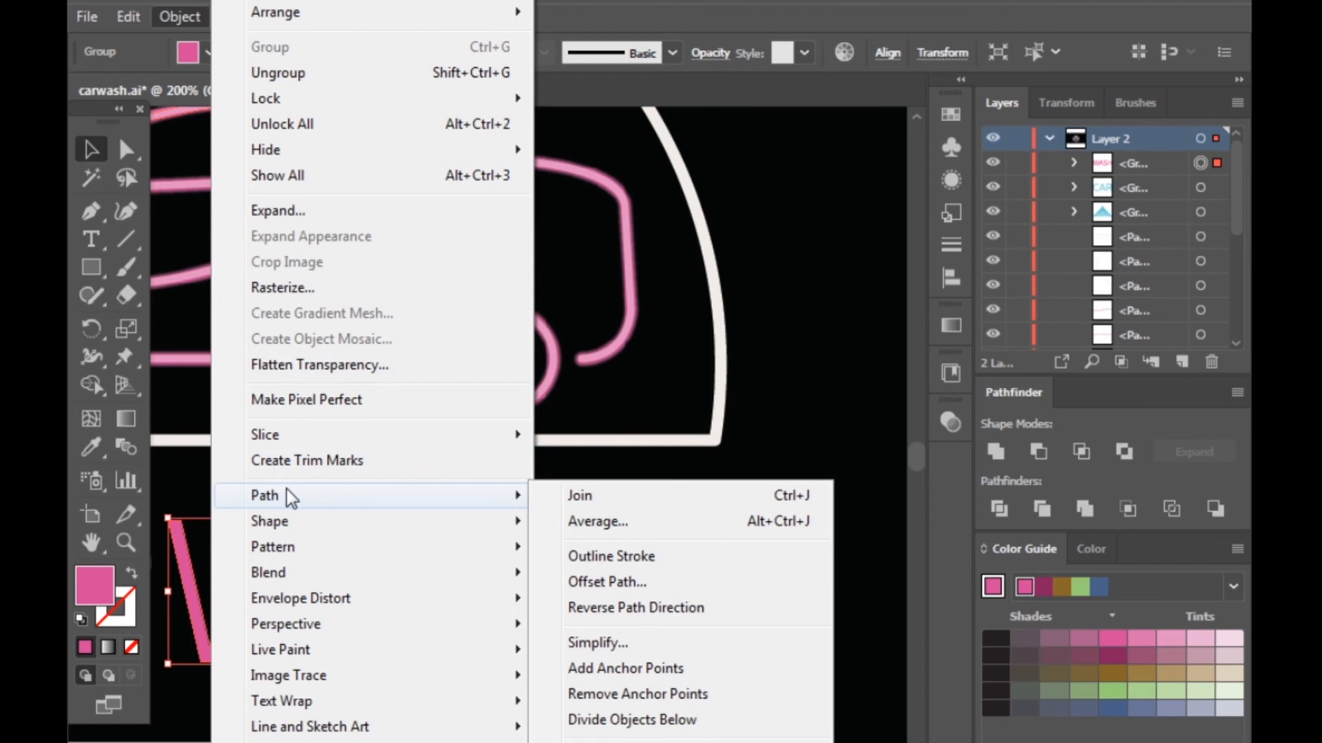
{"action": "left_click", "coordinate": [816, 406]}
{"action": "scroll", "coordinate": [743, 439], "scroll_direction": "down", "scroll_amount": 1}
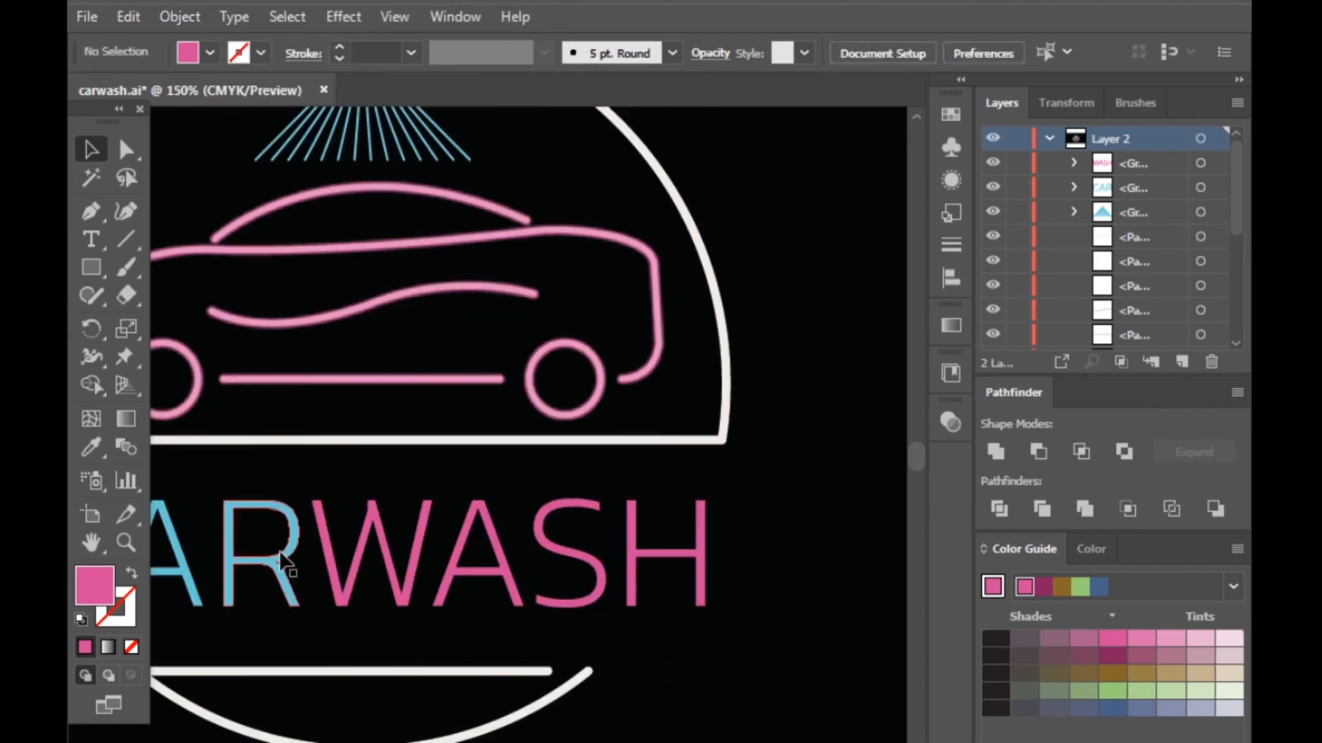
Offset the paths of the CAR and WASH lettering together by 1 px, with Preview switched on
{"action": "left_click", "coordinate": [280, 559]}
{"action": "left_click", "coordinate": [395, 562], "text": "shift"}
{"action": "left_click", "coordinate": [180, 16]}
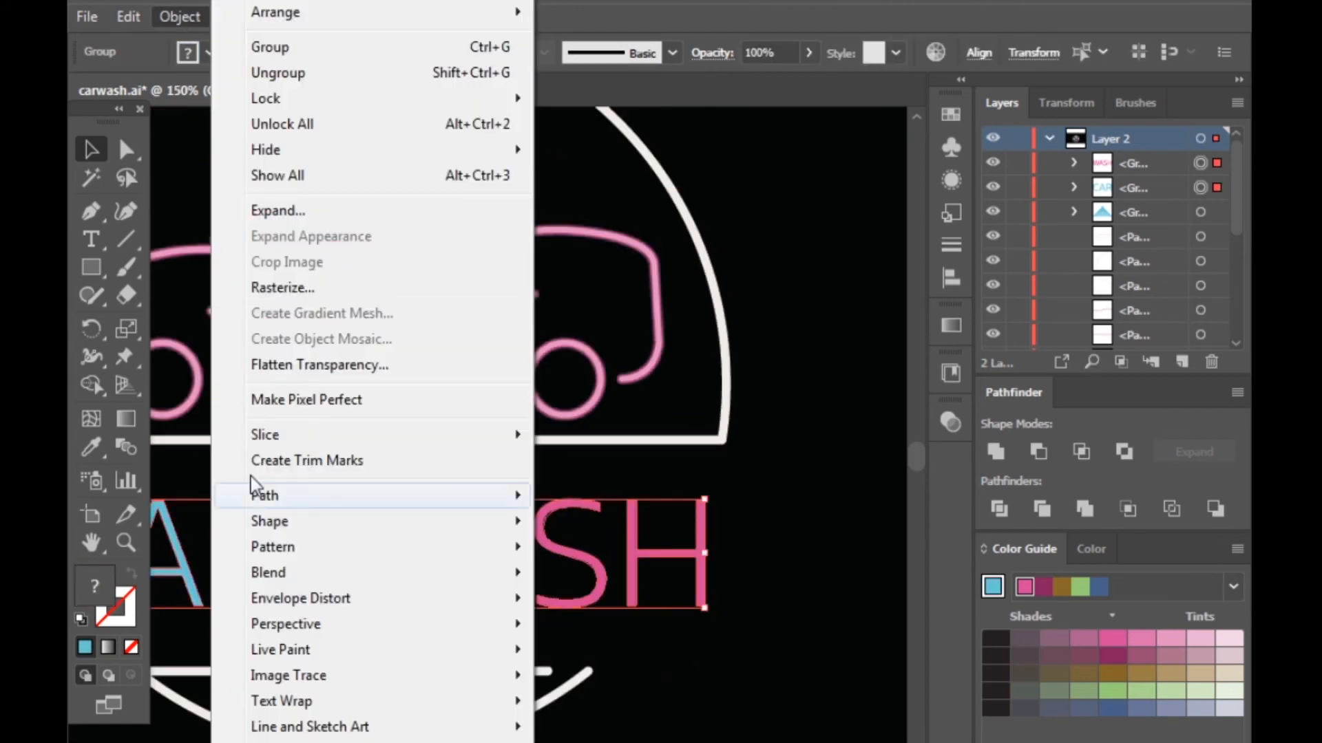
{"action": "mouse_move", "coordinate": [294, 497]}
{"action": "left_click", "coordinate": [607, 582]}
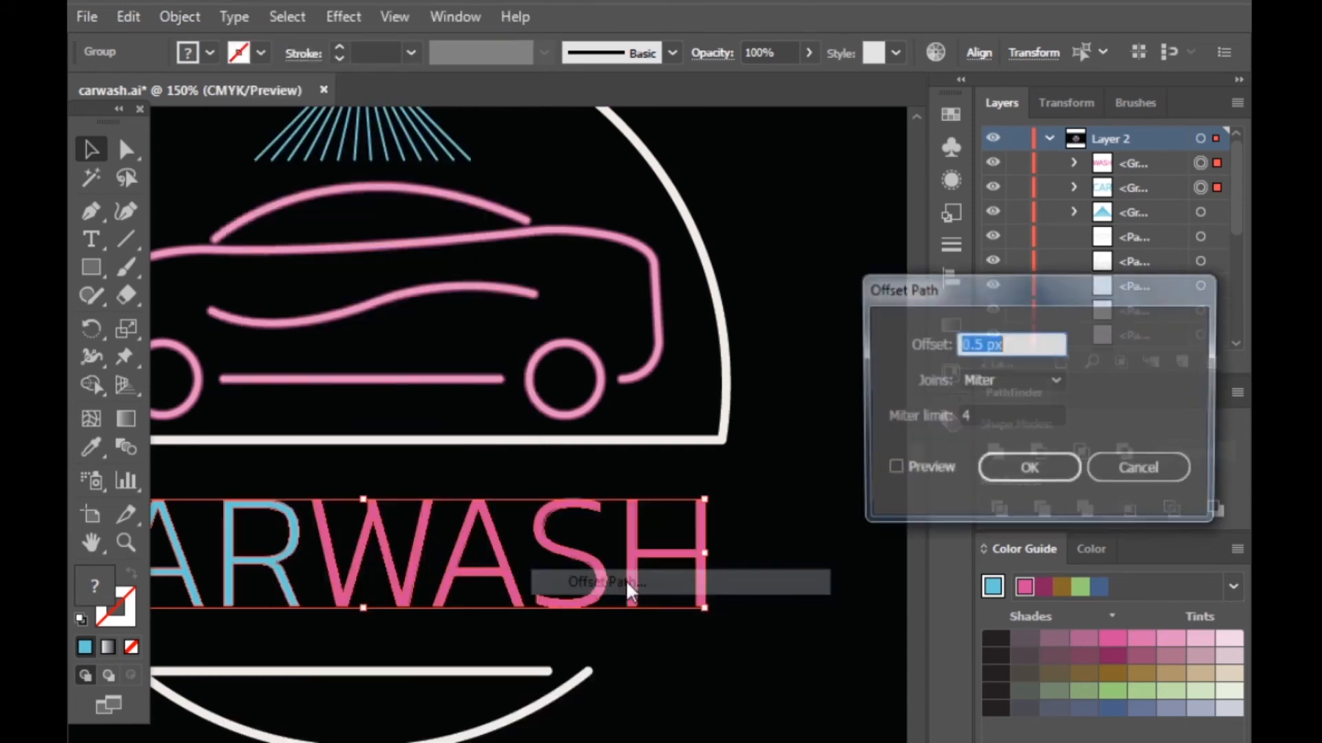
{"action": "left_click", "coordinate": [890, 469]}
{"action": "triple_click", "coordinate": [1003, 346]}
{"action": "type", "text": "1"}
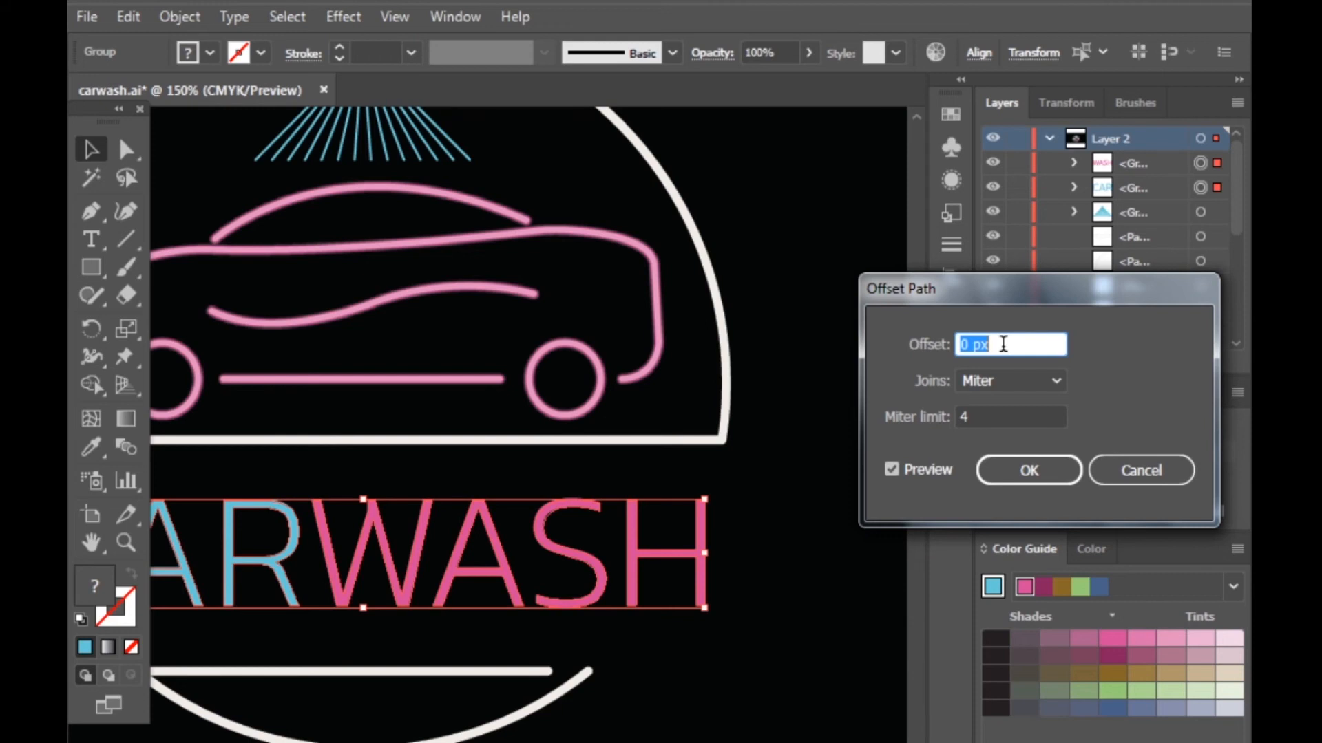
{"action": "key", "text": "Up"}
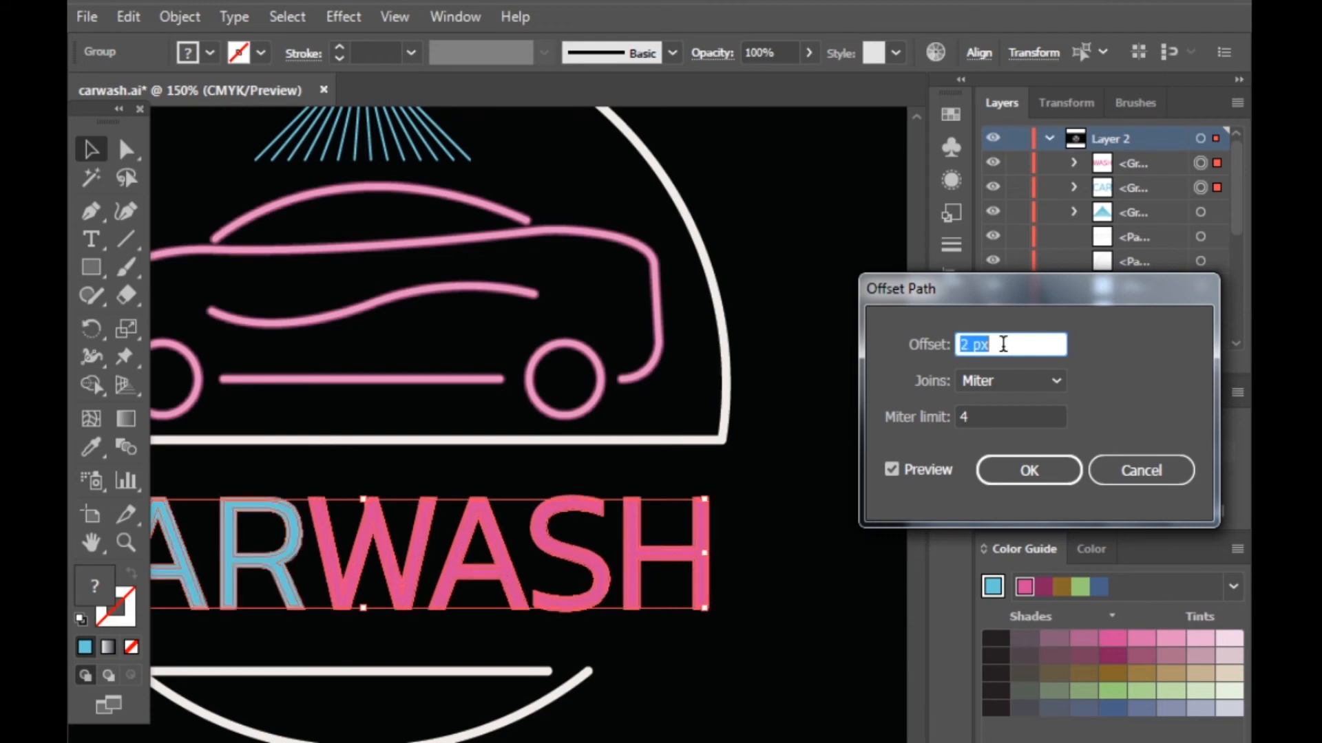
{"action": "key", "text": "Down"}
{"action": "left_click", "coordinate": [1027, 469]}
Ungroup the pink WASH lettering into its separate inner and offset letter shapes
{"action": "scroll", "coordinate": [641, 597], "scroll_direction": "up", "scroll_amount": 5}
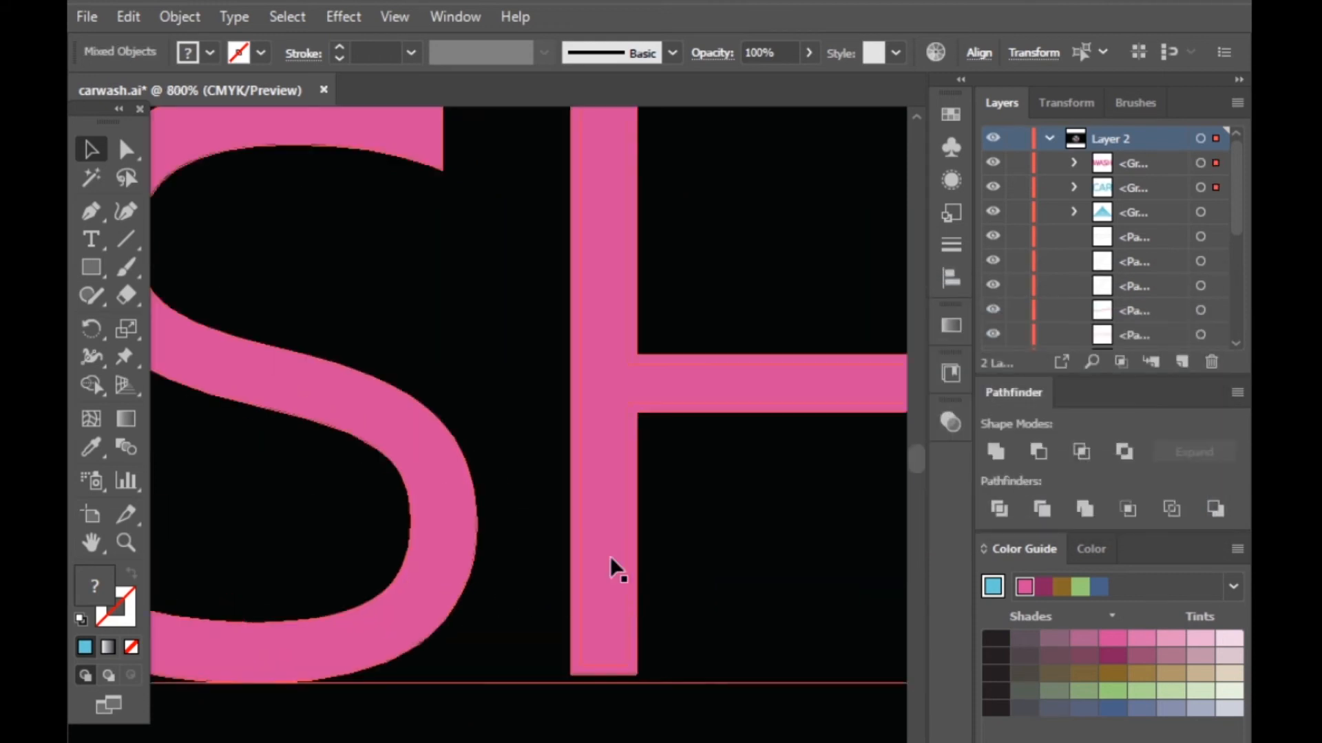
{"action": "scroll", "coordinate": [601, 551], "scroll_direction": "down", "scroll_amount": 3}
{"action": "left_click", "coordinate": [758, 509]}
{"action": "left_click", "coordinate": [666, 548]}
{"action": "scroll", "coordinate": [669, 550], "scroll_direction": "up", "scroll_amount": 5}
{"action": "left_click", "coordinate": [521, 467]}
{"action": "left_click", "coordinate": [459, 349]}
{"action": "key", "text": "ctrl+shift+g"}
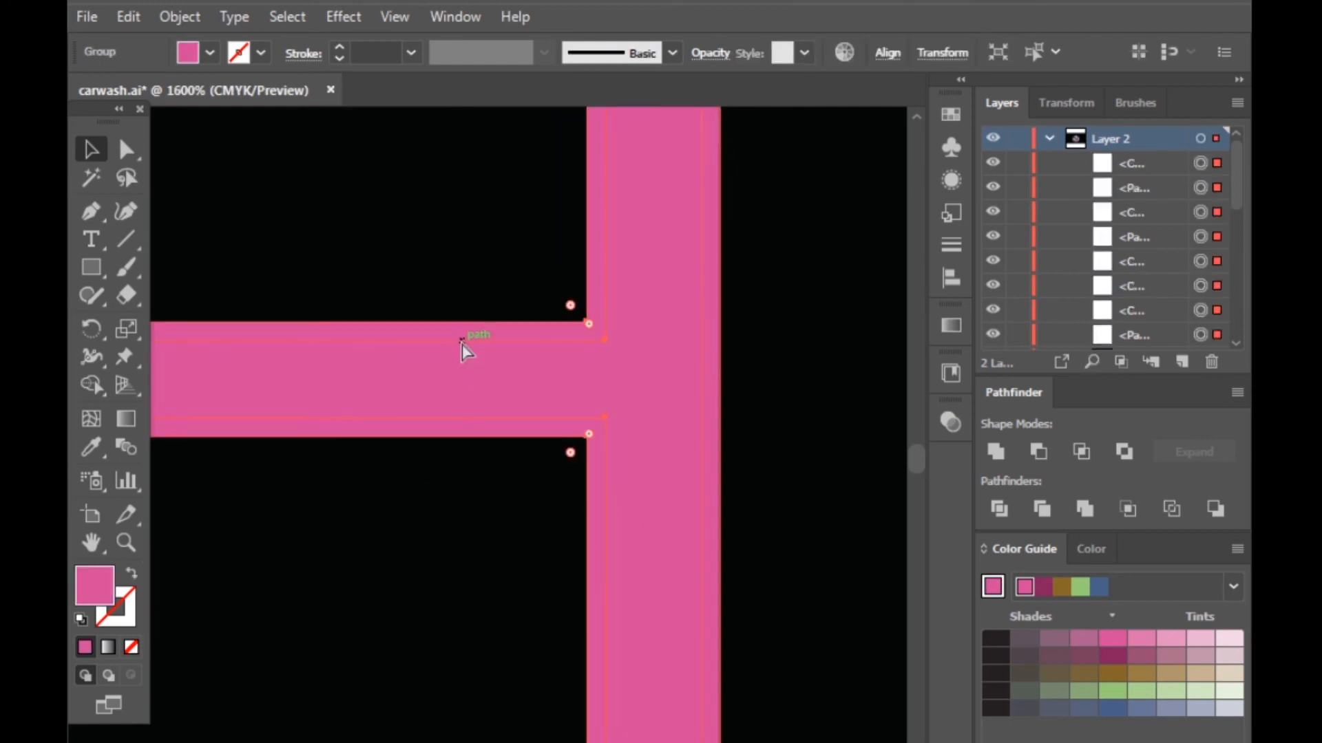
{"action": "left_click", "coordinate": [437, 551]}
Fill the inner H of WASH with the light pink tint from the Color Guide, then deselect it
{"action": "left_click", "coordinate": [456, 348]}
{"action": "scroll", "coordinate": [693, 413], "scroll_direction": "down", "scroll_amount": 3}
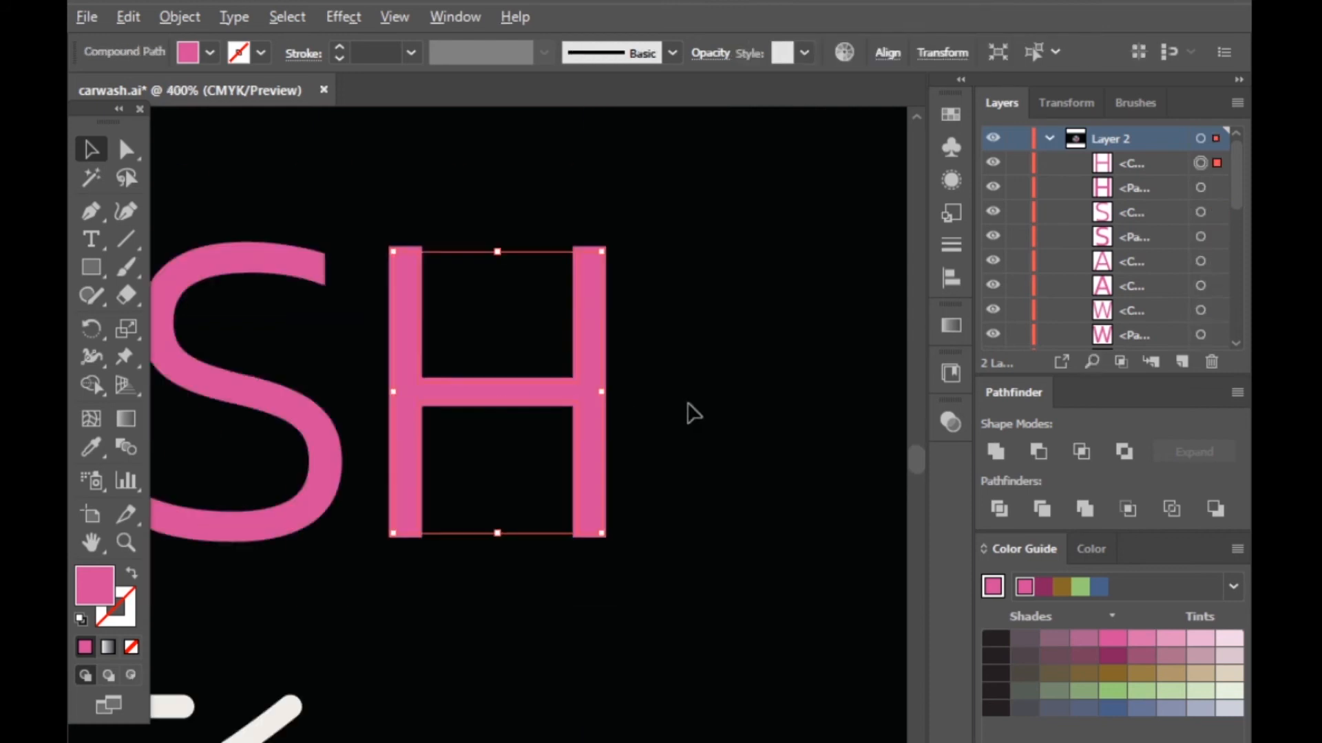
{"action": "scroll", "coordinate": [565, 402], "scroll_direction": "up", "scroll_amount": 3}
{"action": "left_click", "coordinate": [1168, 646]}
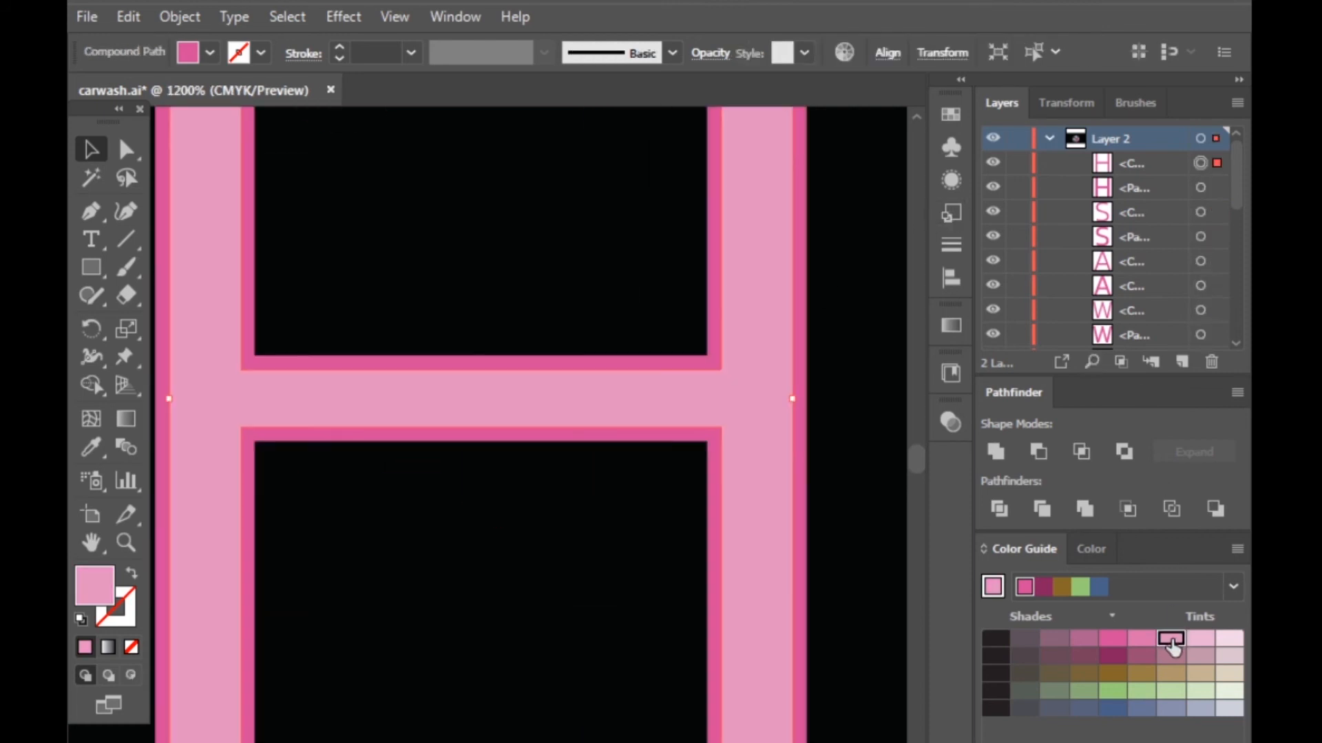
{"action": "scroll", "coordinate": [764, 541], "scroll_direction": "down", "scroll_amount": 2}
{"action": "scroll", "coordinate": [777, 546], "scroll_direction": "down", "scroll_amount": 3}
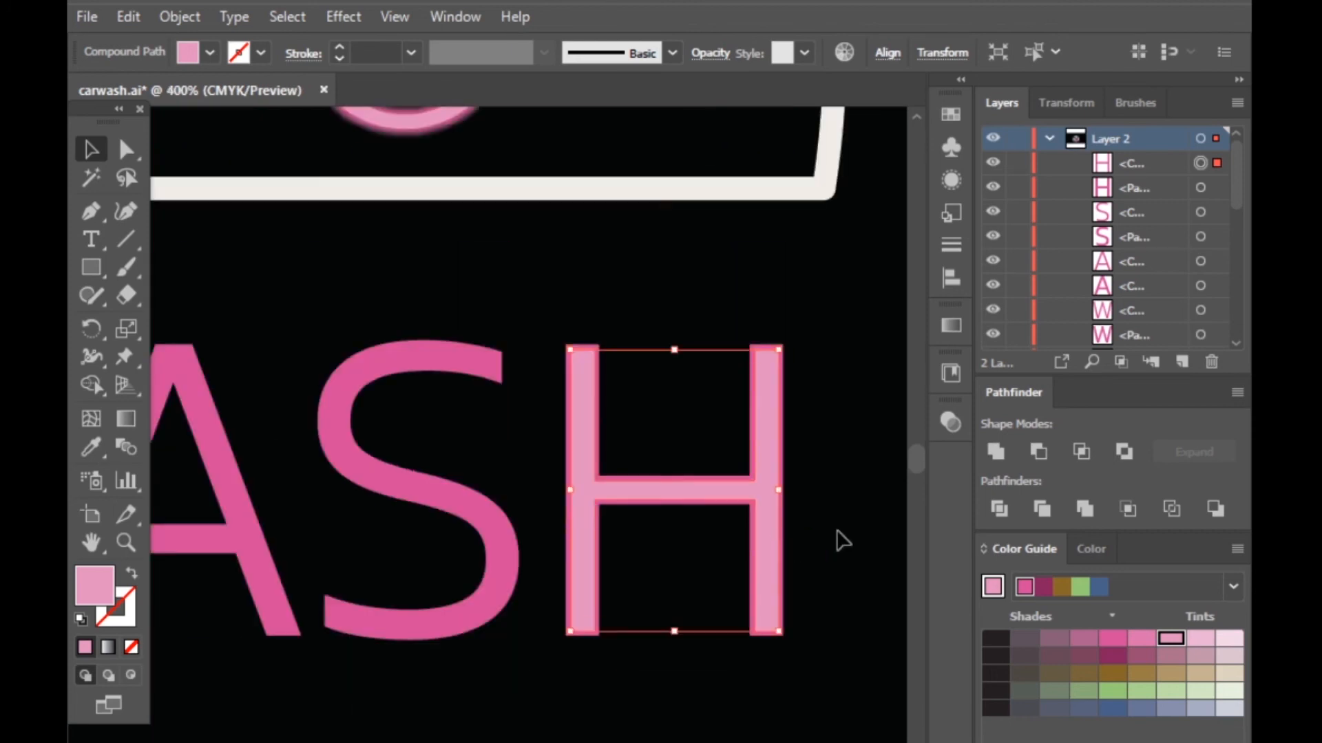
{"action": "left_click", "coordinate": [826, 541]}
Sample the inner H's light pink onto the inner S, A and W, leaving nothing selected
{"action": "left_click", "coordinate": [505, 565]}
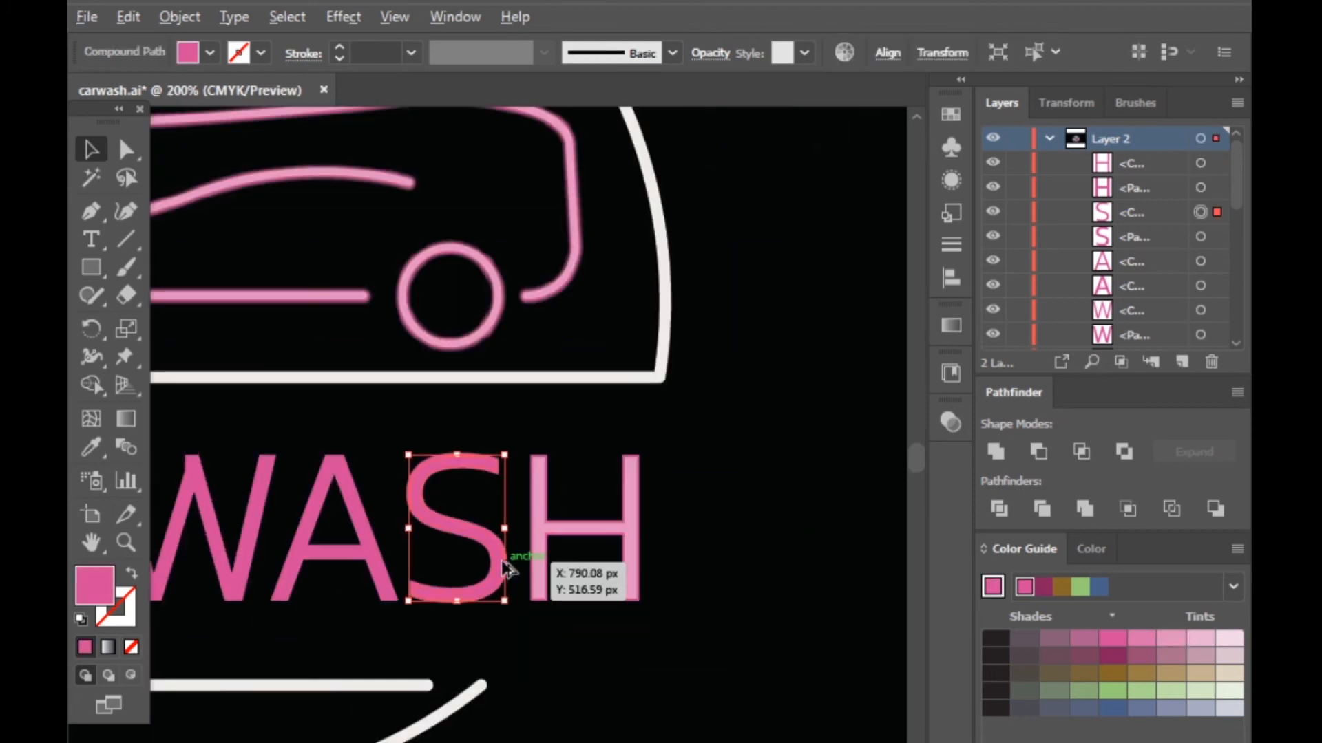
{"action": "left_click", "coordinate": [378, 562], "text": "shift"}
{"action": "left_click", "coordinate": [217, 543], "text": "shift"}
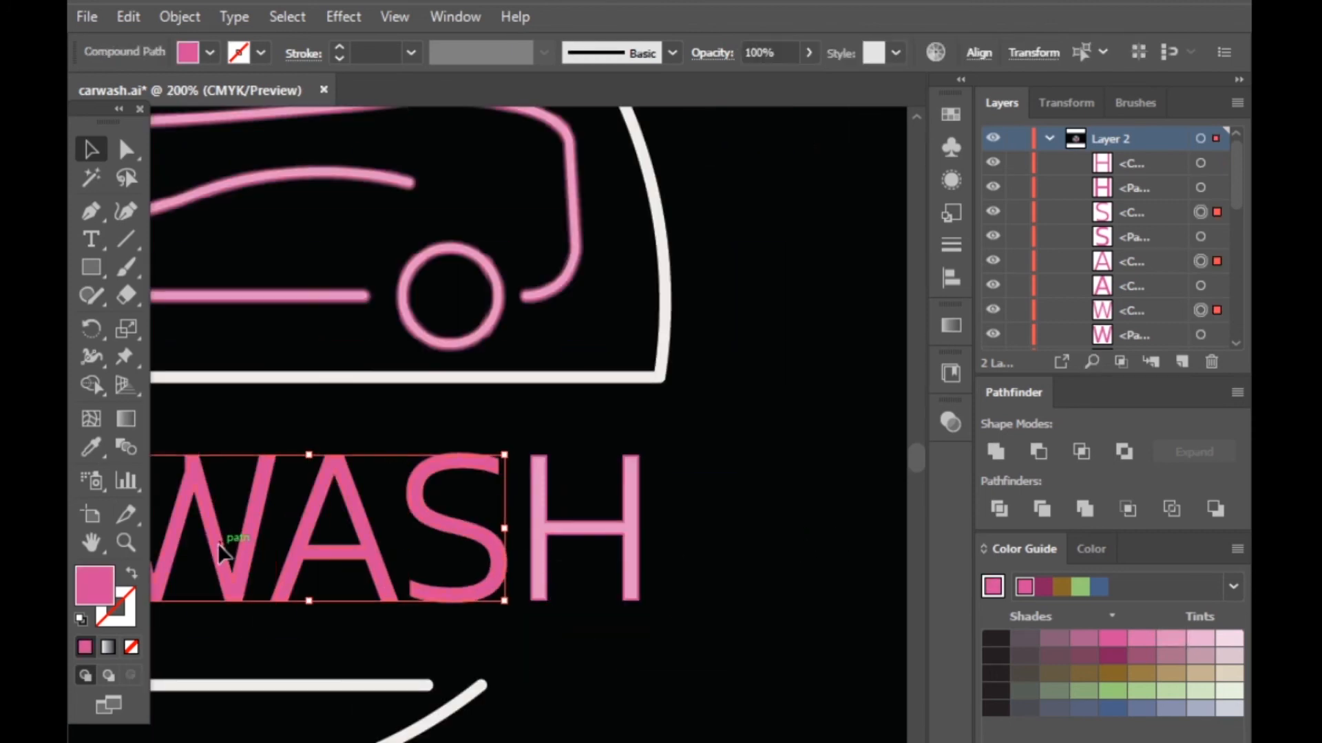
{"action": "left_click", "coordinate": [89, 448]}
{"action": "left_click", "coordinate": [541, 502]}
{"action": "left_click", "coordinate": [90, 148]}
{"action": "left_click", "coordinate": [776, 510]}
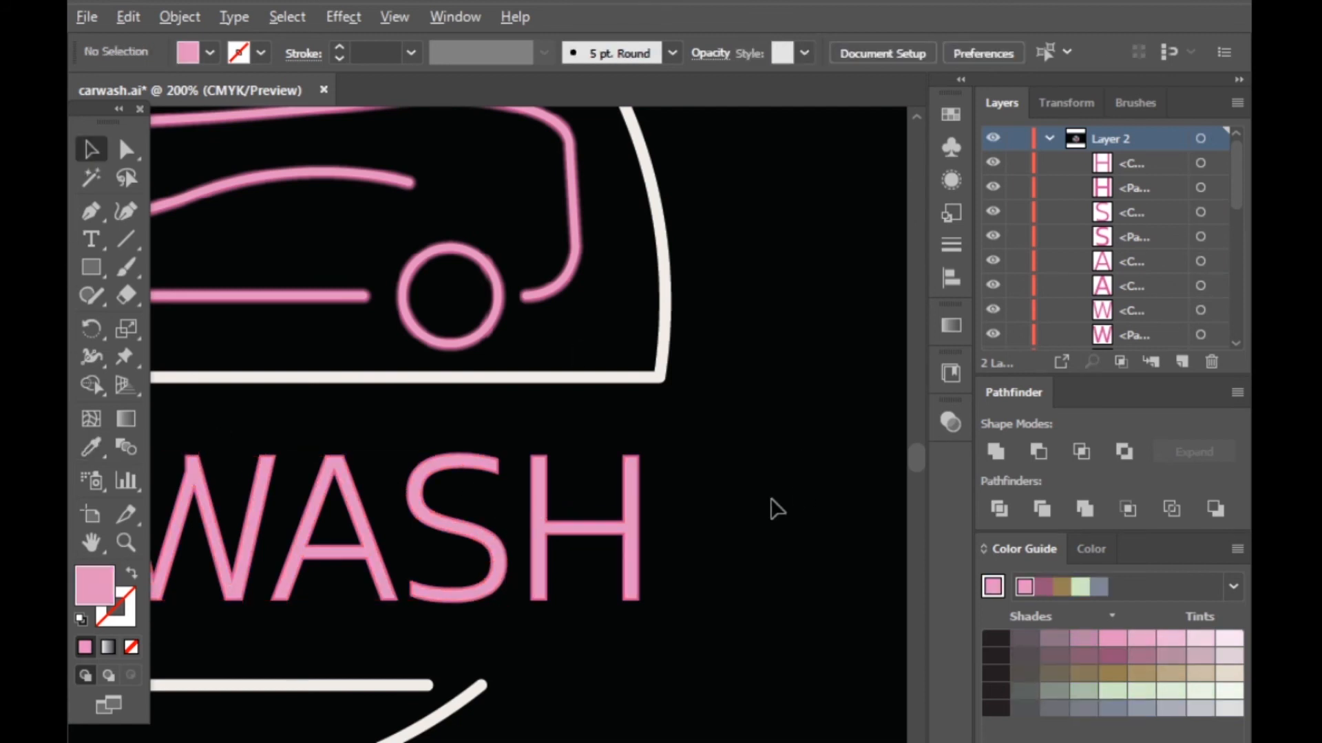
Ungroup the blue CAR lettering into its separate inner and offset letter shapes
{"action": "scroll", "coordinate": [776, 509], "scroll_direction": "down", "scroll_amount": 3}
{"action": "scroll", "coordinate": [735, 516], "scroll_direction": "up", "scroll_amount": 2}
{"action": "scroll", "coordinate": [801, 520], "scroll_direction": "up", "scroll_amount": 2}
{"action": "scroll", "coordinate": [804, 520], "scroll_direction": "down", "scroll_amount": 2}
{"action": "scroll", "coordinate": [799, 554], "scroll_direction": "up", "scroll_amount": 4}
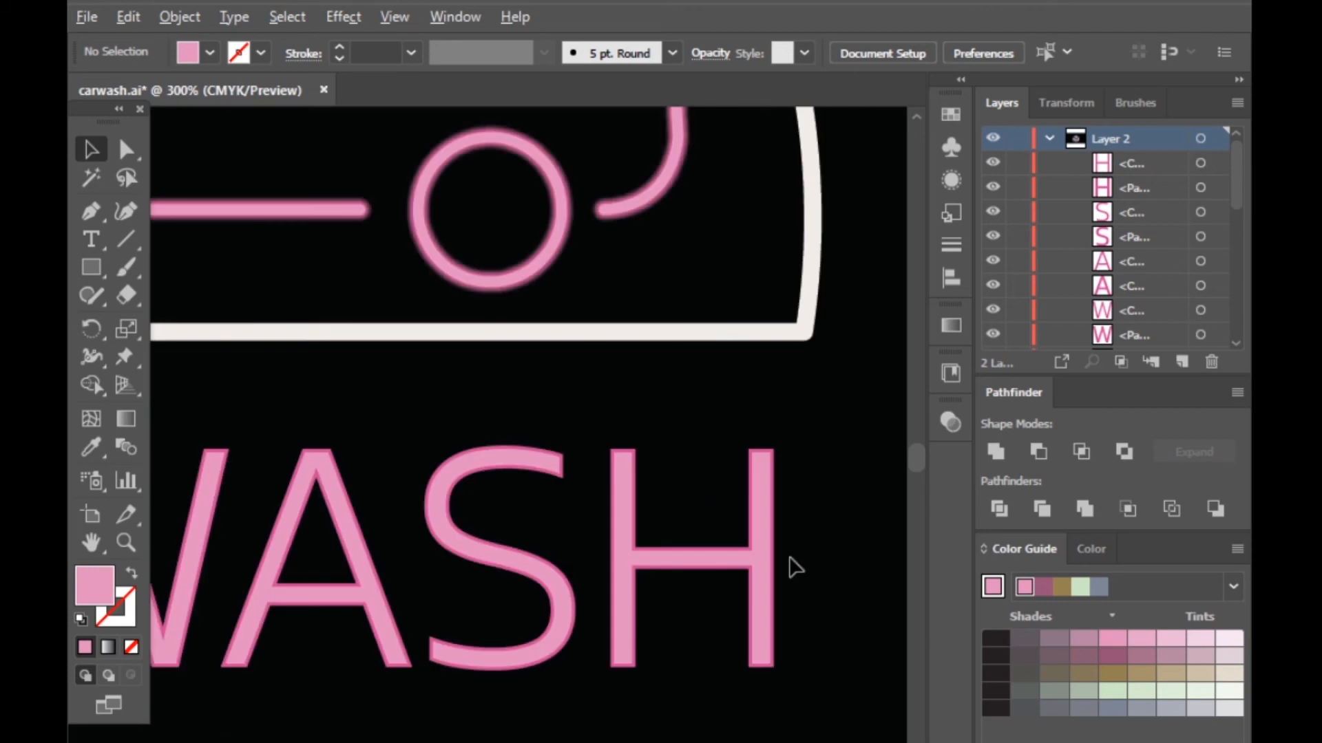
{"action": "scroll", "coordinate": [796, 566], "scroll_direction": "down", "scroll_amount": 3}
{"action": "scroll", "coordinate": [399, 555], "scroll_direction": "up", "scroll_amount": 3}
{"action": "left_click", "coordinate": [430, 557]}
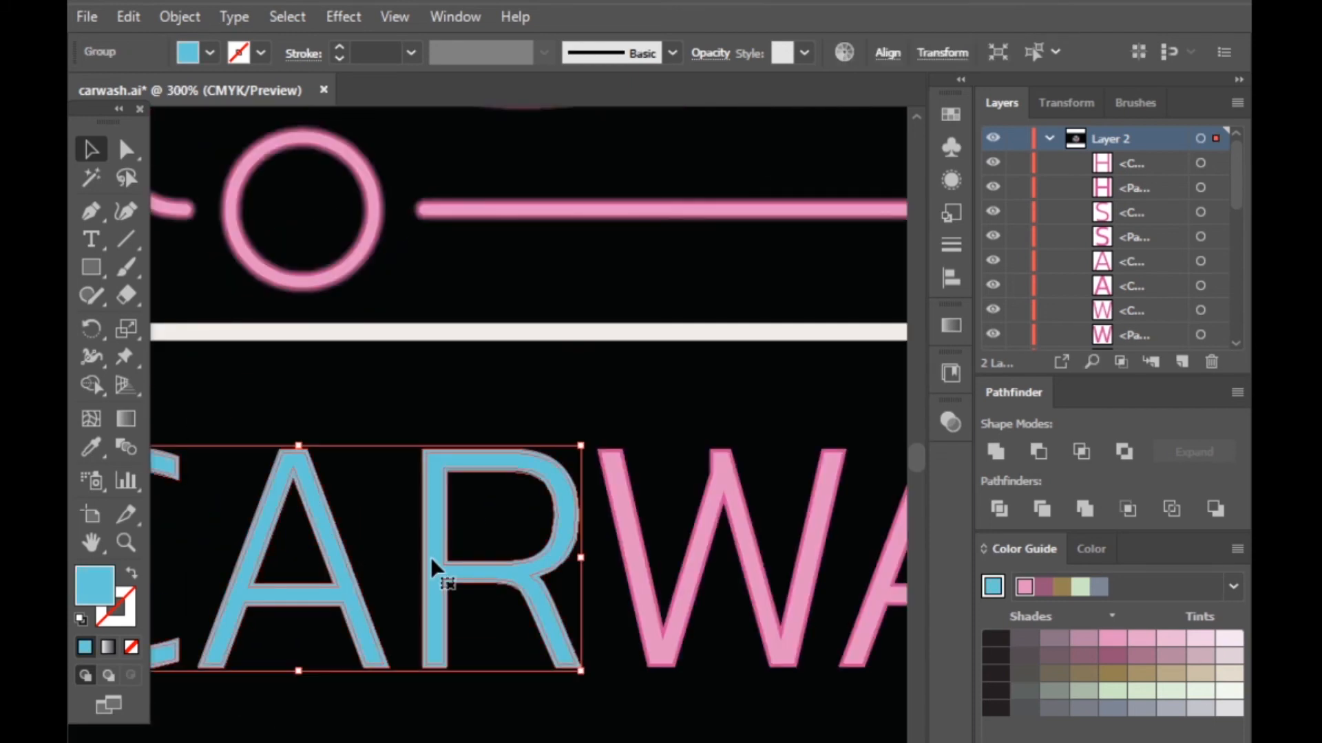
{"action": "key", "text": "ctrl"}
{"action": "left_click", "coordinate": [434, 408]}
Fill the inner C, A and R with the light tint of their blue from the Color Guide
{"action": "left_click", "coordinate": [442, 538]}
{"action": "scroll", "coordinate": [400, 568], "scroll_direction": "down", "scroll_amount": 2}
{"action": "left_click", "coordinate": [216, 568], "text": "shift"}
{"action": "left_click", "coordinate": [992, 587]}
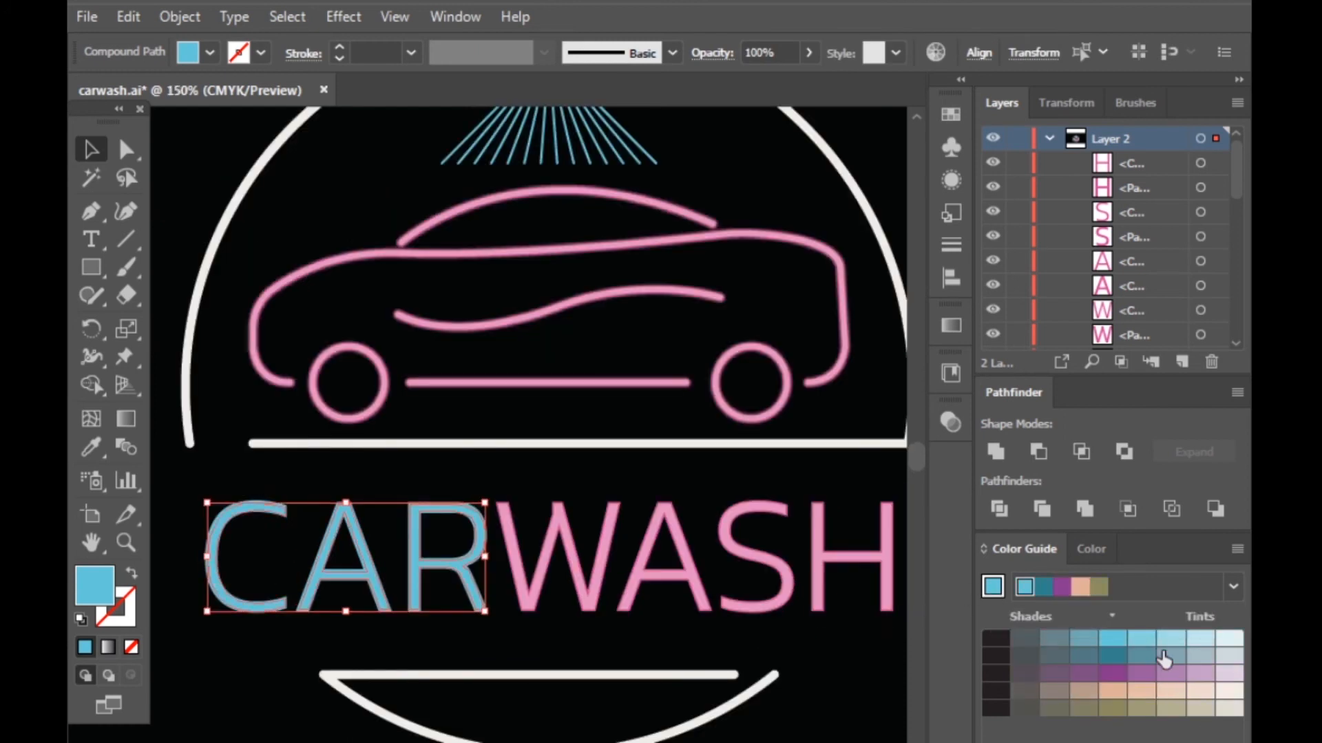
{"action": "left_click", "coordinate": [1168, 639]}
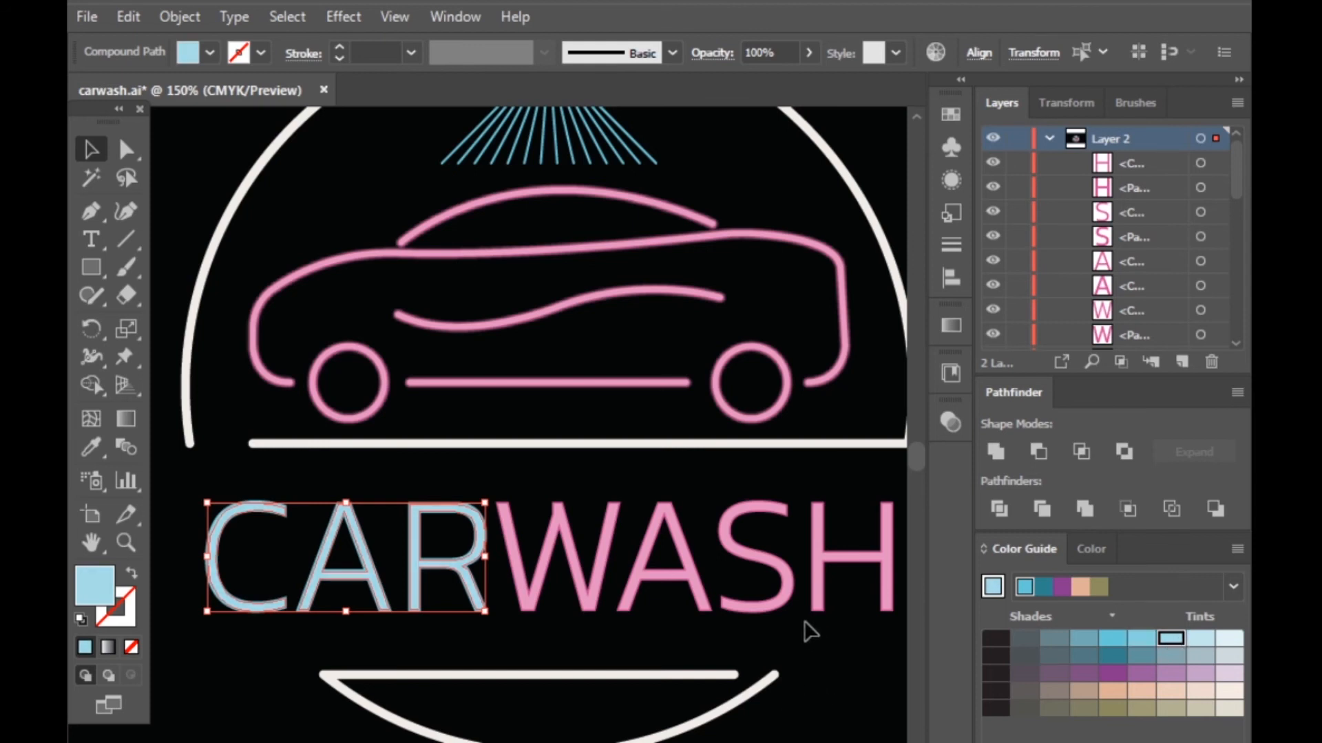
Set the Color Guide's base colour to the darker pink of the outer S in WASH
{"action": "left_click", "coordinate": [789, 597]}
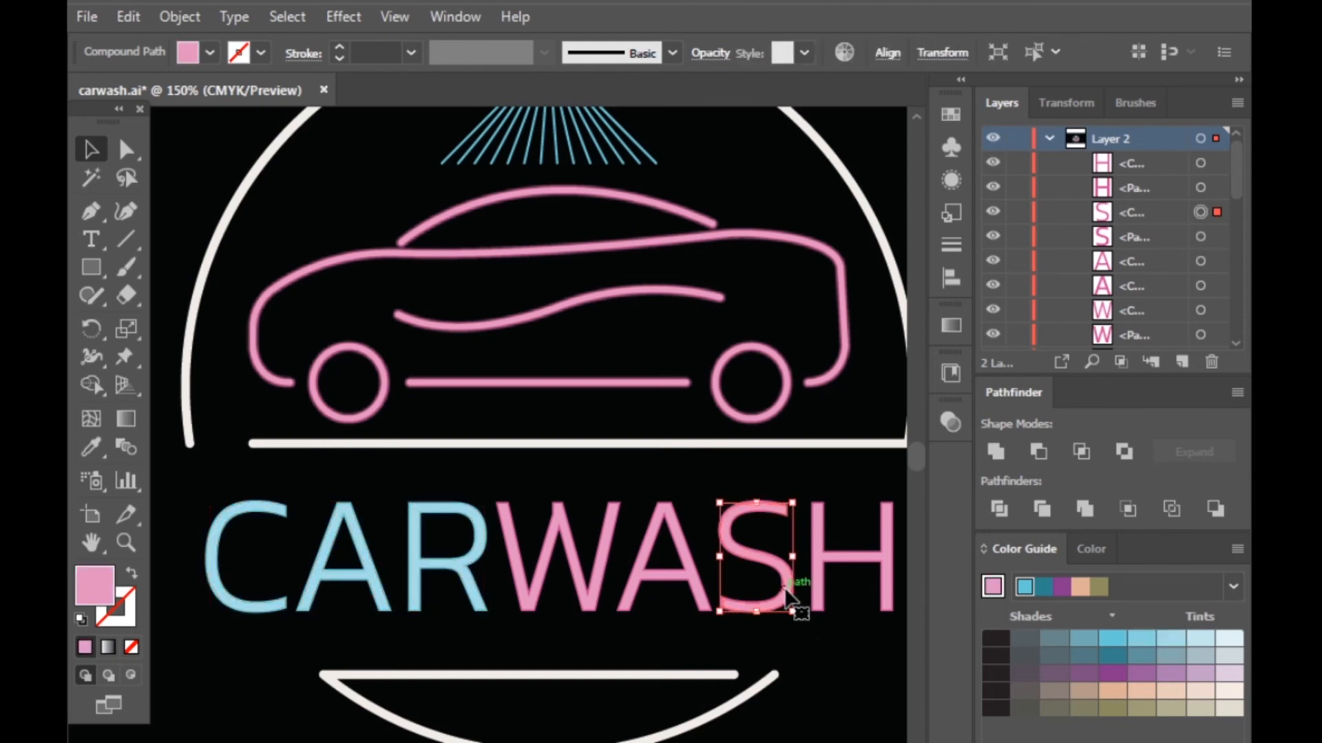
{"action": "left_click", "coordinate": [988, 591]}
{"action": "scroll", "coordinate": [819, 592], "scroll_direction": "up", "scroll_amount": 4}
{"action": "left_click", "coordinate": [729, 539]}
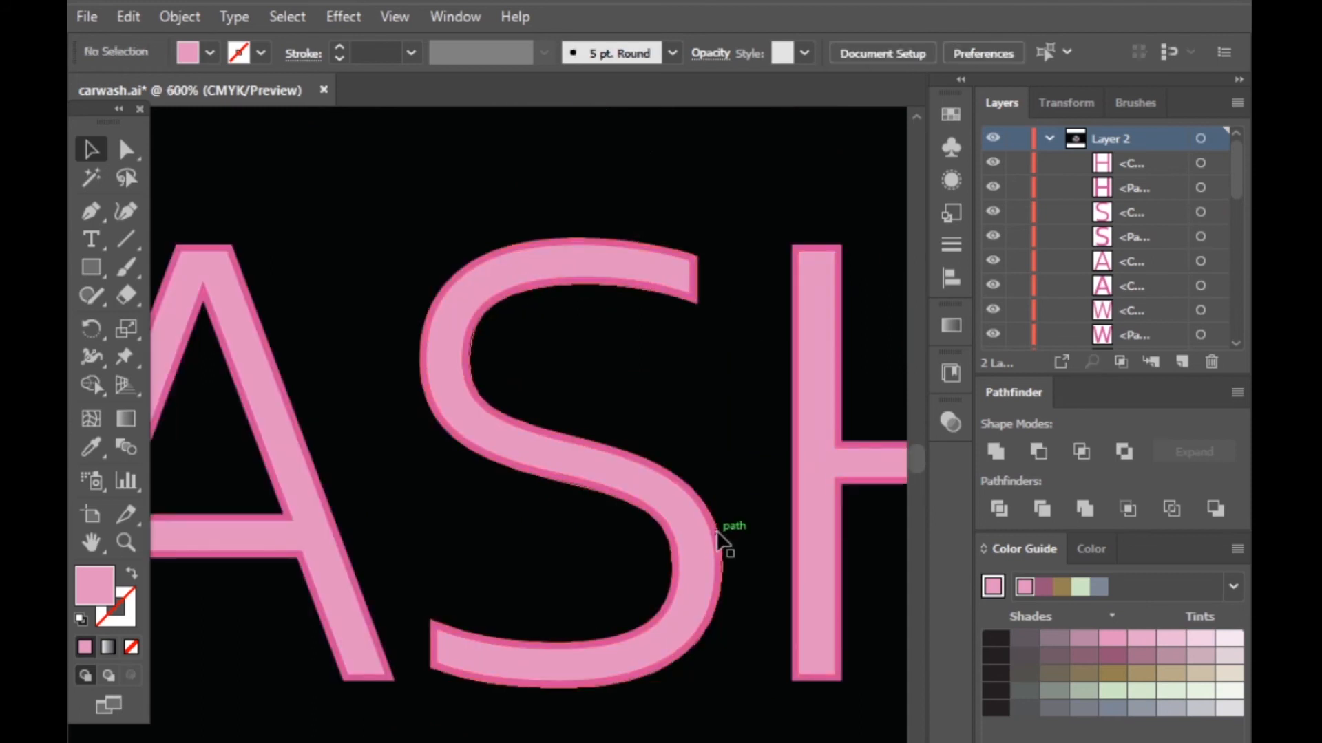
{"action": "left_click", "coordinate": [718, 534]}
{"action": "left_click", "coordinate": [993, 585]}
{"action": "left_click", "coordinate": [754, 540]}
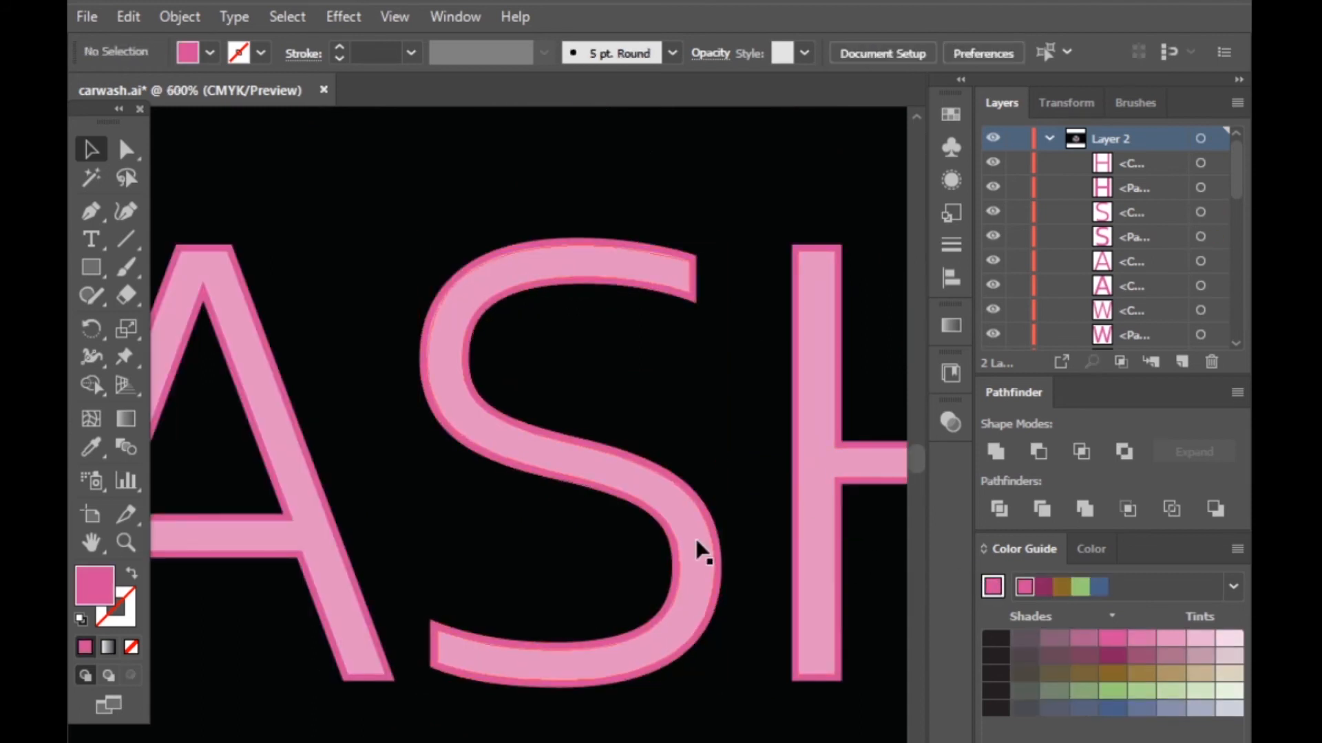
Reapply the light pink tint to the inner letters of WASH, starting with the S, and deselect them
{"action": "left_click", "coordinate": [697, 544]}
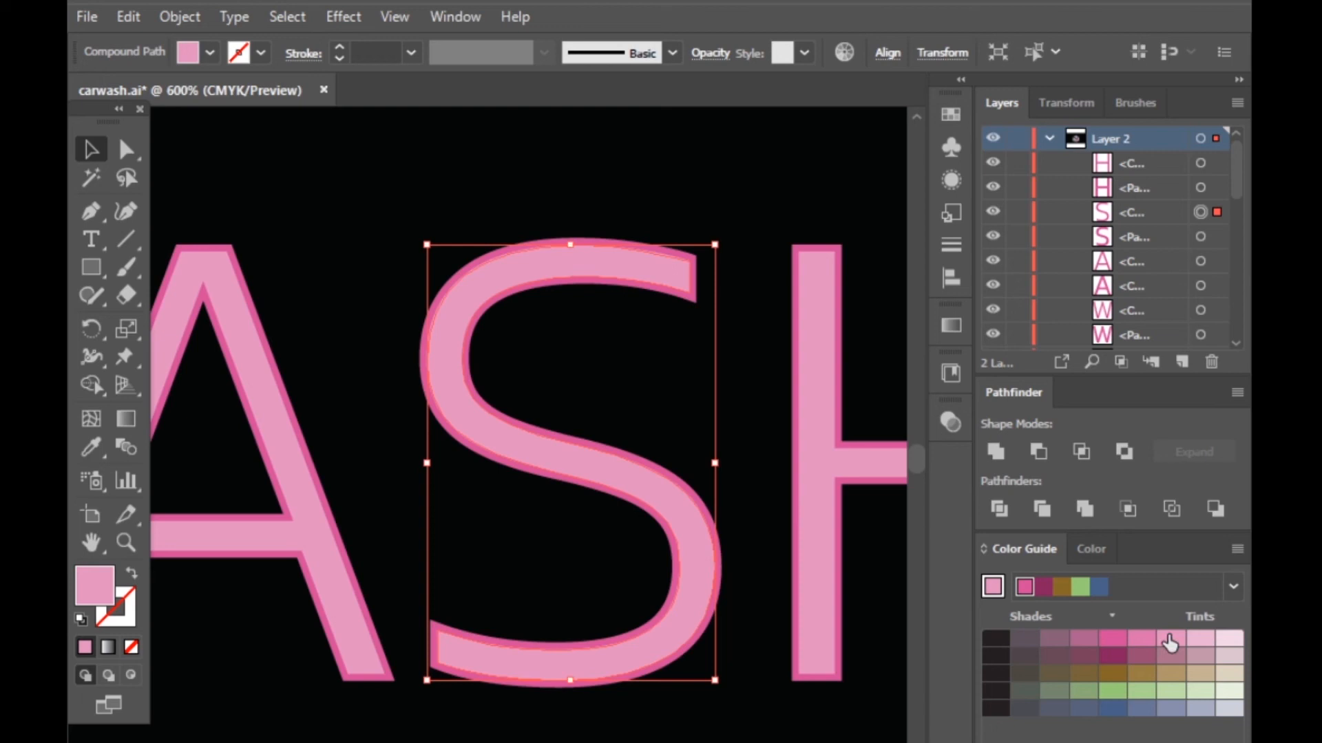
{"action": "scroll", "coordinate": [673, 610], "scroll_direction": "down", "scroll_amount": 4}
{"action": "left_click", "coordinate": [702, 616]}
{"action": "left_click", "coordinate": [530, 606], "text": "shift"}
{"action": "left_click", "coordinate": [389, 625], "text": "shift"}
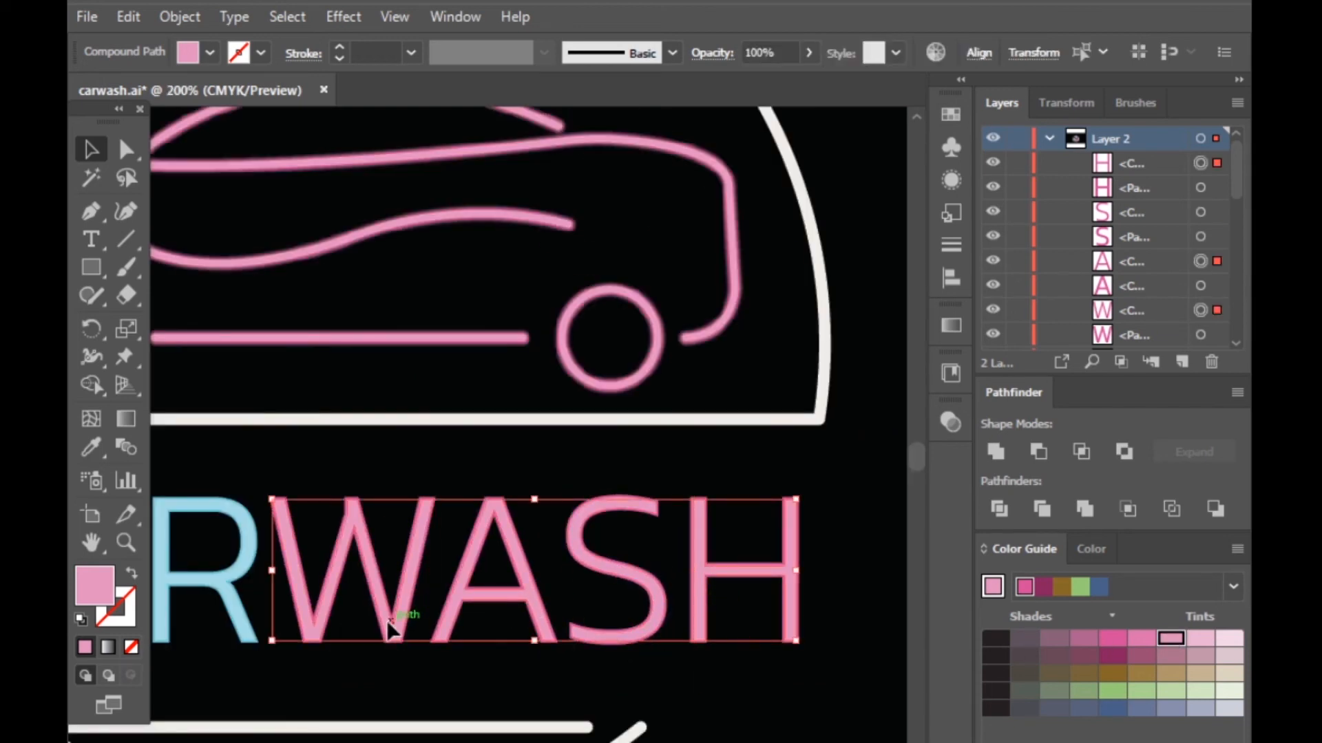
{"action": "left_click", "coordinate": [830, 681]}
Examine the two-tone CARWASH lettering up close and against the whole logo
{"action": "scroll", "coordinate": [826, 681], "scroll_direction": "down", "scroll_amount": 2}
{"action": "scroll", "coordinate": [493, 643], "scroll_direction": "up", "scroll_amount": 5}
{"action": "scroll", "coordinate": [516, 613], "scroll_direction": "up", "scroll_amount": 3}
{"action": "scroll", "coordinate": [289, 693], "scroll_direction": "down", "scroll_amount": 4}
{"action": "scroll", "coordinate": [489, 637], "scroll_direction": "down", "scroll_amount": 2}
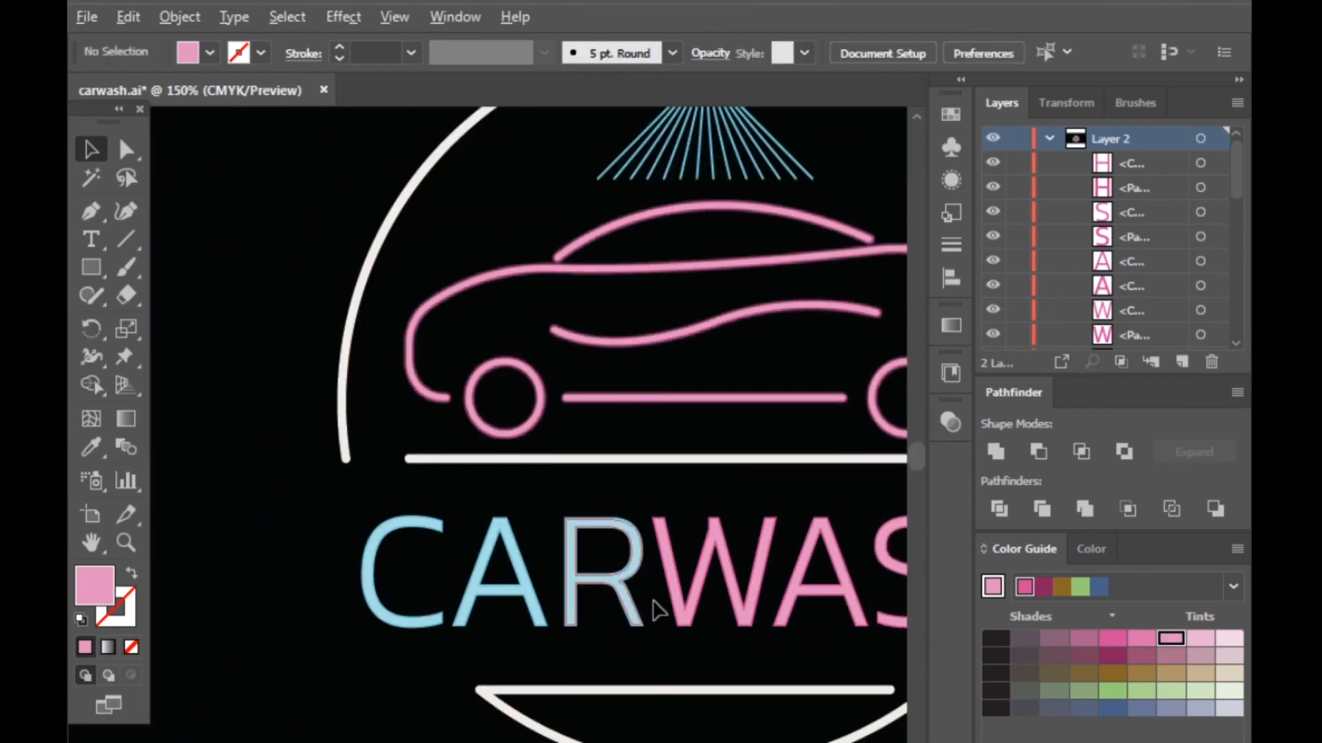
{"action": "scroll", "coordinate": [237, 664], "scroll_direction": "down", "scroll_amount": 2}
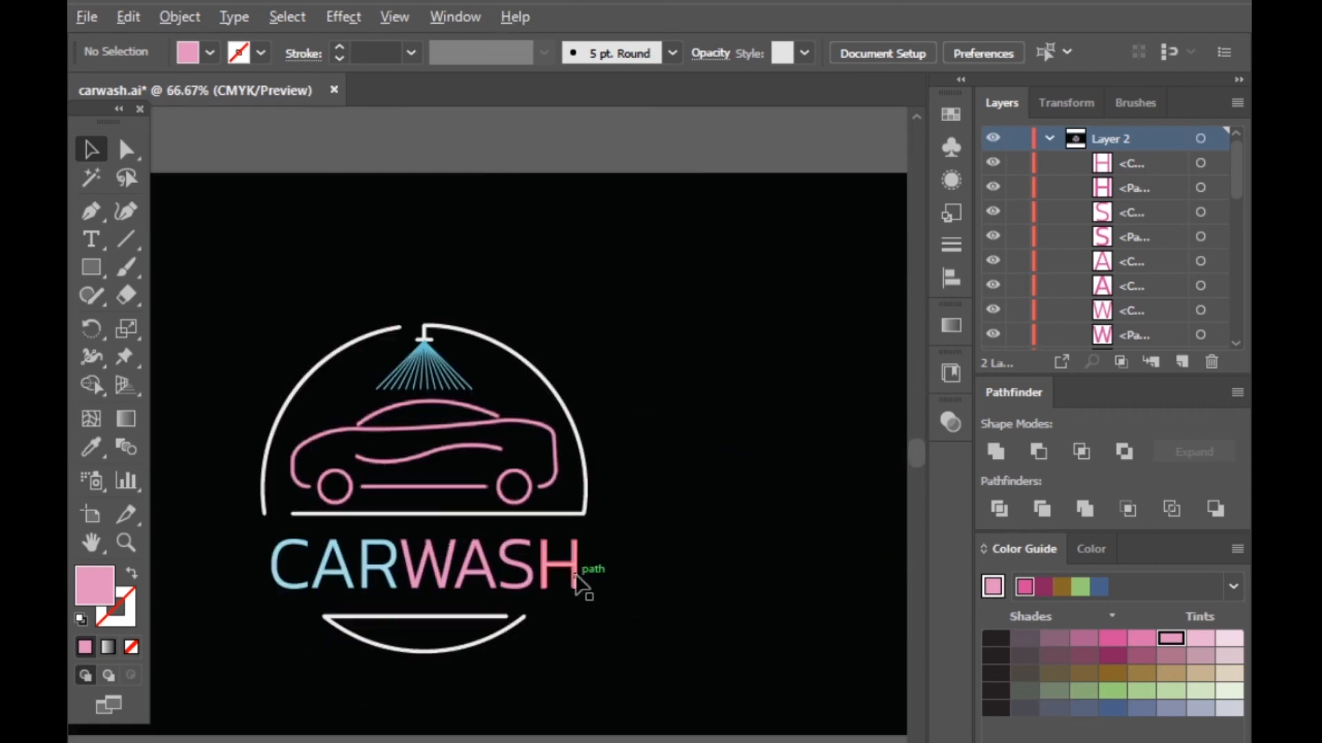
{"action": "scroll", "coordinate": [596, 560], "scroll_direction": "up", "scroll_amount": 2}
{"action": "scroll", "coordinate": [711, 602], "scroll_direction": "up", "scroll_amount": 1}
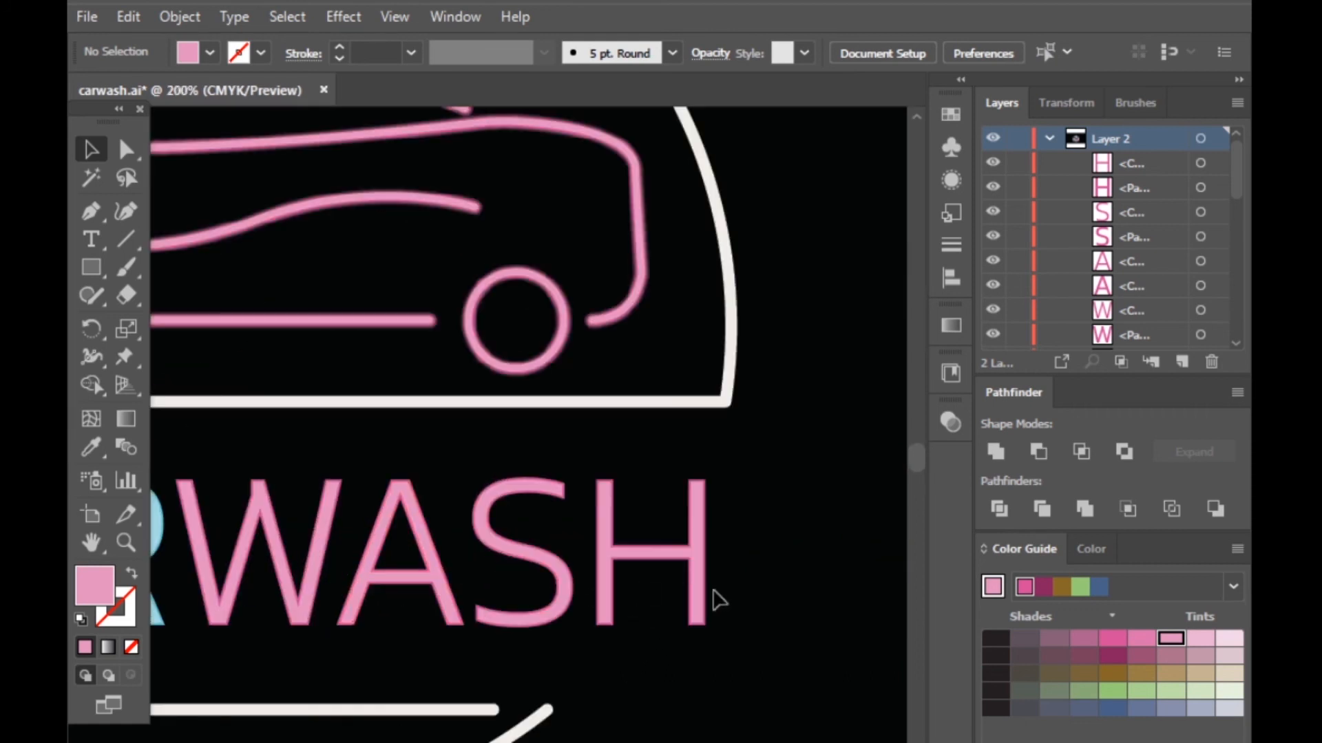
Group the light pink inner letters H, S, A and W of WASH
{"action": "scroll", "coordinate": [702, 590], "scroll_direction": "up", "scroll_amount": 3}
{"action": "left_click", "coordinate": [702, 584]}
{"action": "scroll", "coordinate": [819, 587], "scroll_direction": "down", "scroll_amount": 3}
{"action": "left_click", "coordinate": [815, 578]}
{"action": "left_click", "coordinate": [750, 576]}
{"action": "left_click", "coordinate": [577, 549], "text": "shift"}
{"action": "left_click", "coordinate": [487, 575], "text": "shift"}
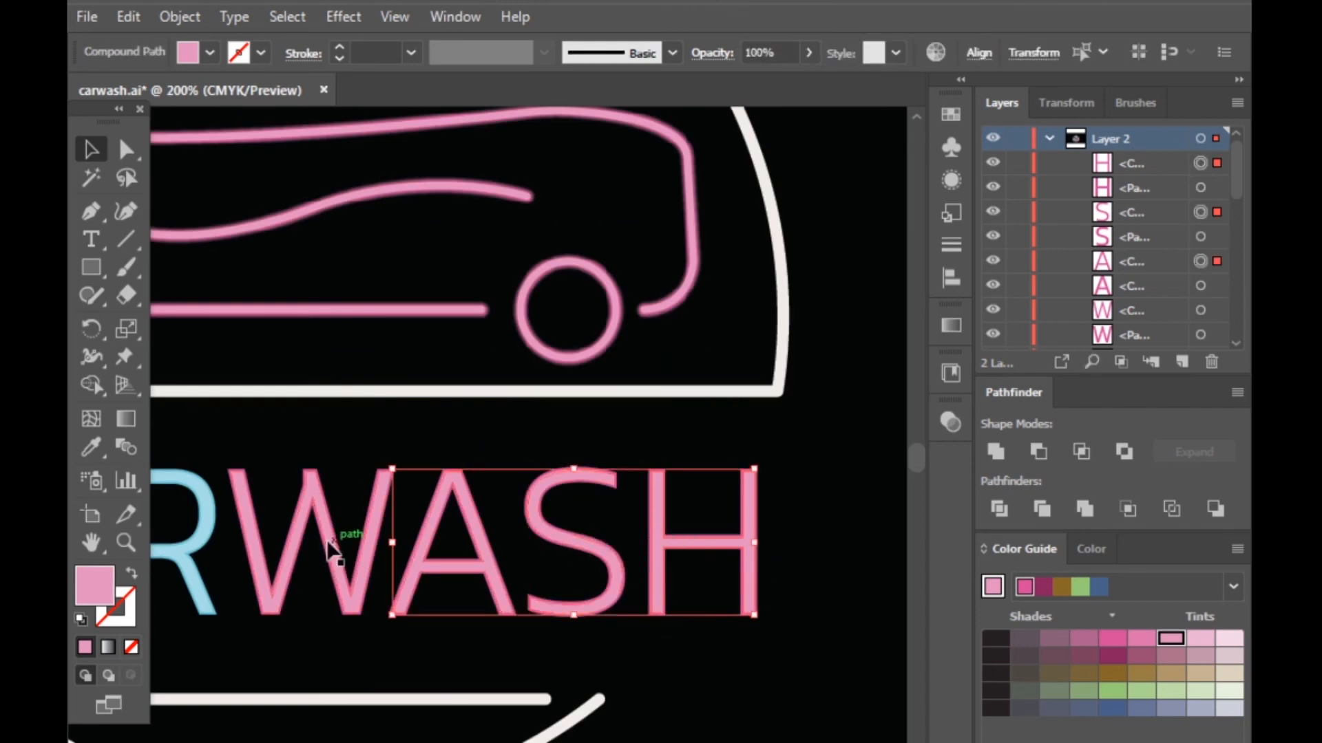
{"action": "left_click", "coordinate": [339, 573], "text": "shift"}
{"action": "key", "text": "ctrl+g"}
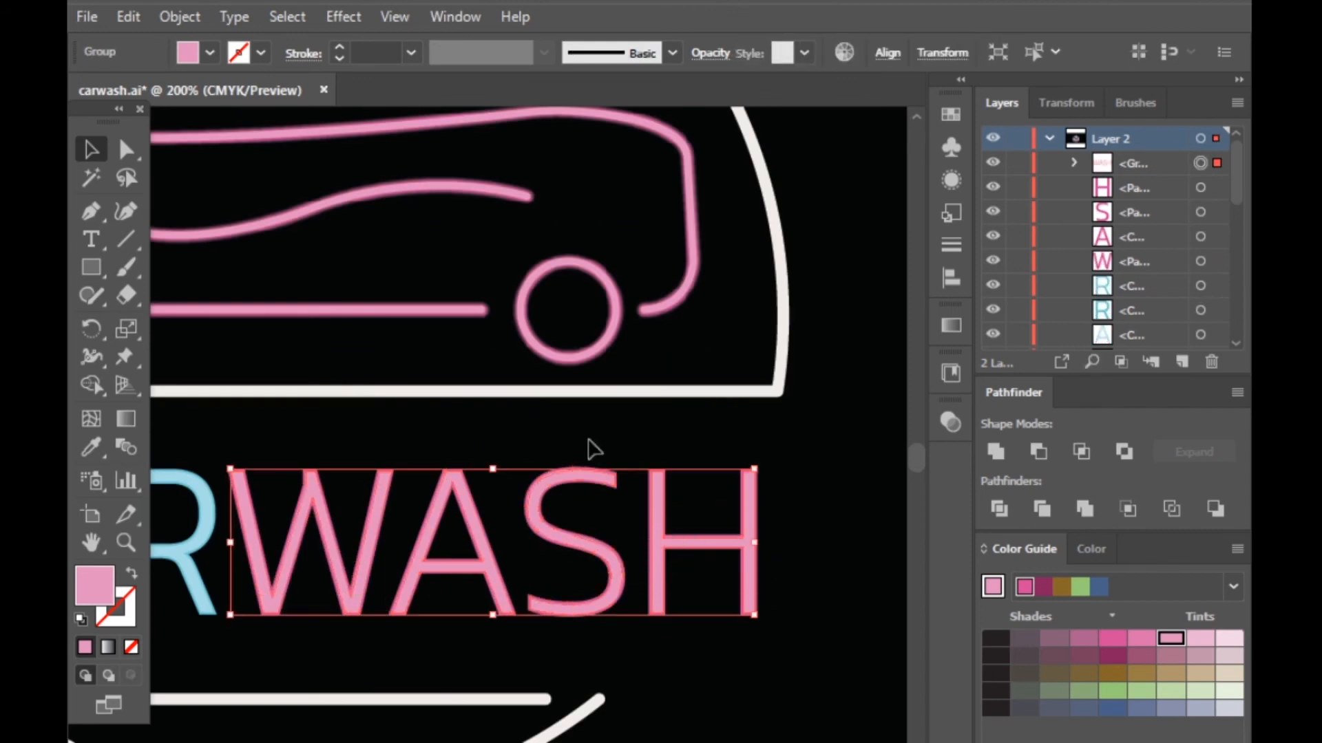
{"action": "left_click", "coordinate": [753, 277]}
Group the darker pink outer letters S, H, A and W of WASH
{"action": "scroll", "coordinate": [760, 572], "scroll_direction": "up", "scroll_amount": 4}
{"action": "left_click", "coordinate": [744, 568]}
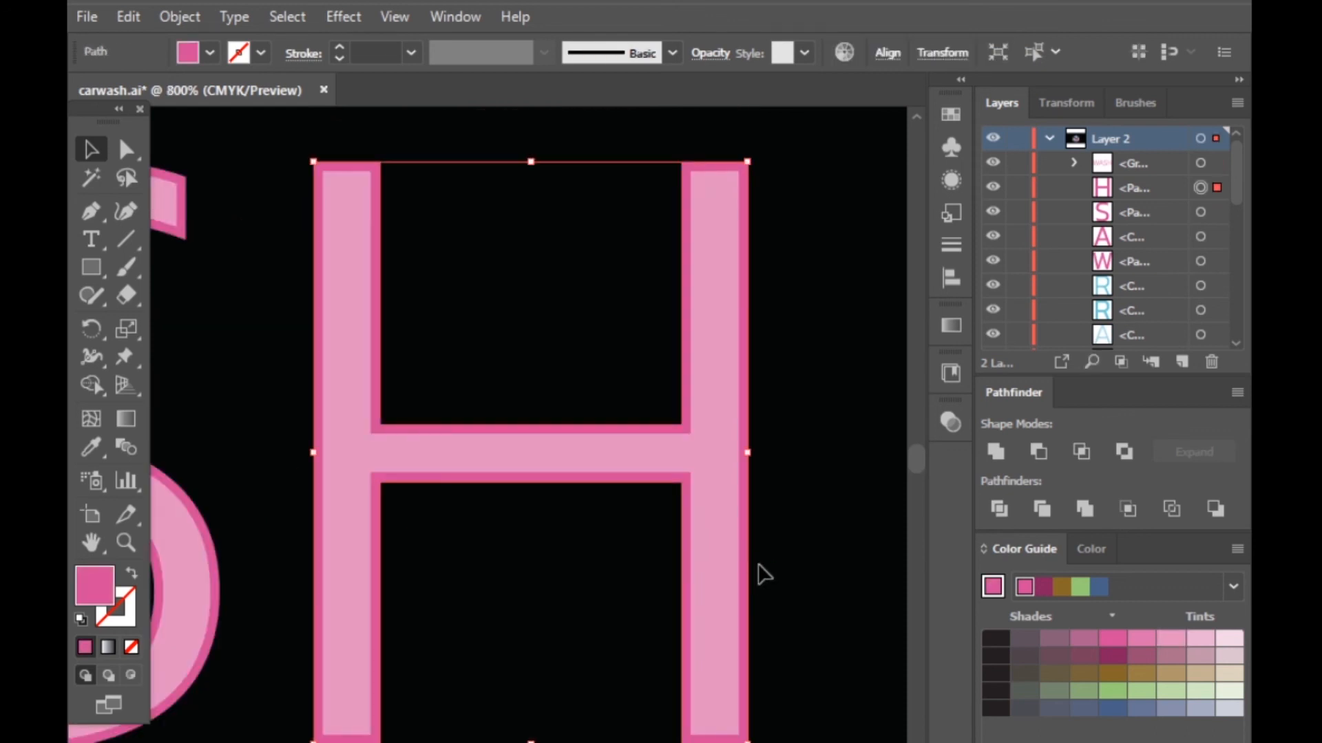
{"action": "scroll", "coordinate": [789, 570], "scroll_direction": "down", "scroll_amount": 3}
{"action": "left_click", "coordinate": [566, 551], "text": "shift"}
{"action": "left_click", "coordinate": [591, 581]}
{"action": "scroll", "coordinate": [588, 580], "scroll_direction": "up", "scroll_amount": 4}
{"action": "left_click", "coordinate": [585, 579]}
{"action": "scroll", "coordinate": [585, 578], "scroll_direction": "down", "scroll_amount": 3}
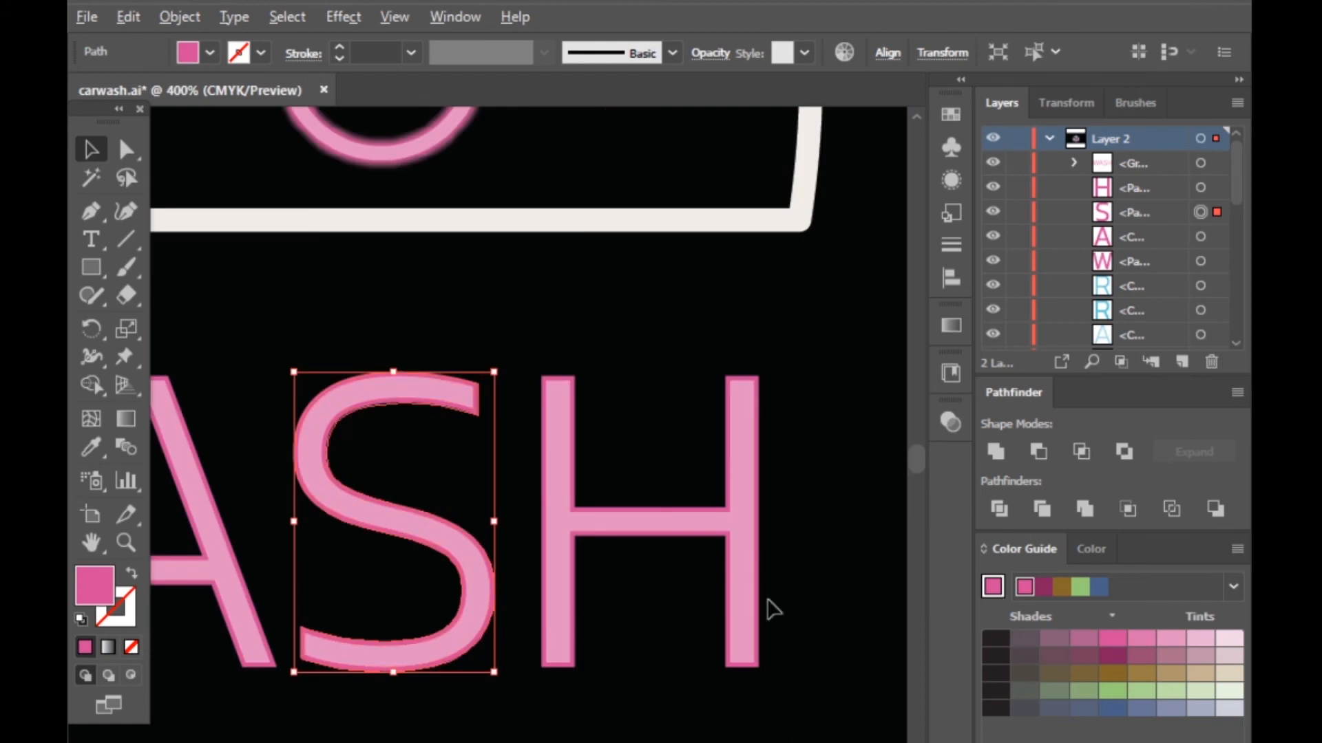
{"action": "scroll", "coordinate": [757, 600], "scroll_direction": "up", "scroll_amount": 3}
{"action": "left_click", "coordinate": [751, 599], "text": "shift"}
{"action": "scroll", "coordinate": [551, 581], "scroll_direction": "down", "scroll_amount": 3}
{"action": "scroll", "coordinate": [466, 539], "scroll_direction": "up", "scroll_amount": 3}
{"action": "left_click", "coordinate": [475, 536], "text": "shift"}
{"action": "scroll", "coordinate": [557, 559], "scroll_direction": "down", "scroll_amount": 3}
{"action": "scroll", "coordinate": [385, 551], "scroll_direction": "up", "scroll_amount": 4}
{"action": "left_click", "coordinate": [468, 605], "text": "shift"}
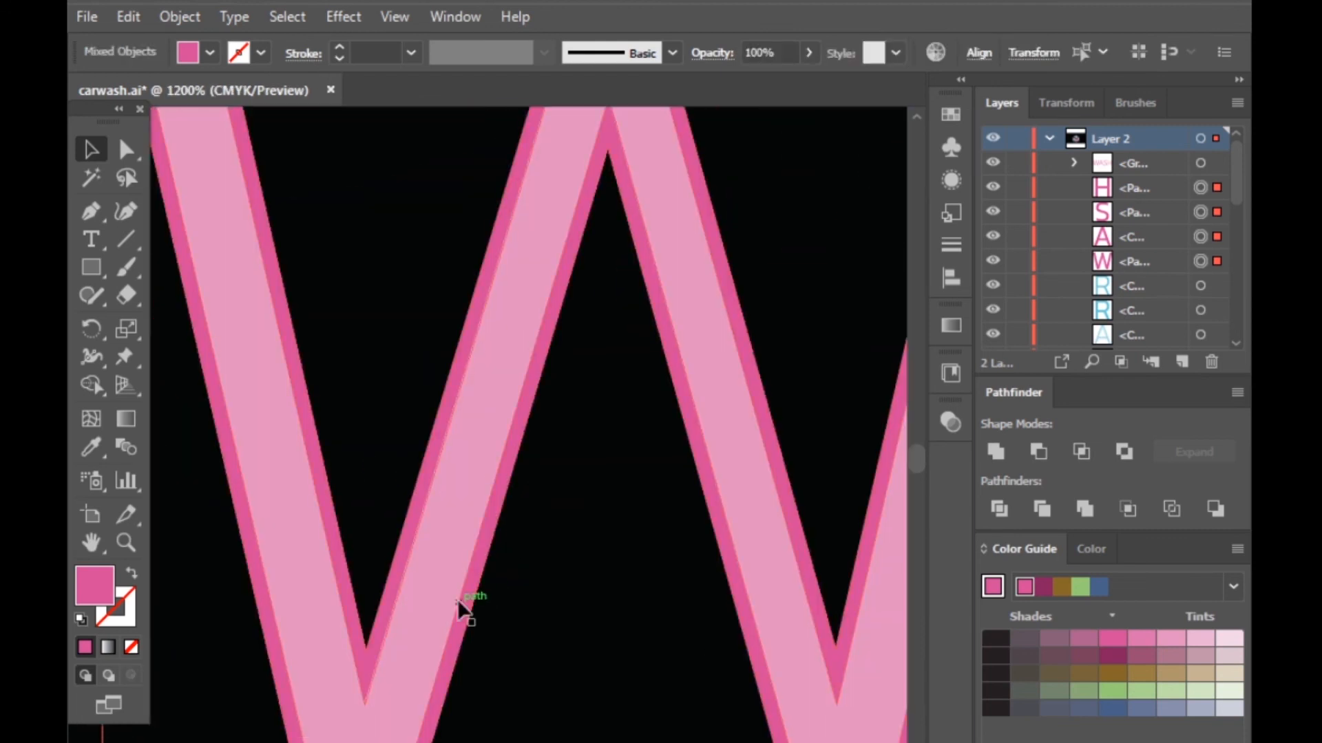
{"action": "key", "text": "ctrl+g"}
Group the light blue inner letters A, C and R of CAR
{"action": "scroll", "coordinate": [334, 552], "scroll_direction": "down", "scroll_amount": 4}
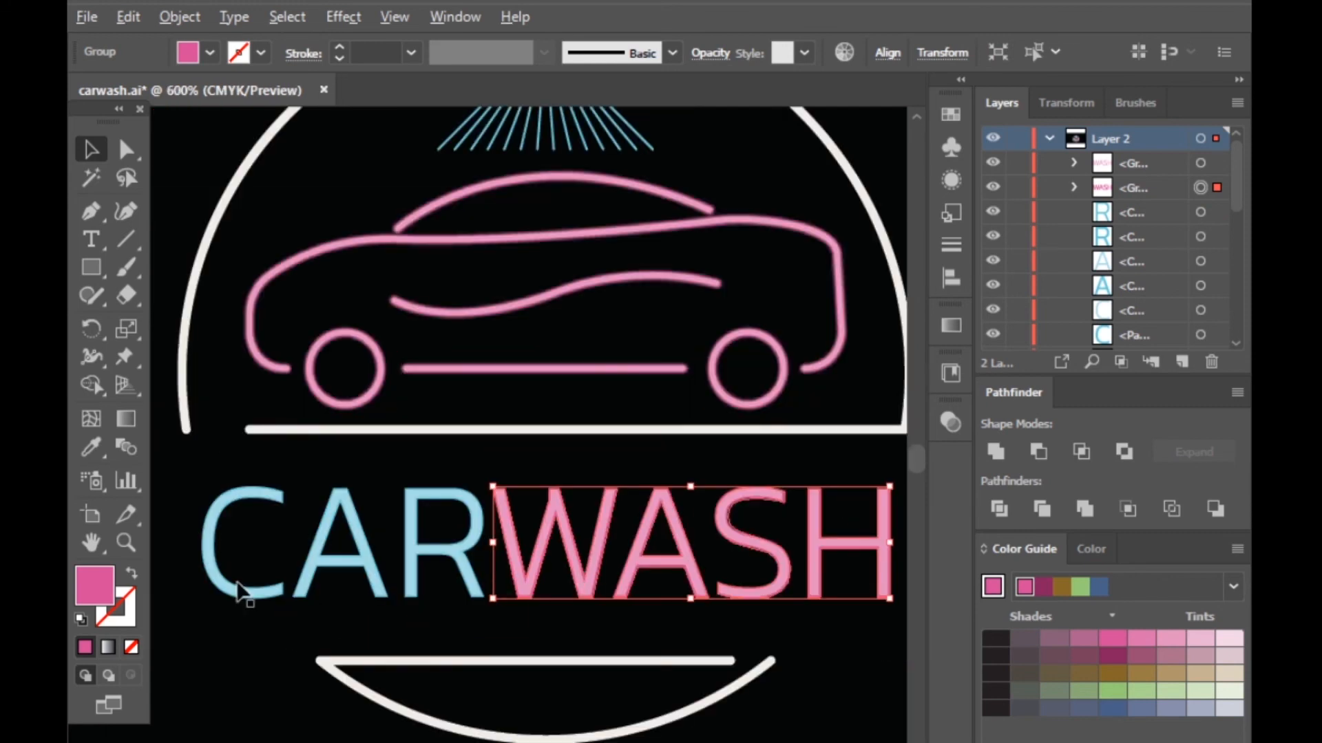
{"action": "scroll", "coordinate": [238, 584], "scroll_direction": "up", "scroll_amount": 4}
{"action": "left_click", "coordinate": [406, 702]}
{"action": "scroll", "coordinate": [319, 659], "scroll_direction": "down", "scroll_amount": 4}
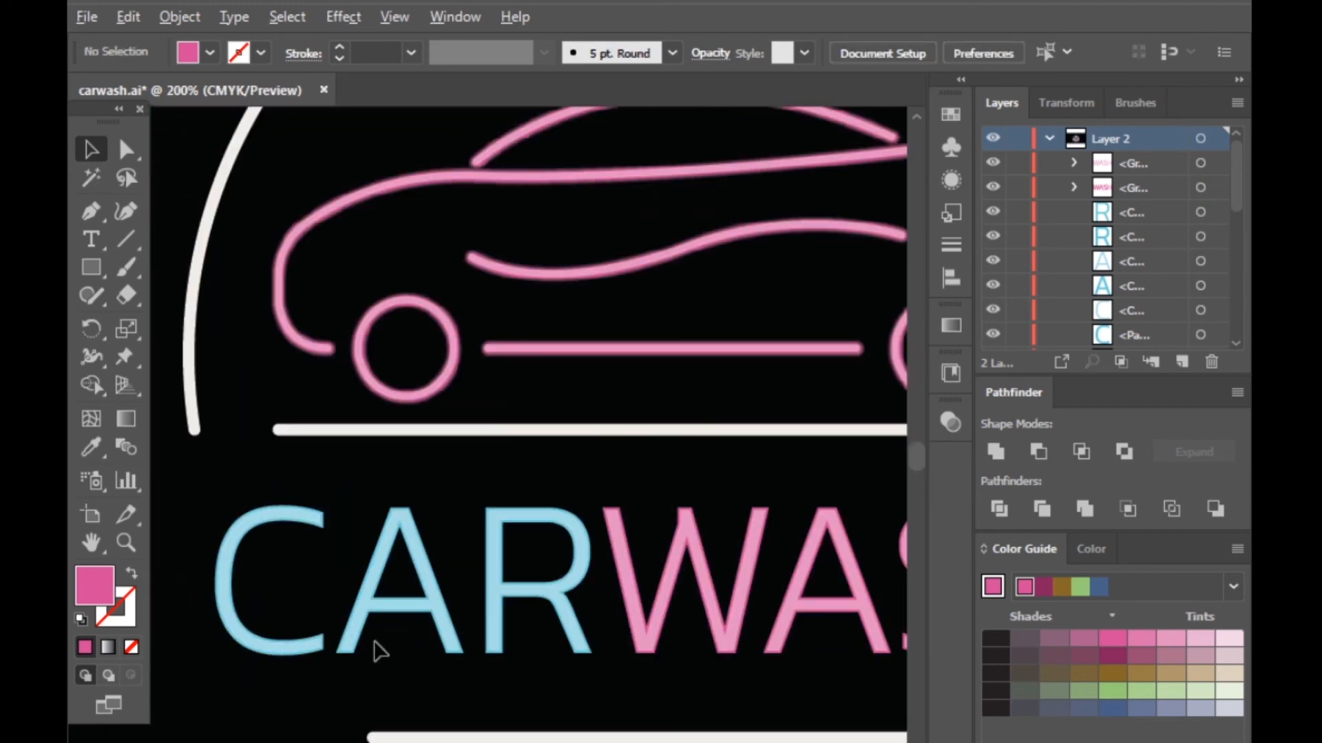
{"action": "scroll", "coordinate": [377, 650], "scroll_direction": "up", "scroll_amount": 4}
{"action": "scroll", "coordinate": [242, 672], "scroll_direction": "up", "scroll_amount": 3}
{"action": "left_click", "coordinate": [623, 662]}
{"action": "left_click", "coordinate": [193, 649]}
{"action": "scroll", "coordinate": [585, 596], "scroll_direction": "down", "scroll_amount": 5}
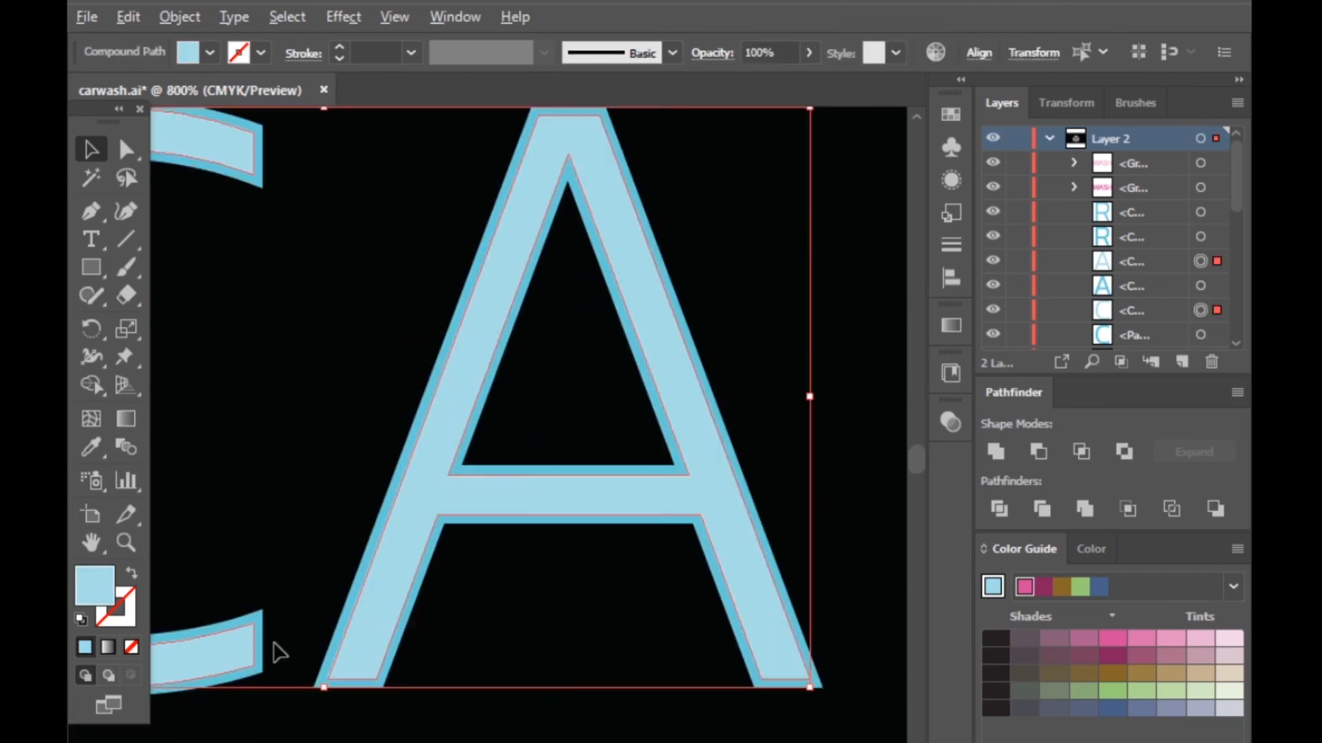
{"action": "left_click", "coordinate": [648, 596], "text": "shift"}
{"action": "key", "text": "ctrl+g"}
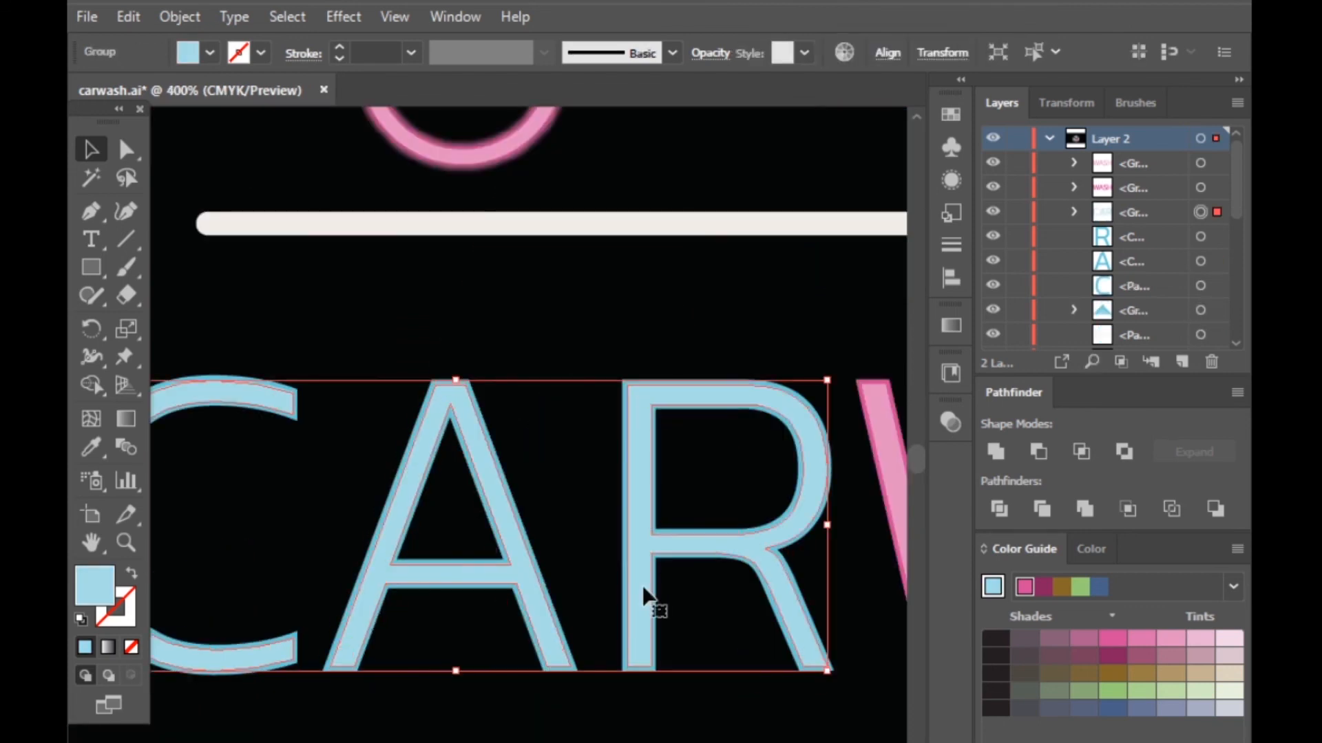
Group the darker blue outer letters A, R and C of CAR and deselect them
{"action": "left_click", "coordinate": [578, 638]}
{"action": "left_click", "coordinate": [572, 644]}
{"action": "left_click", "coordinate": [654, 633], "text": "shift"}
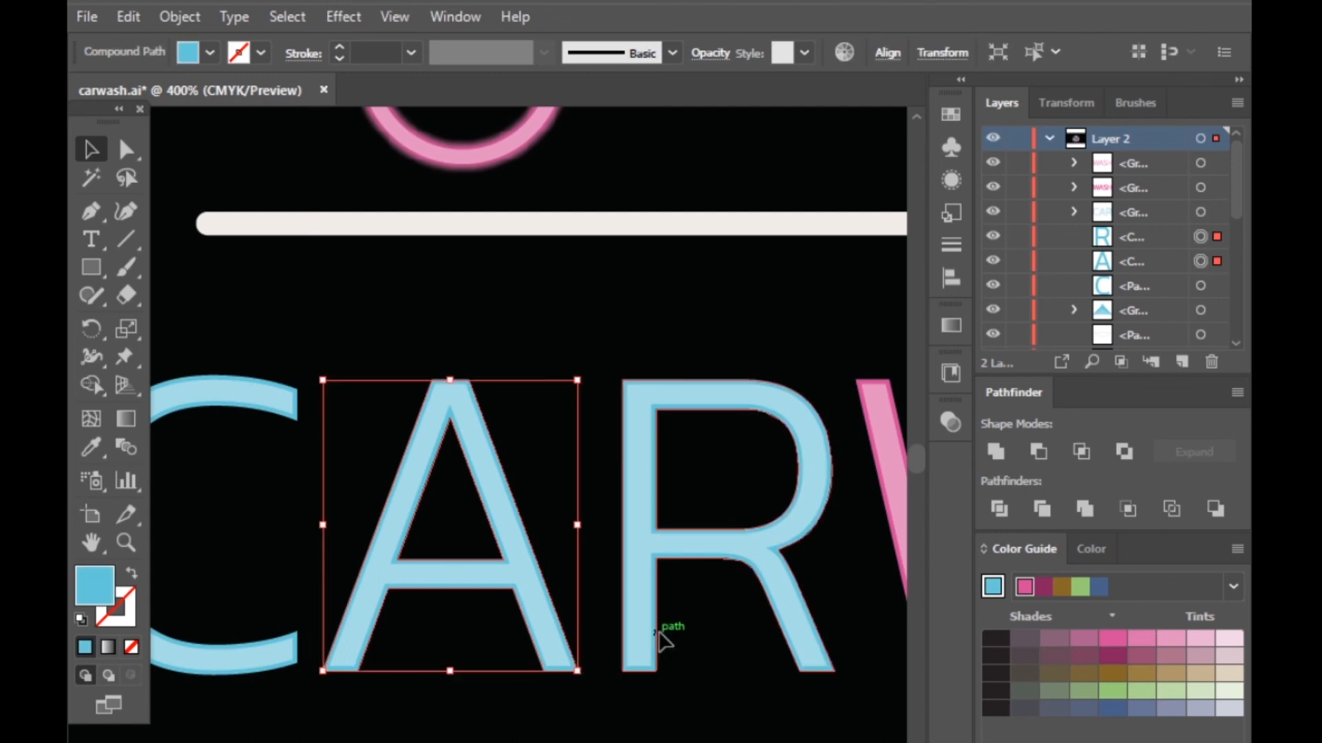
{"action": "left_click", "coordinate": [267, 673], "text": "shift"}
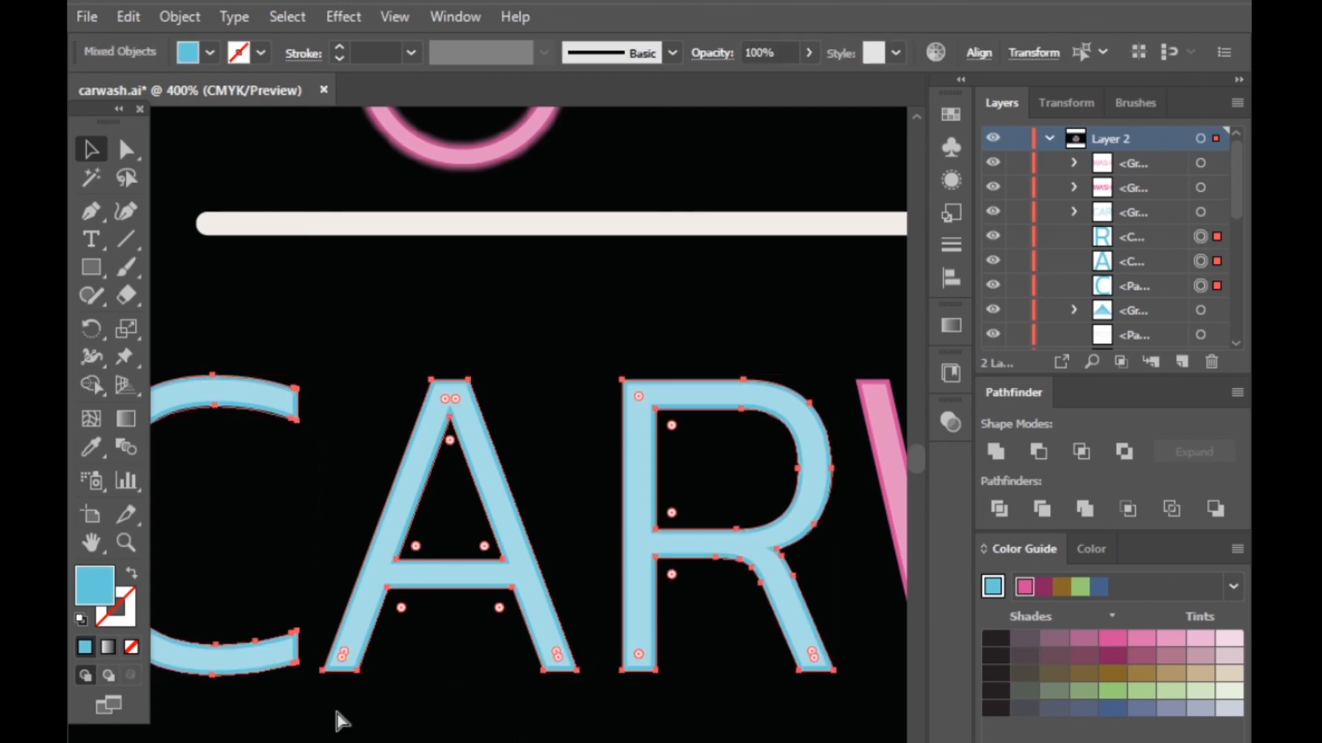
{"action": "key", "text": "ctrl+g"}
{"action": "scroll", "coordinate": [460, 719], "scroll_direction": "down", "scroll_amount": 5}
{"action": "left_click", "coordinate": [482, 709]}
Check the Gaussian Blur settings on the car's darker pink outline group without changing them
{"action": "scroll", "coordinate": [482, 708], "scroll_direction": "up", "scroll_amount": 5}
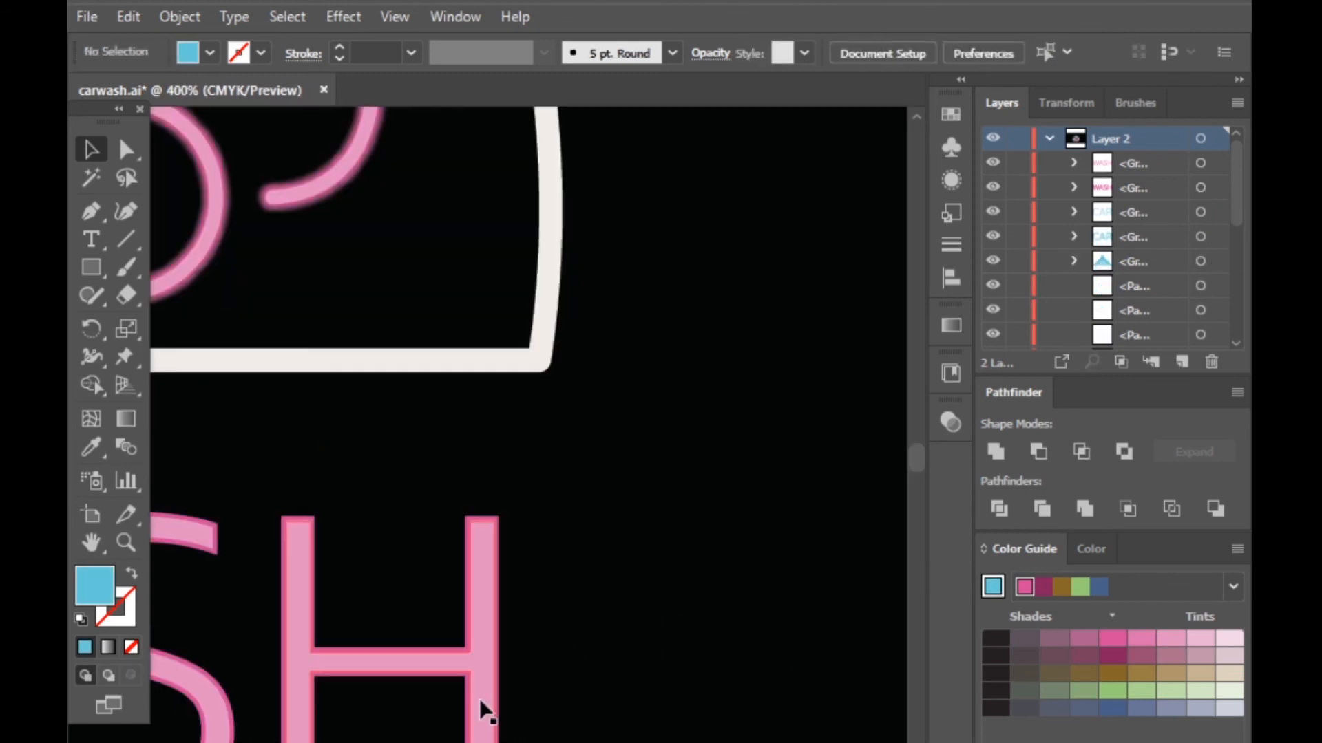
{"action": "scroll", "coordinate": [481, 708], "scroll_direction": "up", "scroll_amount": 2}
{"action": "left_click", "coordinate": [365, 237]}
{"action": "left_click", "coordinate": [952, 180]}
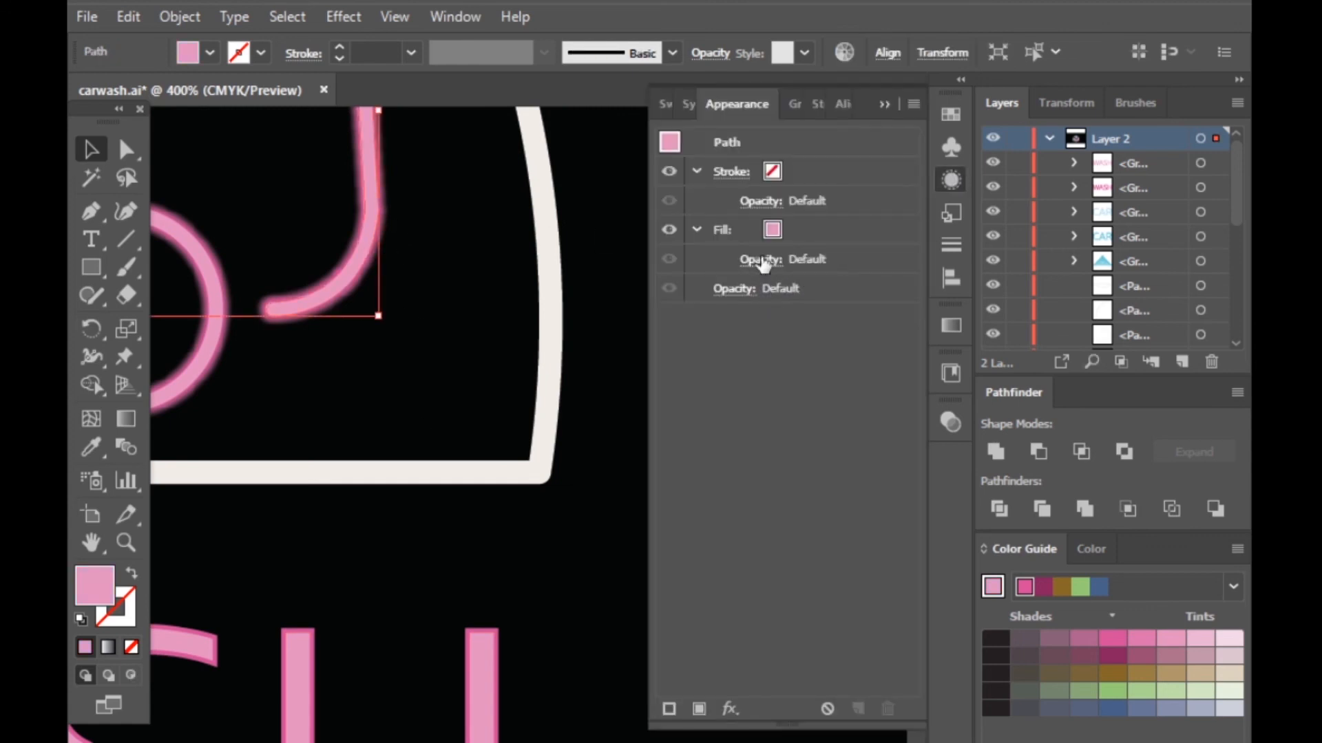
{"action": "left_click", "coordinate": [611, 281]}
{"action": "left_click", "coordinate": [884, 104]}
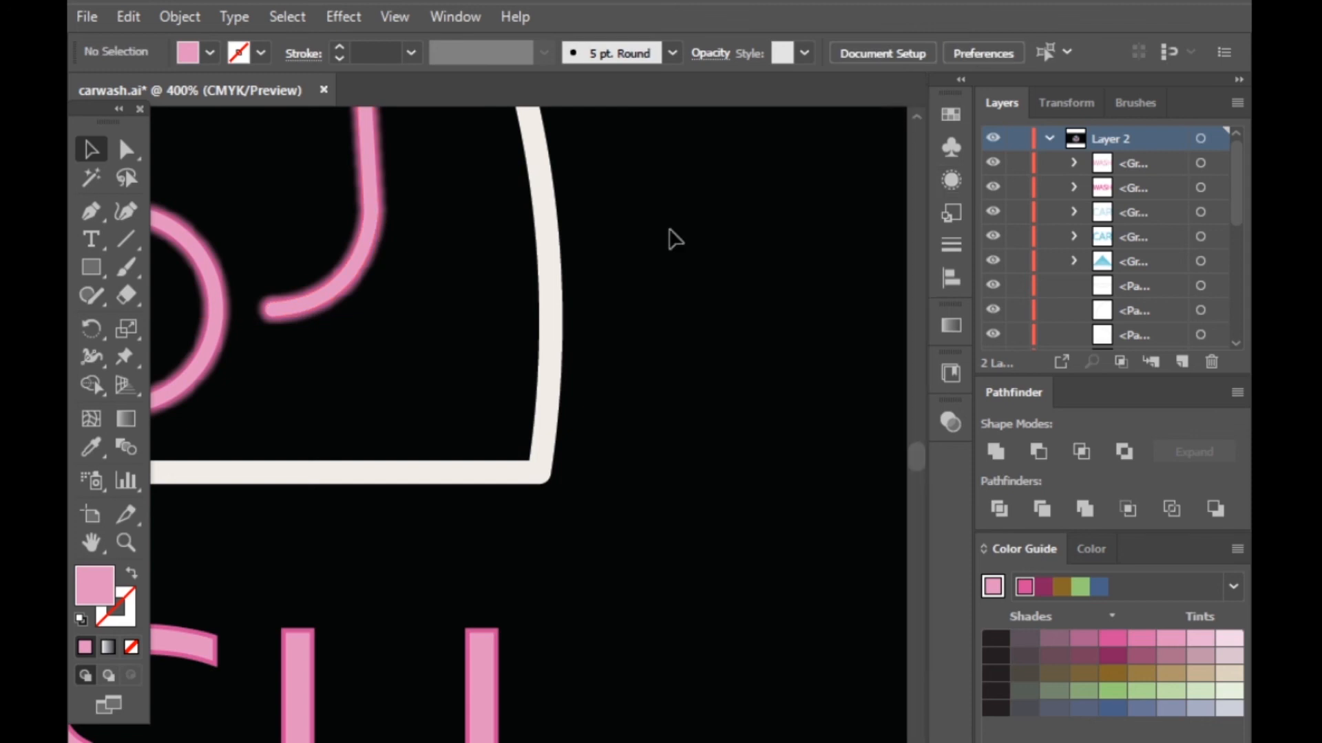
{"action": "left_click", "coordinate": [383, 260]}
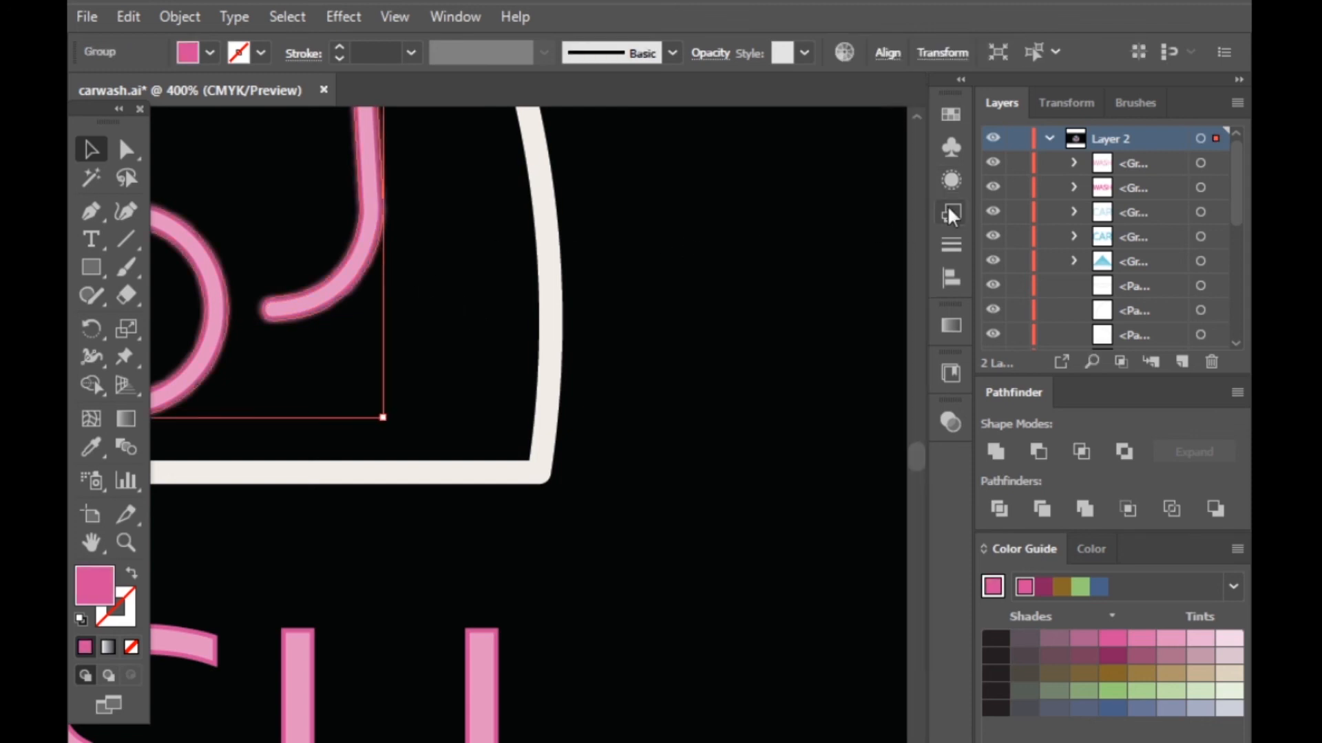
{"action": "left_click", "coordinate": [949, 182]}
{"action": "left_click", "coordinate": [734, 201]}
{"action": "left_click", "coordinate": [1030, 465]}
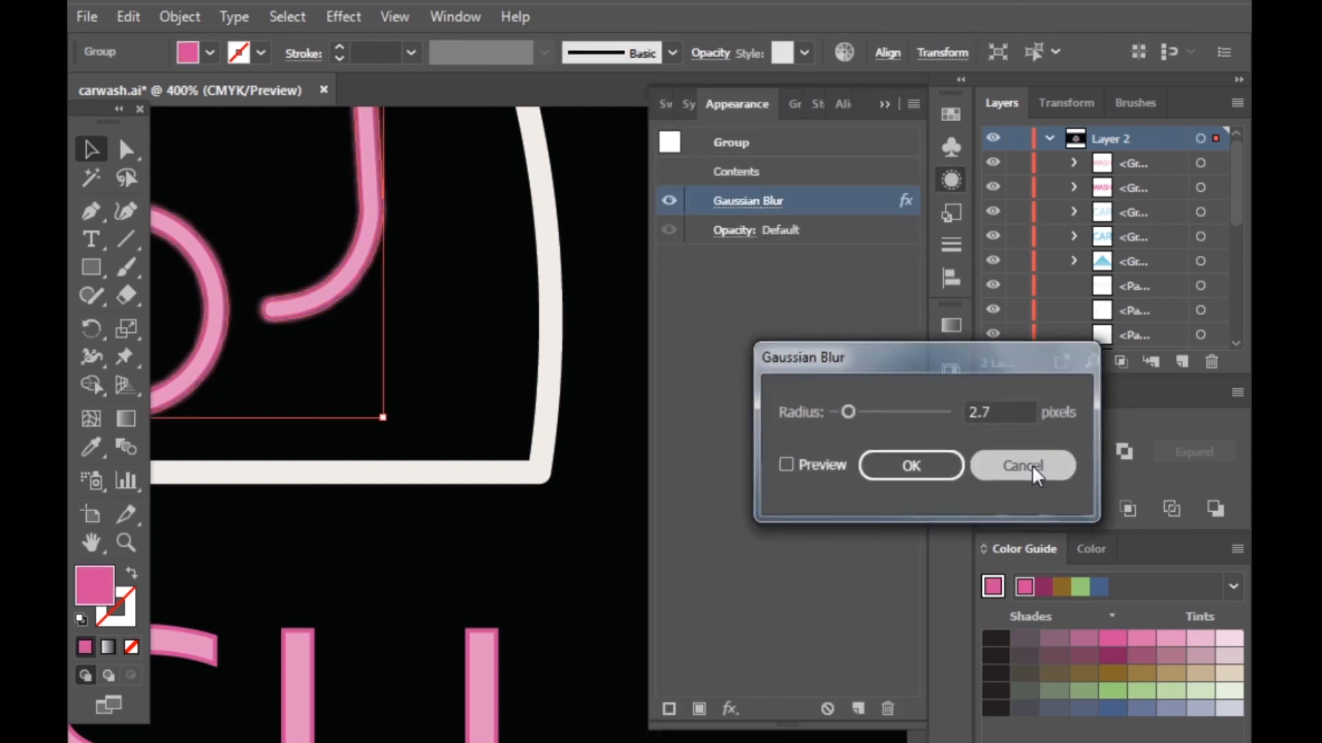
{"action": "left_click", "coordinate": [888, 104]}
Apply a Gaussian Blur with a 2.7 pixel radius to the darker pink outer WASH group and deselect it
{"action": "scroll", "coordinate": [826, 443], "scroll_direction": "down", "scroll_amount": 2}
{"action": "scroll", "coordinate": [680, 662], "scroll_direction": "up", "scroll_amount": 2}
{"action": "left_click", "coordinate": [653, 665]}
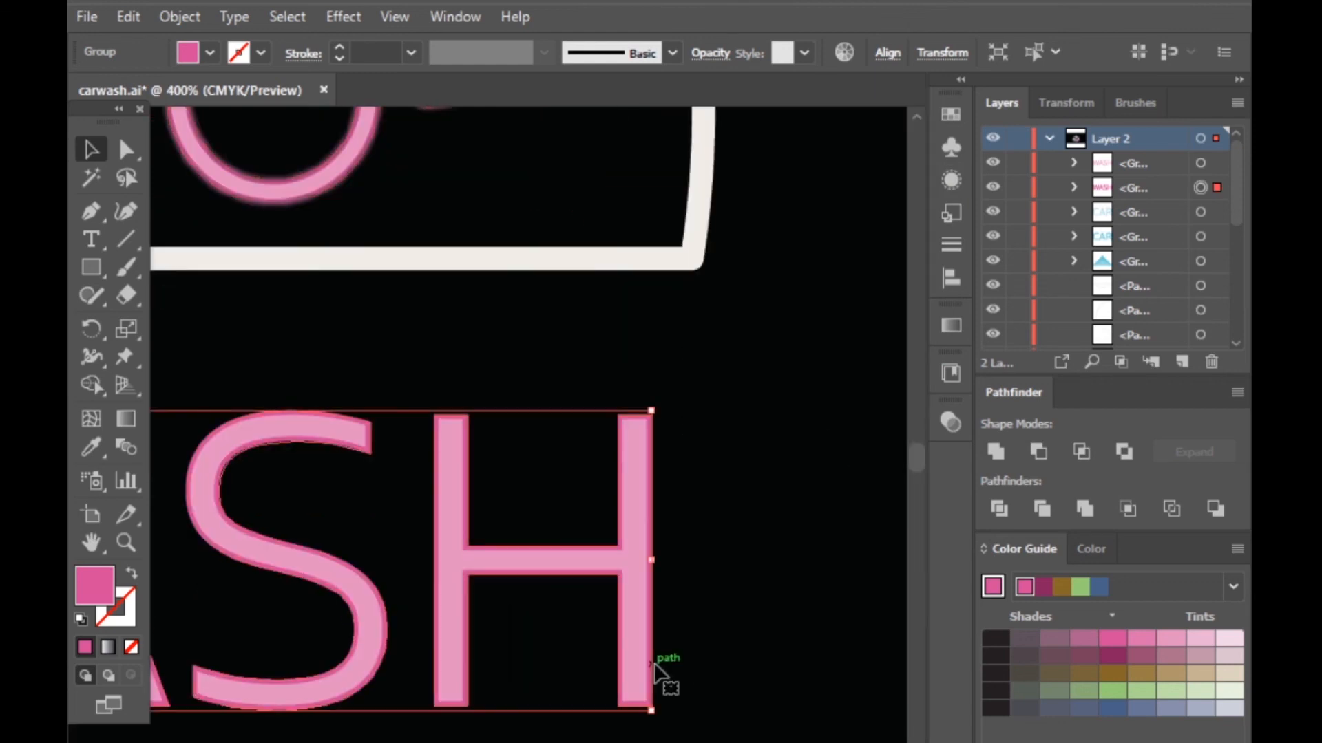
{"action": "left_click", "coordinate": [343, 17]}
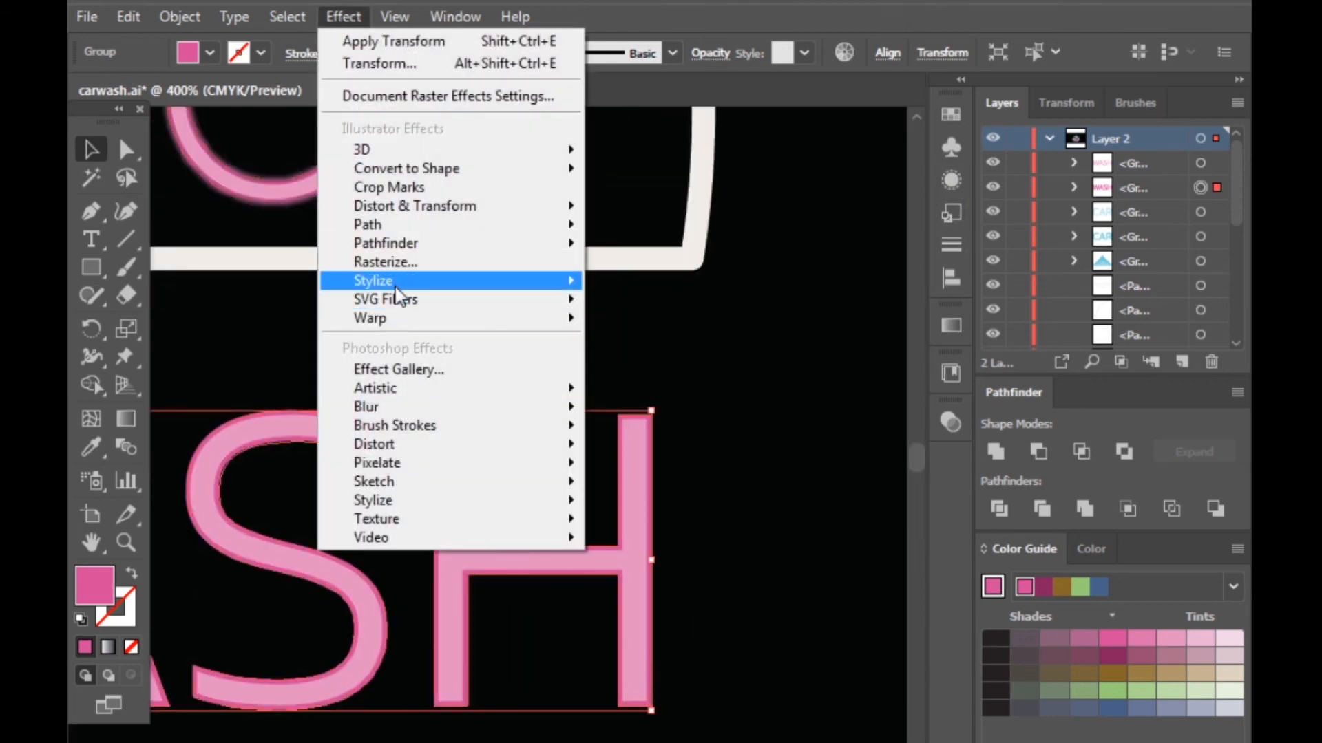
{"action": "mouse_move", "coordinate": [481, 406]}
{"action": "left_click", "coordinate": [680, 412]}
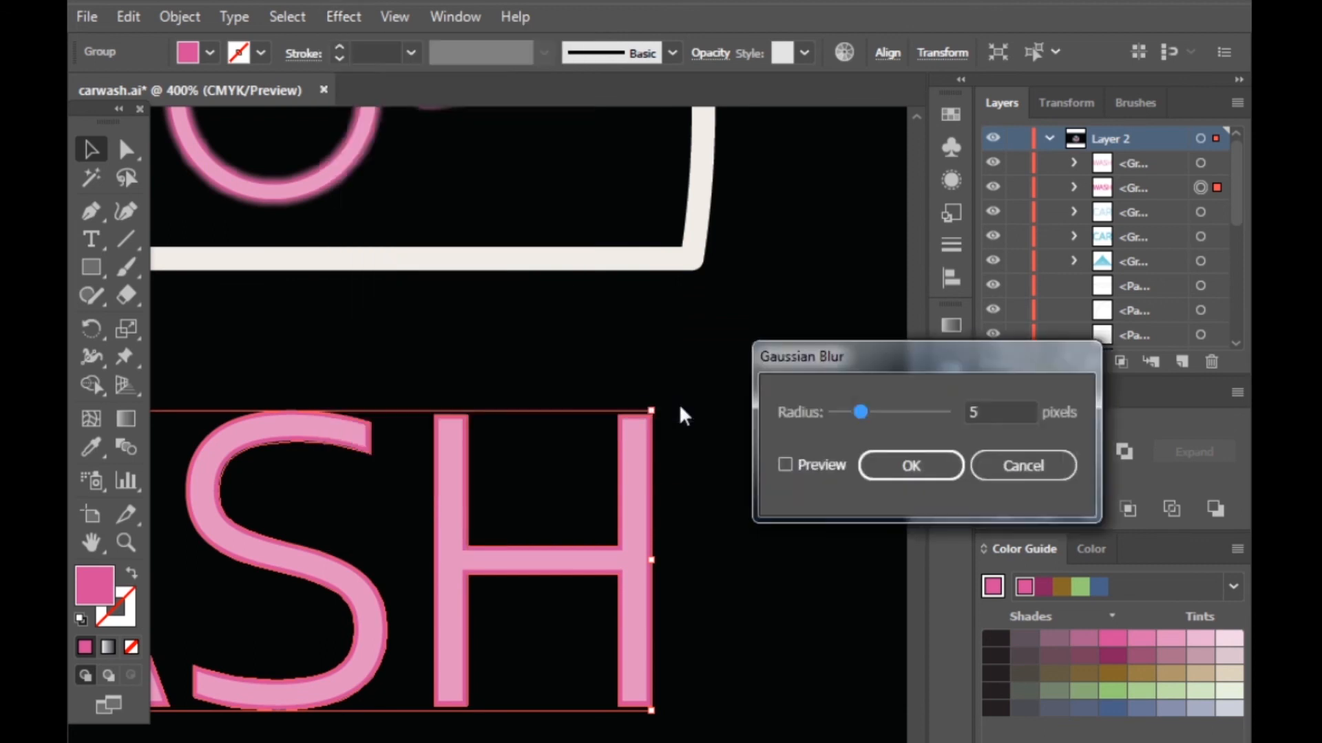
{"action": "left_click", "coordinate": [785, 465]}
{"action": "double_click", "coordinate": [973, 411]}
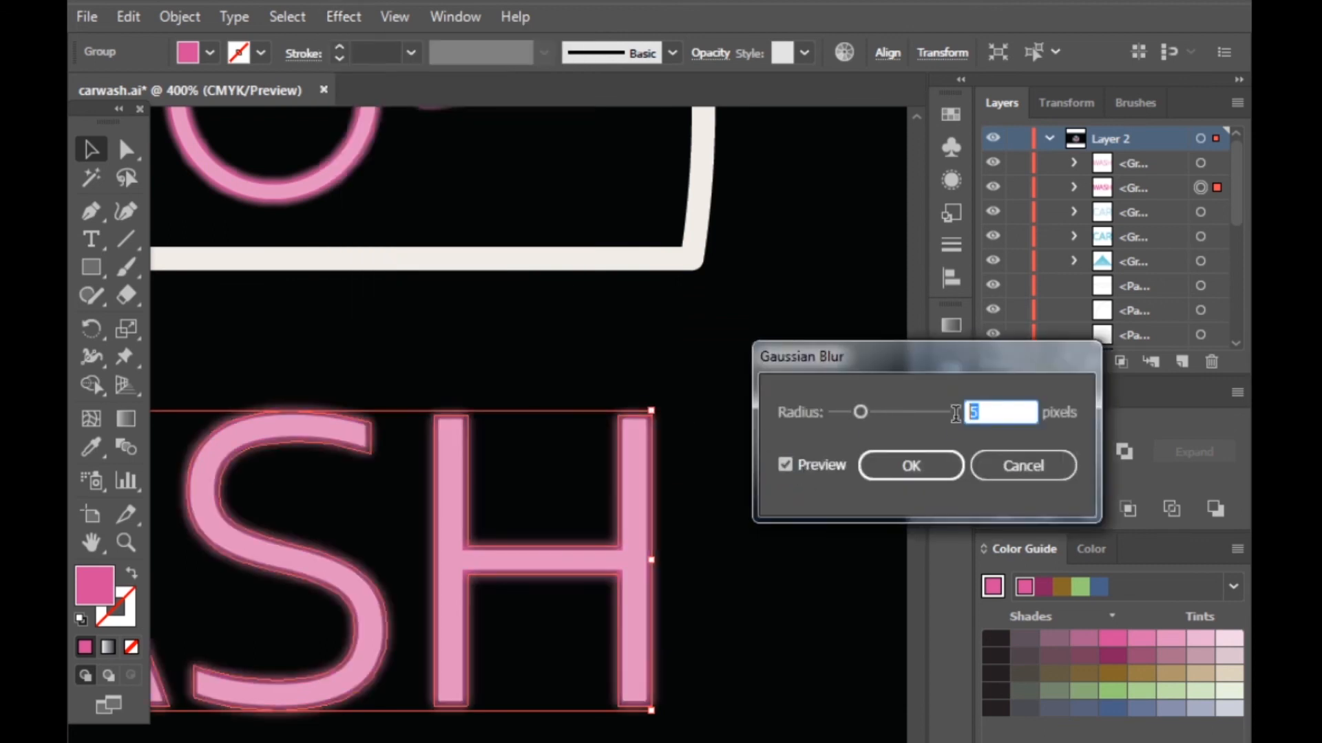
{"action": "type", "text": "2.7"}
{"action": "left_click", "coordinate": [919, 466]}
{"action": "left_click", "coordinate": [792, 494]}
Apply a Gaussian Blur to the darker blue outer CAR group, keeping the offered radius, and deselect it
{"action": "scroll", "coordinate": [802, 496], "scroll_direction": "down", "scroll_amount": 3}
{"action": "scroll", "coordinate": [775, 547], "scroll_direction": "down", "scroll_amount": 1}
{"action": "scroll", "coordinate": [401, 535], "scroll_direction": "up", "scroll_amount": 3}
{"action": "scroll", "coordinate": [495, 560], "scroll_direction": "up", "scroll_amount": 2}
{"action": "left_click", "coordinate": [495, 578]}
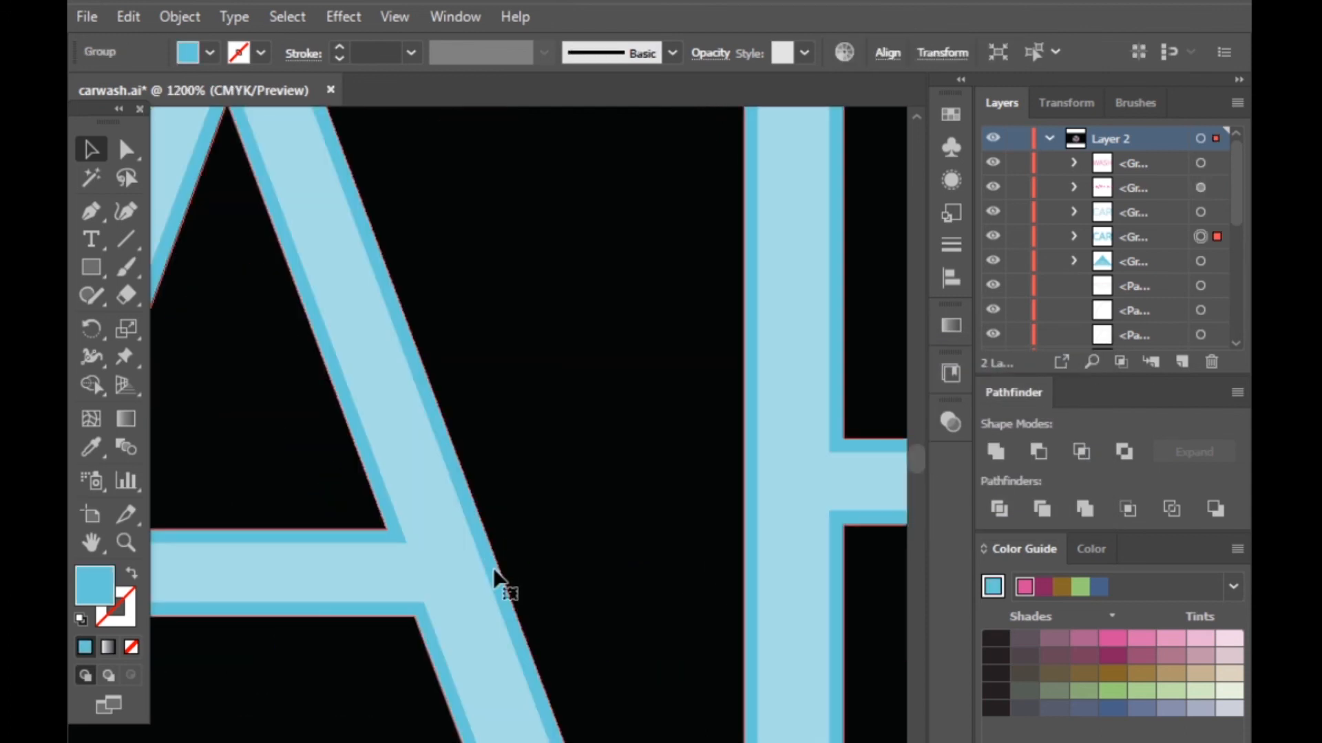
{"action": "left_click", "coordinate": [343, 16]}
{"action": "mouse_move", "coordinate": [546, 422]}
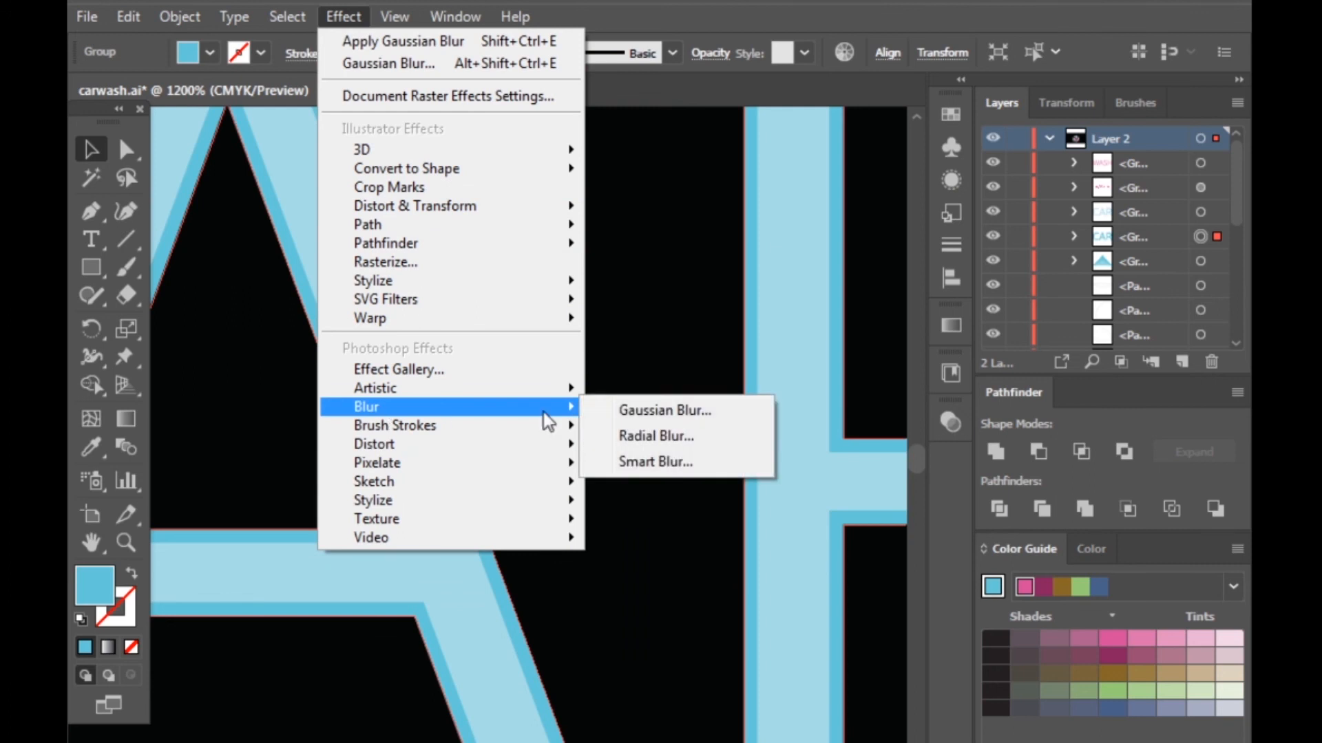
{"action": "left_click", "coordinate": [689, 410]}
{"action": "left_click", "coordinate": [907, 465]}
{"action": "left_click", "coordinate": [570, 448]}
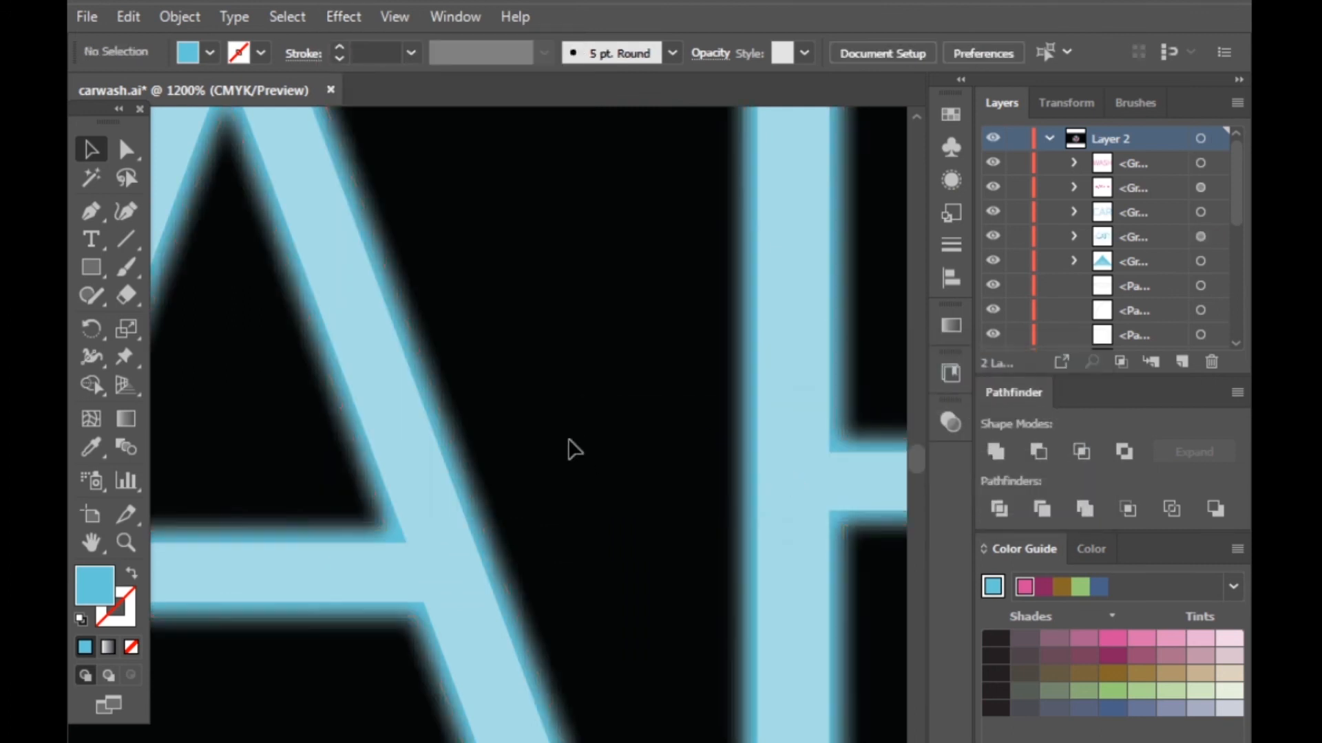
Examine the glowing CARWASH lettering up close and against the whole logo on the artboard
{"action": "scroll", "coordinate": [342, 537], "scroll_direction": "down", "scroll_amount": 5}
{"action": "scroll", "coordinate": [653, 736], "scroll_direction": "down", "scroll_amount": 1}
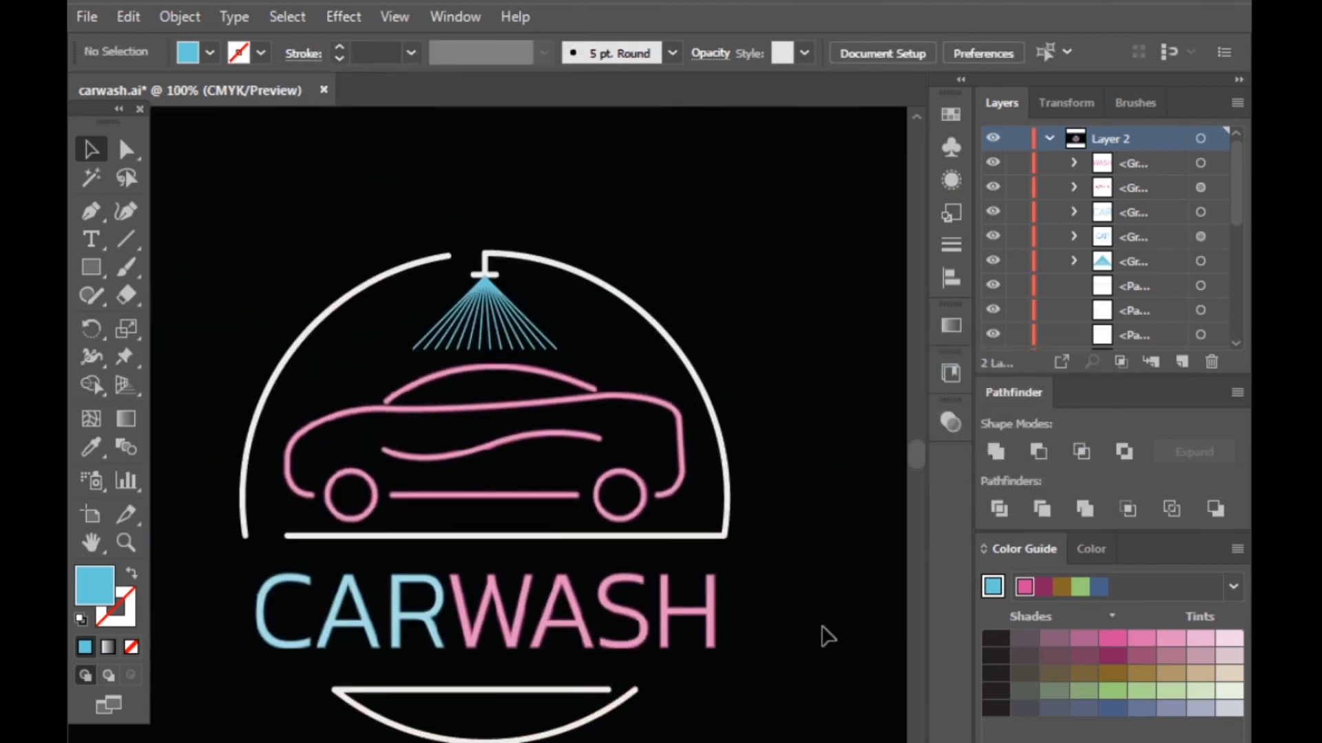
{"action": "left_click_drag", "start_coordinate": [746, 670], "coordinate": [251, 587]}
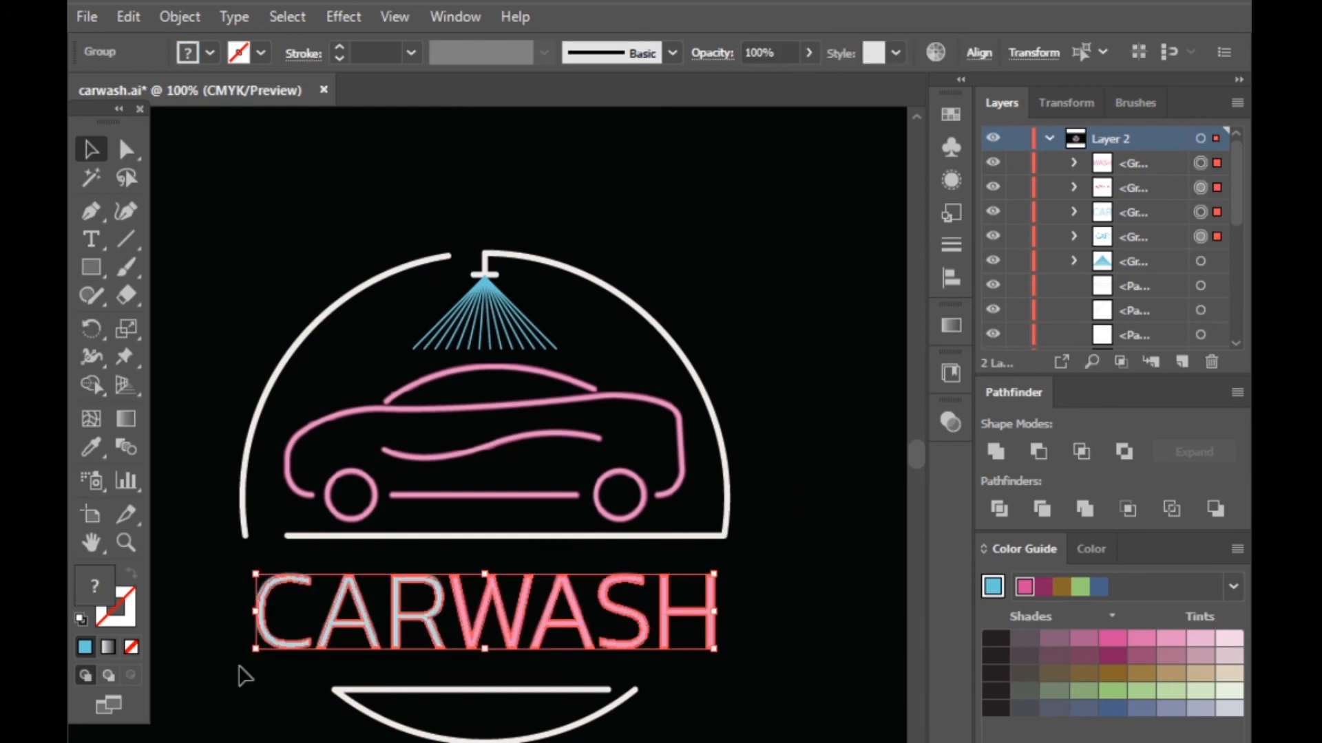
{"action": "left_click", "coordinate": [661, 671]}
{"action": "scroll", "coordinate": [522, 637], "scroll_direction": "up", "scroll_amount": 3}
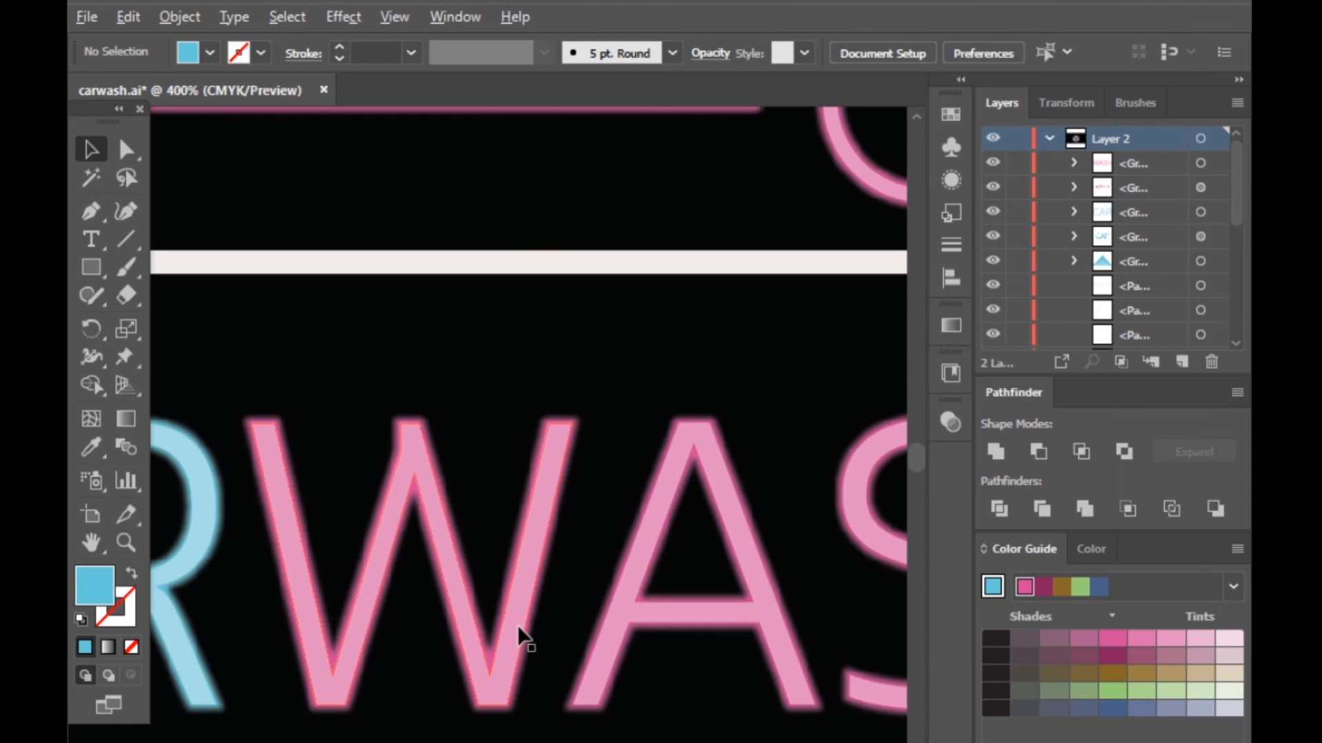
{"action": "scroll", "coordinate": [528, 612], "scroll_direction": "up", "scroll_amount": 2}
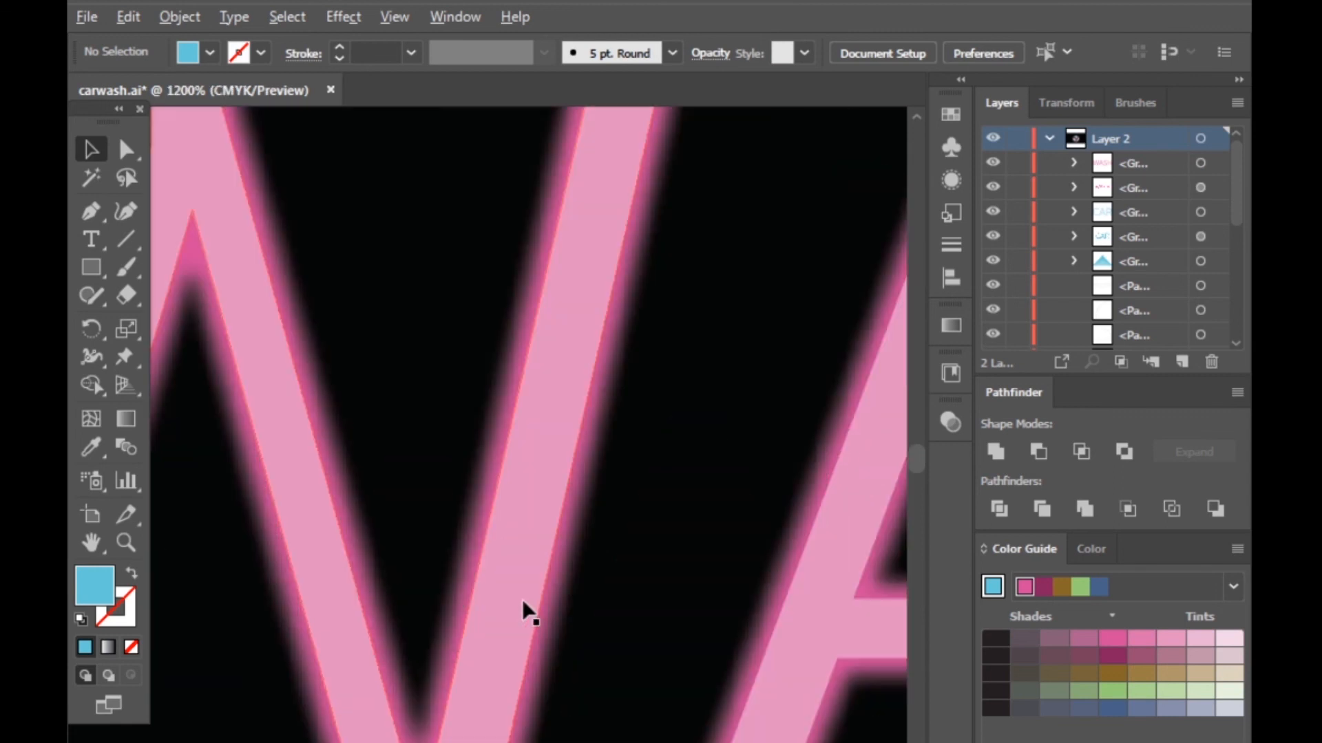
{"action": "scroll", "coordinate": [529, 613], "scroll_direction": "down", "scroll_amount": 1}
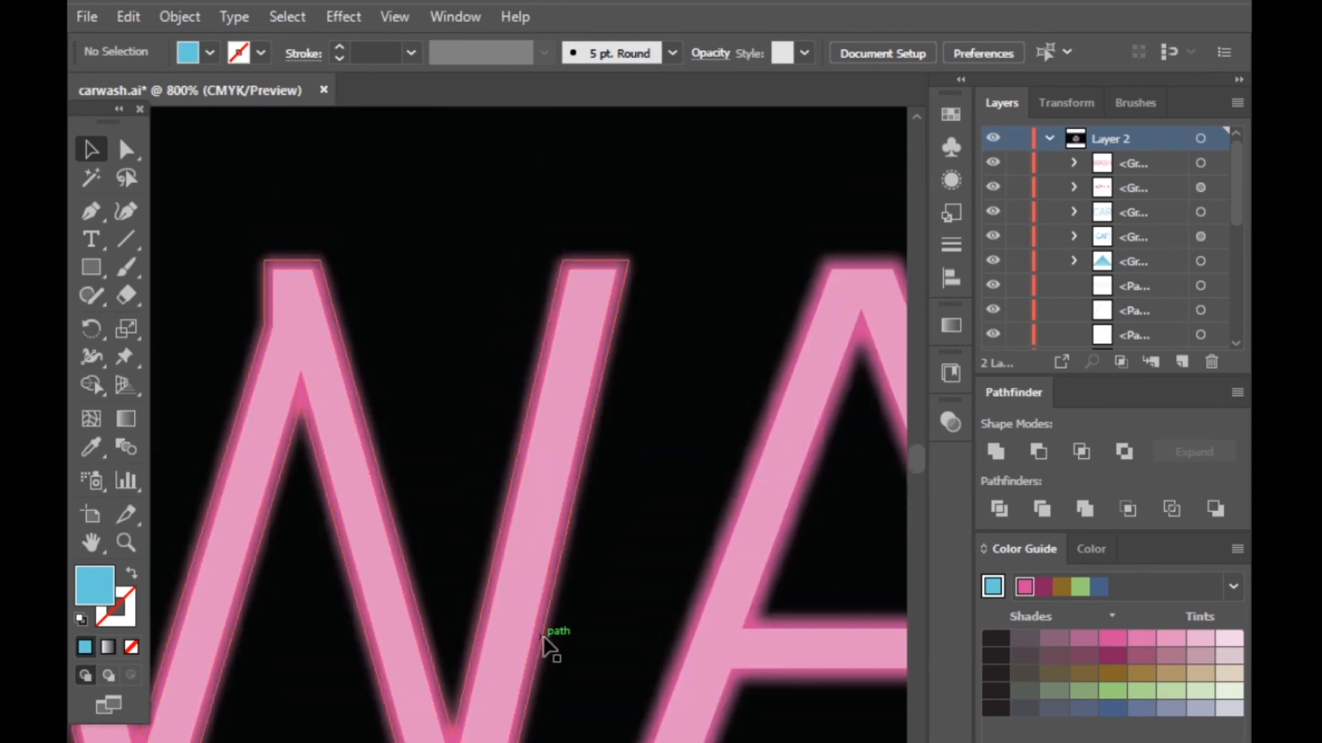
{"action": "scroll", "coordinate": [488, 570], "scroll_direction": "down", "scroll_amount": 5}
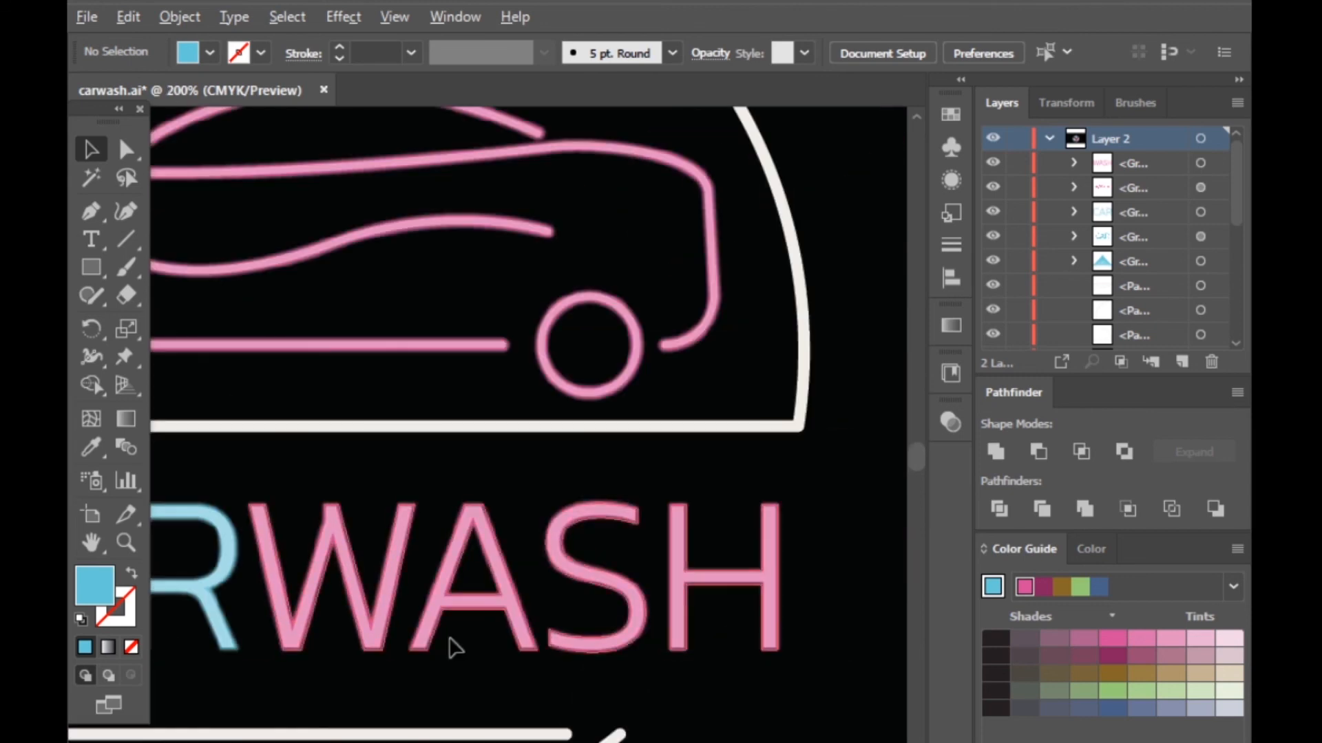
{"action": "scroll", "coordinate": [658, 633], "scroll_direction": "down", "scroll_amount": 3}
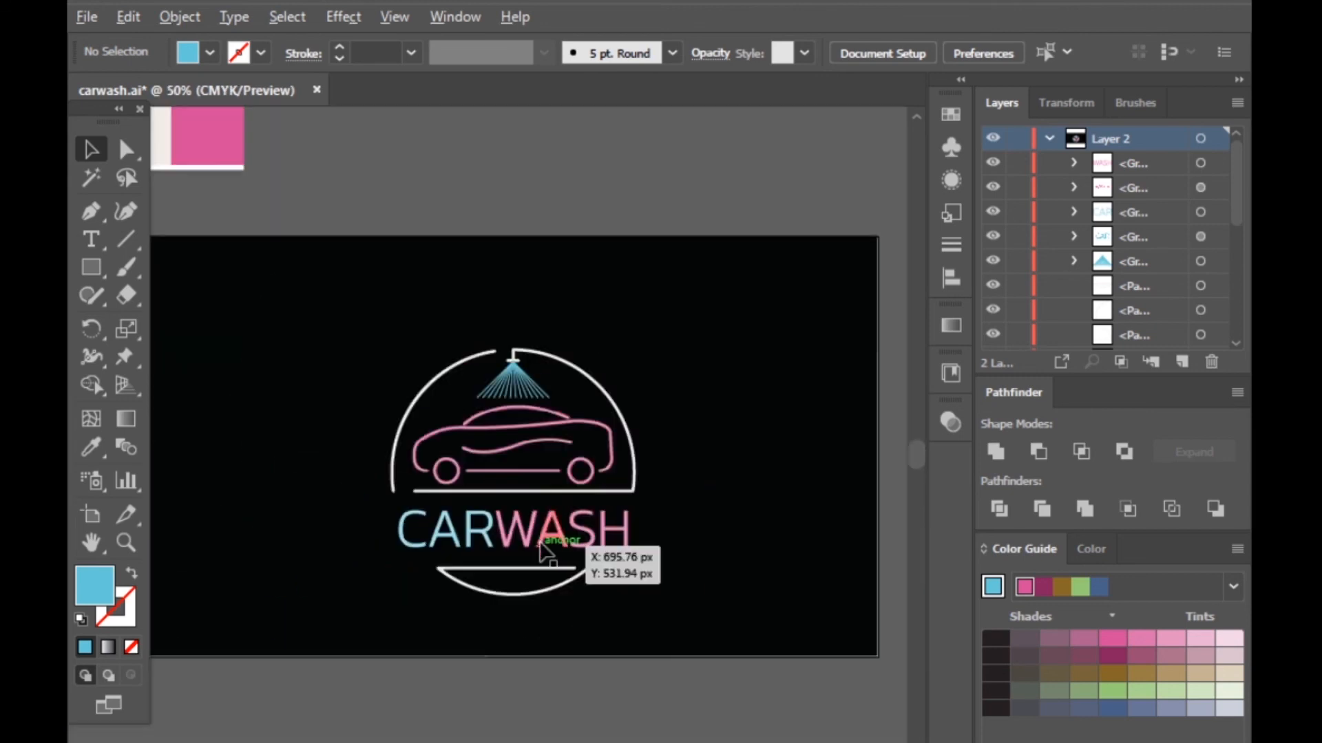
{"action": "scroll", "coordinate": [737, 559], "scroll_direction": "up", "scroll_amount": 2}
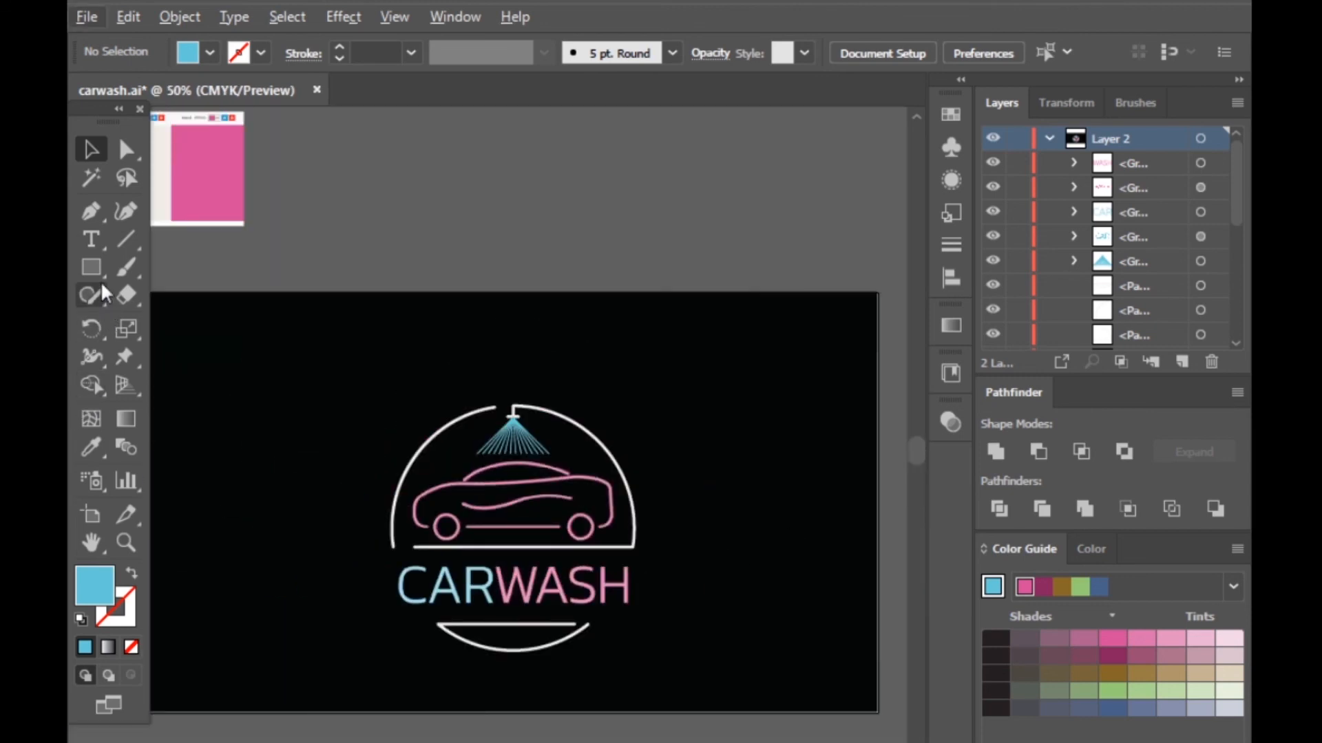
Draw a circle large enough to cover the whole logo and fill it with the dark pink sampled from the palette
{"action": "left_click_drag", "start_coordinate": [91, 267], "coordinate": [165, 321]}
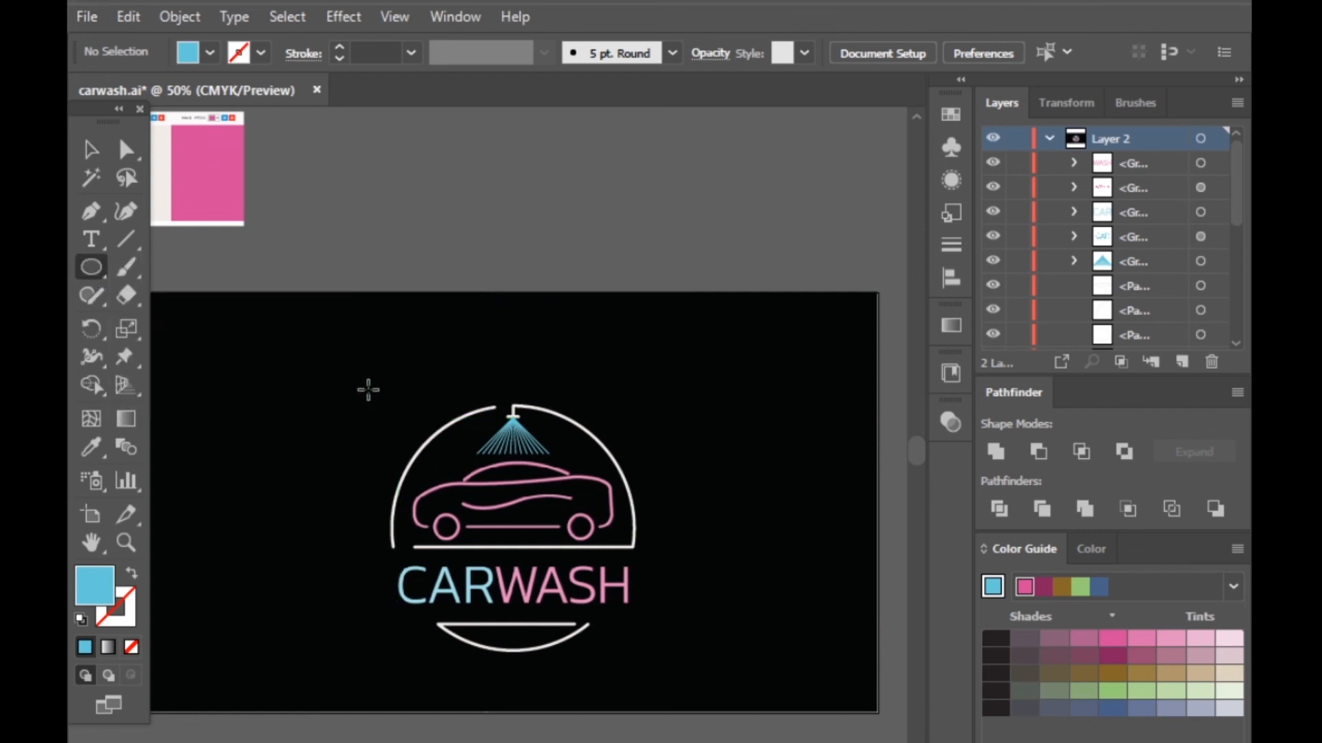
{"action": "left_click_drag", "start_coordinate": [365, 368], "coordinate": [670, 631]}
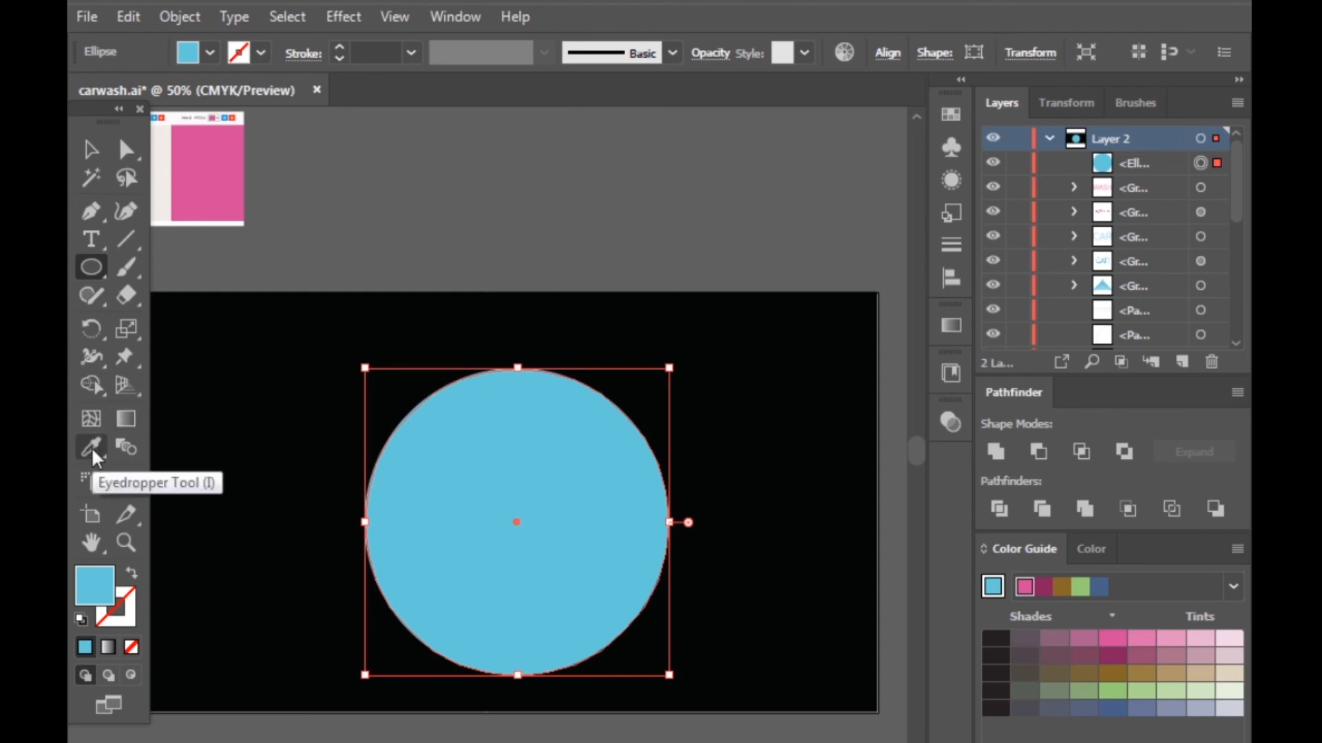
{"action": "left_click", "coordinate": [91, 446]}
{"action": "left_click", "coordinate": [224, 145]}
{"action": "left_click", "coordinate": [86, 147]}
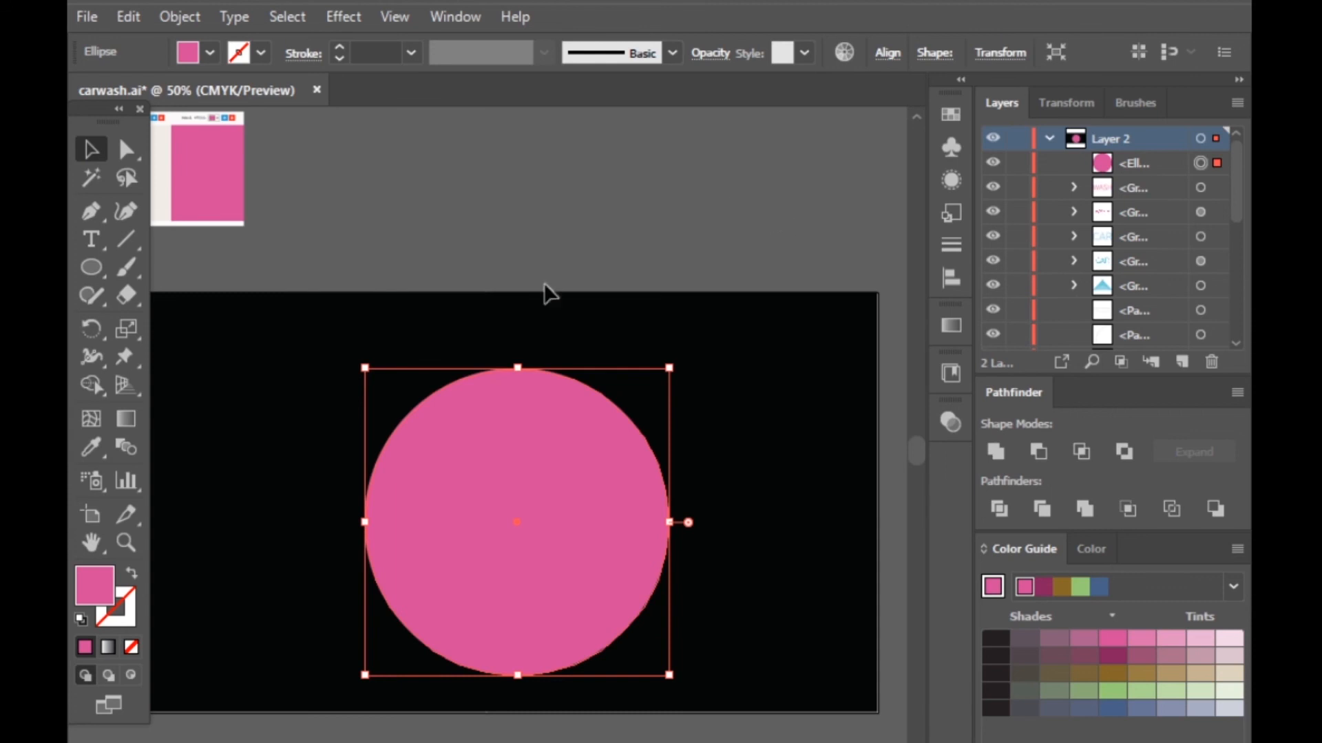
Fill the circle with a radial gradient running from pink at the centre to black at the edge, removing the white stop
{"action": "left_click", "coordinate": [950, 325]}
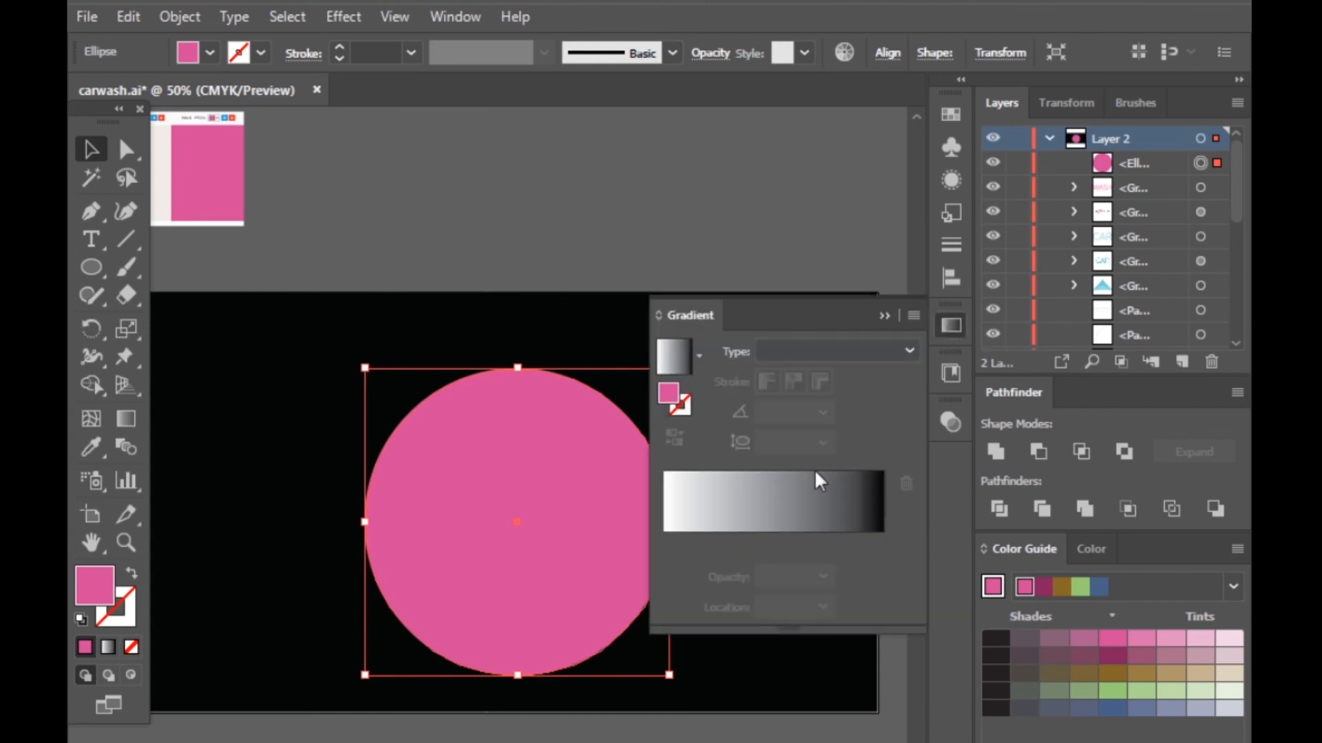
{"action": "left_click_drag", "start_coordinate": [675, 405], "coordinate": [731, 542]}
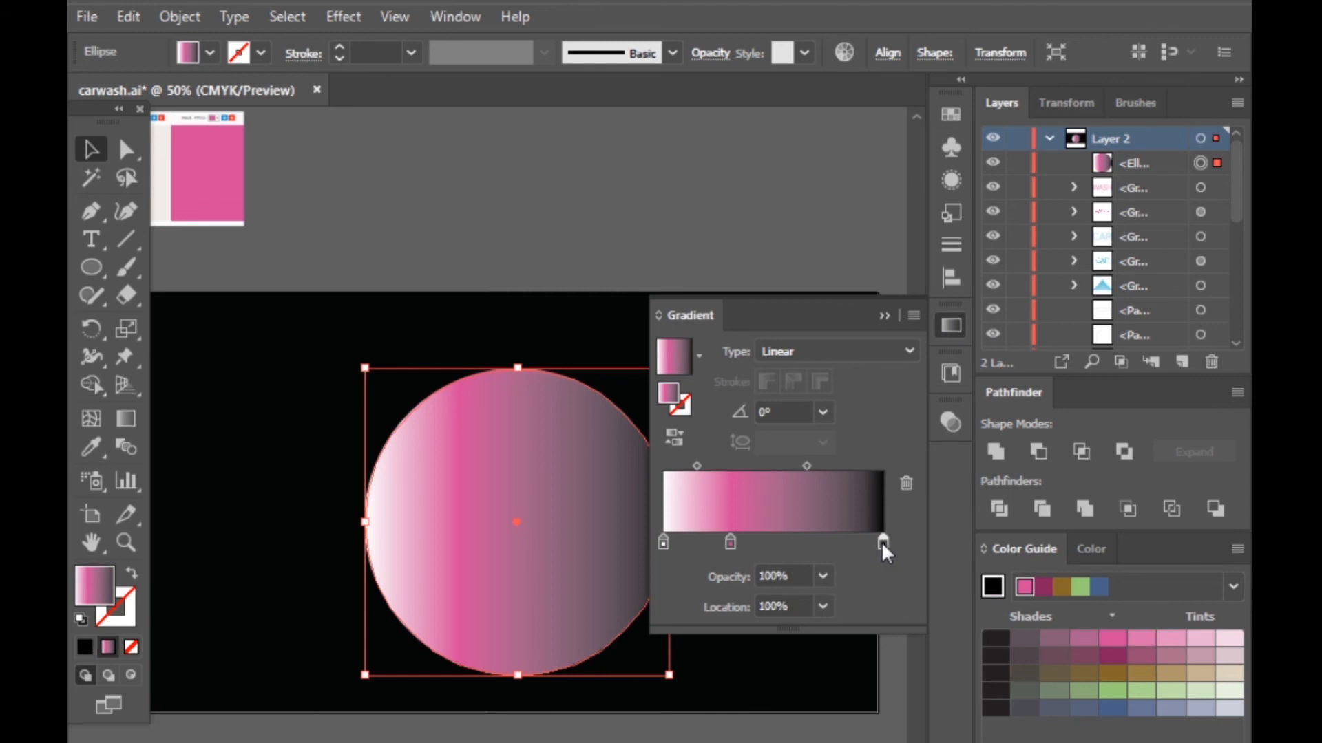
{"action": "left_click", "coordinate": [992, 587]}
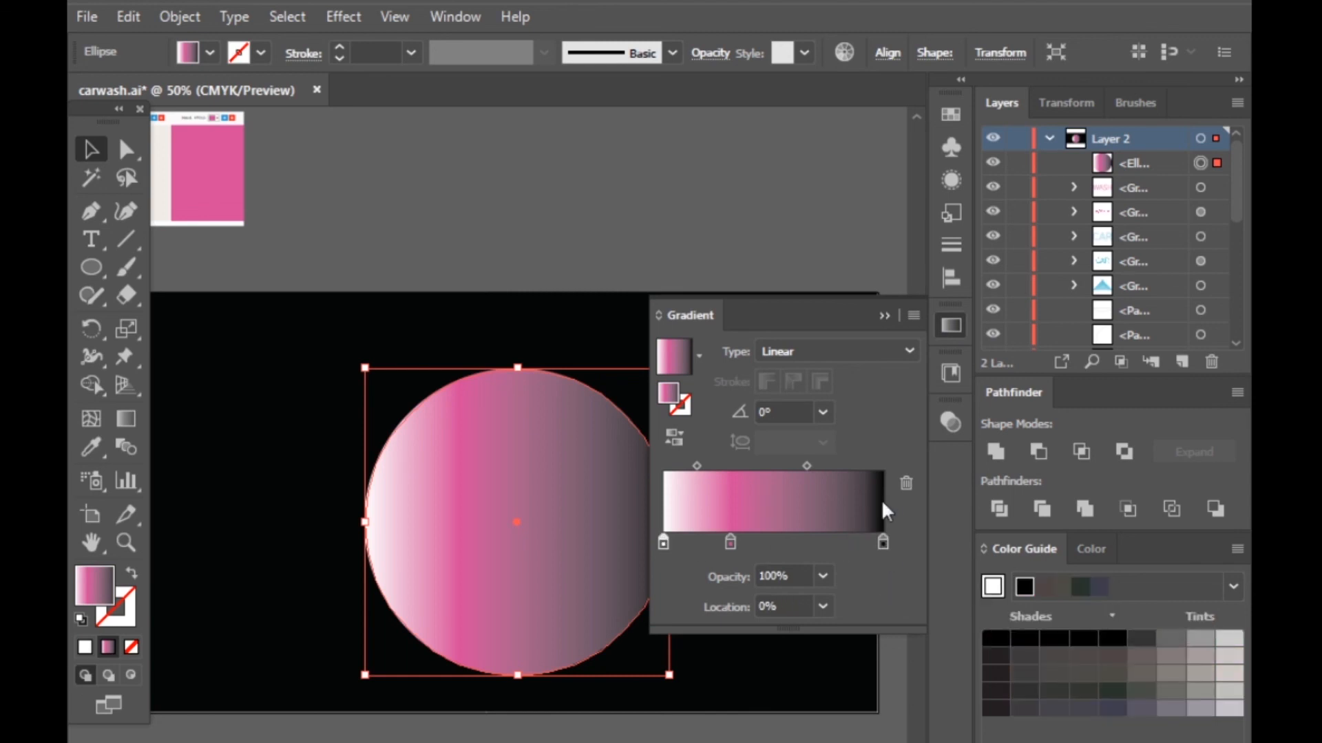
{"action": "left_click", "coordinate": [906, 484]}
{"action": "left_click_drag", "start_coordinate": [731, 542], "coordinate": [526, 548]}
{"action": "left_click", "coordinate": [808, 352]}
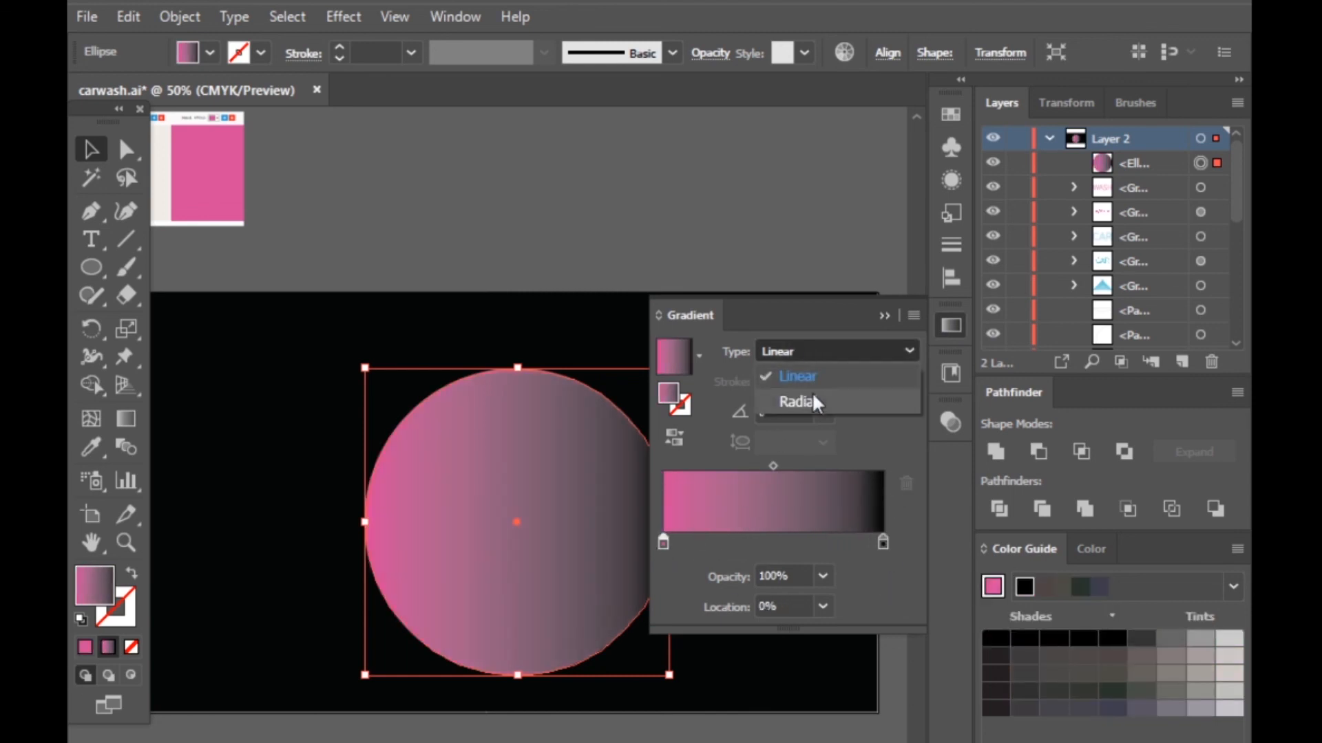
{"action": "left_click", "coordinate": [814, 403]}
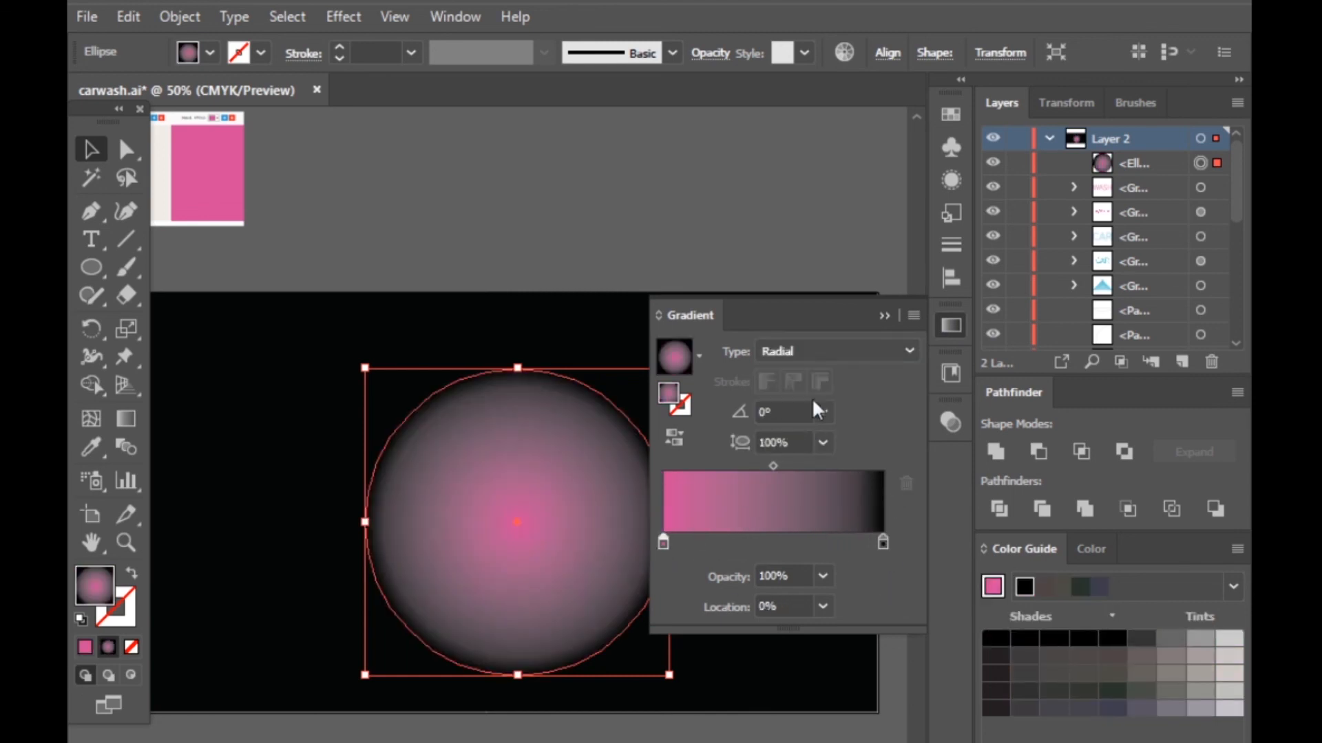
{"action": "left_click", "coordinate": [883, 315]}
{"action": "left_click", "coordinate": [790, 315]}
Send the gradient circle behind the logo artwork and place it directly above the locked black background rectangle
{"action": "left_click", "coordinate": [573, 491]}
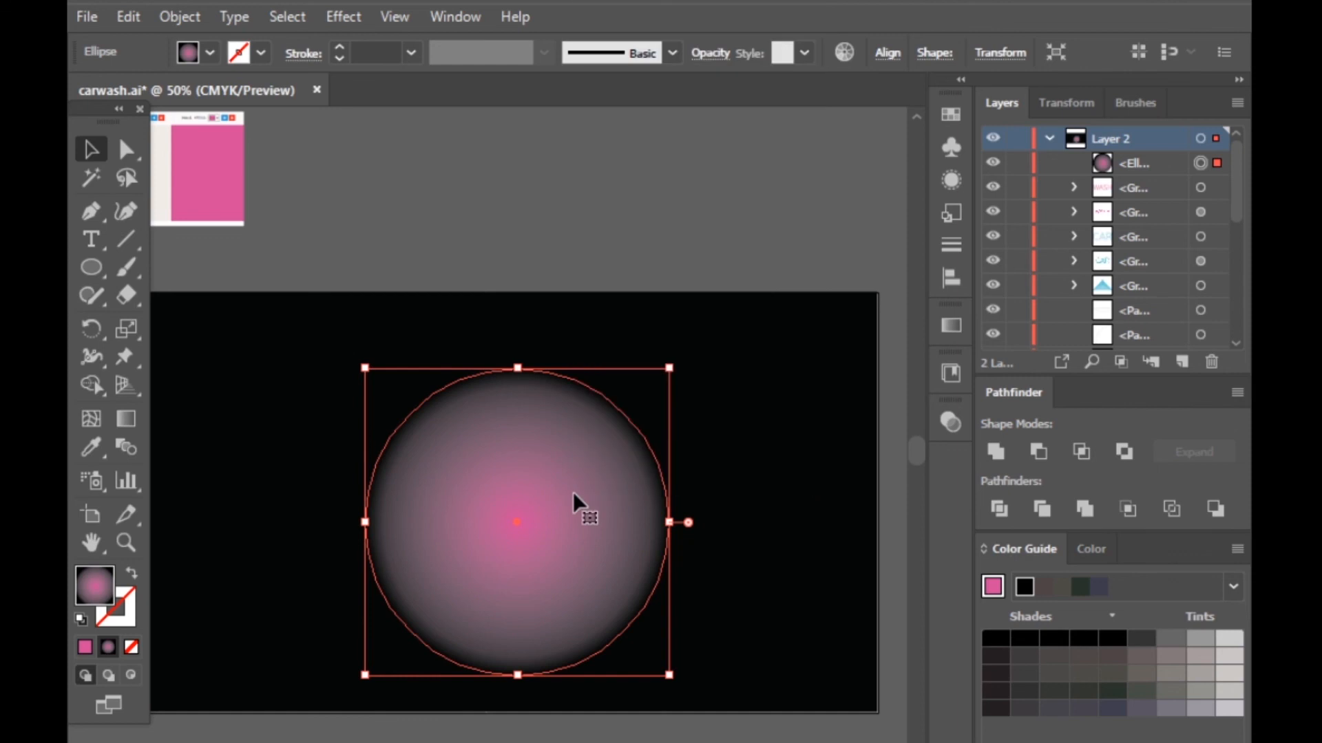
{"action": "right_click", "coordinate": [573, 492]}
{"action": "mouse_move", "coordinate": [676, 374]}
{"action": "left_click", "coordinate": [888, 449]}
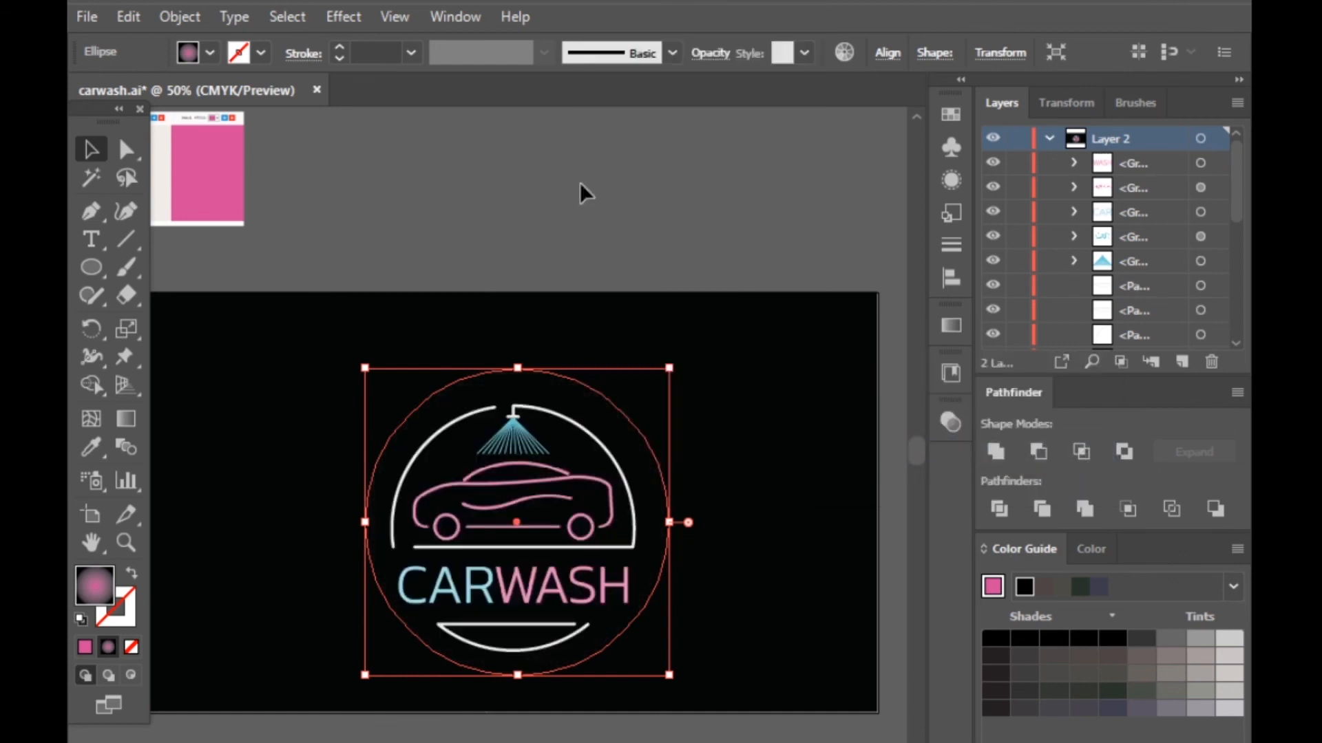
{"action": "left_click", "coordinate": [579, 183]}
{"action": "key", "text": "ctrl+minus"}
{"action": "left_click", "coordinate": [584, 471]}
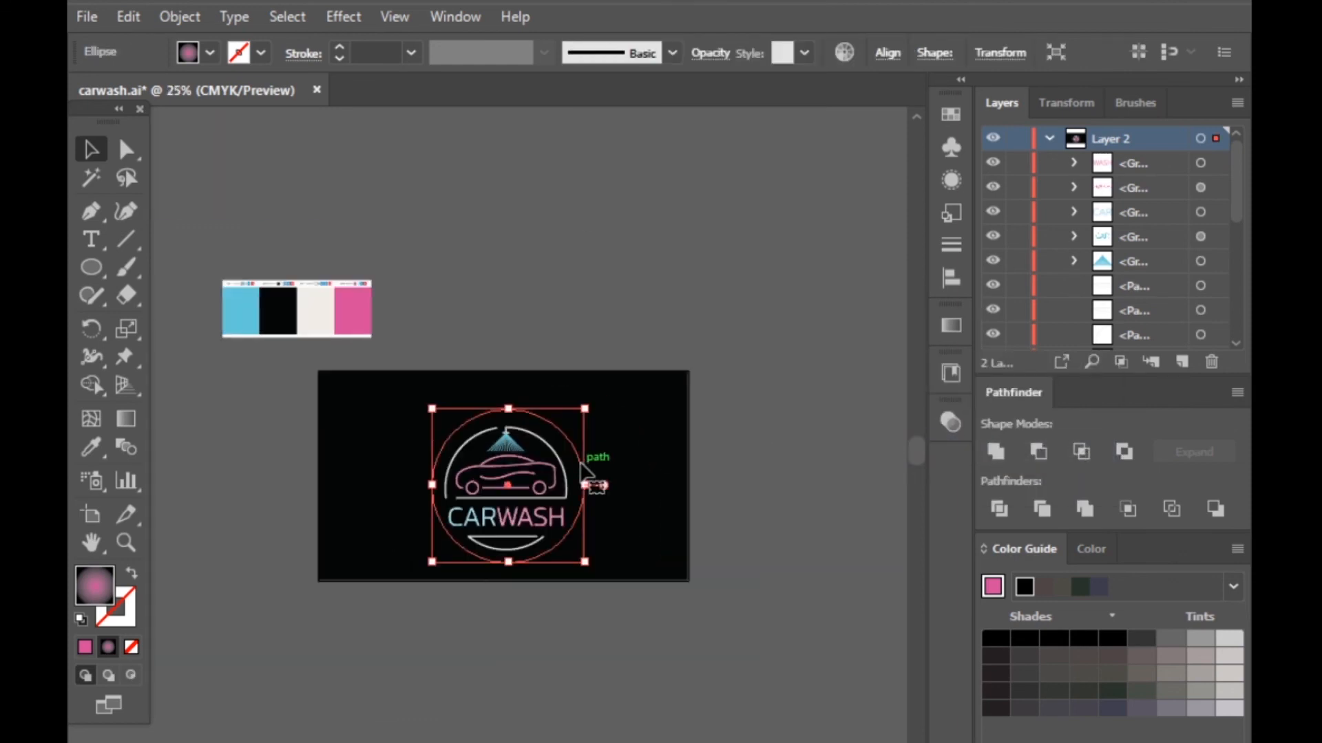
{"action": "scroll", "coordinate": [1104, 241], "scroll_direction": "down", "scroll_amount": 5}
{"action": "left_click_drag", "start_coordinate": [1134, 335], "coordinate": [1130, 301]}
{"action": "left_click", "coordinate": [882, 401]}
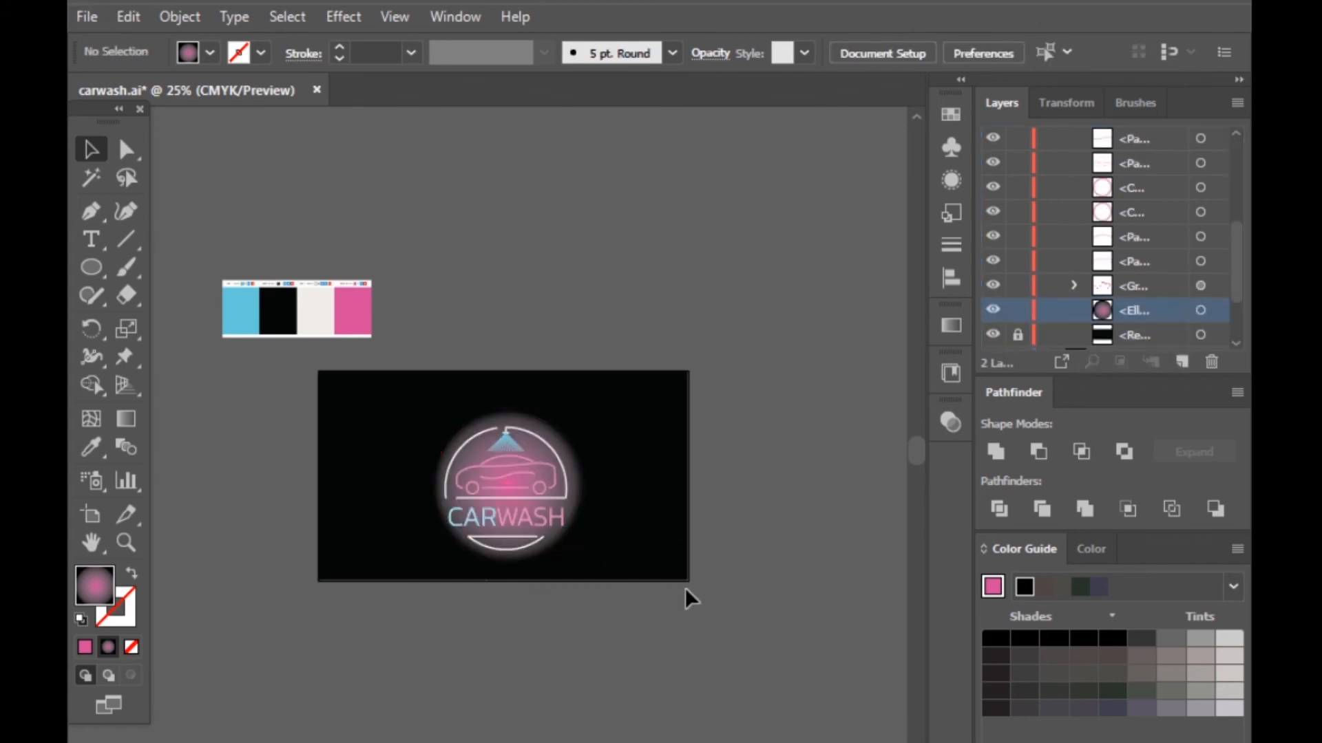
Set the gradient circle's opacity to 51%
{"action": "key", "text": "ctrl+0"}
{"action": "left_click", "coordinate": [581, 339]}
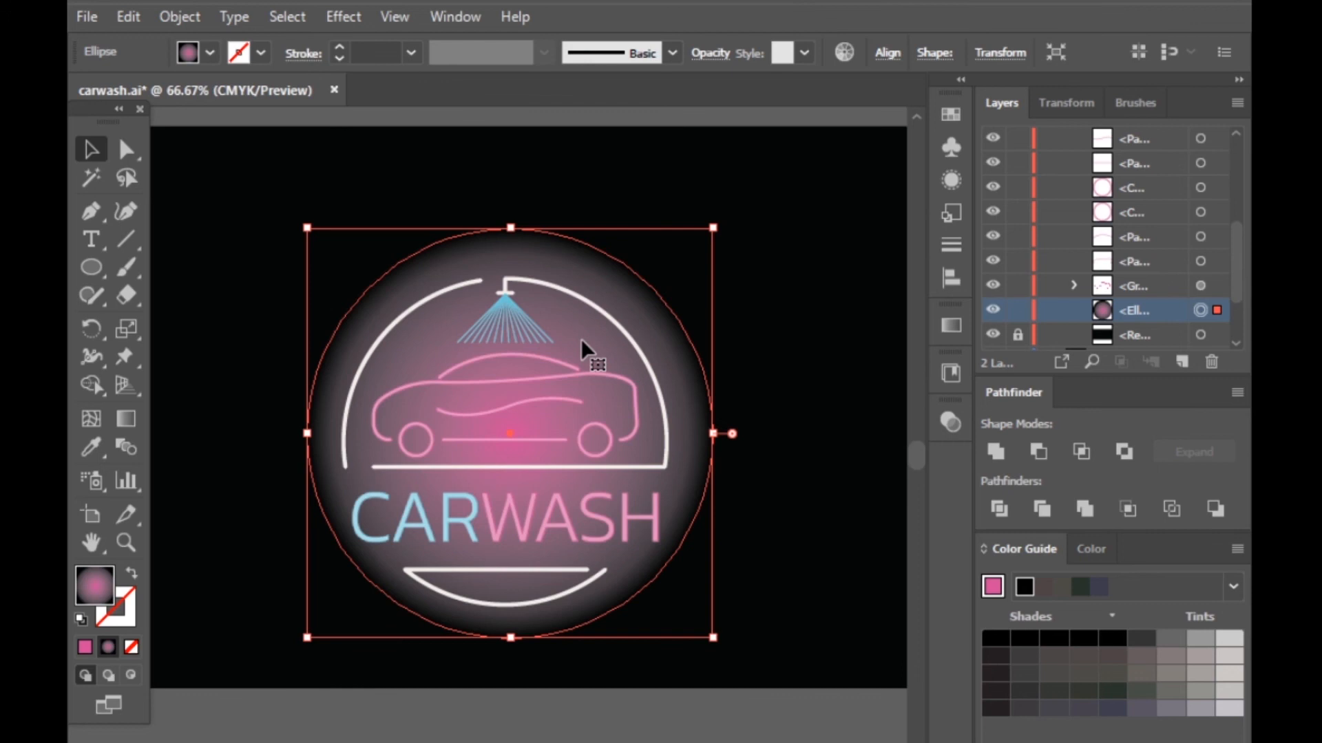
{"action": "left_click", "coordinate": [710, 53]}
{"action": "left_click", "coordinate": [697, 91]}
{"action": "mouse_move", "coordinate": [646, 124]}
{"action": "left_mouse_down"}
{"action": "mouse_move", "coordinate": [630, 117]}
{"action": "mouse_move", "coordinate": [652, 124]}
{"action": "left_mouse_up"}
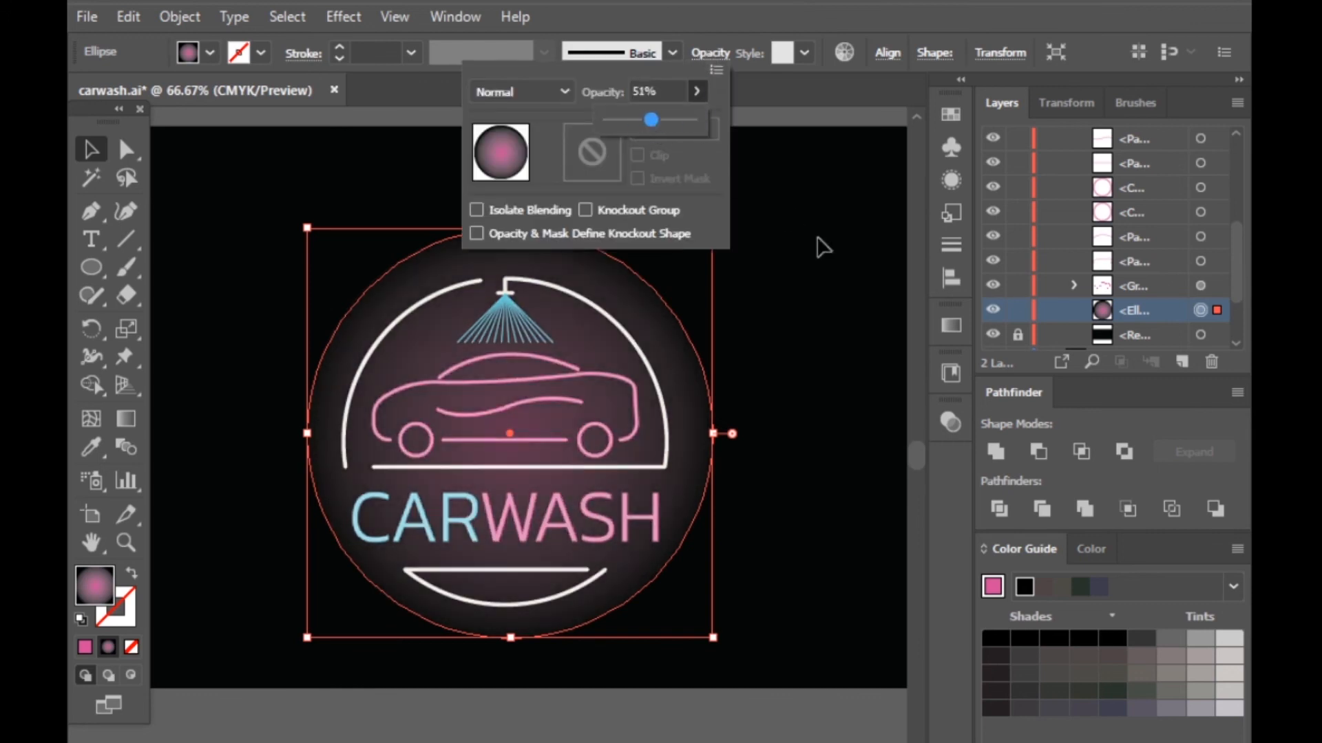
Move the midpoint between the circle's pink and black gradient stops to 26.29%
{"action": "left_click", "coordinate": [955, 324]}
{"action": "left_click_drag", "start_coordinate": [772, 467], "coordinate": [721, 467]}
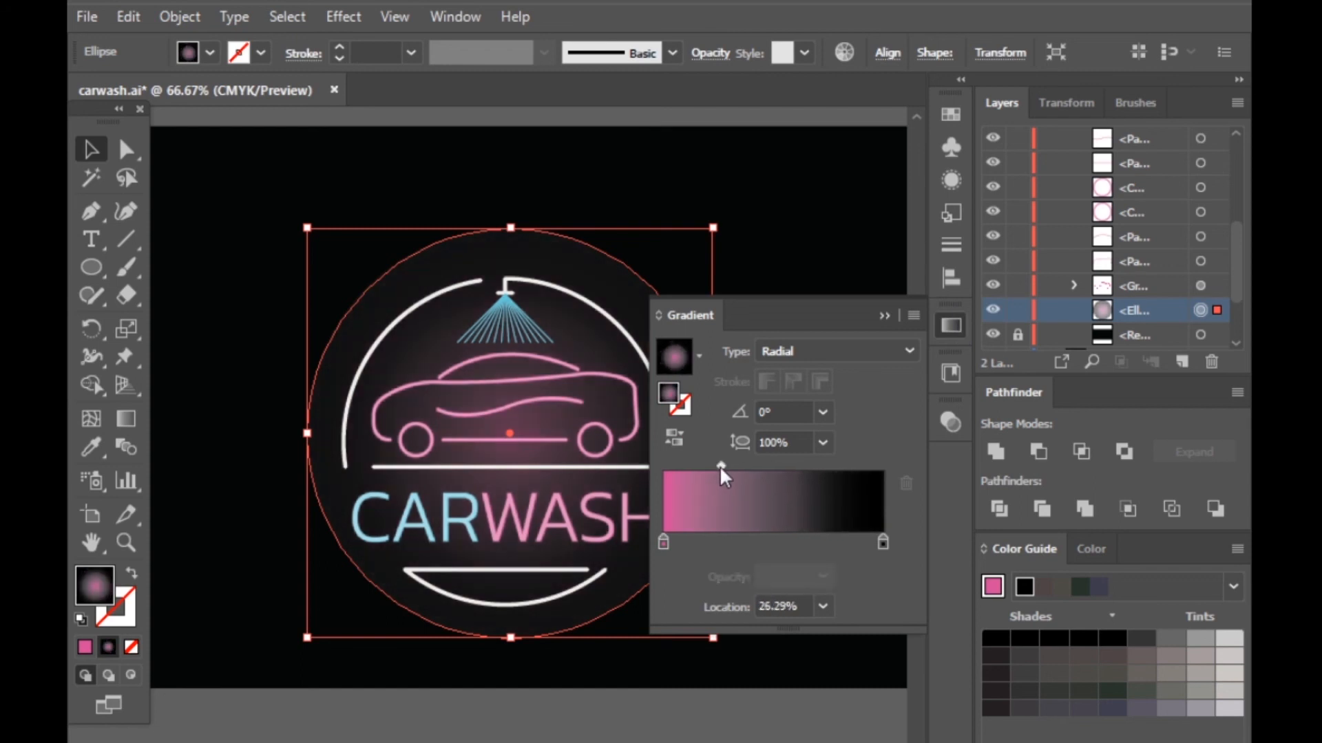
{"action": "left_click", "coordinate": [884, 316]}
Set the gradient circle's opacity to 68% and deselect it
{"action": "left_click", "coordinate": [710, 53]}
{"action": "left_click_drag", "start_coordinate": [657, 121], "coordinate": [666, 122]}
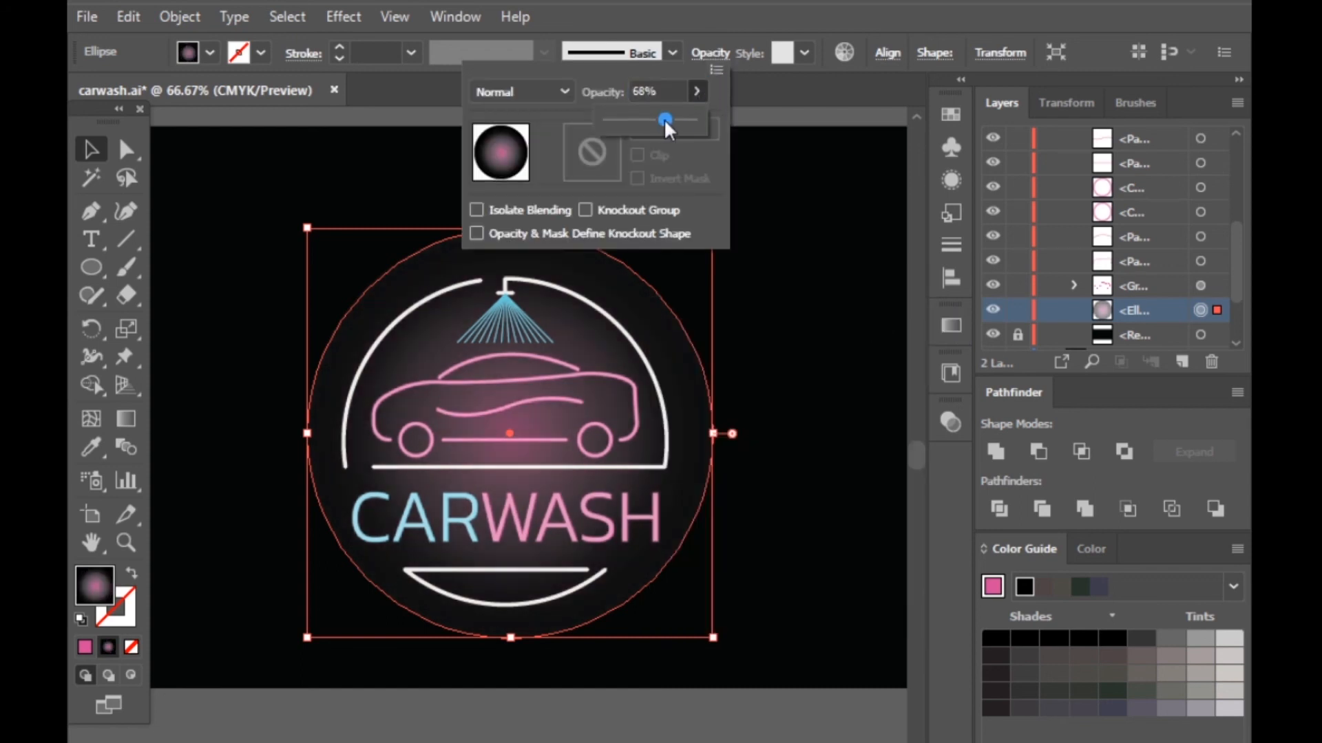
{"action": "left_click", "coordinate": [810, 245]}
{"action": "left_click", "coordinate": [771, 264]}
{"action": "left_click", "coordinate": [712, 437]}
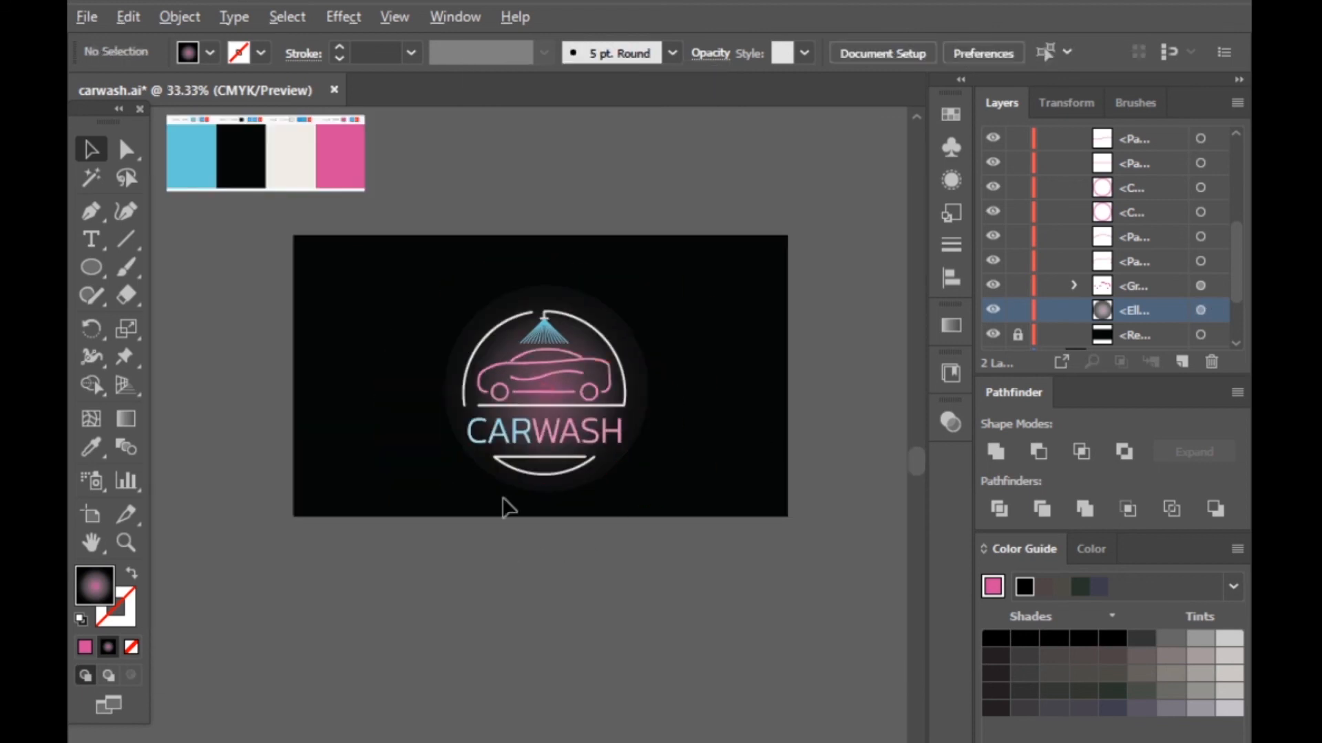
Examine the logo and the pink glow behind it up close and against the whole artboard
{"action": "key", "text": "ctrl+plus"}
{"action": "key", "text": "ctrl+plus"}
{"action": "key", "text": "ctrl+plus"}
{"action": "key", "text": "ctrl+plus"}
{"action": "key", "text": "ctrl+minus"}
{"action": "key", "text": "ctrl+minus"}
{"action": "key", "text": "ctrl+minus"}
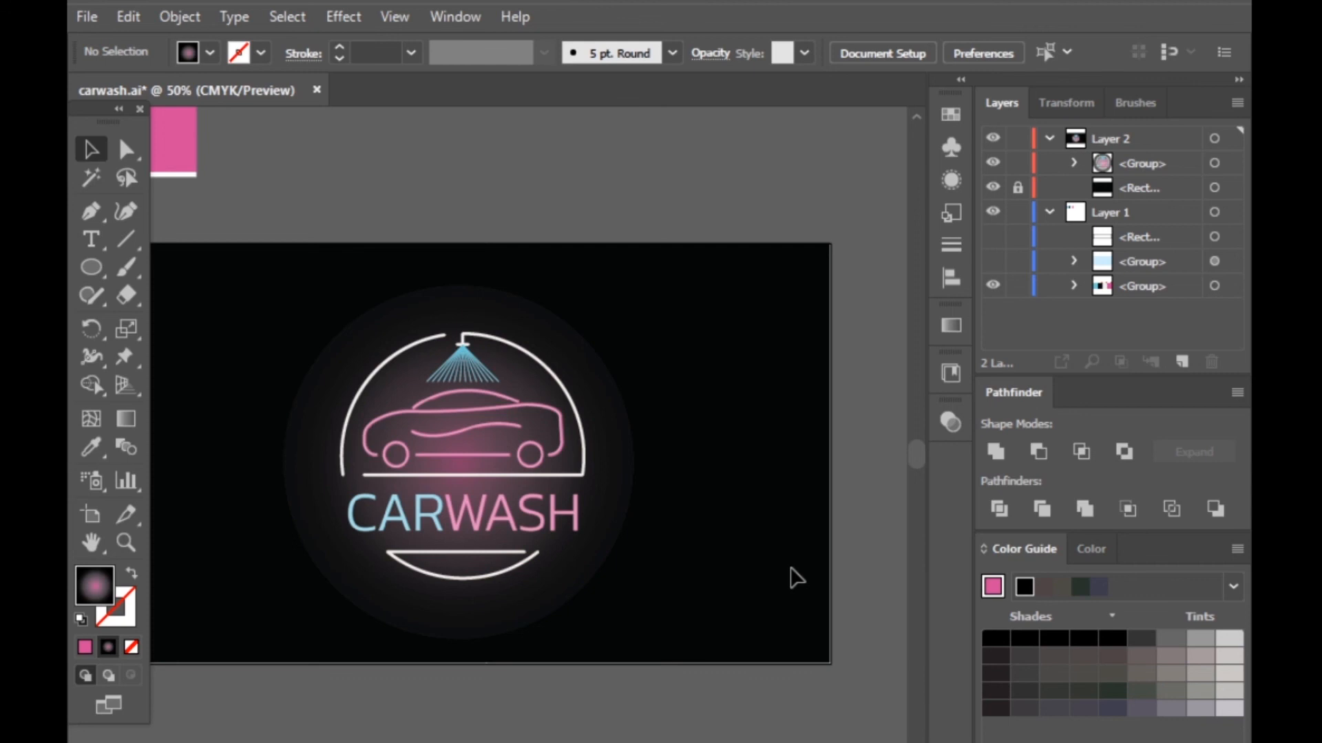
Centre the grouped logo horizontally and vertically on the artboard and deselect it
{"action": "left_click", "coordinate": [581, 552]}
{"action": "left_click", "coordinate": [888, 52]}
{"action": "left_click", "coordinate": [694, 119]}
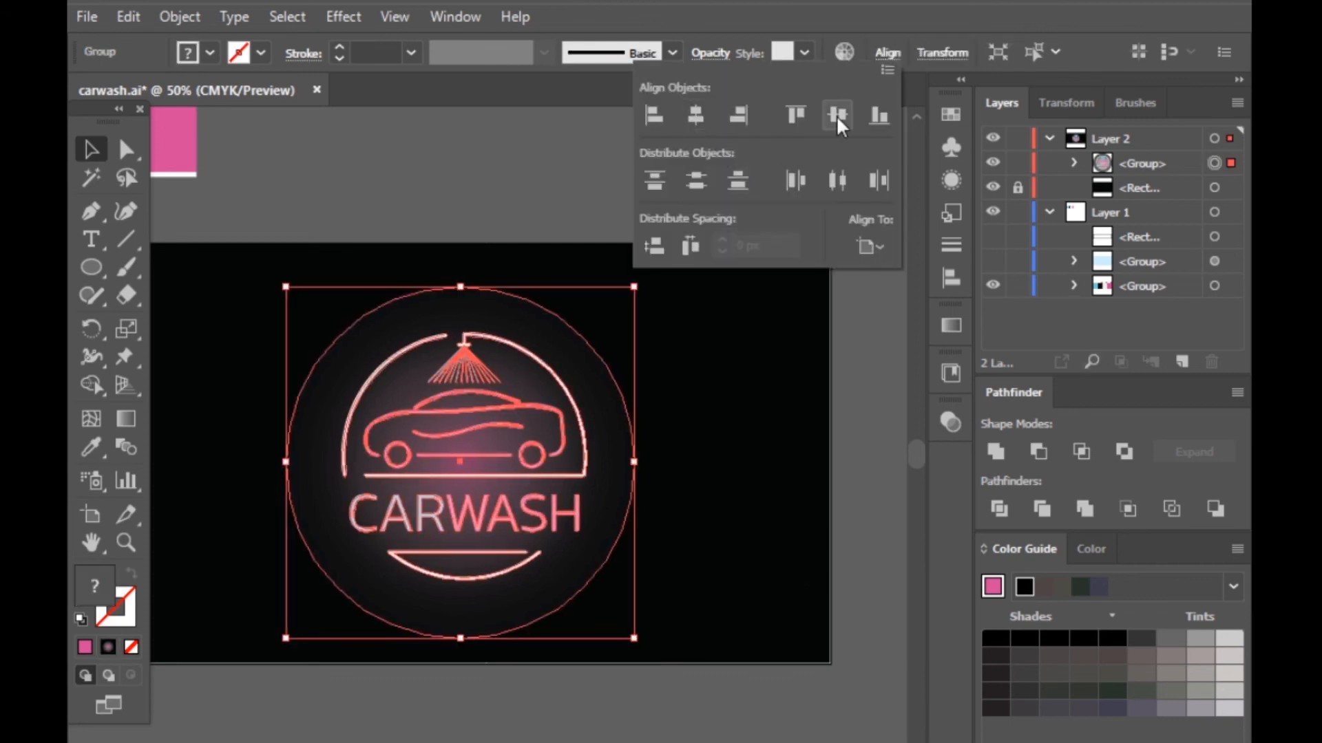
{"action": "left_click", "coordinate": [838, 117]}
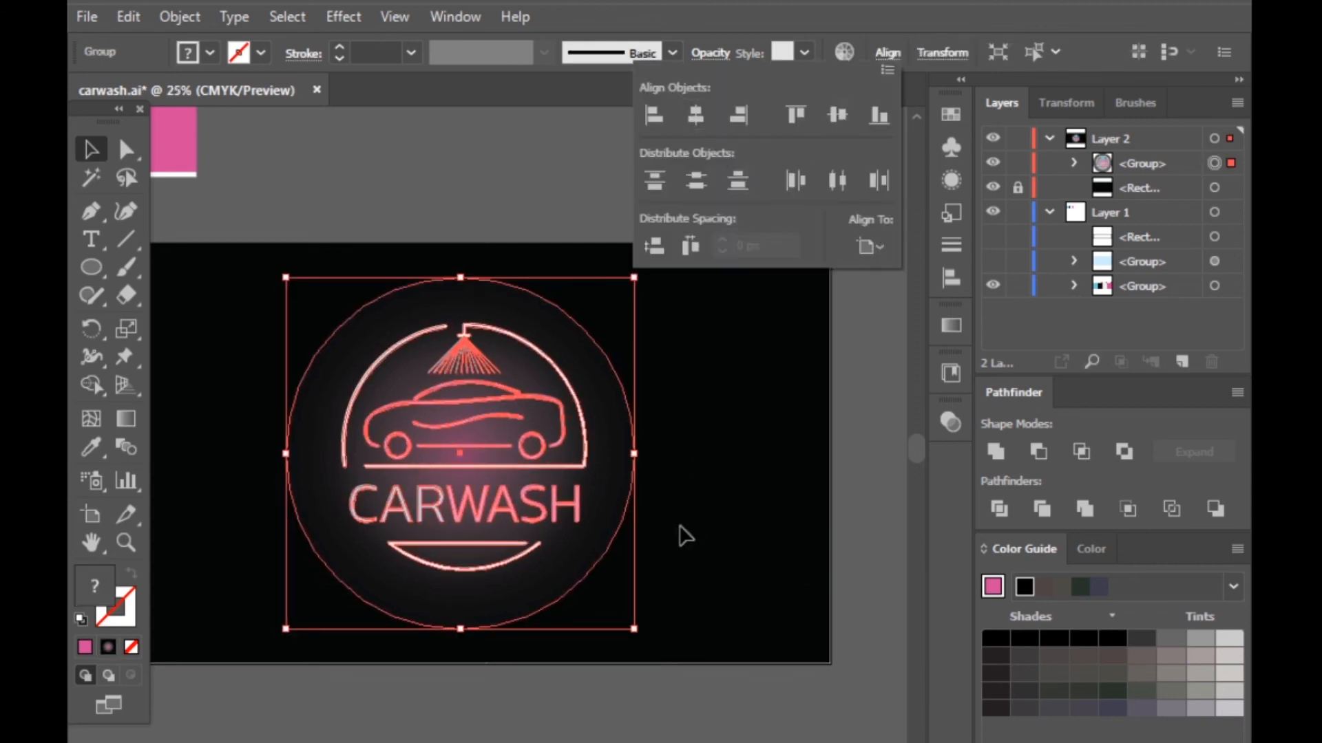
{"action": "scroll", "coordinate": [667, 556], "scroll_direction": "down", "scroll_amount": 3}
{"action": "left_click", "coordinate": [646, 615]}
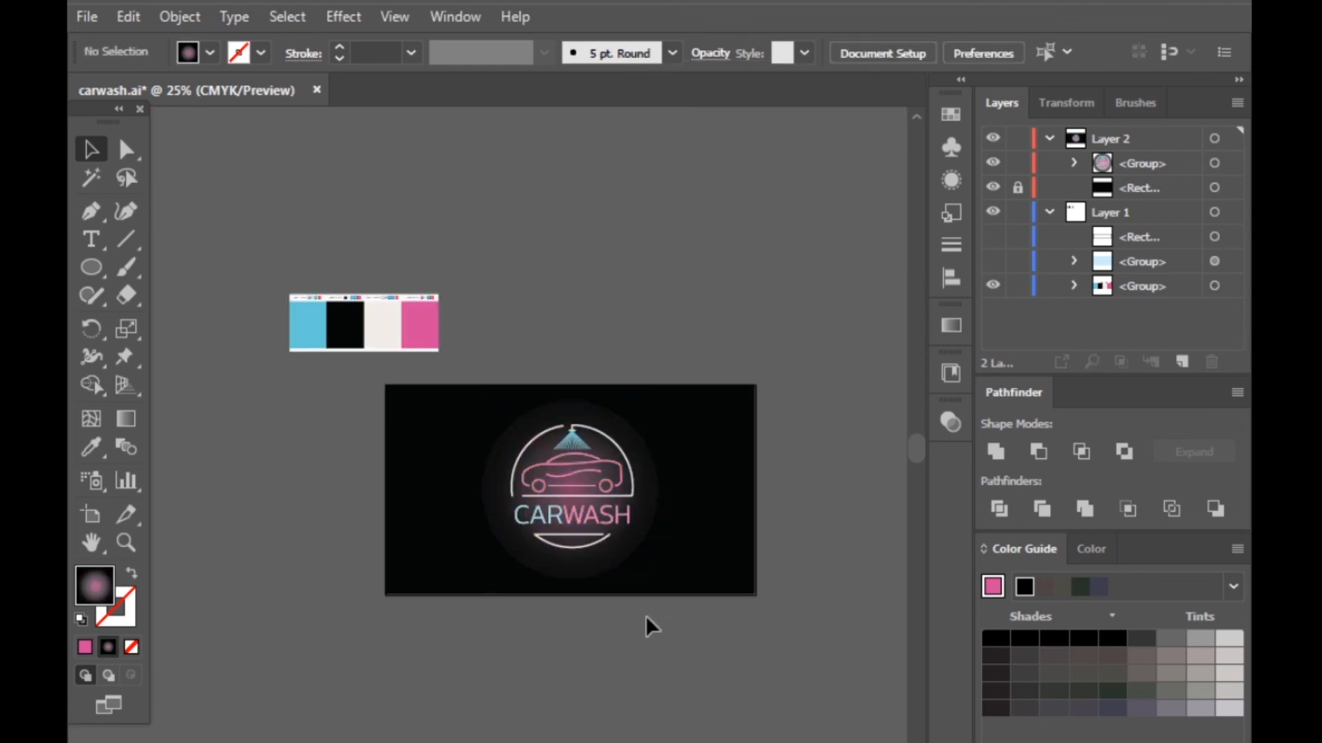
{"action": "scroll", "coordinate": [651, 554], "scroll_direction": "up", "scroll_amount": 3}
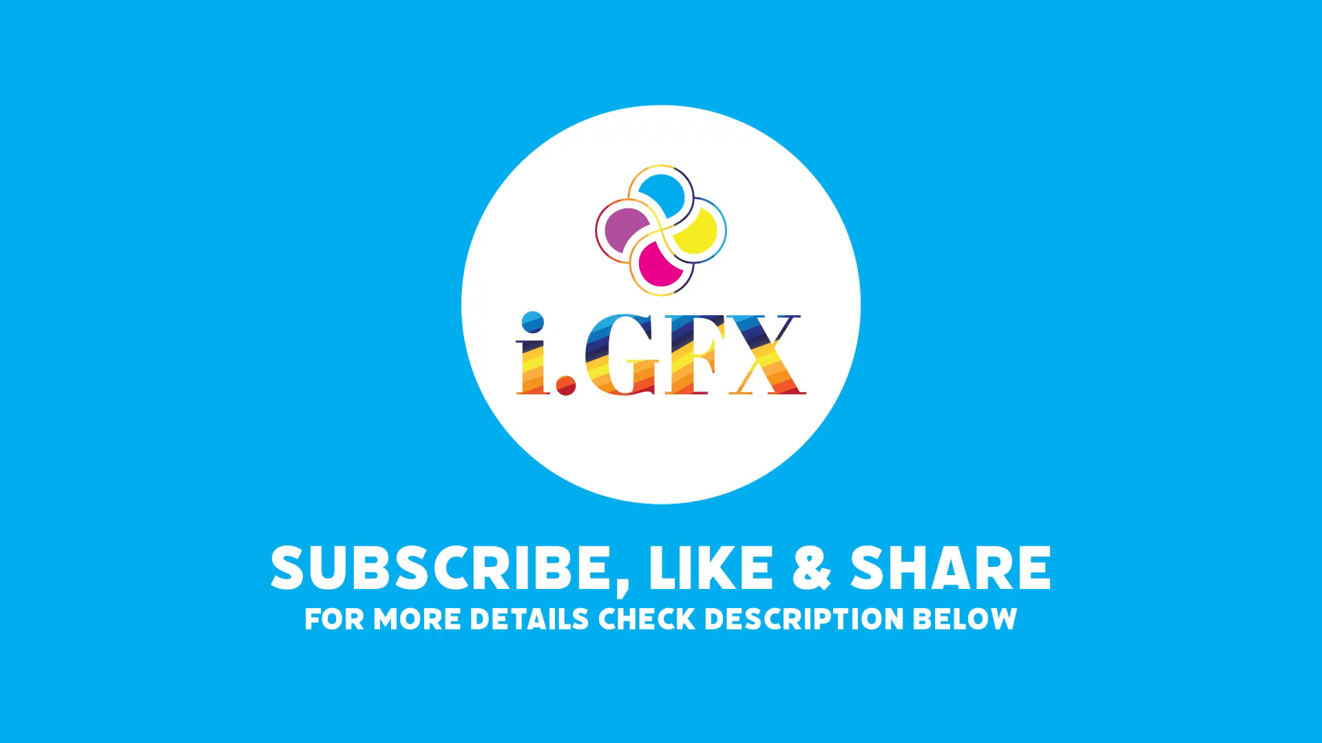